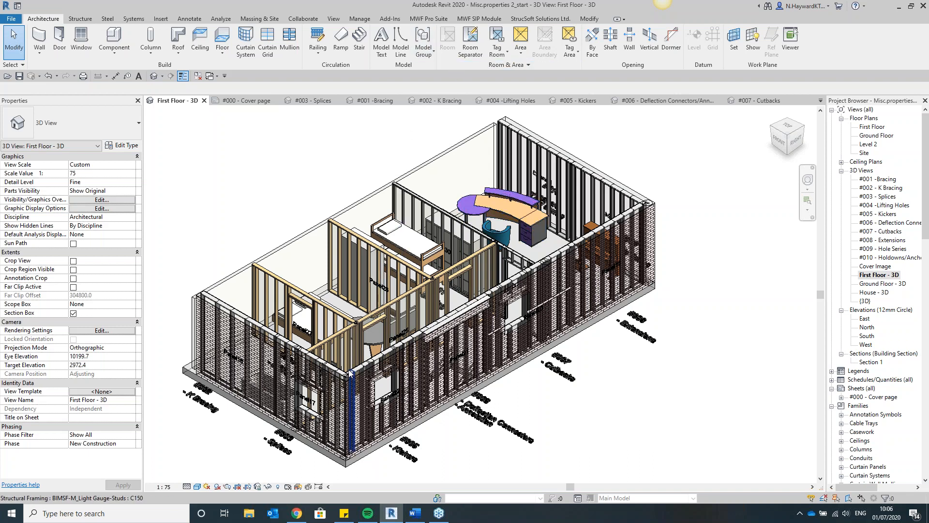
pyautogui.scroll(5, 350, 373)
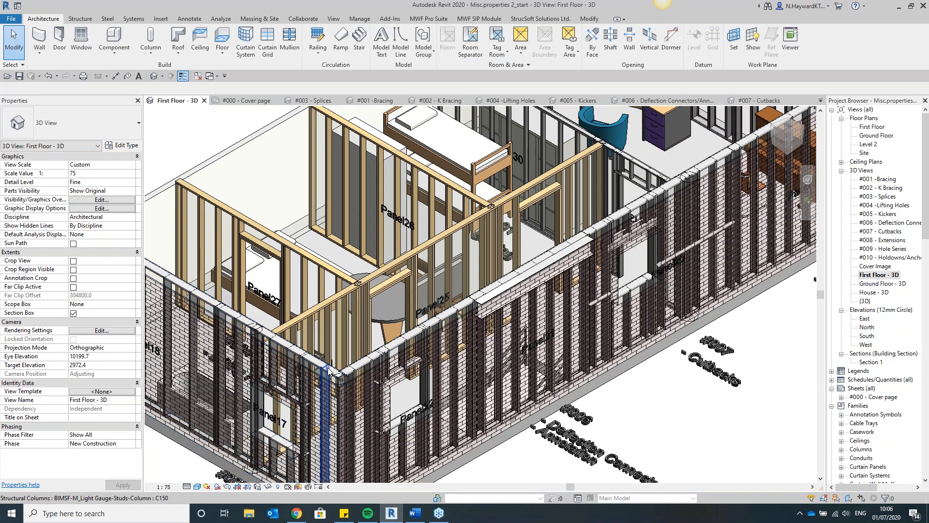
pyautogui.scroll(-3, 334, 375)
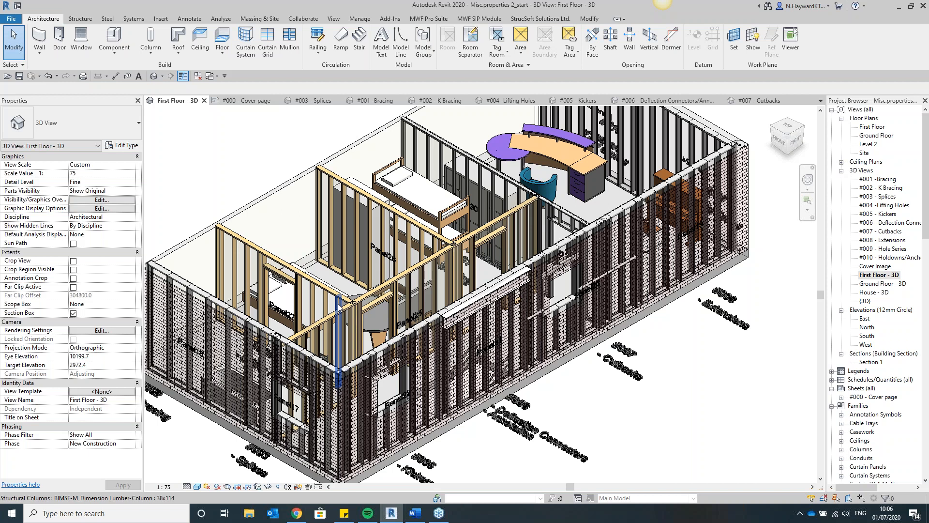
pyautogui.keyDown('shift'); pyautogui.moveTo(557, 271); pyautogui.dragTo(650, 233, button='middle'); pyautogui.keyUp('shift')
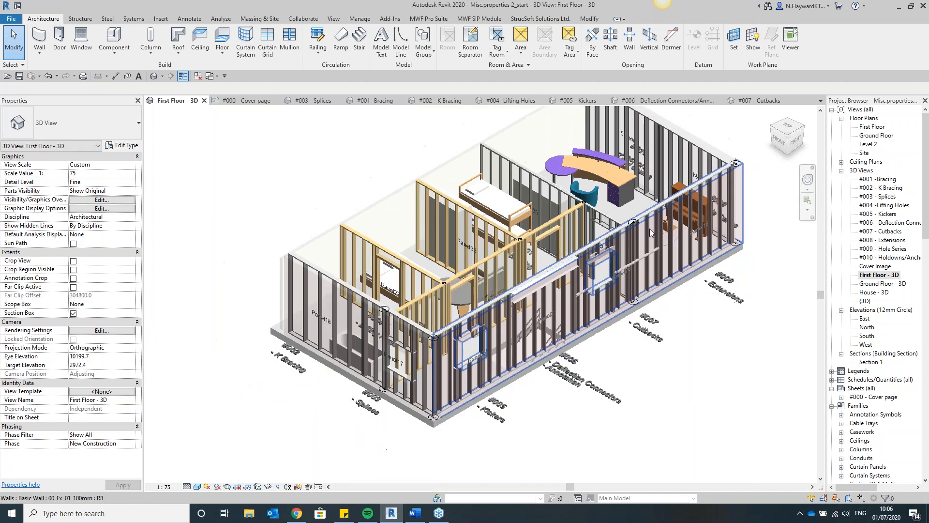
pyautogui.scroll(-2, 650, 232)
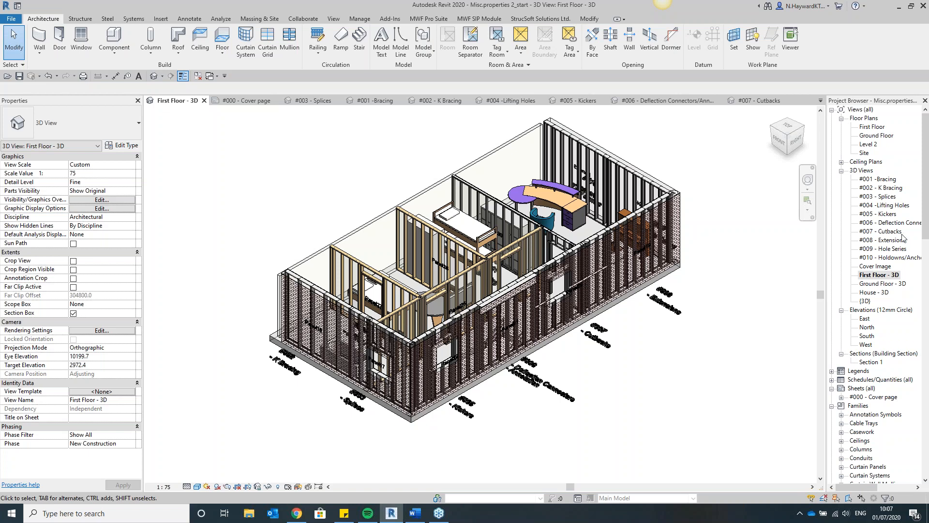
# Open the #001 -Bracing 3D view and turn it to an isometric view of the panel's front.
pyautogui.doubleClick(889, 180)
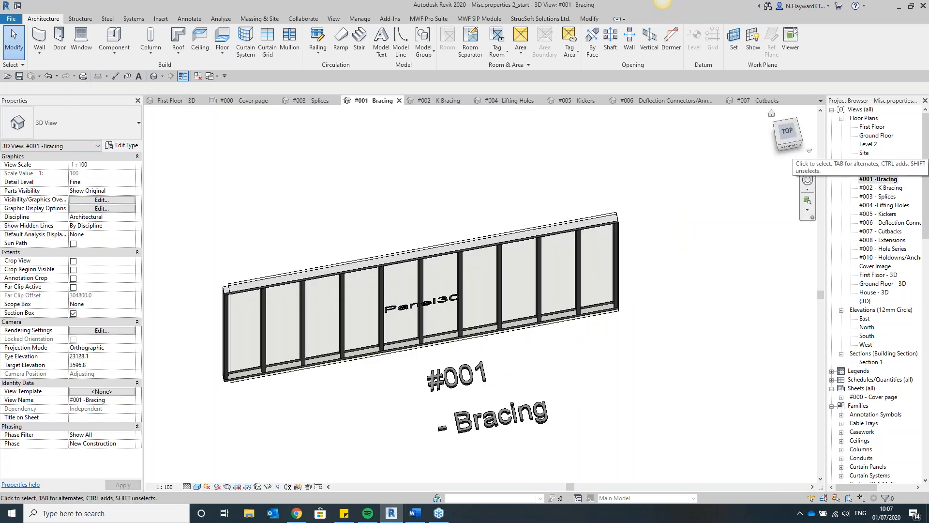
pyautogui.click(790, 142)
pyautogui.moveTo(780, 139); pyautogui.dragTo(803, 147)
pyautogui.scroll(2, 535, 254)
# Select a stud in Panel30 and bring up the full set of MWF Pro Suite wall tools.
pyautogui.click(487, 293)
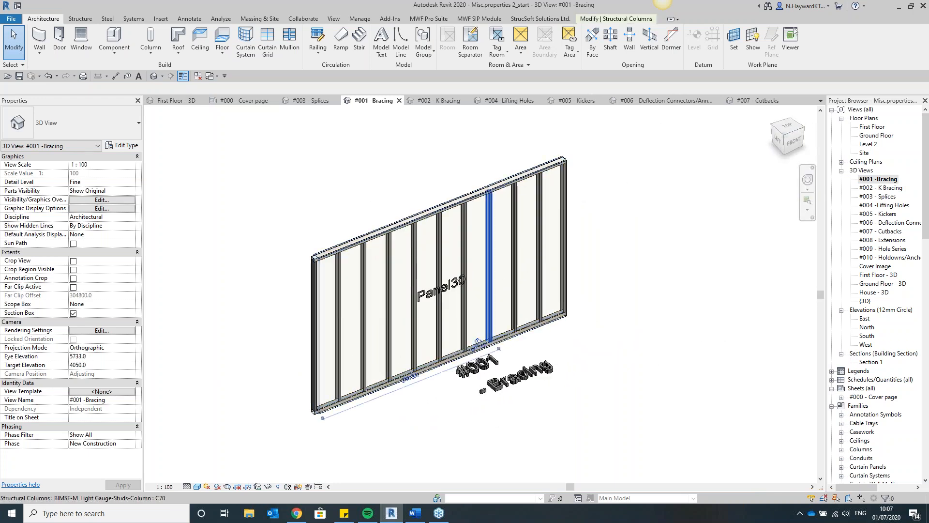
pyautogui.click(479, 18)
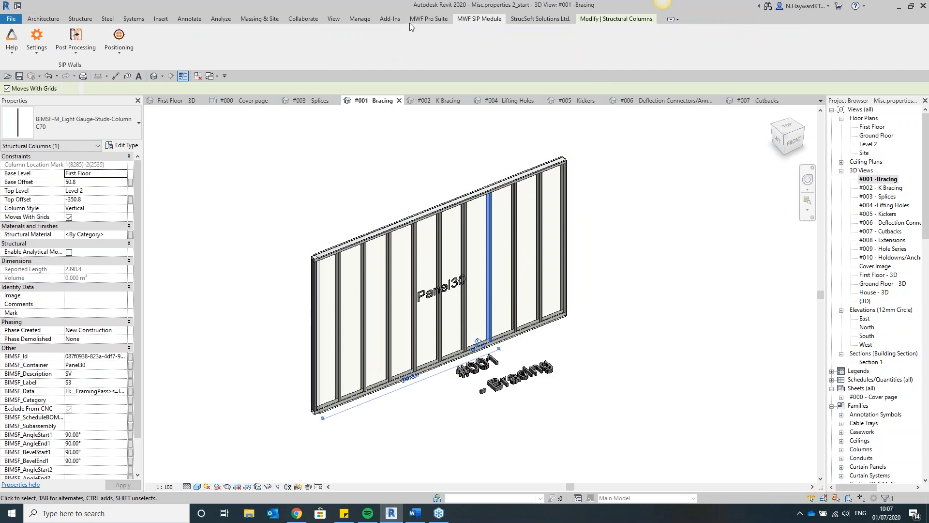
pyautogui.click(434, 18)
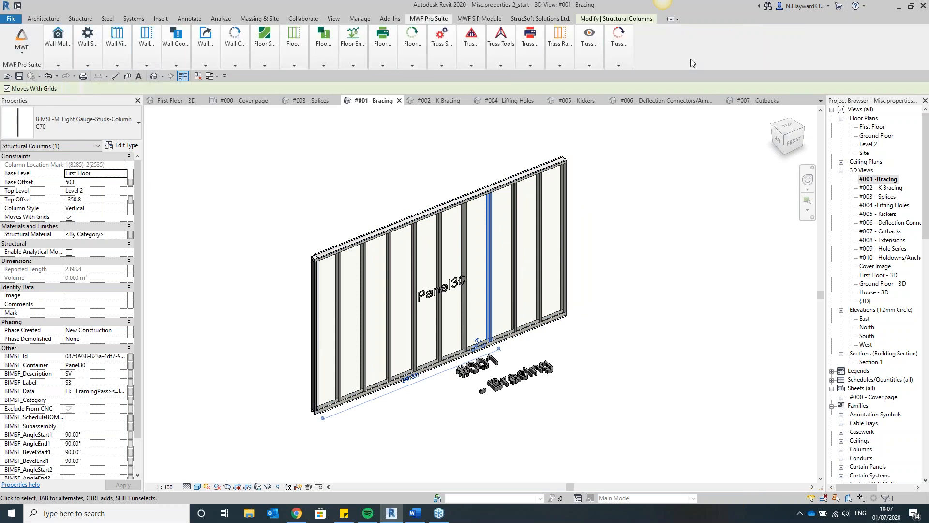
pyautogui.click(30, 55)
pyautogui.click(32, 79)
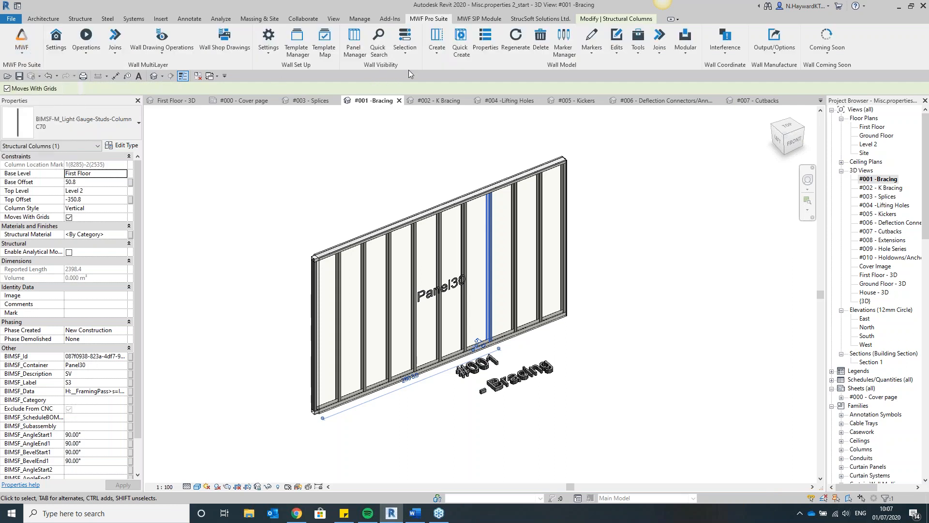
# Try to edit the Bracing feature in Panel30's miscellaneous properties with the stud selected, and close the properties.
pyautogui.click(485, 41)
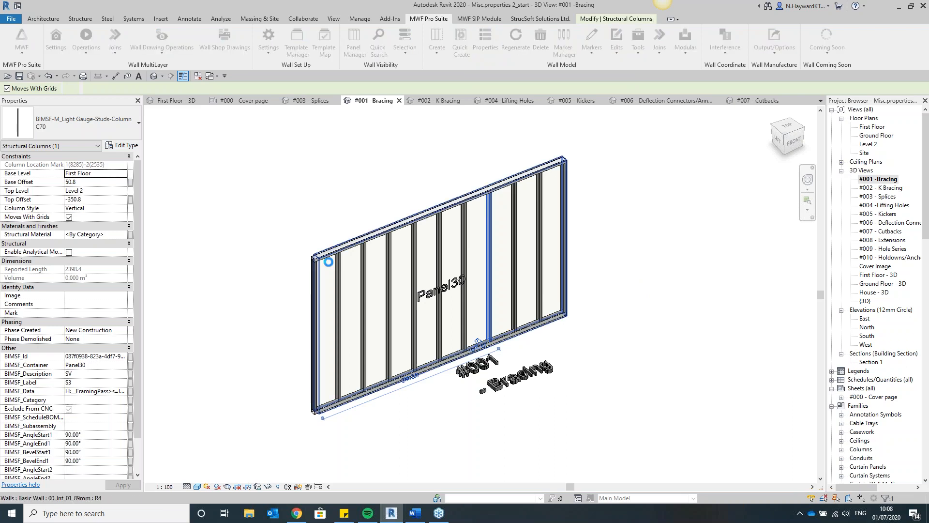
pyautogui.click(492, 176)
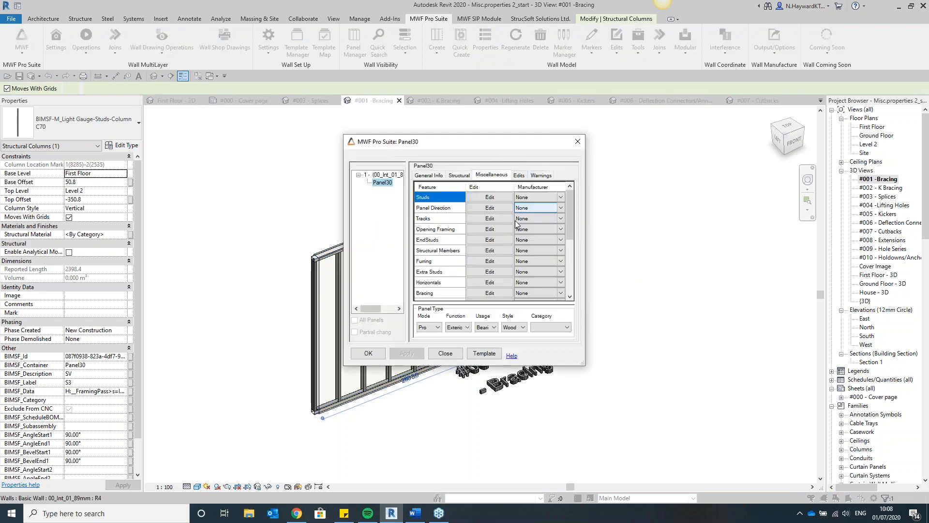
pyautogui.moveTo(580, 363); pyautogui.dragTo(724, 426)
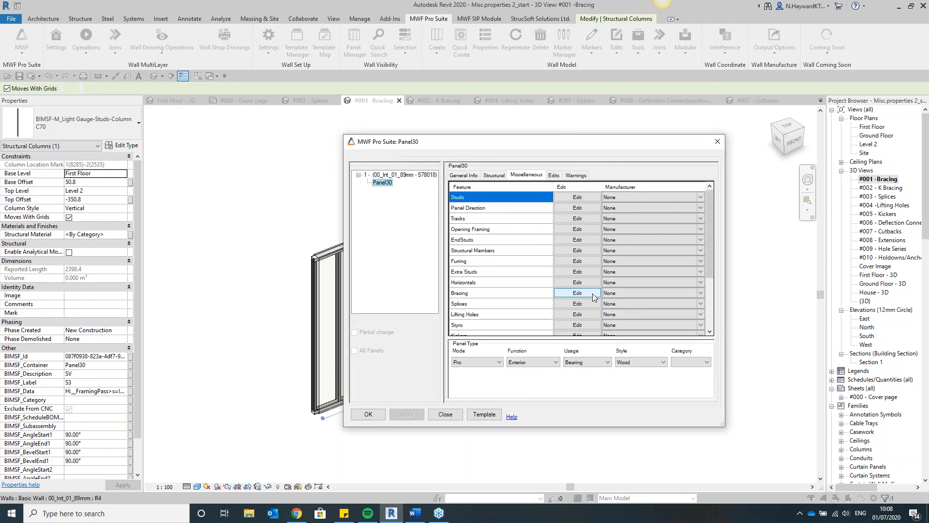
pyautogui.scroll(-1, 588, 298)
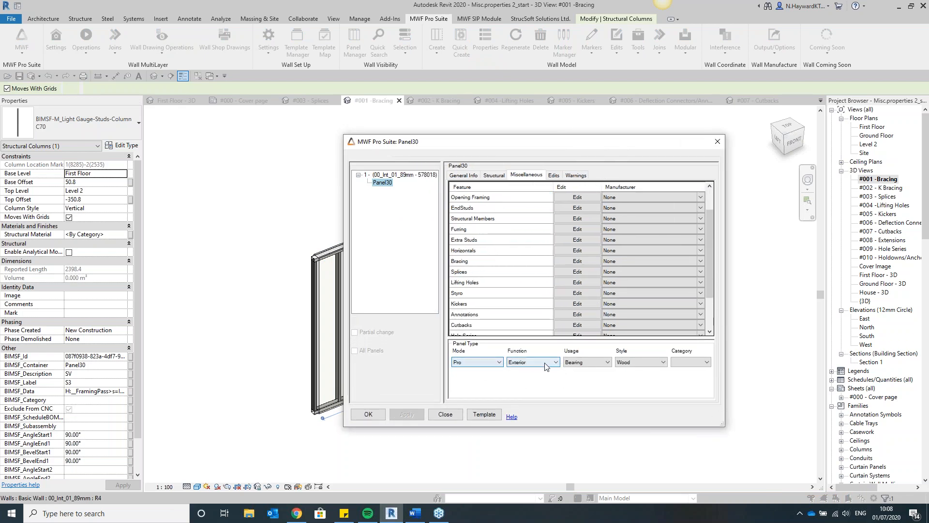
pyautogui.click(657, 363)
pyautogui.click(641, 377)
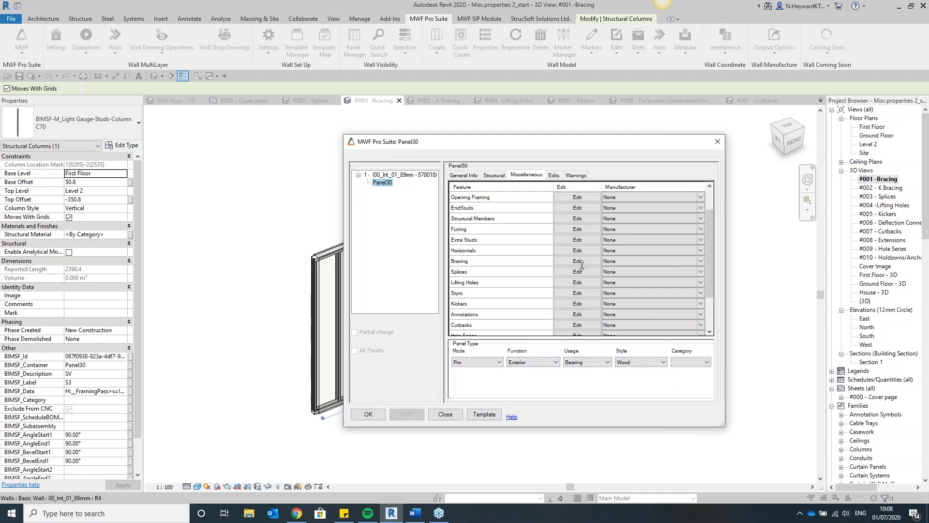
pyautogui.click(581, 264)
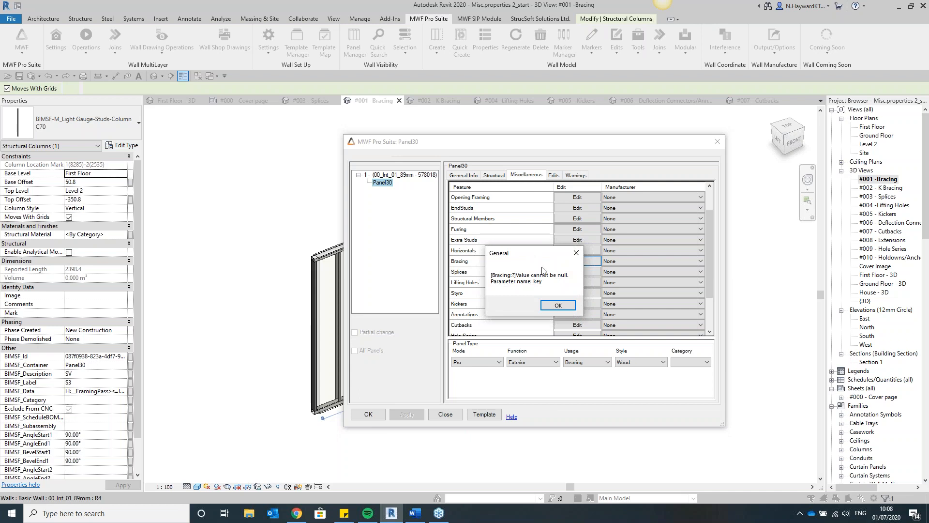
pyautogui.click(557, 305)
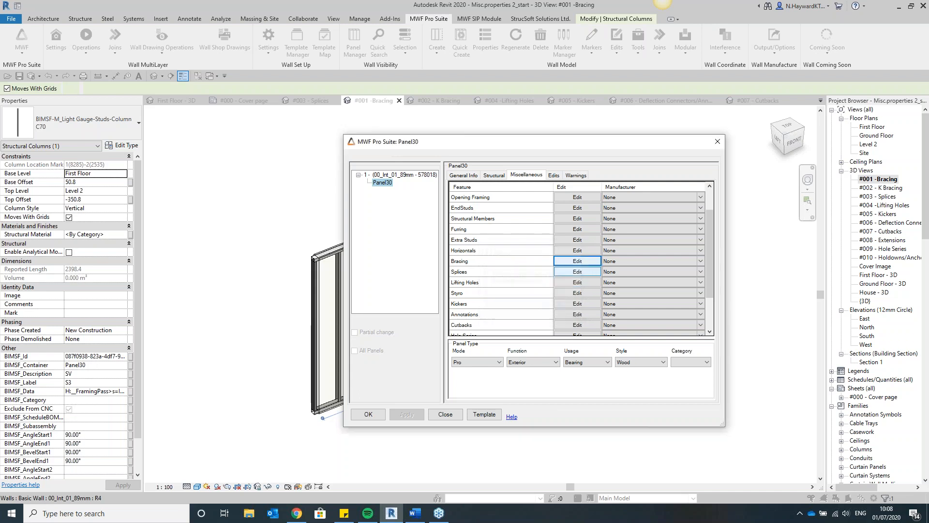
pyautogui.click(579, 264)
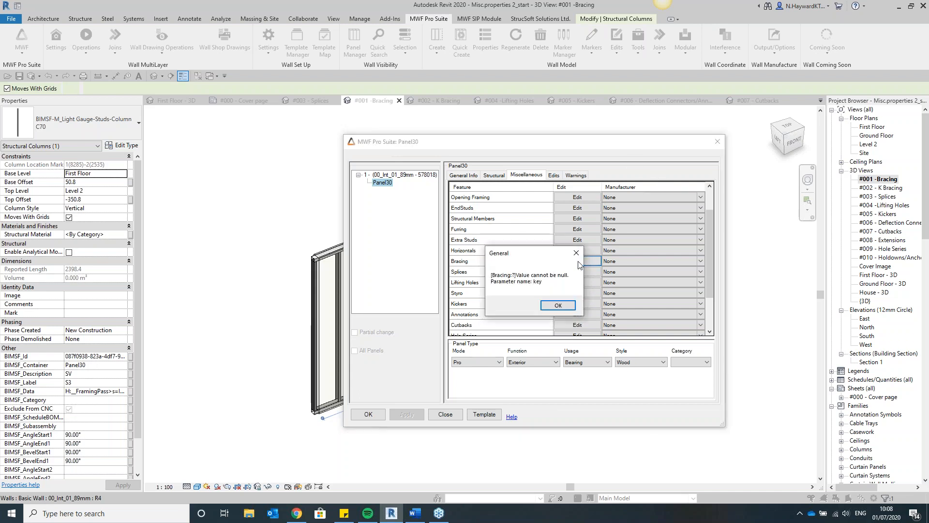
pyautogui.click(584, 248)
pyautogui.click(714, 141)
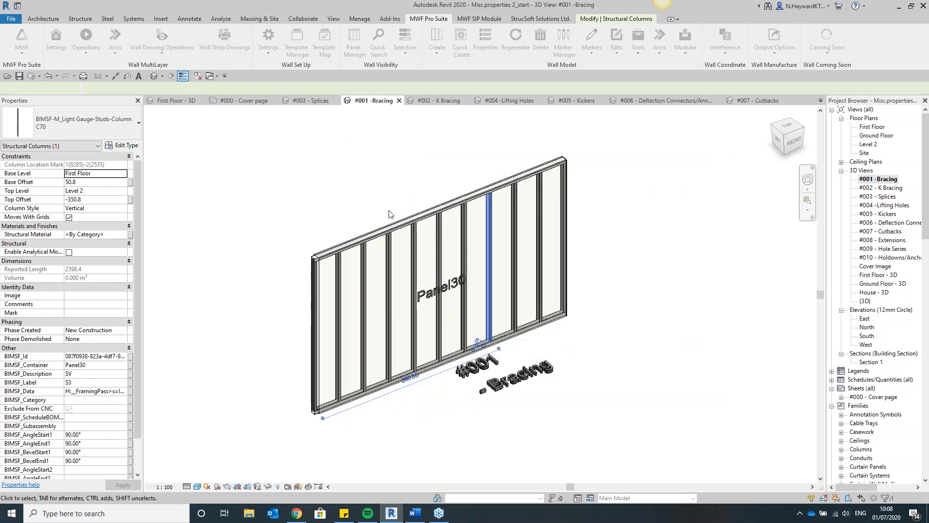
# Select the Panel30 label and open the Bracing settings from the panel's miscellaneous properties.
pyautogui.scroll(-3, 387, 213)
pyautogui.scroll(1, 462, 257)
pyautogui.click(516, 39)
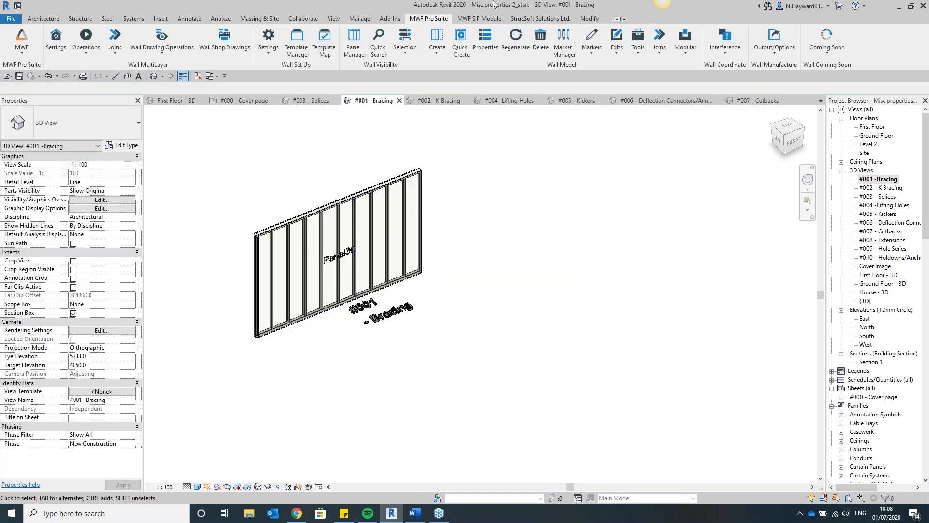
pyautogui.click(343, 257)
pyautogui.click(484, 35)
pyautogui.click(456, 145)
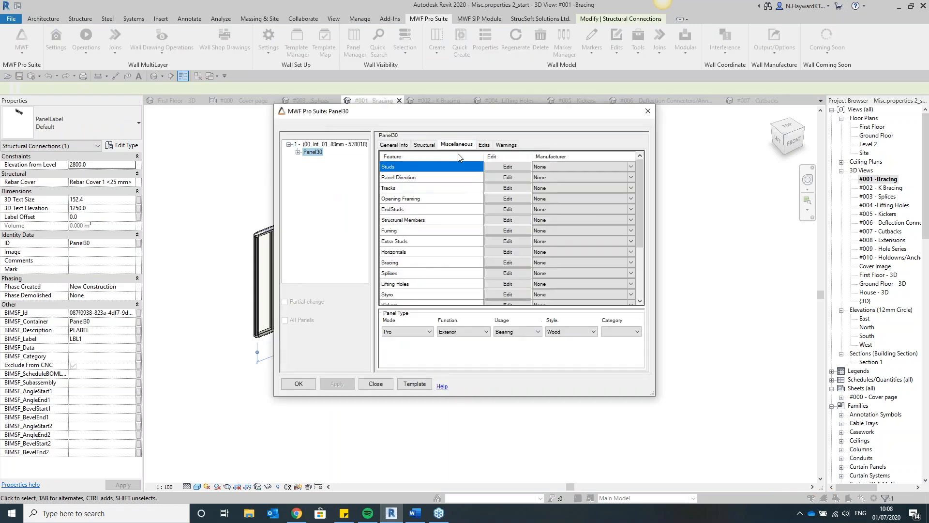
pyautogui.click(506, 265)
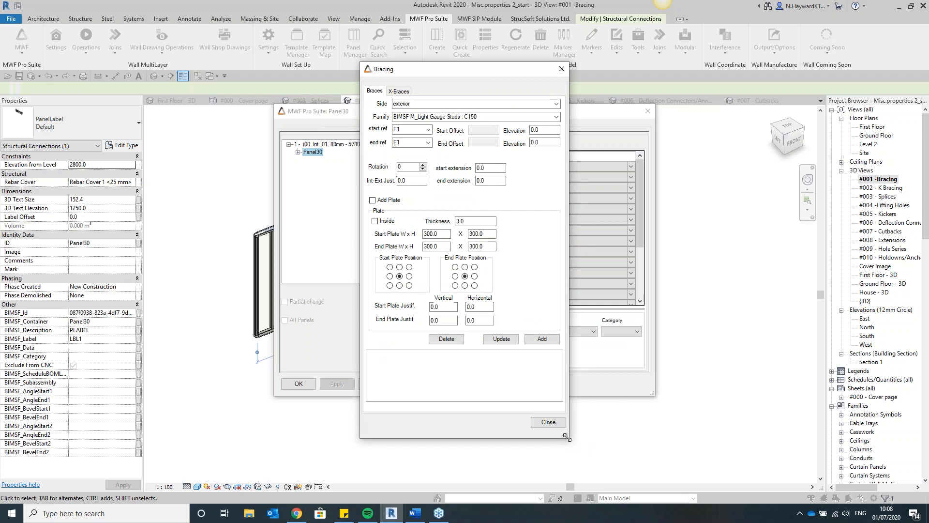
# Configure a brace on both sides using the BIMSF-M-FlatStrap : Default family, with E2 as its end reference.
pyautogui.moveTo(566, 437); pyautogui.dragTo(661, 442)
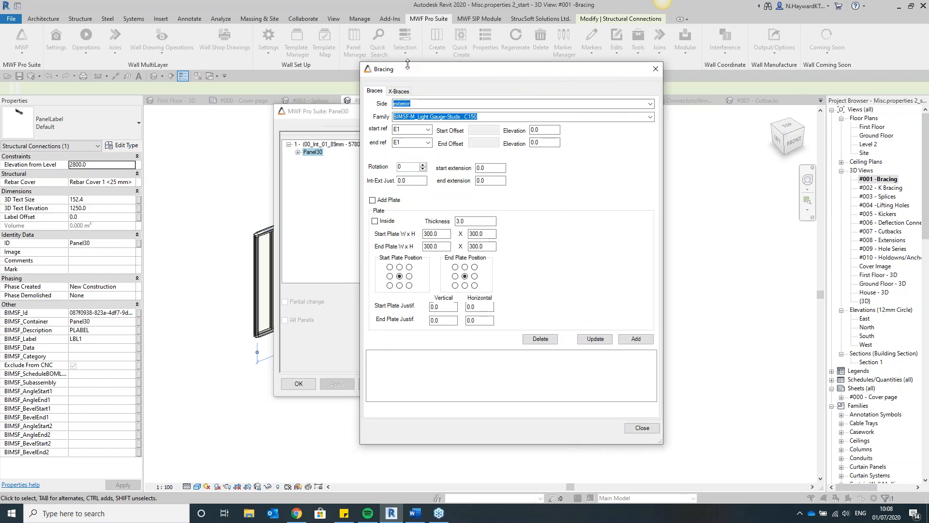
pyautogui.moveTo(408, 63); pyautogui.dragTo(405, 51)
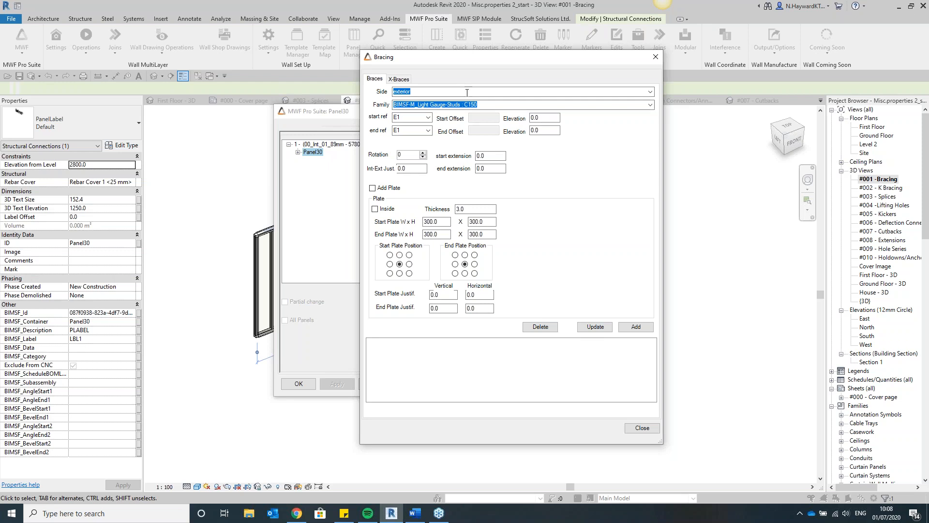
pyautogui.click(650, 92)
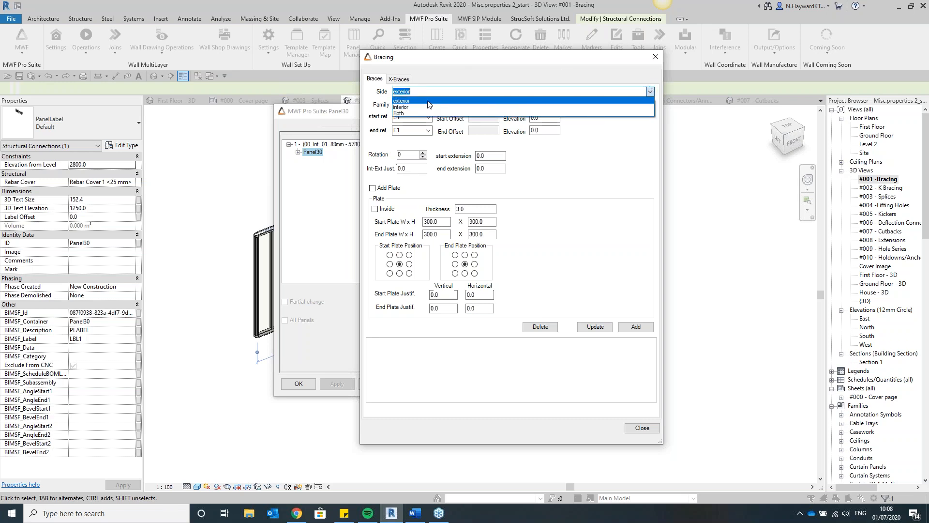
pyautogui.click(398, 113)
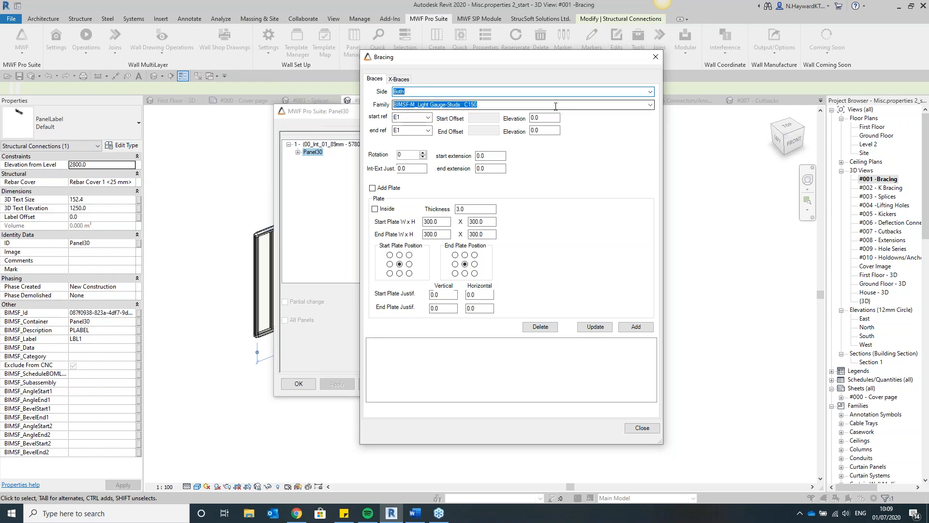
pyautogui.click(650, 104)
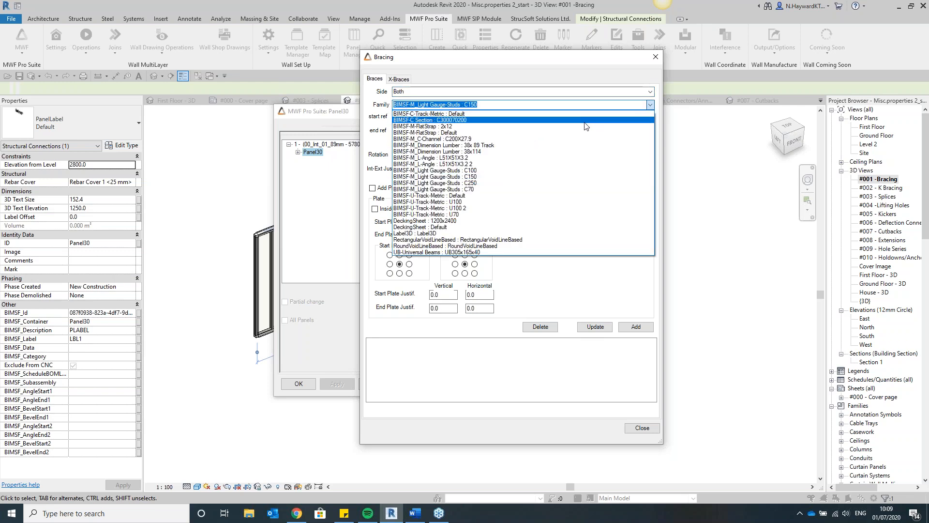
pyautogui.click(411, 133)
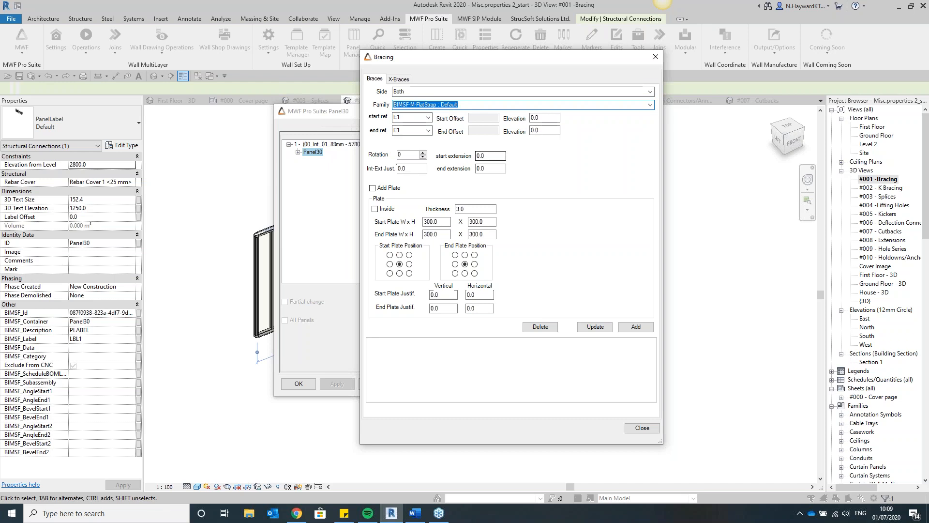
pyautogui.click(400, 131)
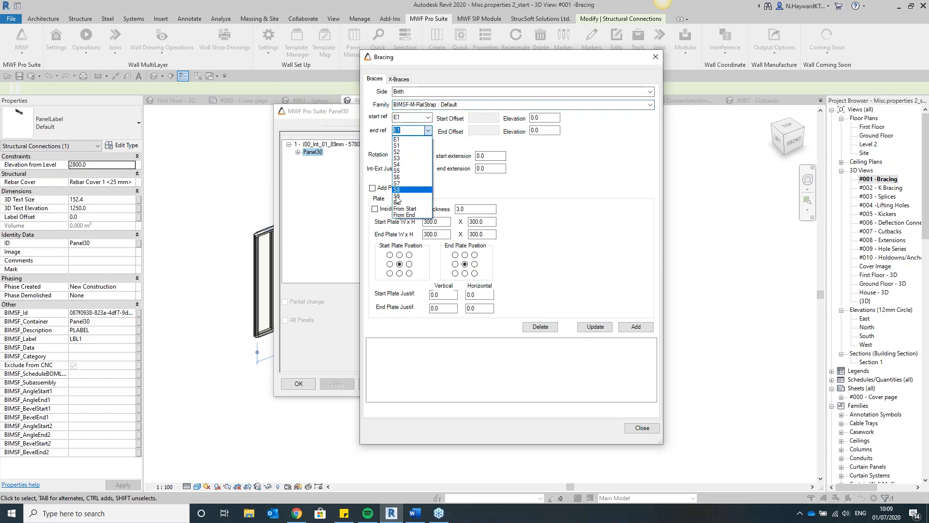
pyautogui.click(397, 201)
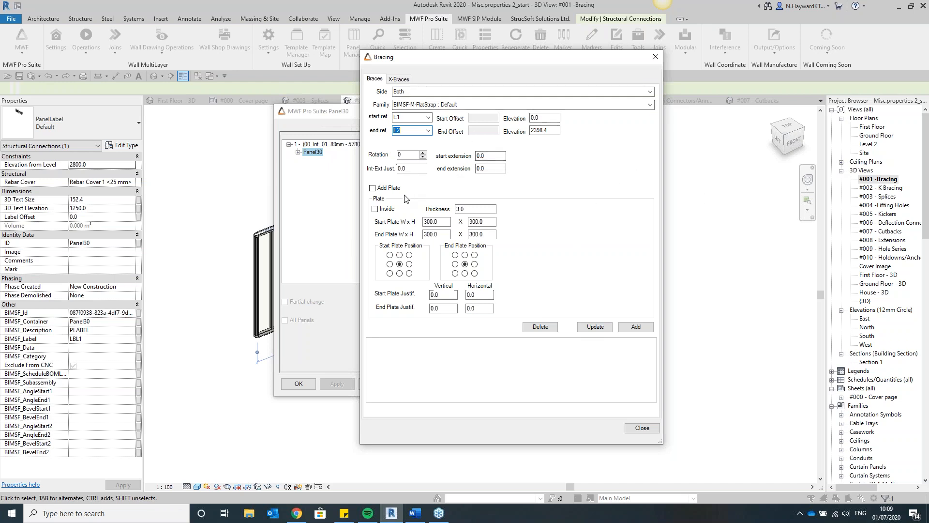
# Add plates to the brace, setting both the start and end plates to 100 x 100.
pyautogui.click(372, 188)
pyautogui.press('Tab')
pyautogui.press('Tab')
pyautogui.press('Tab')
pyautogui.write('100.0')
pyautogui.click(485, 223)
pyautogui.doubleClick(485, 223)
pyautogui.write('100.0')
pyautogui.moveTo(441, 234); pyautogui.dragTo(418, 236)
pyautogui.write('100.0')
pyautogui.doubleClick(486, 235)
pyautogui.write('1')
# Position the start plate at lower left and the end plate at upper right, add the brace and apply it to Panel30.
pyautogui.click(390, 274)
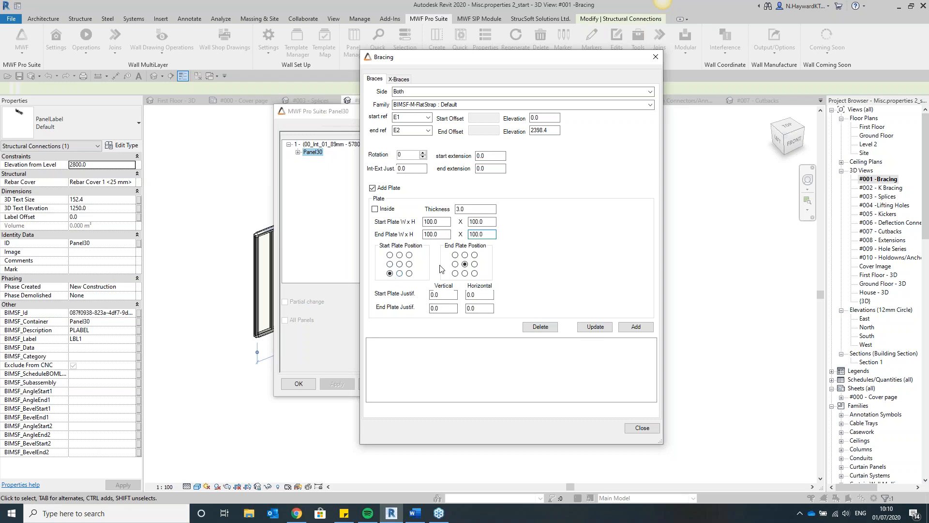
pyautogui.click(474, 255)
pyautogui.click(646, 328)
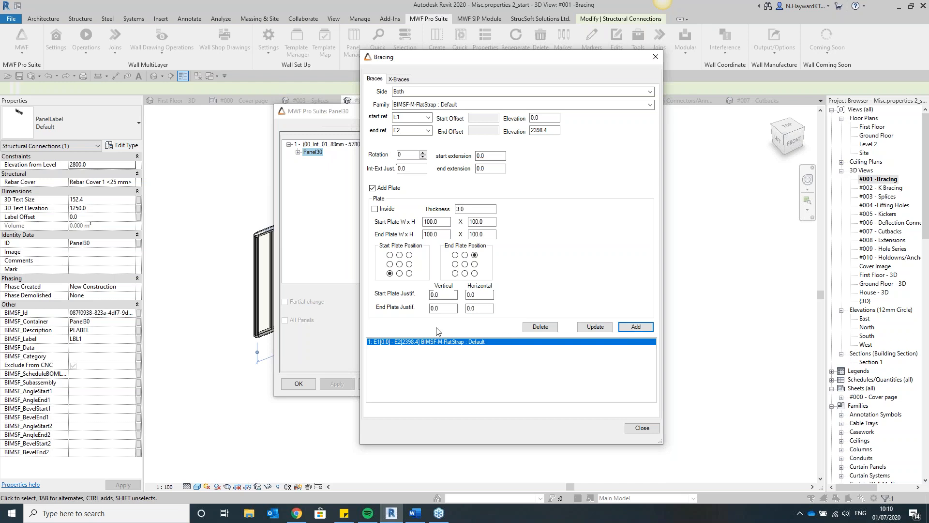
pyautogui.click(644, 429)
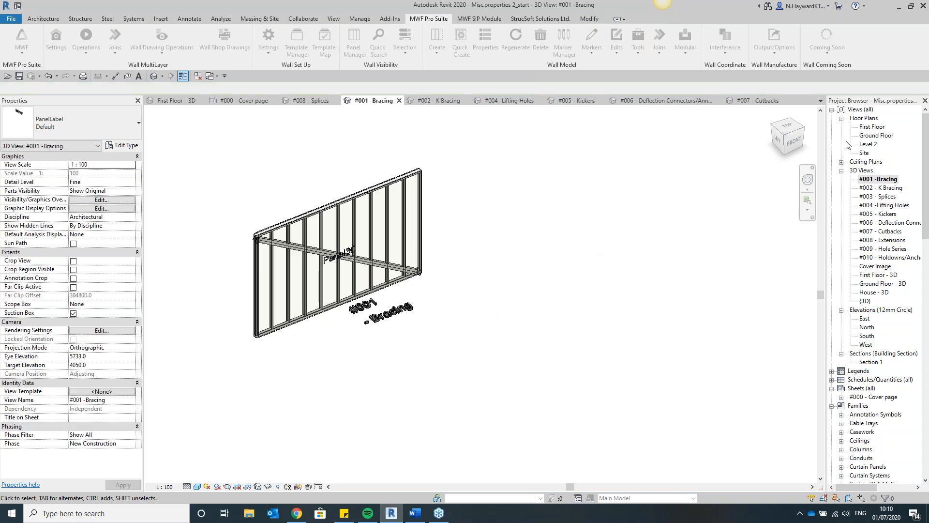
# Examine the flat strap bracing and its corner plate on Panel30 from the opposite isometric direction.
pyautogui.click(780, 143)
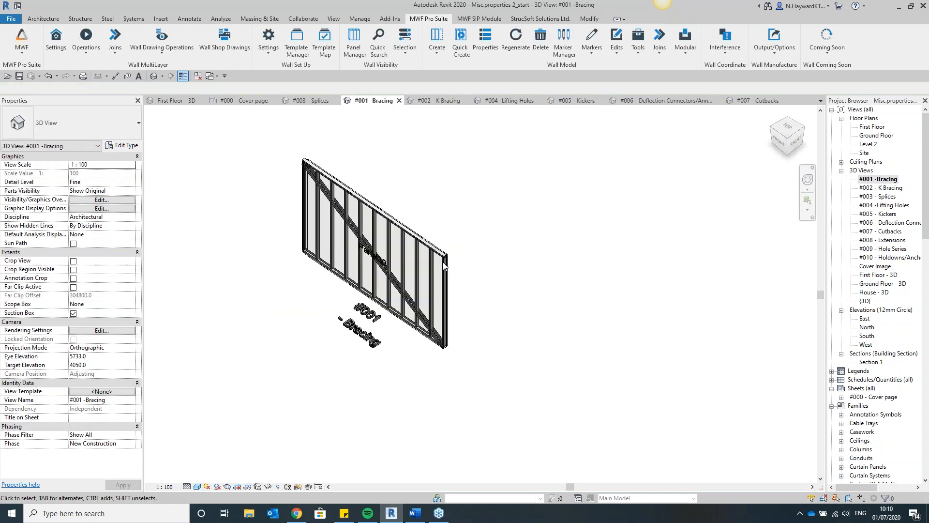
pyautogui.scroll(5, 392, 271)
pyautogui.scroll(2, 392, 269)
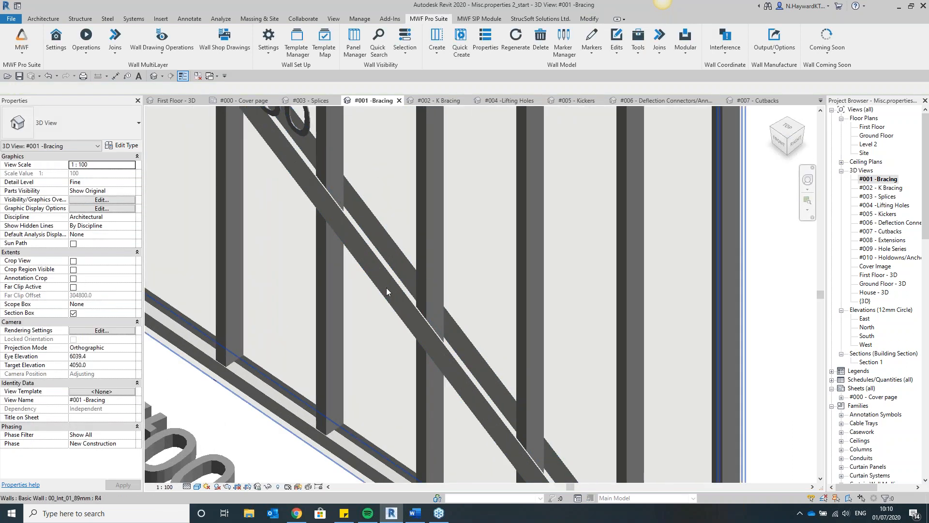
pyautogui.scroll(-4, 391, 289)
pyautogui.scroll(3, 514, 448)
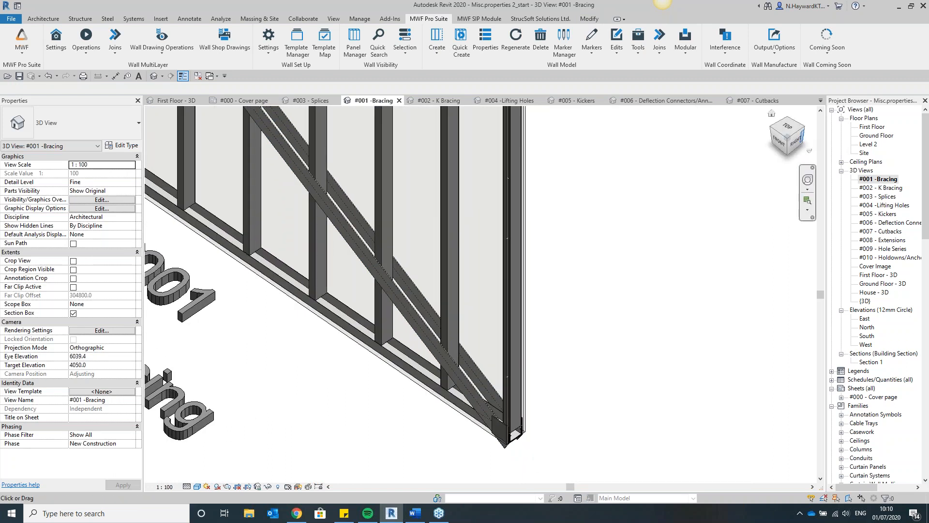
# Examine the flat strap's overhang and the plates at both ends of the brace on Panel30 from the front.
pyautogui.click(778, 141)
pyautogui.scroll(5, 547, 378)
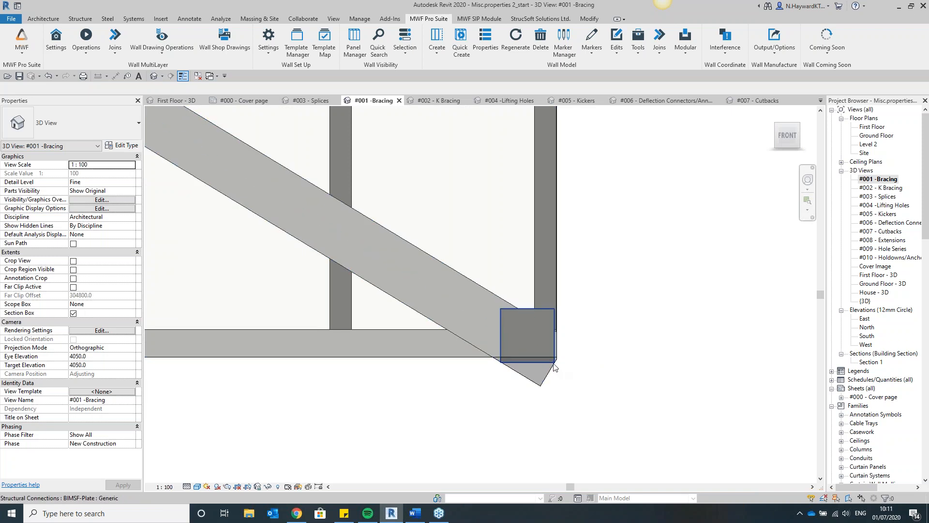
pyautogui.scroll(-2, 556, 366)
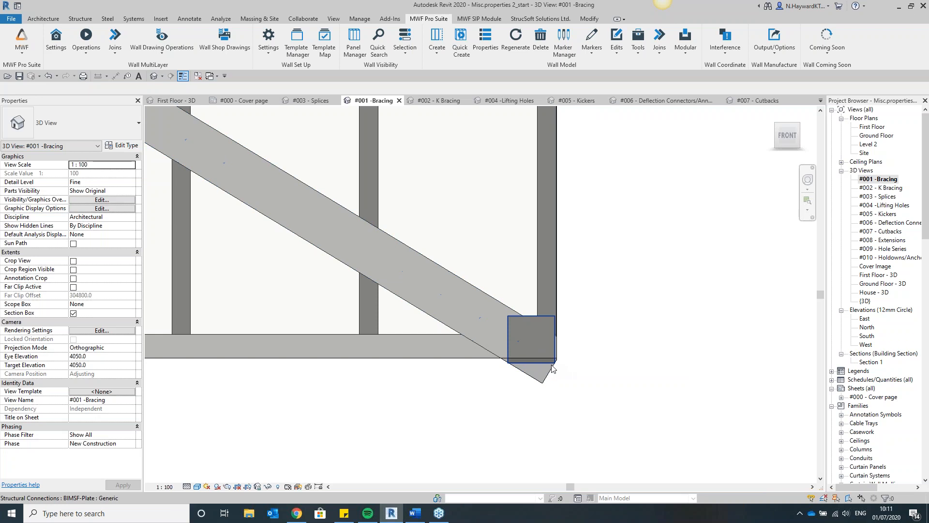
pyautogui.scroll(-3, 556, 365)
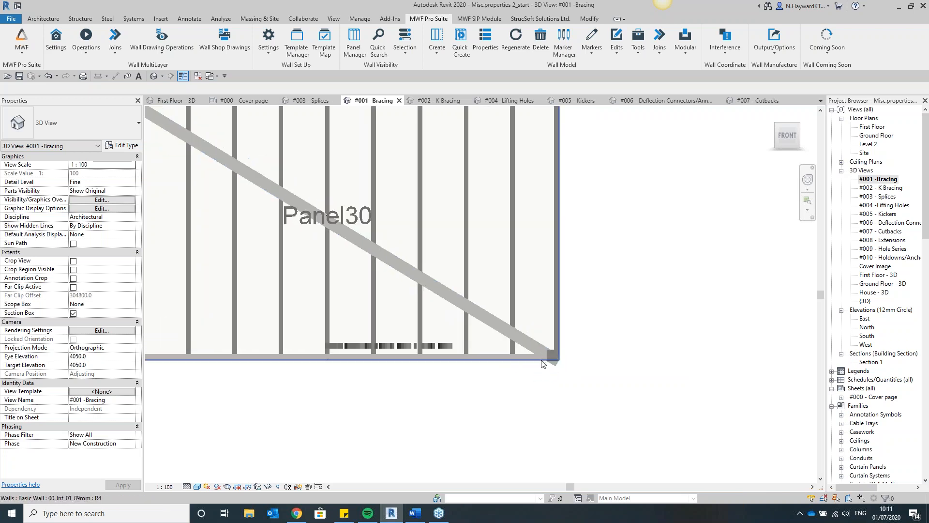
pyautogui.scroll(-2, 583, 405)
pyautogui.scroll(6, 347, 242)
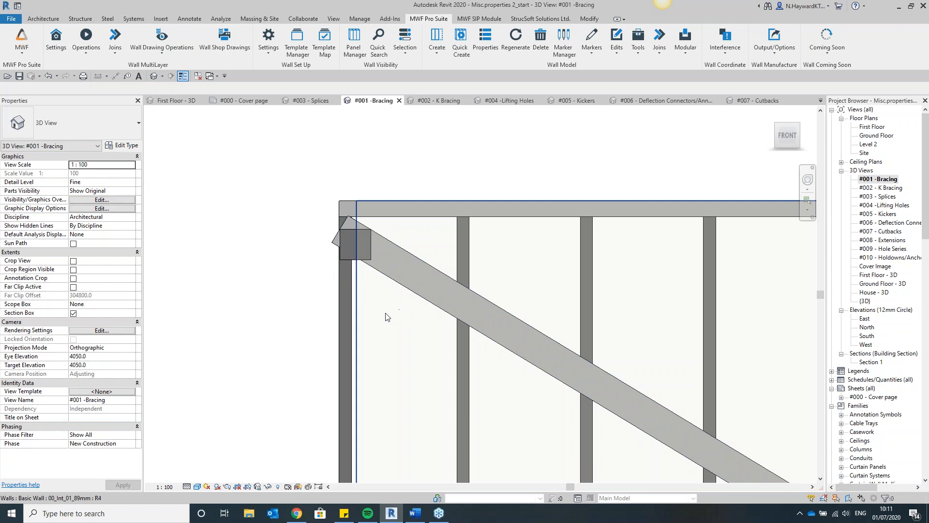
pyautogui.scroll(-5, 305, 275)
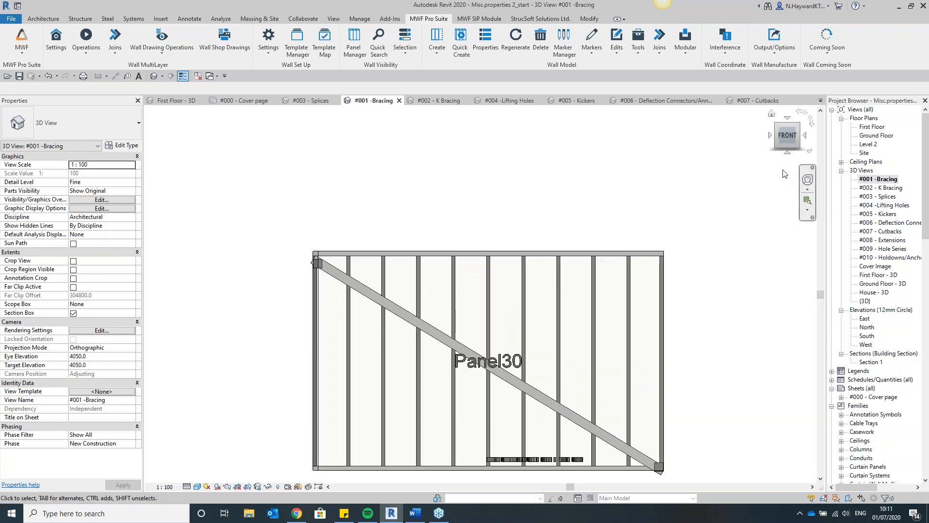
pyautogui.moveTo(787, 135); pyautogui.dragTo(780, 145)
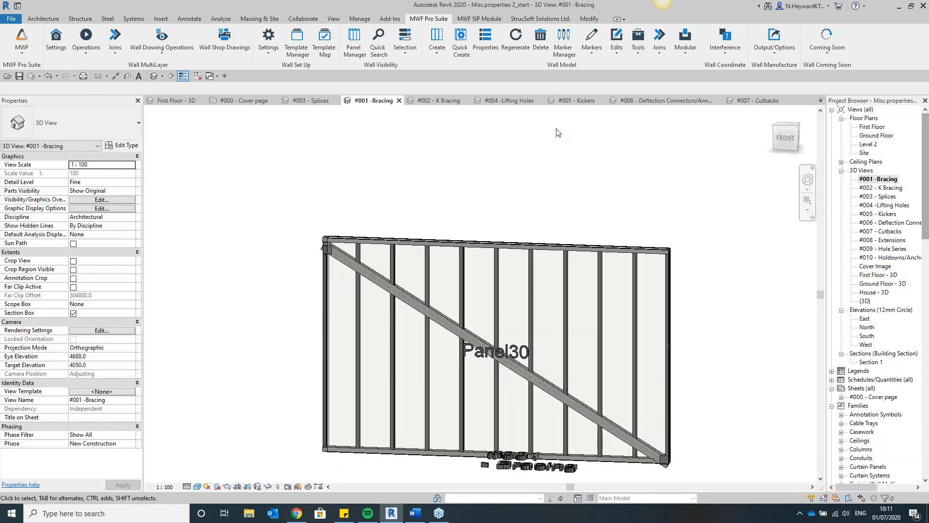
# Close the #001 -Bracing view and show the #002 - K Bracing view from an angled front direction.
pyautogui.click(398, 102)
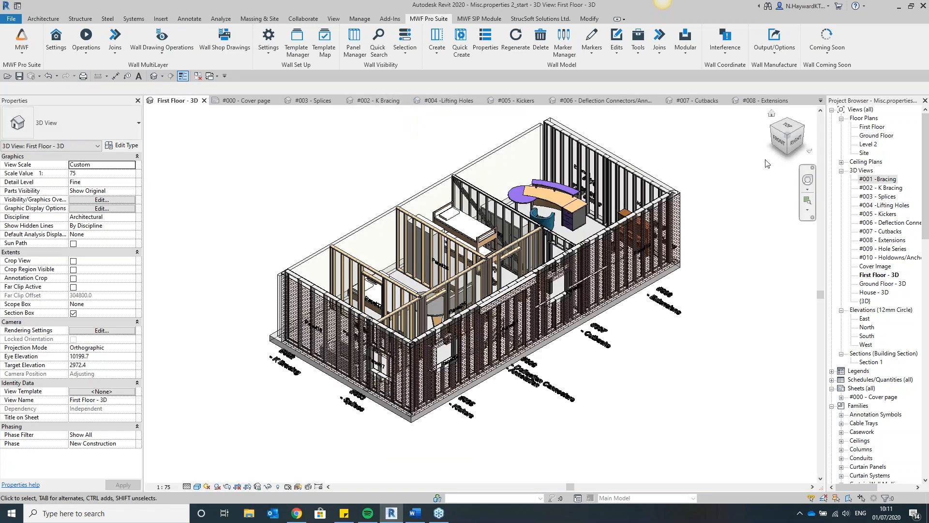
pyautogui.click(378, 100)
pyautogui.keyDown('shift'); pyautogui.moveTo(547, 231); pyautogui.dragTo(447, 271, button='middle'); pyautogui.keyUp('shift')
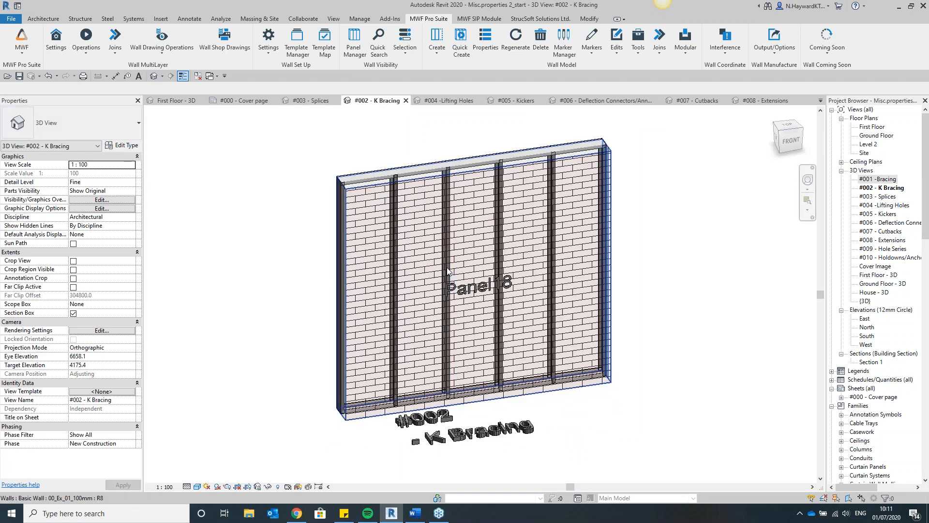
pyautogui.click(447, 271)
pyautogui.press('Escape')
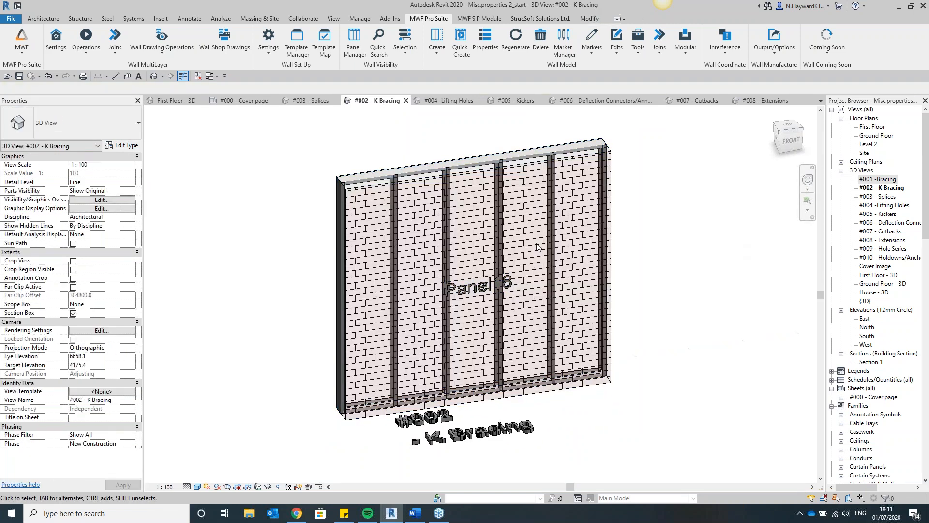
# Open the miscellaneous feature settings in the MWF properties of Panel18.
pyautogui.click(451, 243)
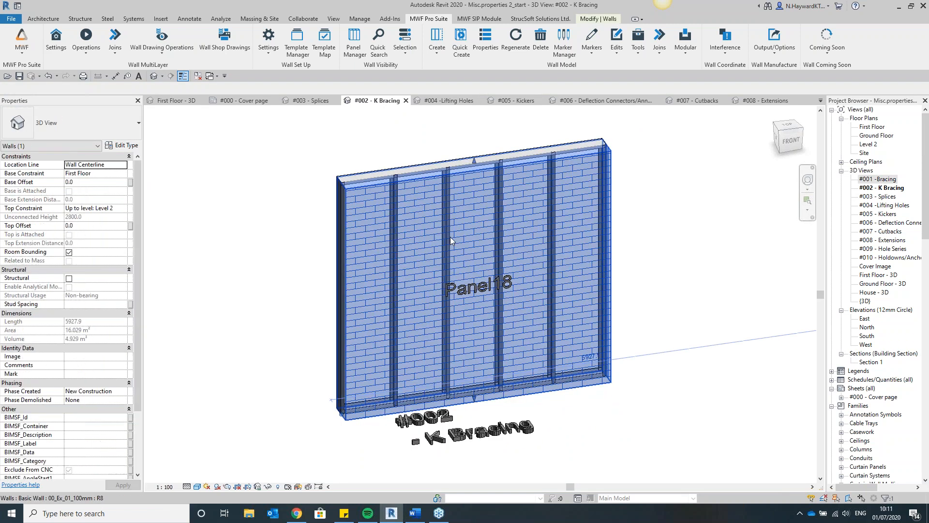
pyautogui.click(472, 286)
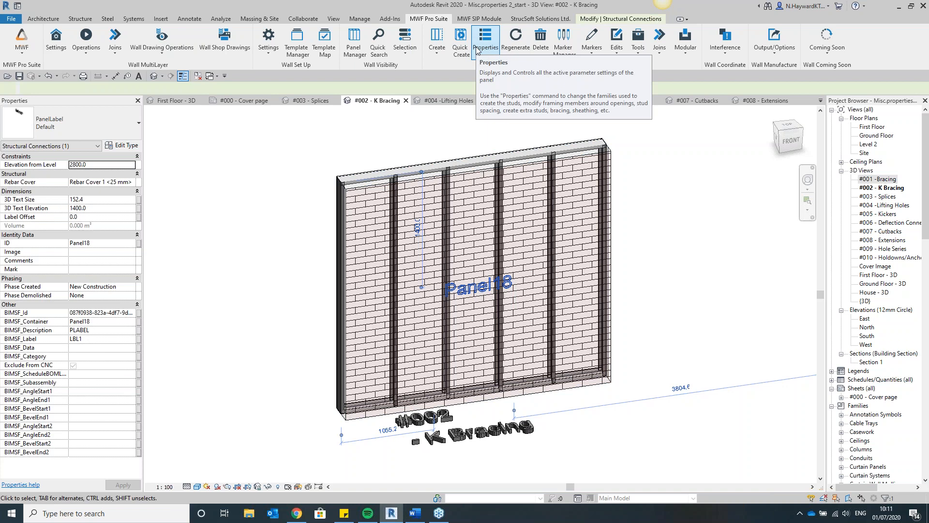
pyautogui.click(491, 50)
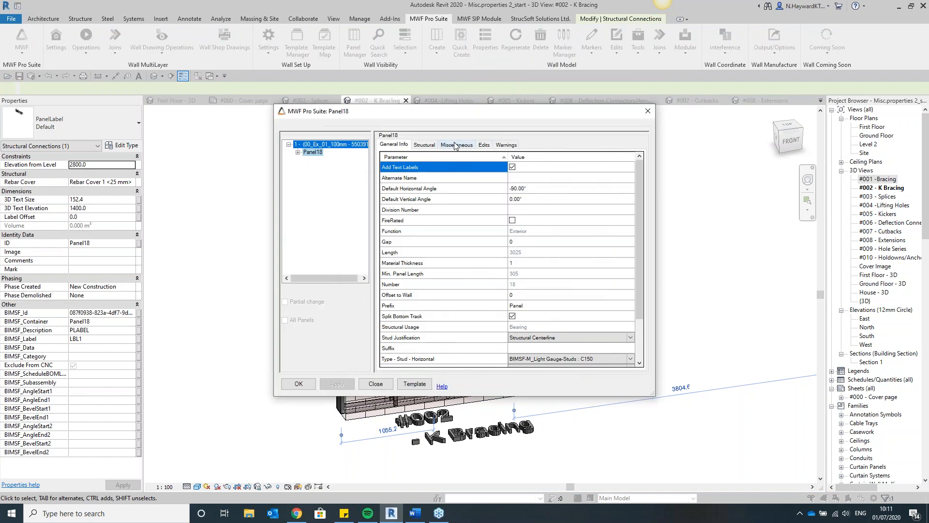
pyautogui.click(457, 144)
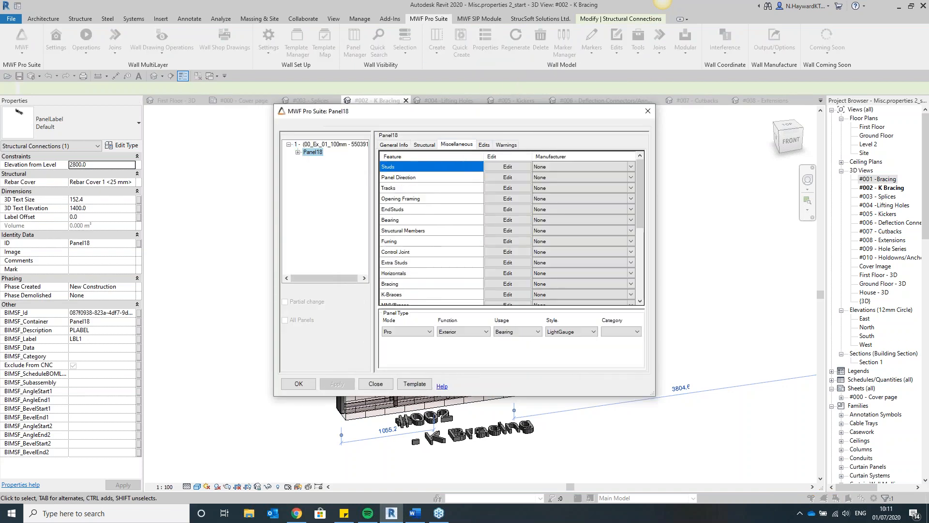
# Try inverting the single K-brace diagonal, restore it and leave the K-Braces settings.
pyautogui.click(514, 230)
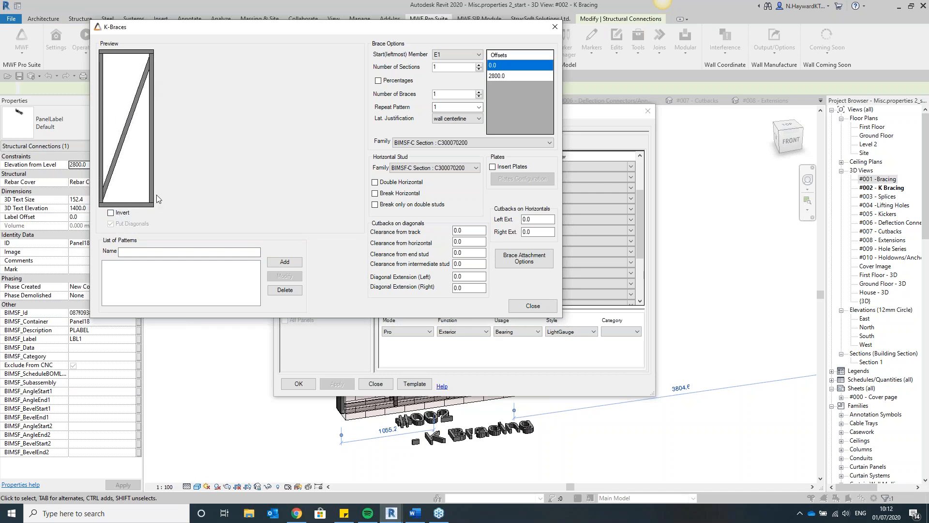
pyautogui.click(111, 213)
pyautogui.click(111, 213)
pyautogui.click(555, 27)
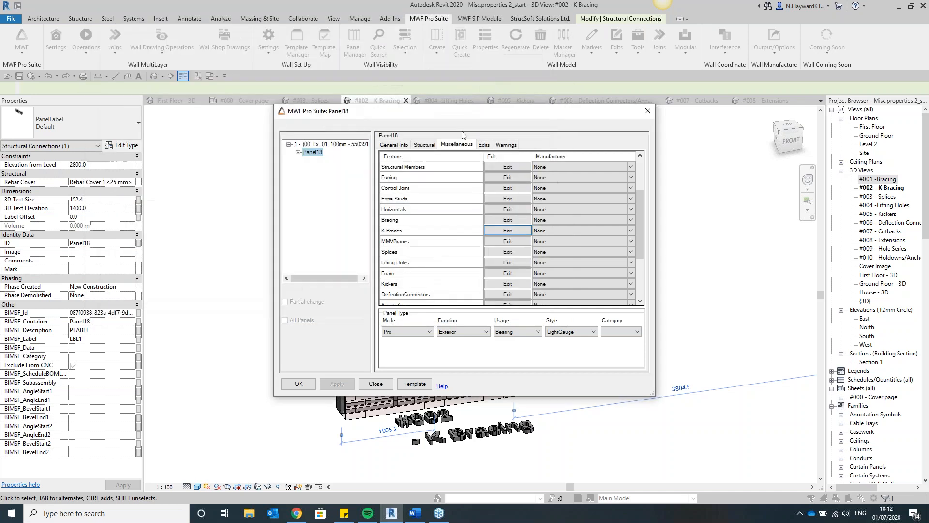
# Check the first stud offset and stud spacing in Panel18's structural parameters, and return to its miscellaneous features.
pyautogui.click(418, 143)
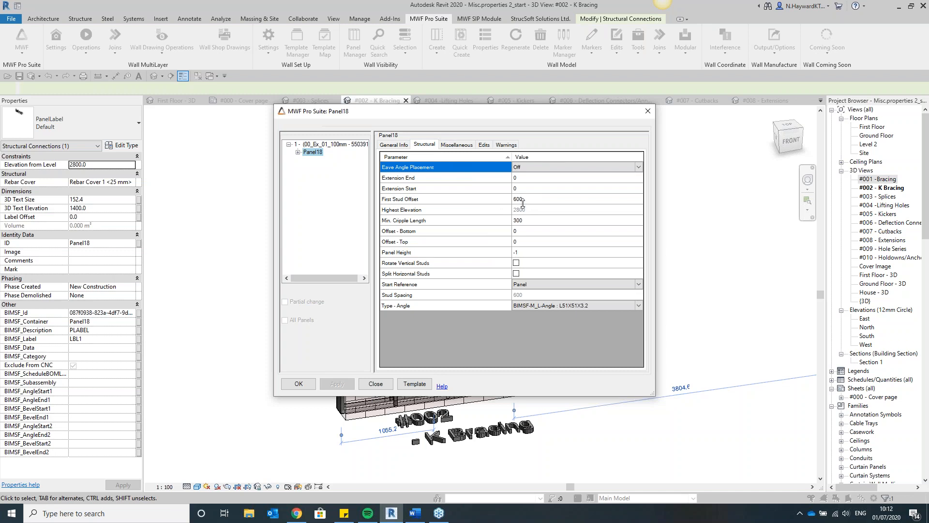
pyautogui.click(457, 144)
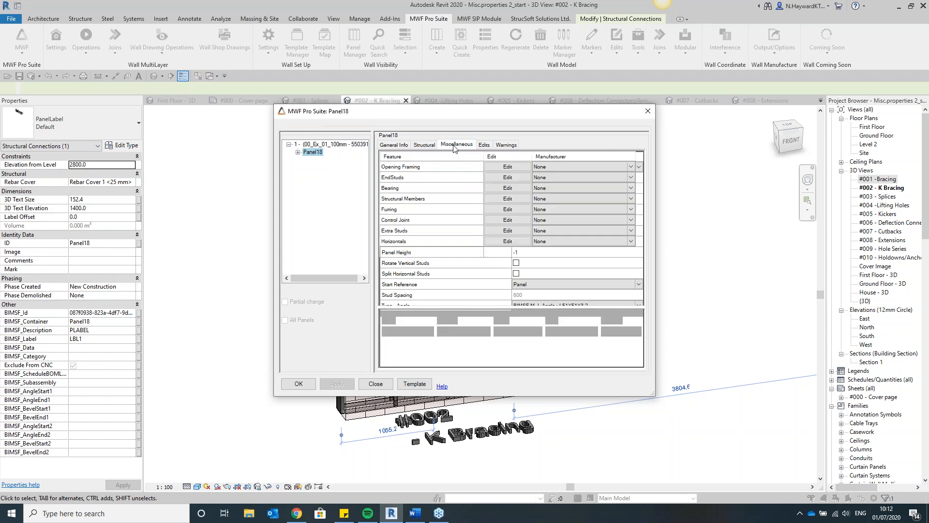
pyautogui.click(507, 167)
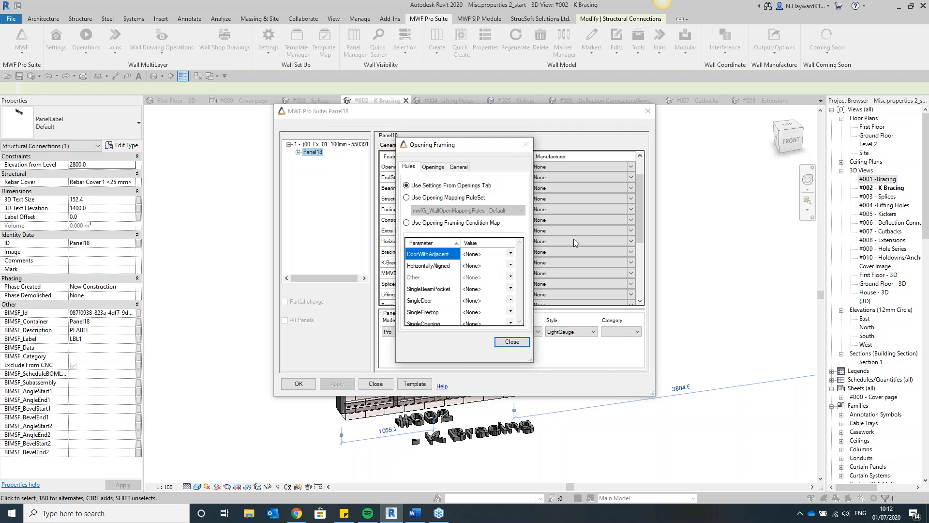
pyautogui.click(512, 342)
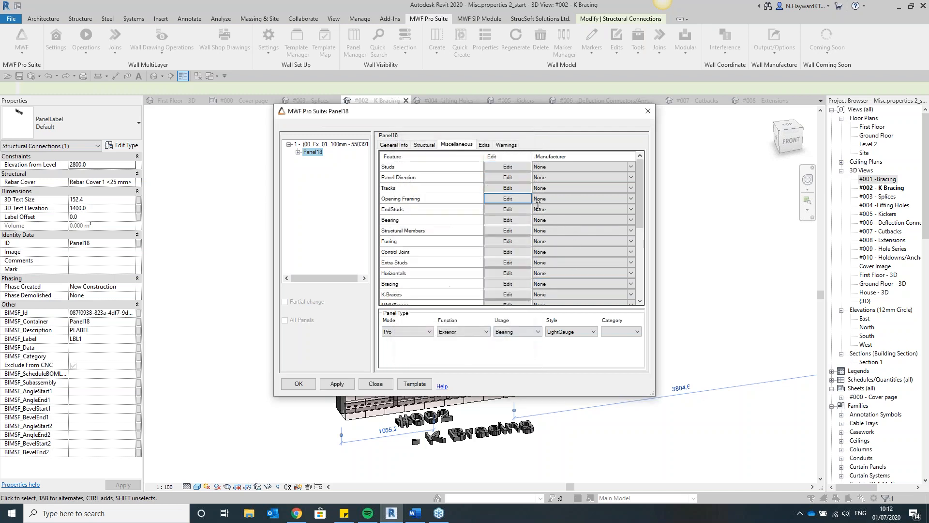
pyautogui.click(520, 172)
pyautogui.click(532, 167)
pyautogui.scroll(-1, 515, 296)
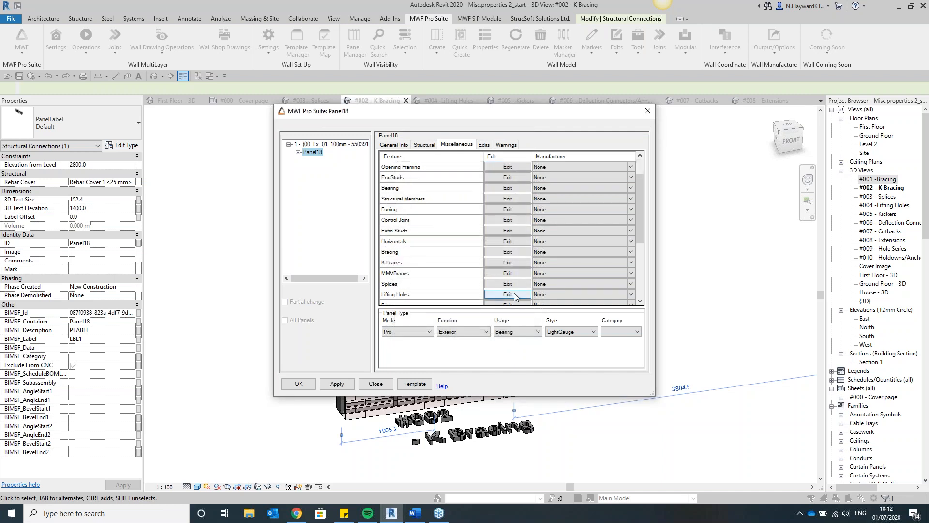
# Configure Panel18's K-Braces with 3 sections and 3 braces, inverting the middle brace and leaving out its diagonals.
pyautogui.click(508, 263)
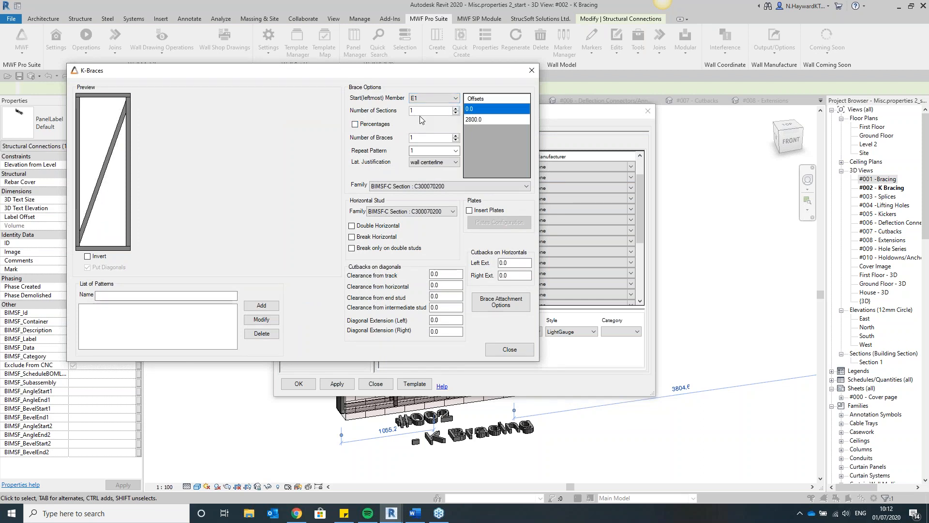
pyautogui.click(456, 110)
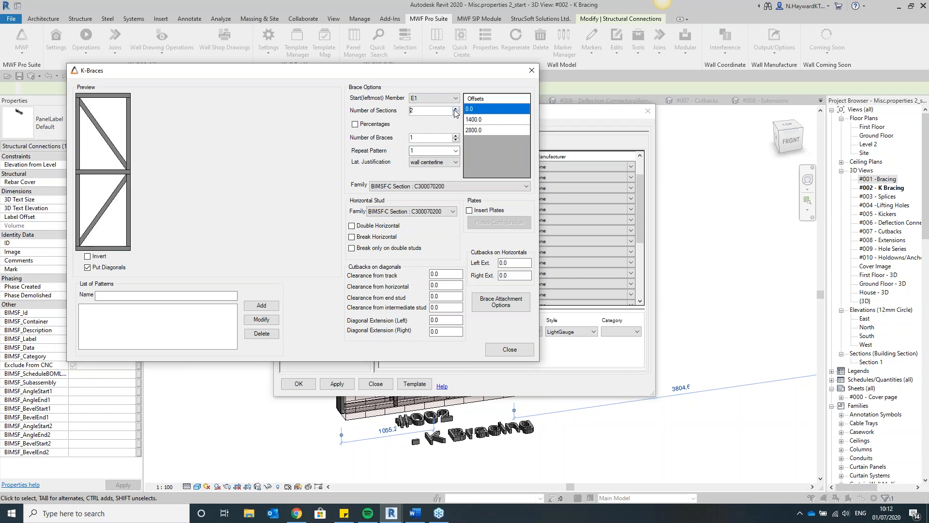
pyautogui.click(456, 109)
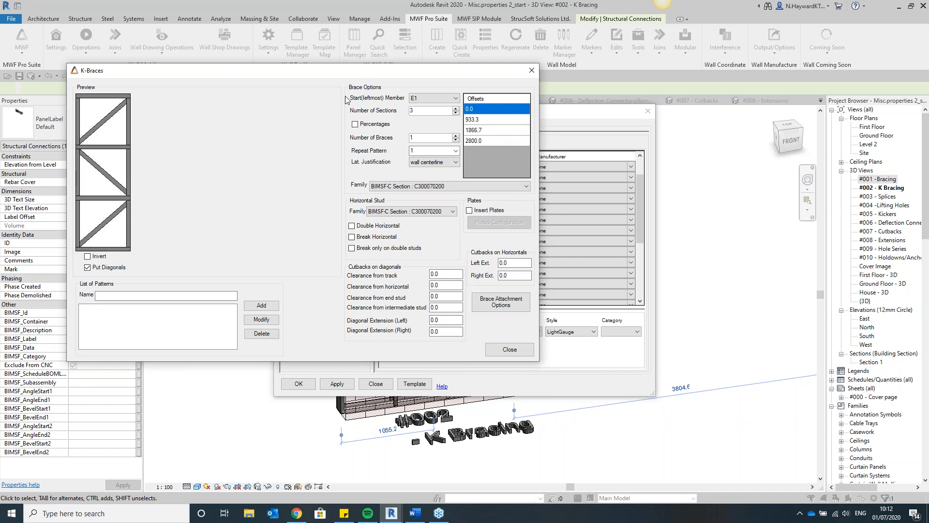
pyautogui.click(456, 136)
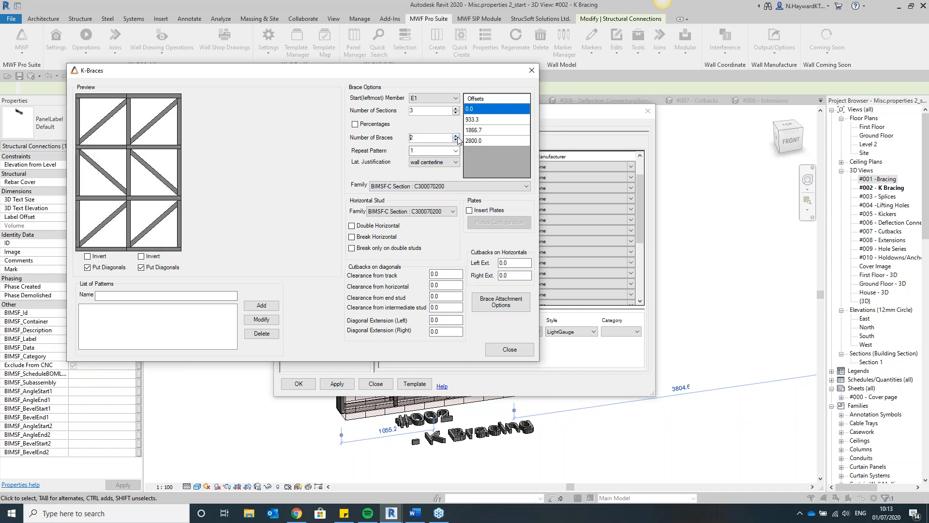
pyautogui.click(456, 136)
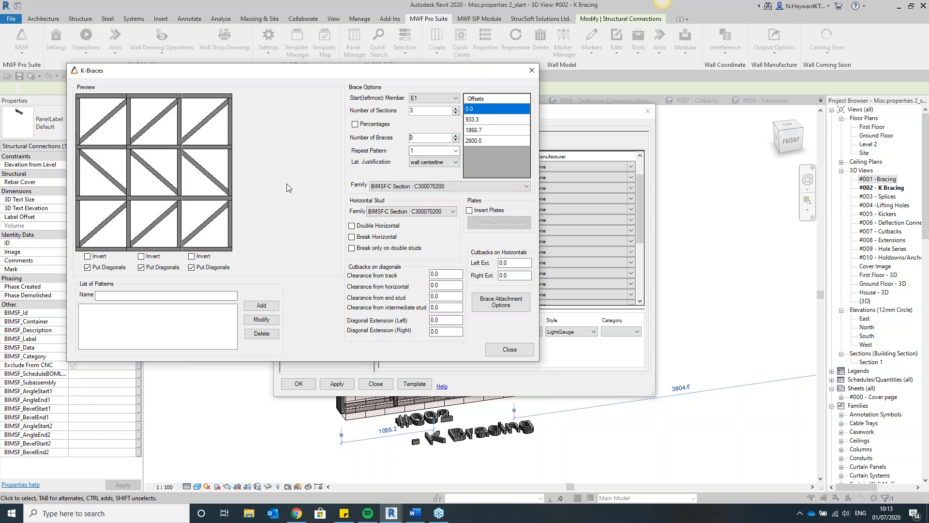
pyautogui.click(144, 259)
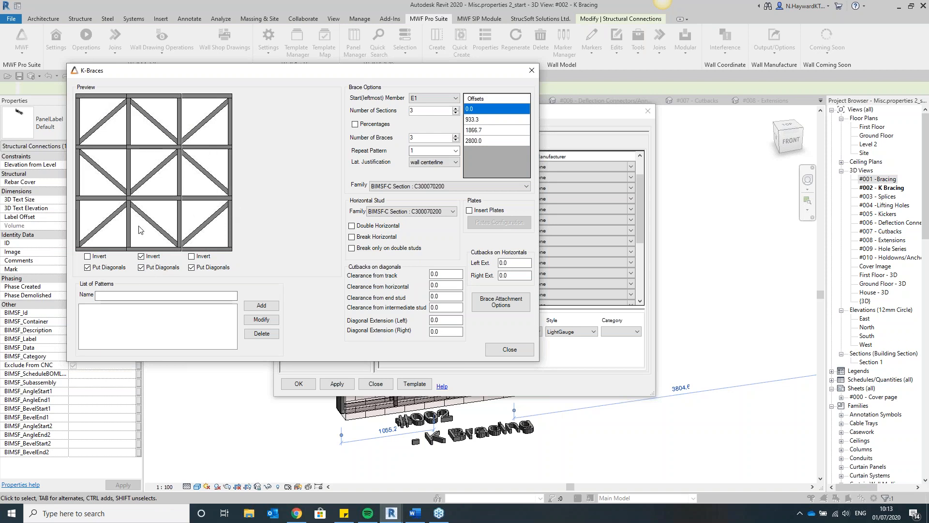
pyautogui.click(141, 267)
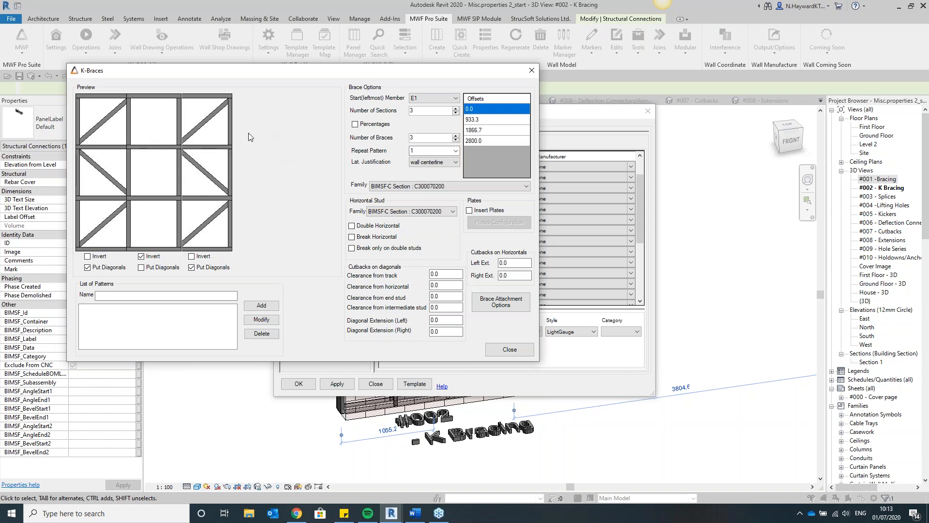
# Keep the K-brace repeat pattern at 1 and set its lateral justification to structural centerline.
pyautogui.click(412, 150)
pyautogui.write('1')
pyautogui.click(432, 162)
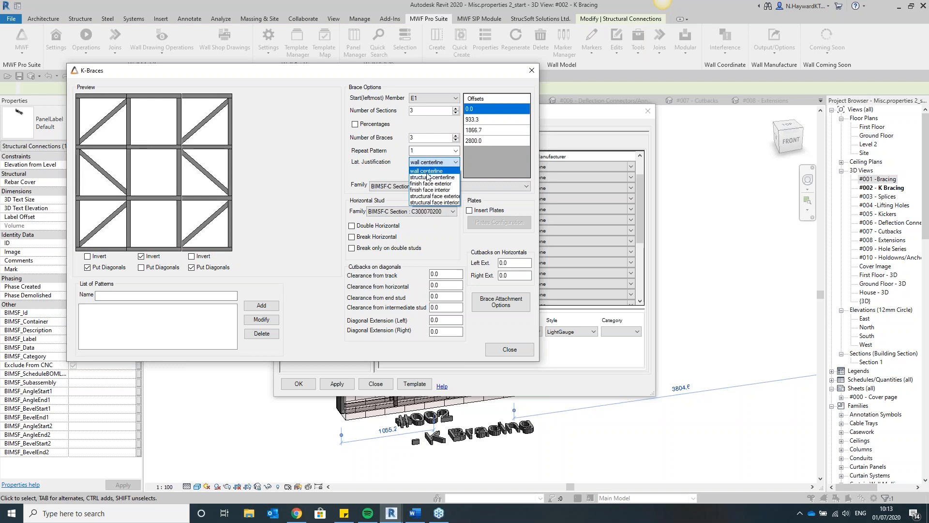
pyautogui.click(428, 178)
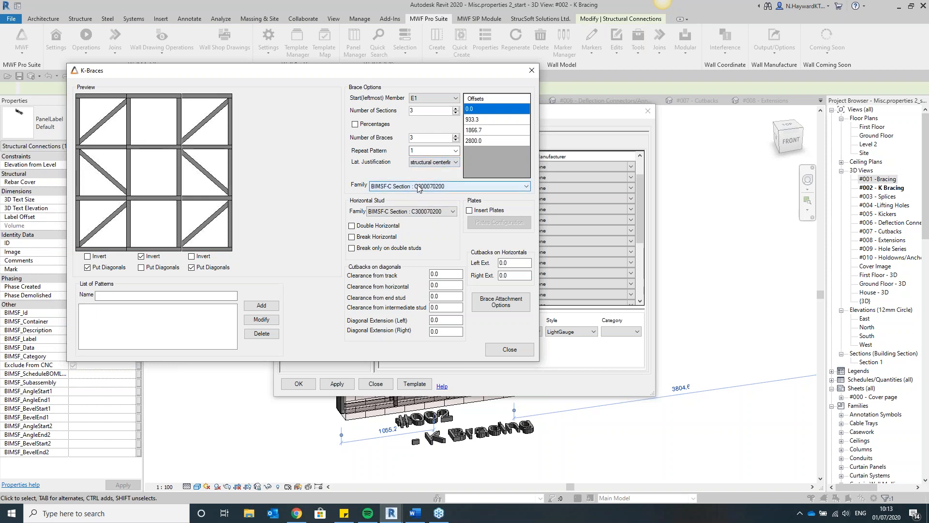
# Assign BIMSF-M_Light Gauge-Studs : C70 to the K-braces and BIMSF-U-Track-Metric : U70 to the horizontal studs.
pyautogui.click(419, 188)
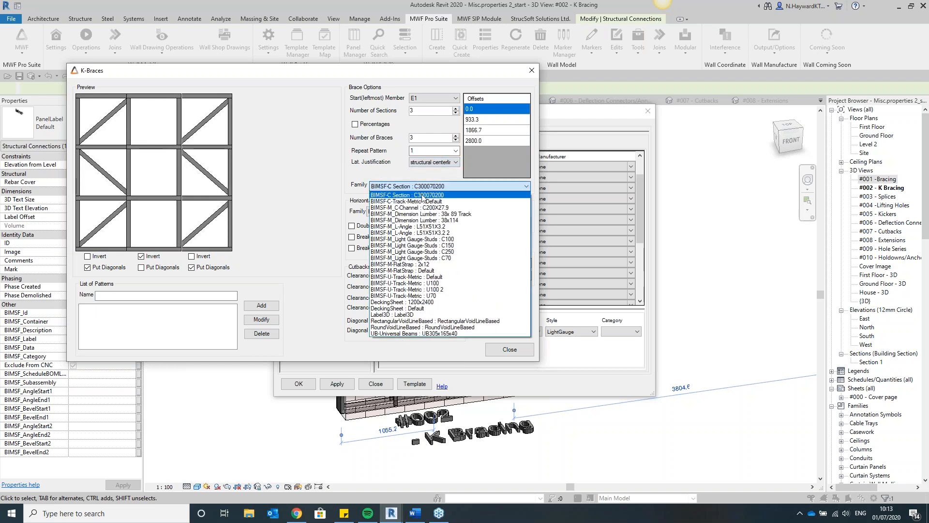
pyautogui.click(448, 258)
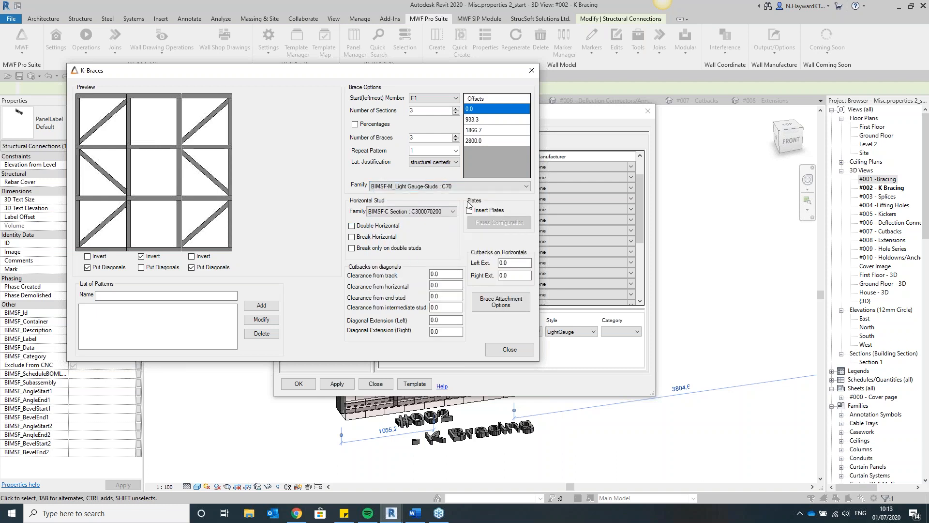
pyautogui.click(380, 212)
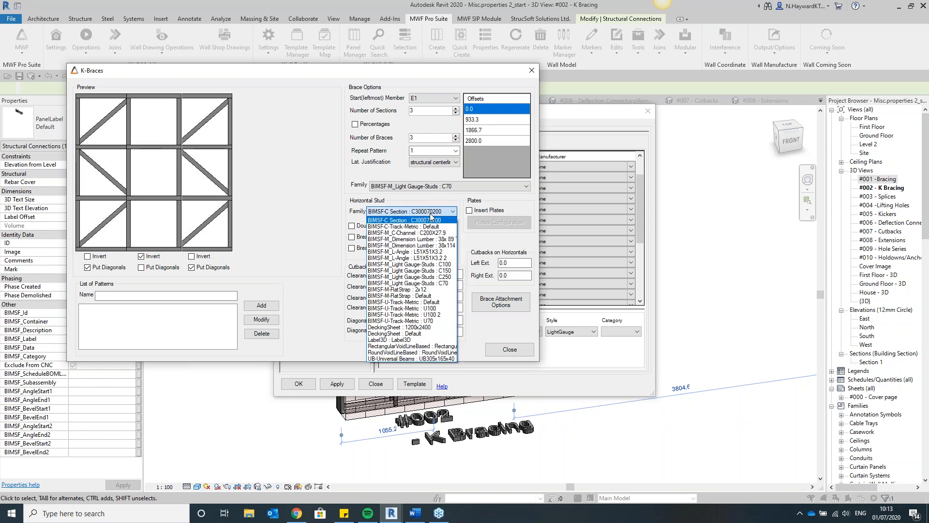
pyautogui.click(416, 321)
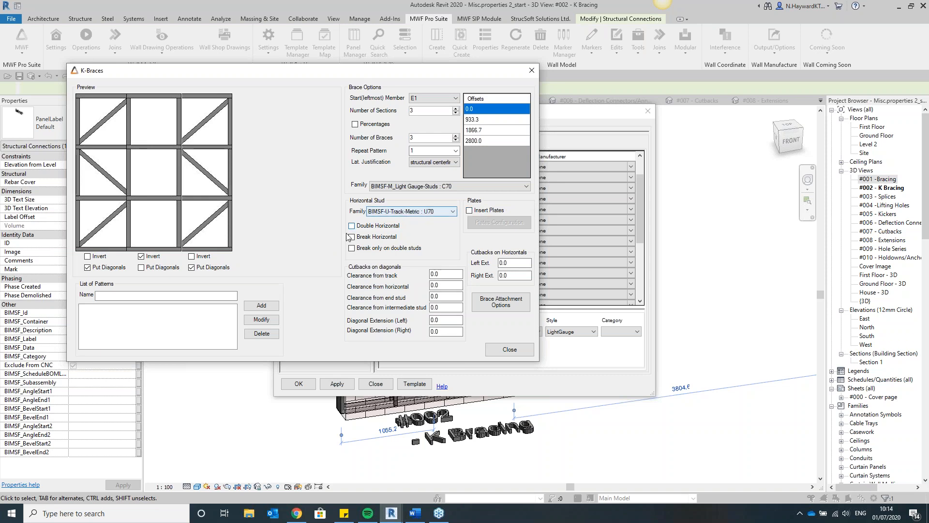
# Name the K-brace pattern "webinar" and add it to the list of patterns.
pyautogui.click(166, 296)
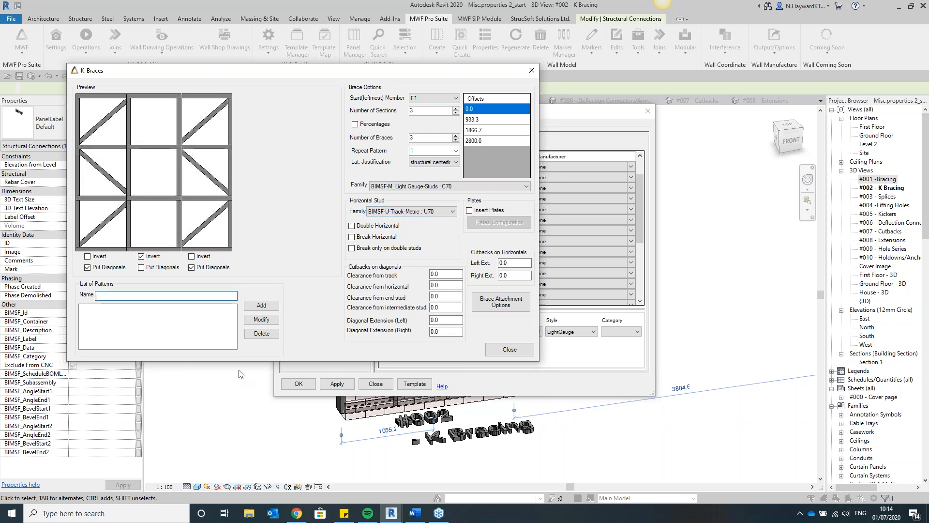
pyautogui.write('EW')
pyautogui.write('webinar')
pyautogui.click(277, 308)
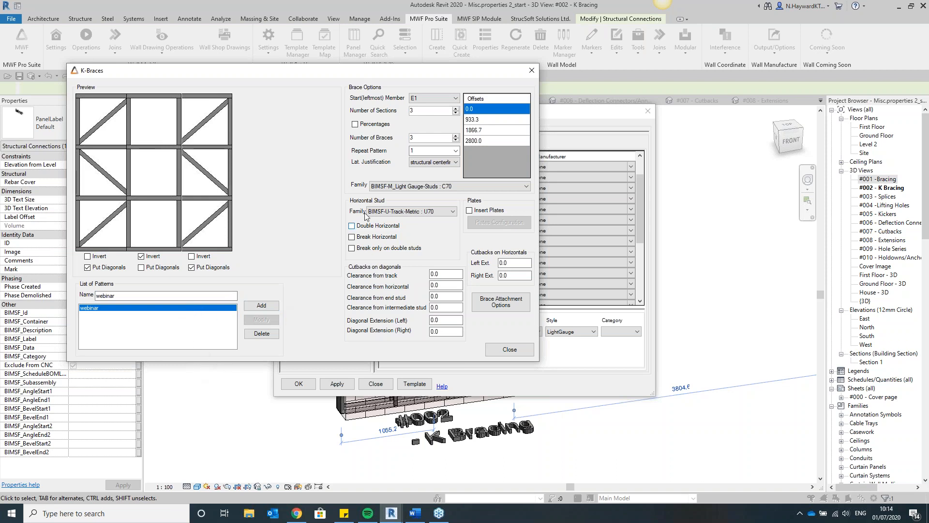
# Review the brace attachment options without changing them, keep the "webinar" K-brace pattern, and apply the K-bracing to Panel18.
pyautogui.click(492, 305)
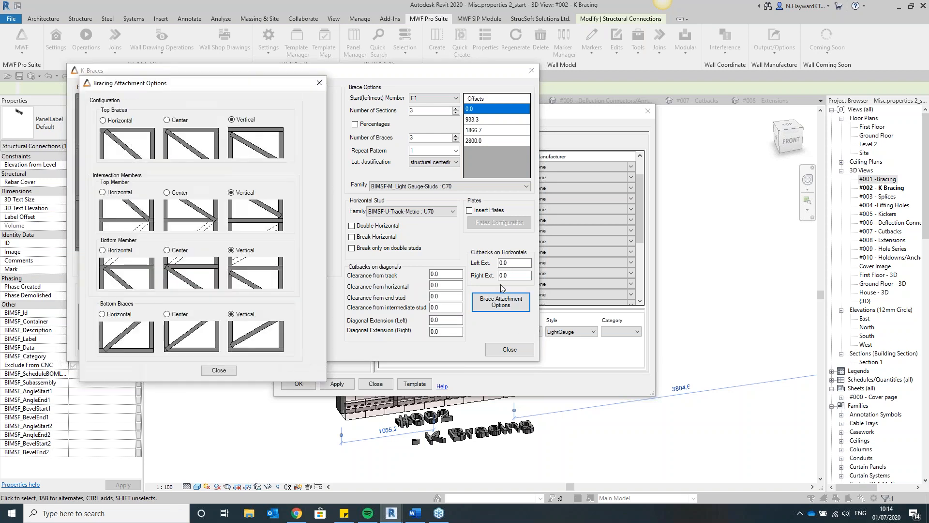
pyautogui.moveTo(245, 79); pyautogui.dragTo(293, 19)
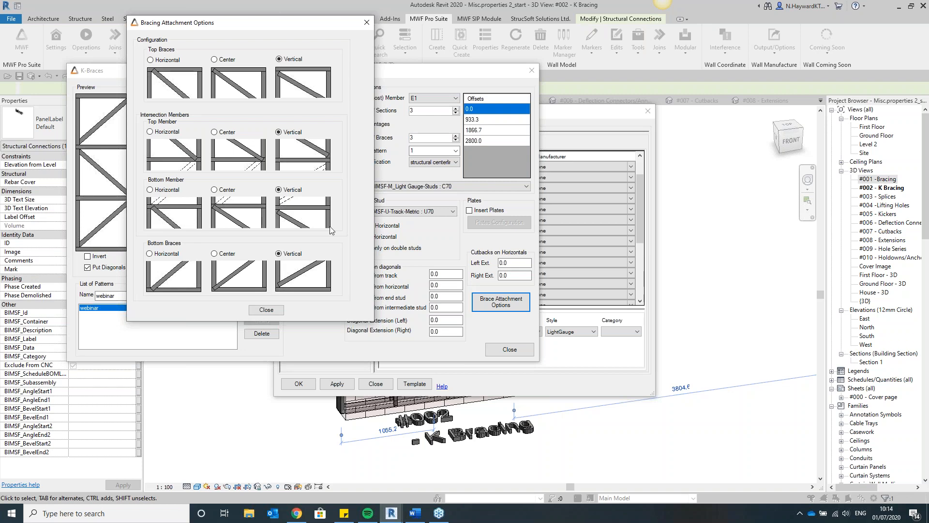
pyautogui.click(266, 310)
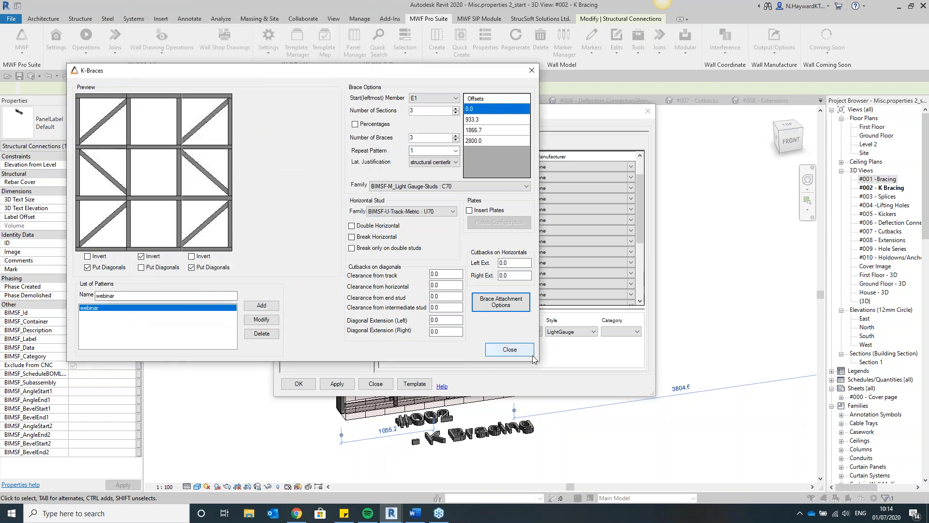
pyautogui.press('Escape')
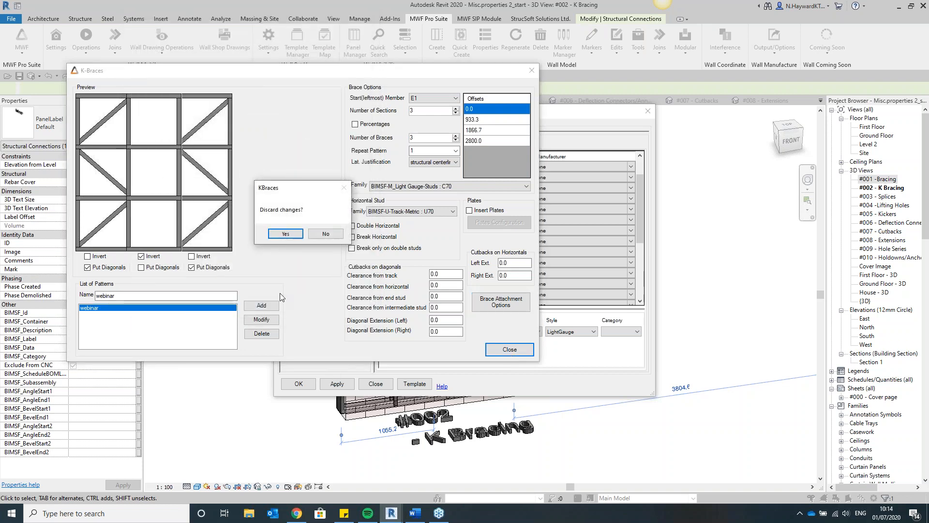
pyautogui.click(321, 234)
pyautogui.click(301, 385)
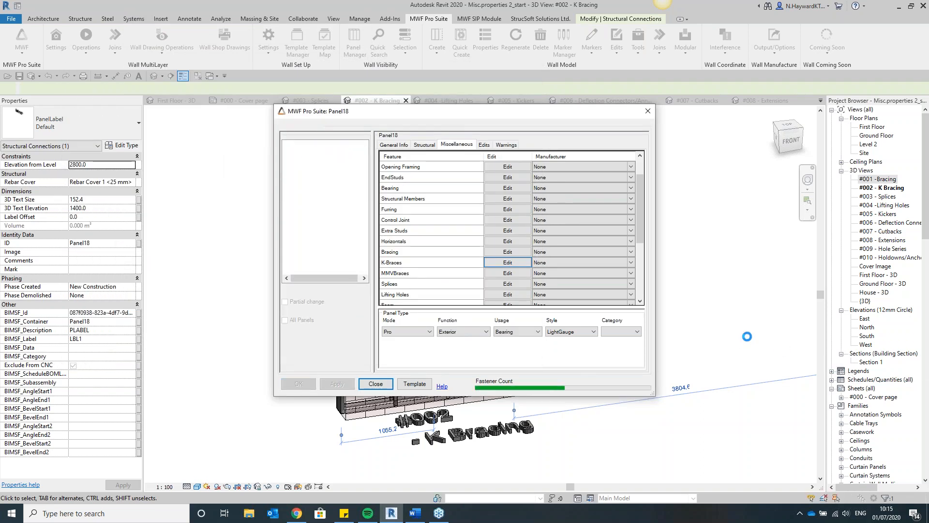
# Inspect Panel18's K-bracing and its upper horizontal track from several angles in the 3D view.
pyautogui.moveTo(790, 141)
pyautogui.mouseDown()
pyautogui.moveTo(781, 149)
pyautogui.moveTo(774, 141)
pyautogui.moveTo(800, 148)
pyautogui.moveTo(778, 127)
pyautogui.mouseUp()
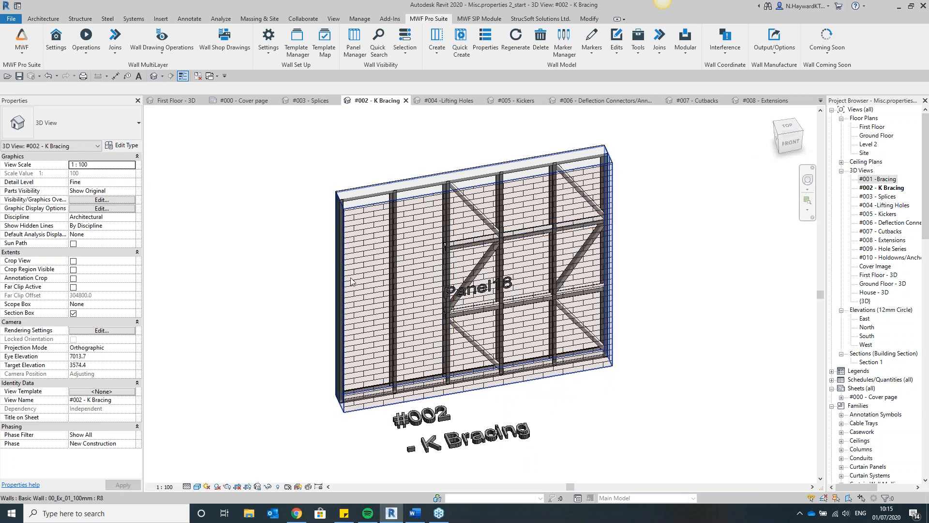
pyautogui.click(467, 243)
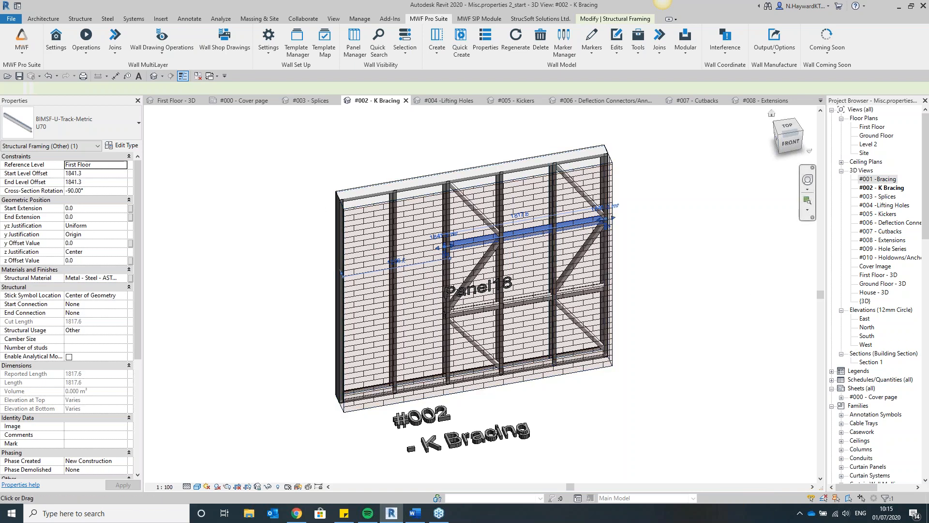
pyautogui.click(772, 153)
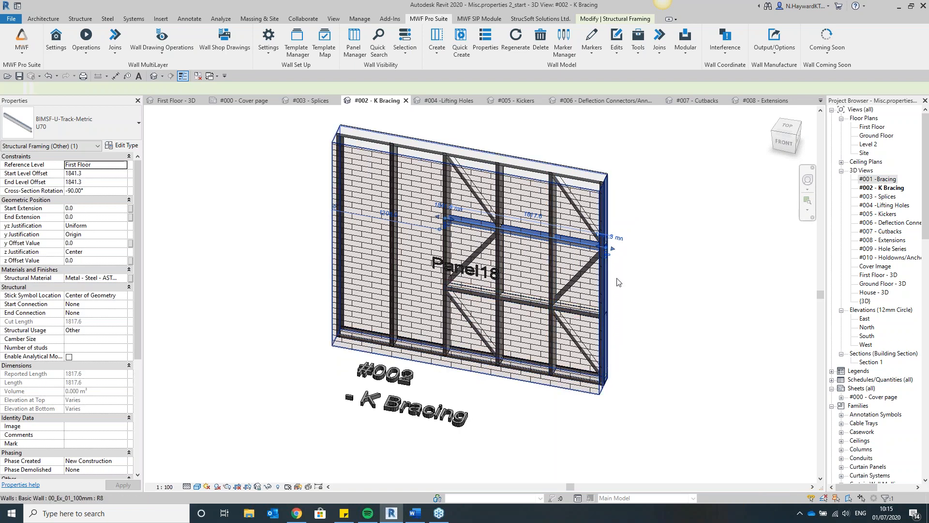
pyautogui.moveTo(778, 138); pyautogui.dragTo(787, 137)
# Open the 3D view #003 - Splices and show Panel17 at an angle.
pyautogui.click(881, 197)
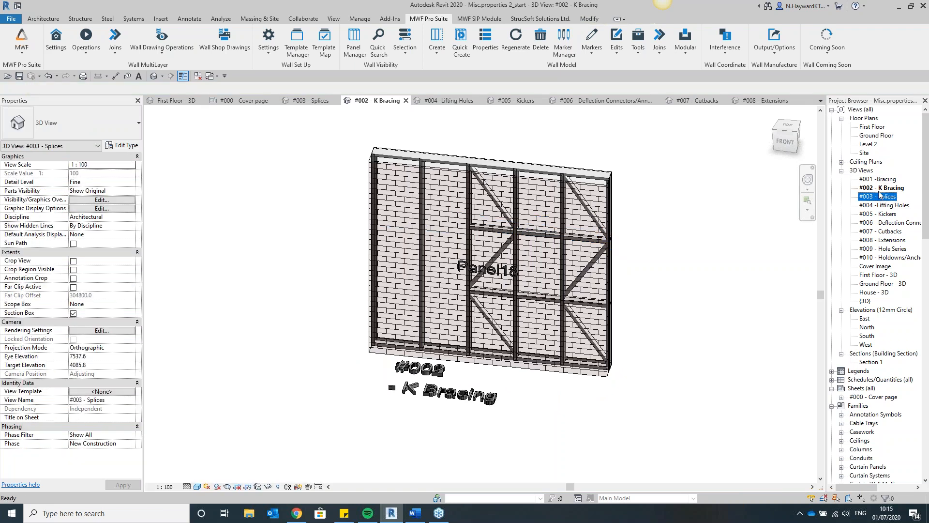
pyautogui.doubleClick(893, 197)
pyautogui.scroll(-1, 556, 306)
pyautogui.moveTo(789, 143); pyautogui.dragTo(788, 129)
pyautogui.scroll(-1, 439, 376)
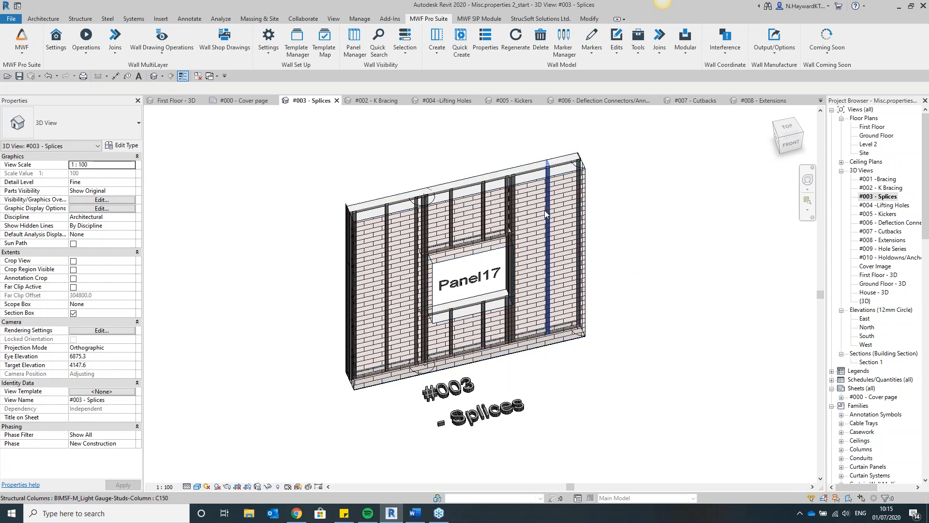
# Open the Splices settings among Panel17's miscellaneous properties, via its top track, and enlarge the settings window.
pyautogui.click(533, 172)
pyautogui.click(485, 41)
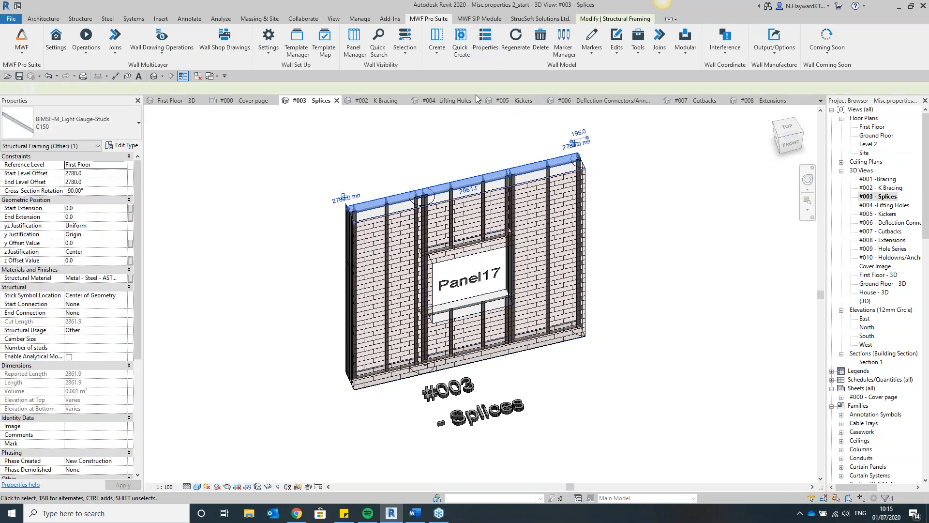
pyautogui.moveTo(368, 513)
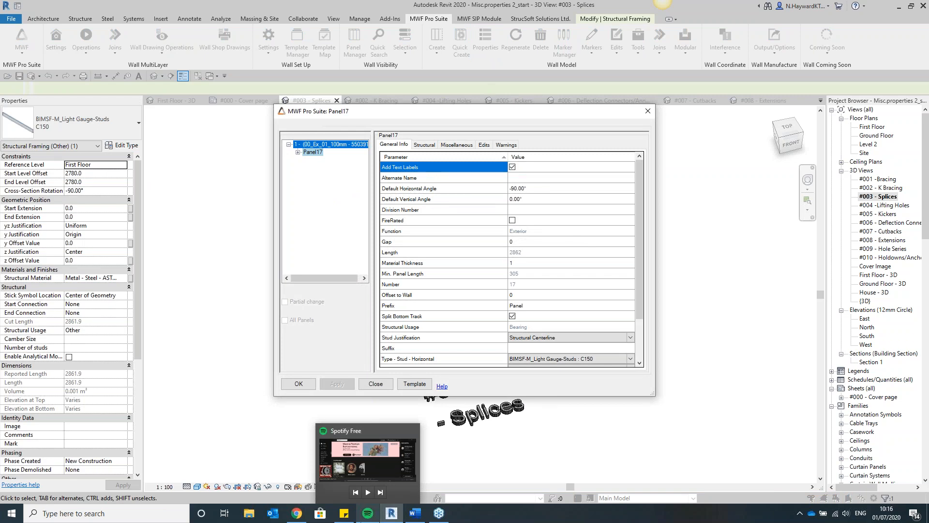
pyautogui.click(466, 143)
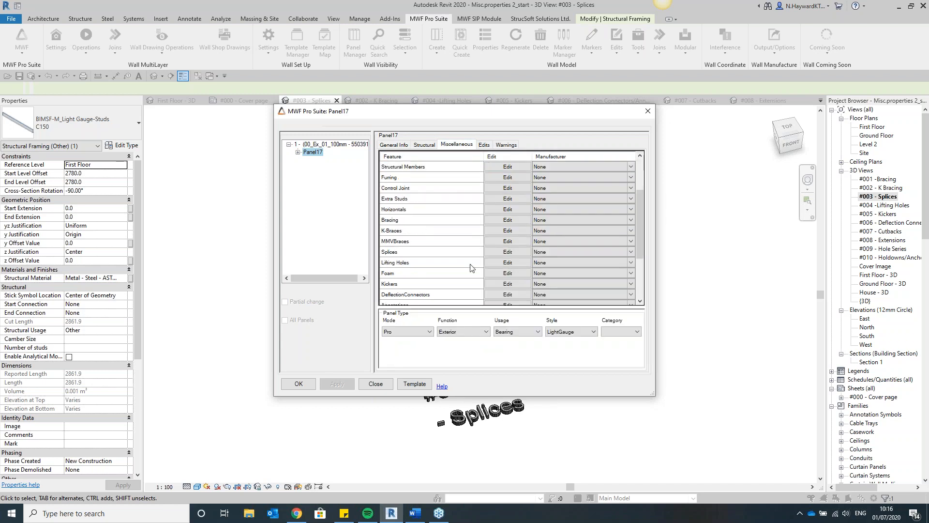
pyautogui.click(507, 252)
pyautogui.moveTo(179, 91); pyautogui.dragTo(317, 61)
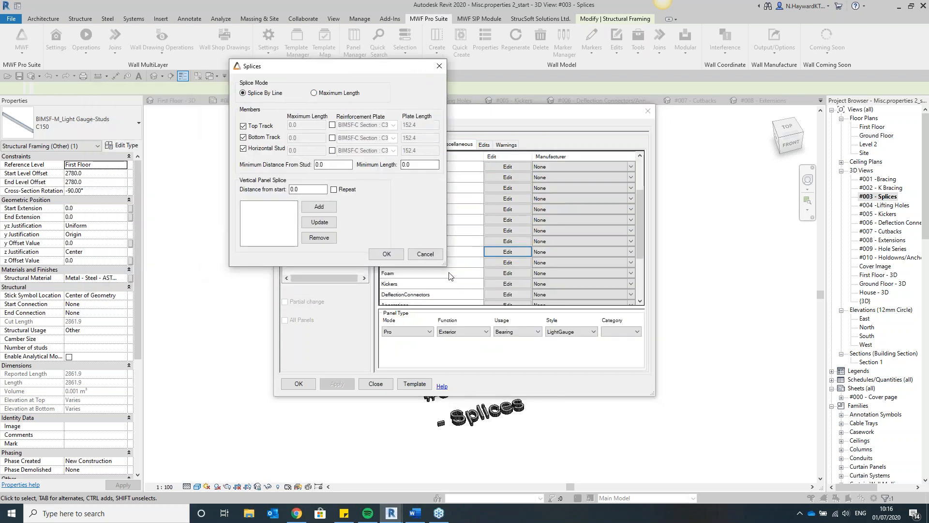
pyautogui.moveTo(444, 264); pyautogui.dragTo(510, 314)
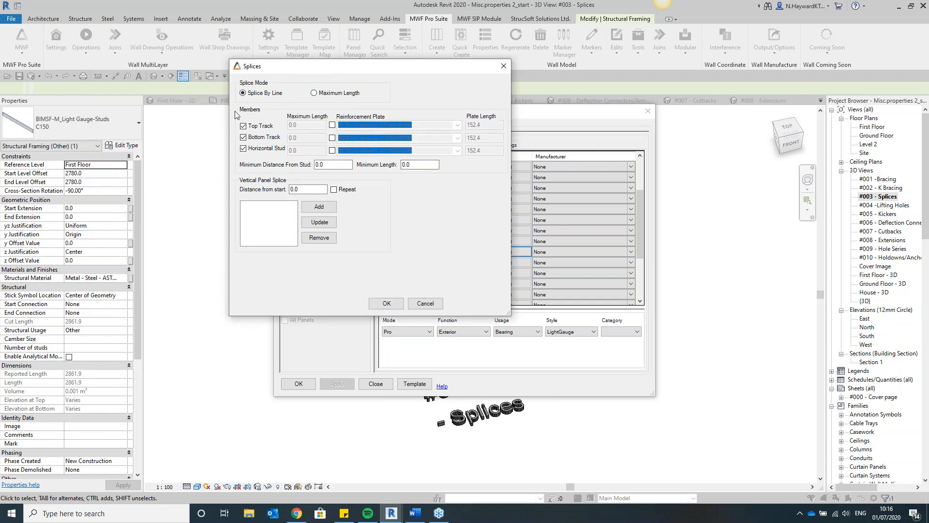
# Keep the splice mode at Splice By Line, exclude horizontal studs, and set the minimum distance from stud to 20.
pyautogui.click(324, 95)
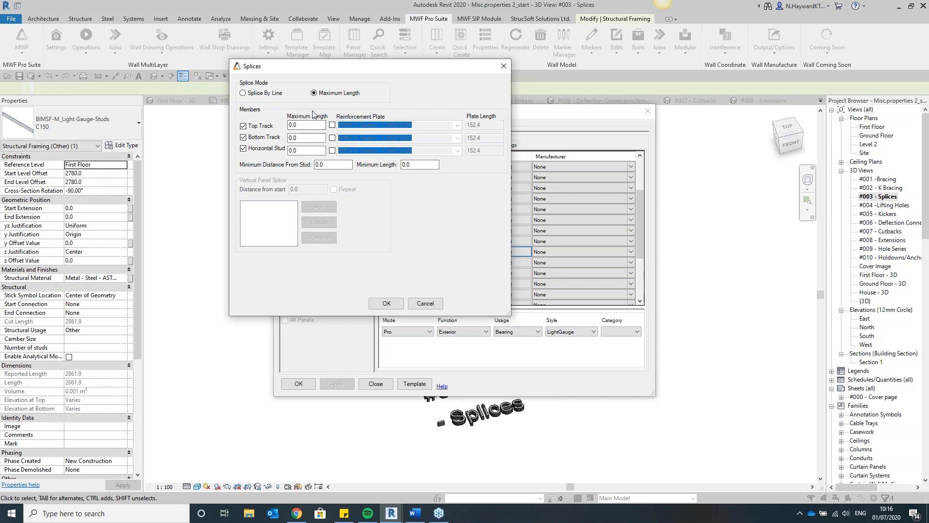
pyautogui.click(269, 92)
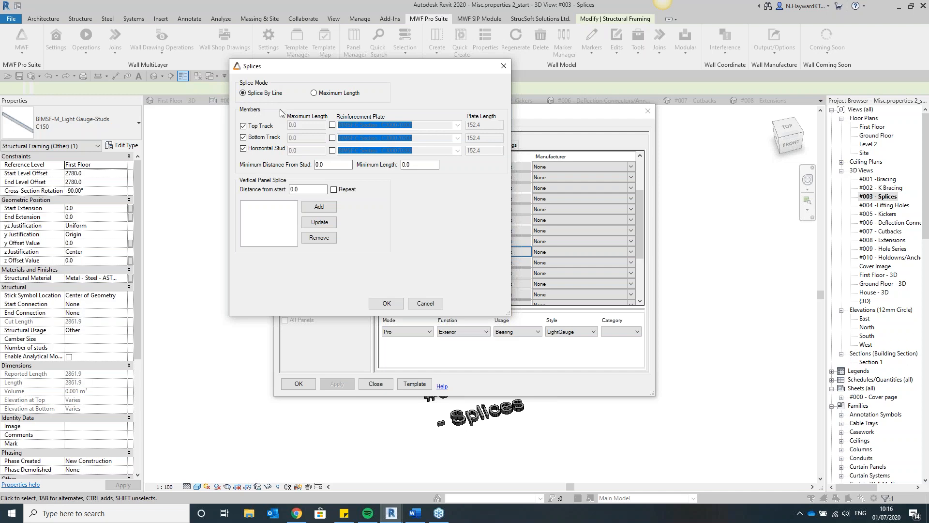
pyautogui.click(243, 149)
pyautogui.click(319, 164)
pyautogui.click(420, 164)
# Add two vertical panel splices at distances of 500 and 1000 from the start.
pyautogui.press('Tab')
pyautogui.write('500')
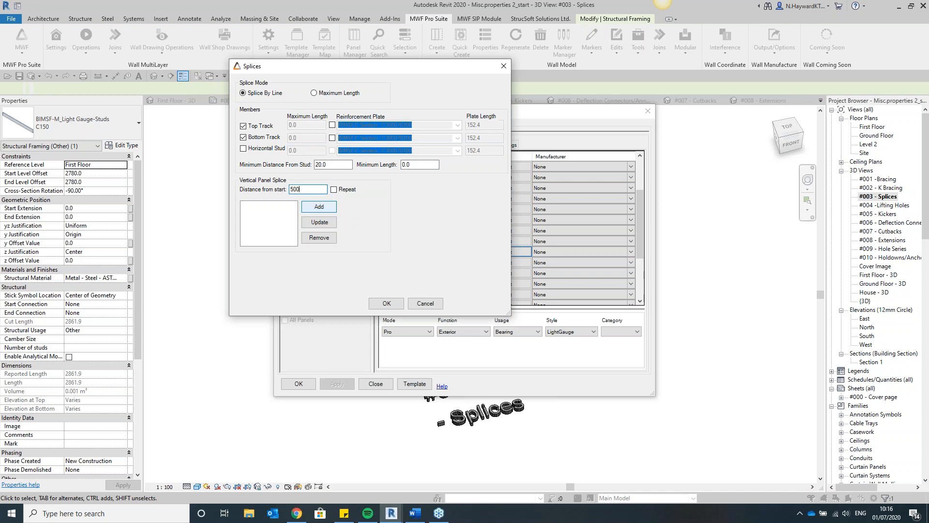
pyautogui.click(320, 208)
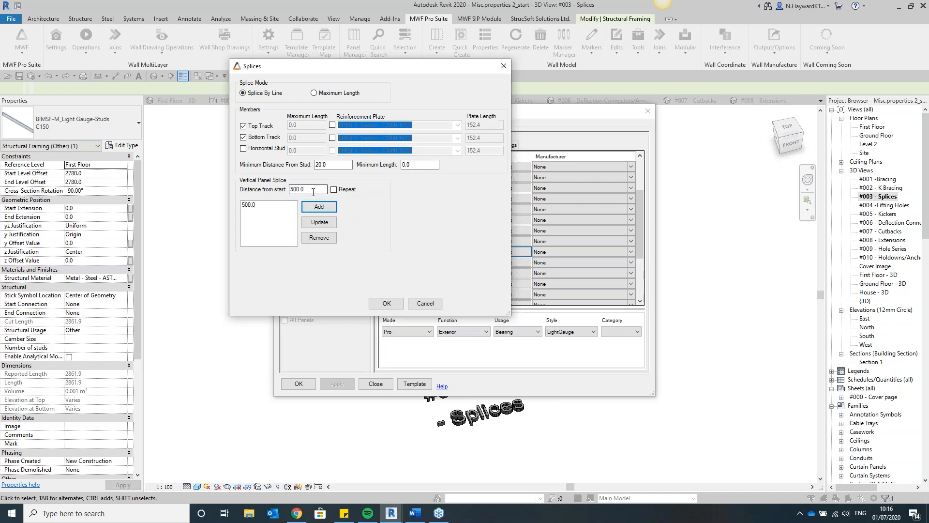
pyautogui.click(311, 190)
pyautogui.moveTo(278, 195); pyautogui.dragTo(285, 201)
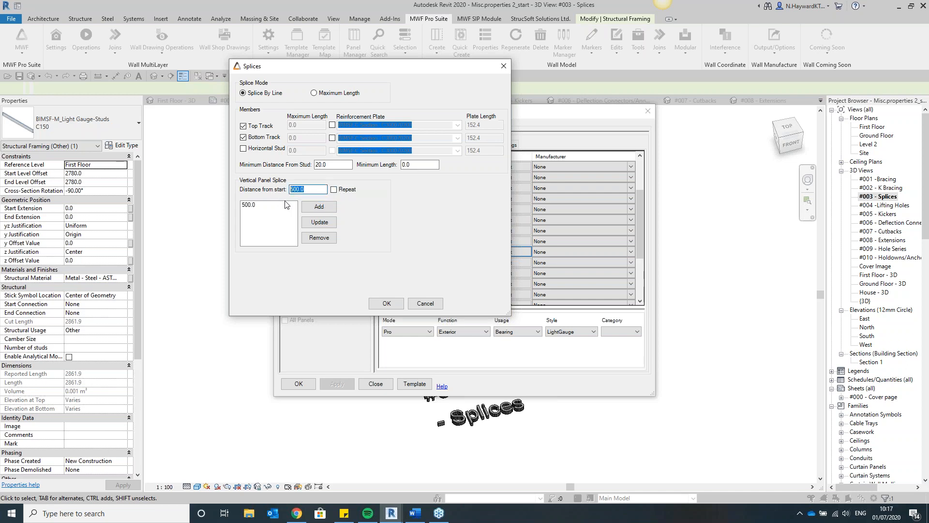
pyautogui.write('1000')
pyautogui.click(318, 207)
# Accept the splice settings and apply them to Panel17's framing.
pyautogui.click(387, 303)
pyautogui.click(299, 384)
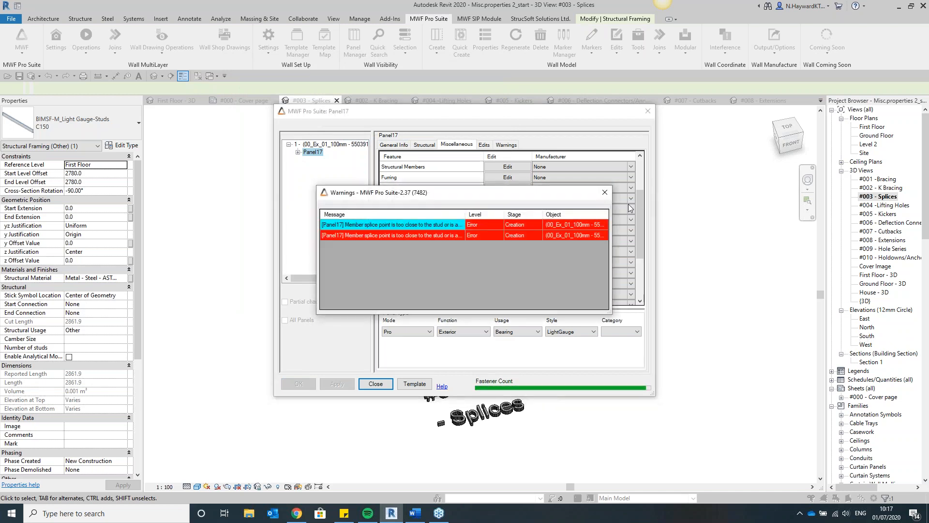
pyautogui.click(605, 192)
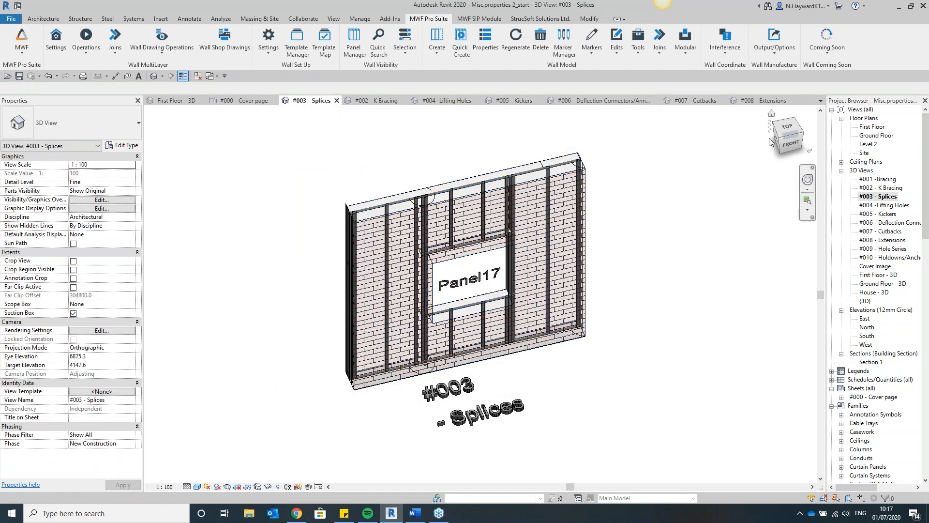
# Examine Panel17's top and bottom tracks for splices and check the length of the short end piece of the top track.
pyautogui.click(787, 128)
pyautogui.moveTo(787, 139); pyautogui.dragTo(787, 131)
pyautogui.scroll(2, 576, 193)
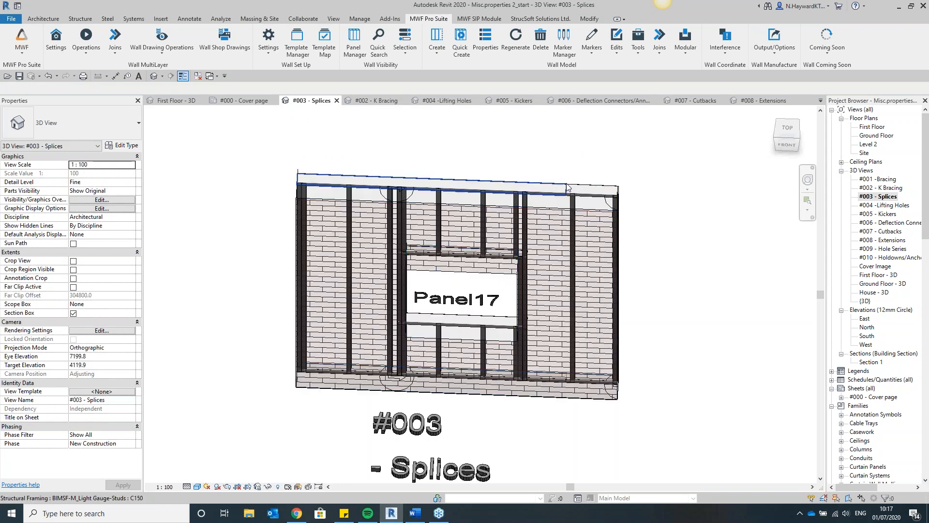
pyautogui.scroll(2, 568, 188)
pyautogui.scroll(-2, 552, 194)
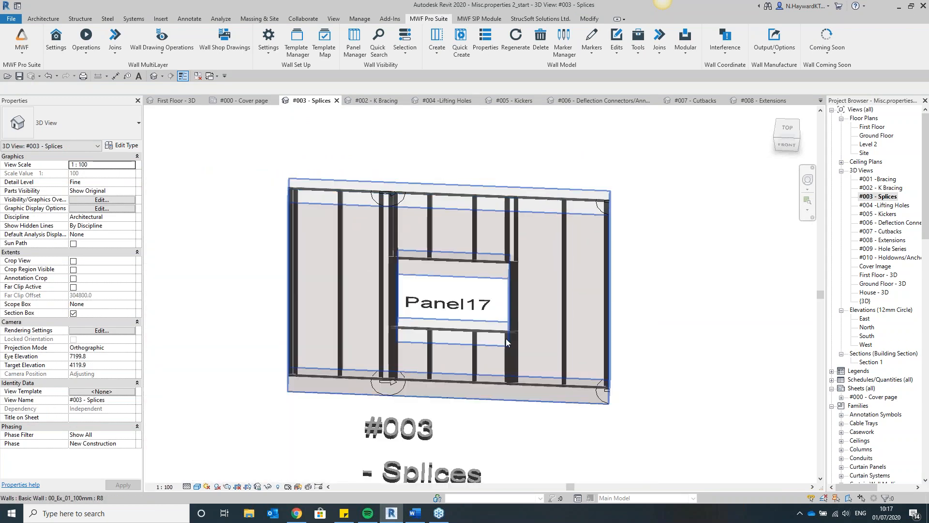
pyautogui.scroll(2, 543, 390)
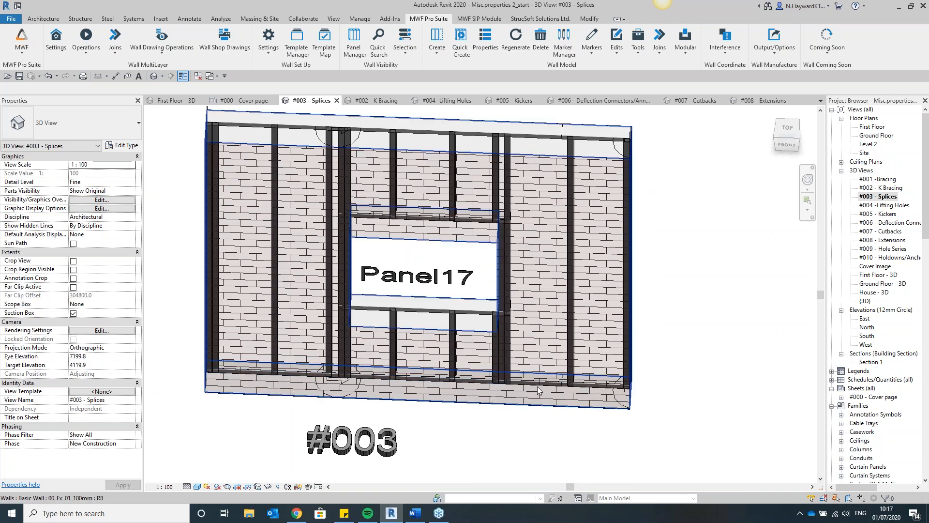
pyautogui.scroll(3, 537, 386)
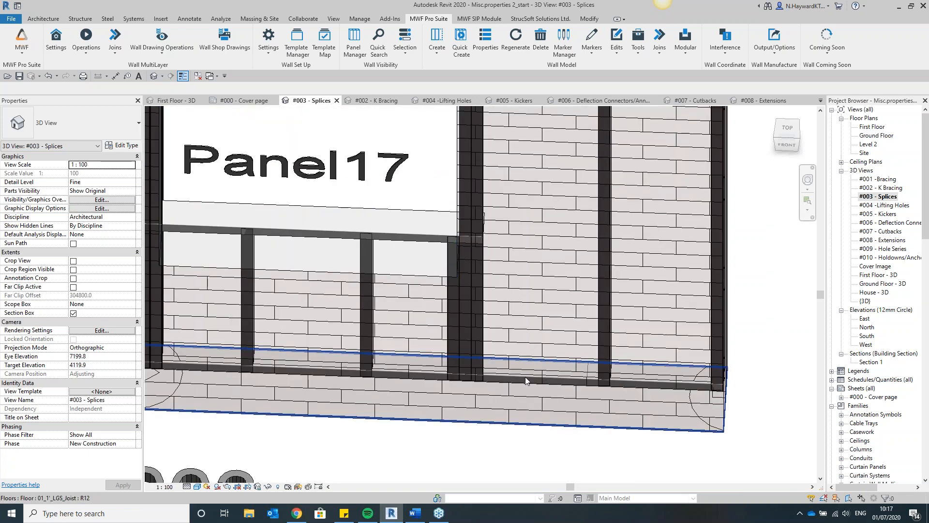
pyautogui.scroll(-3, 532, 374)
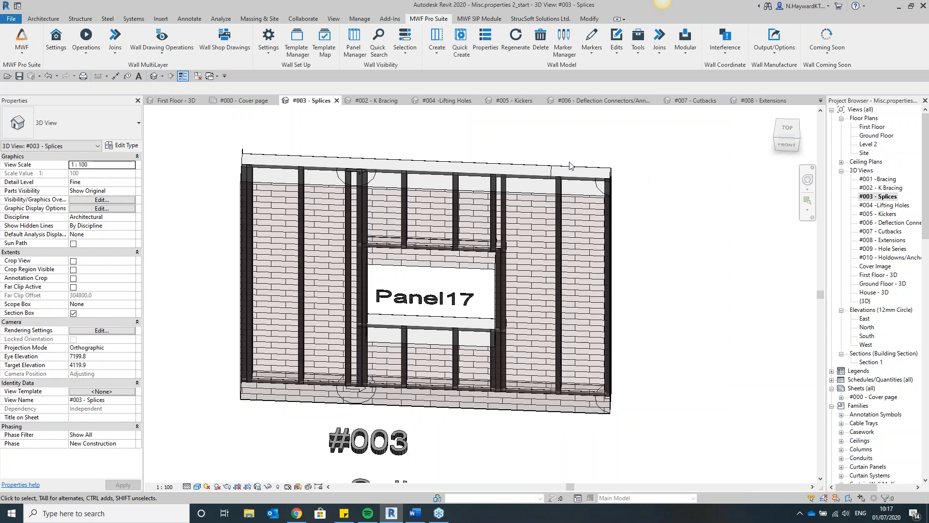
pyautogui.click(579, 175)
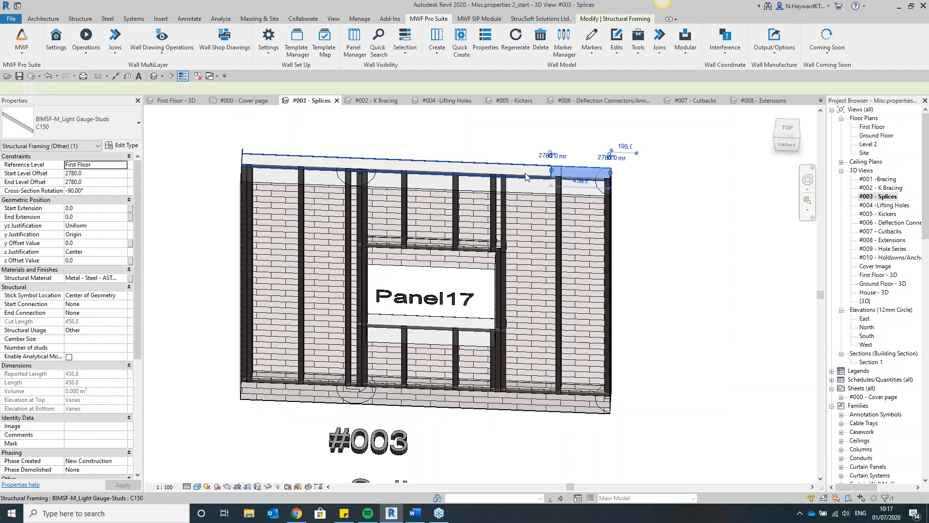
pyautogui.scroll(2, 518, 168)
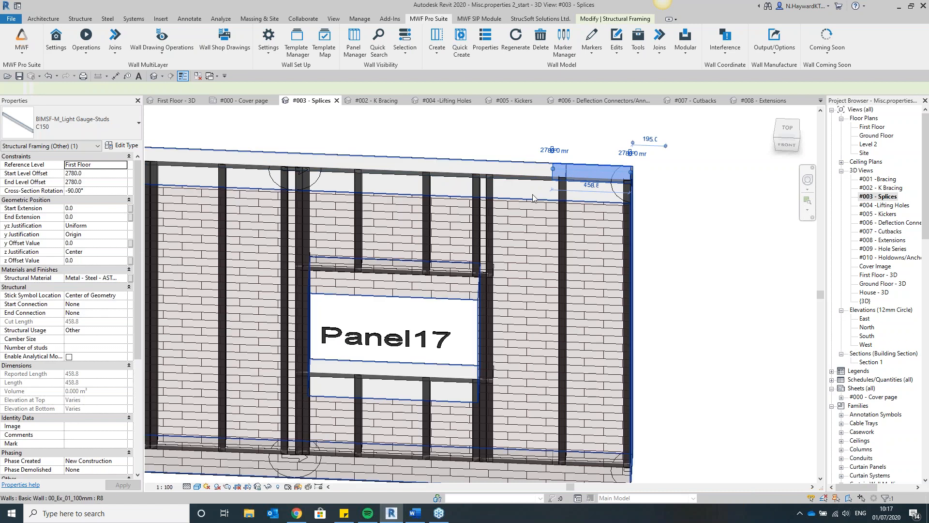
pyautogui.scroll(-1, 527, 196)
pyautogui.moveTo(779, 144); pyautogui.dragTo(765, 151)
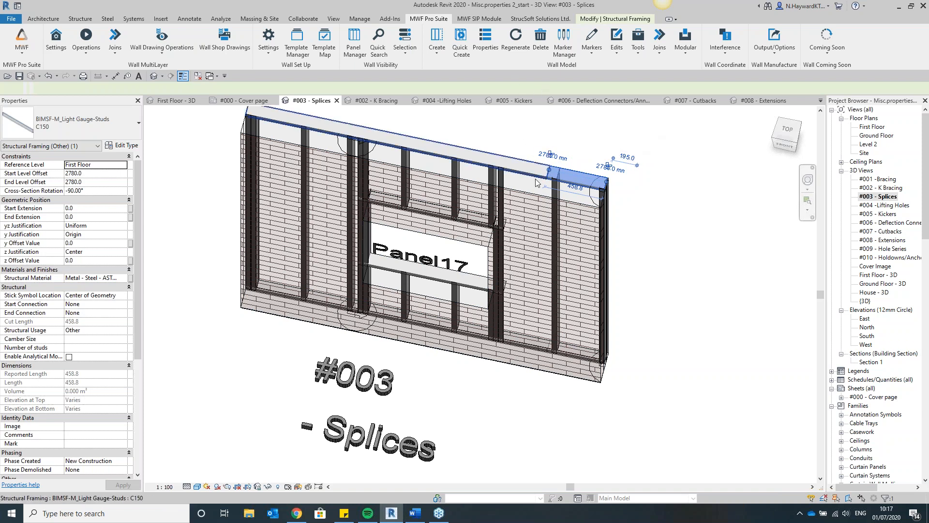
# Open the 3D view #004 -Lifting Holes and bring up the MWF properties of Panel27 from one of its studs.
pyautogui.doubleClick(890, 205)
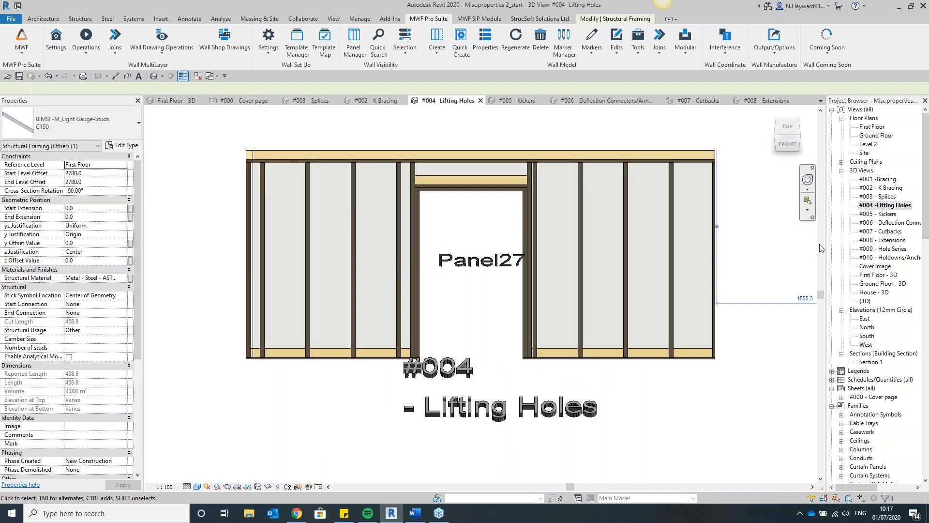
pyautogui.click(800, 137)
pyautogui.click(713, 284)
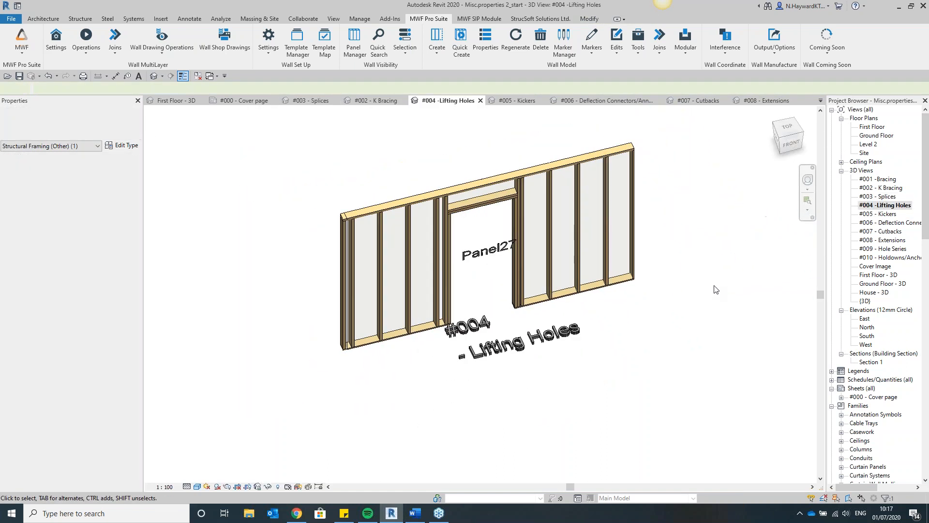
pyautogui.click(790, 142)
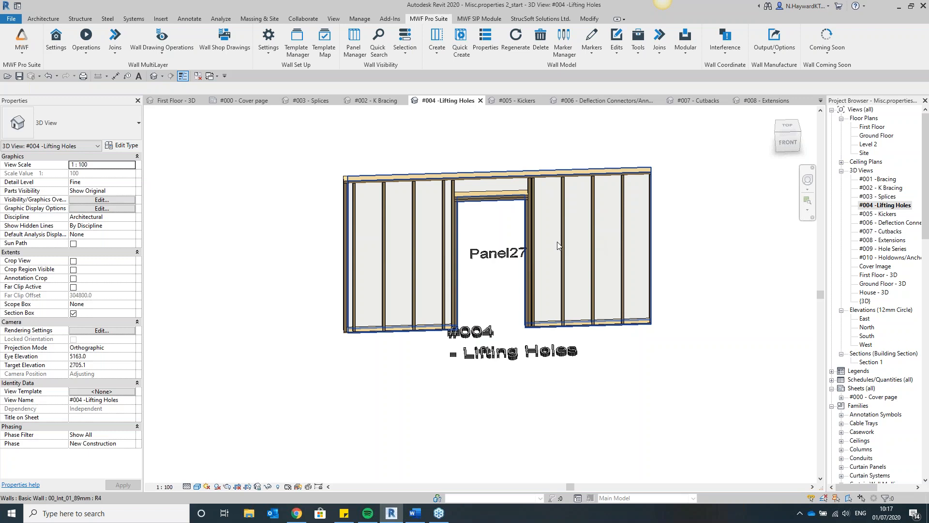
pyautogui.click(565, 252)
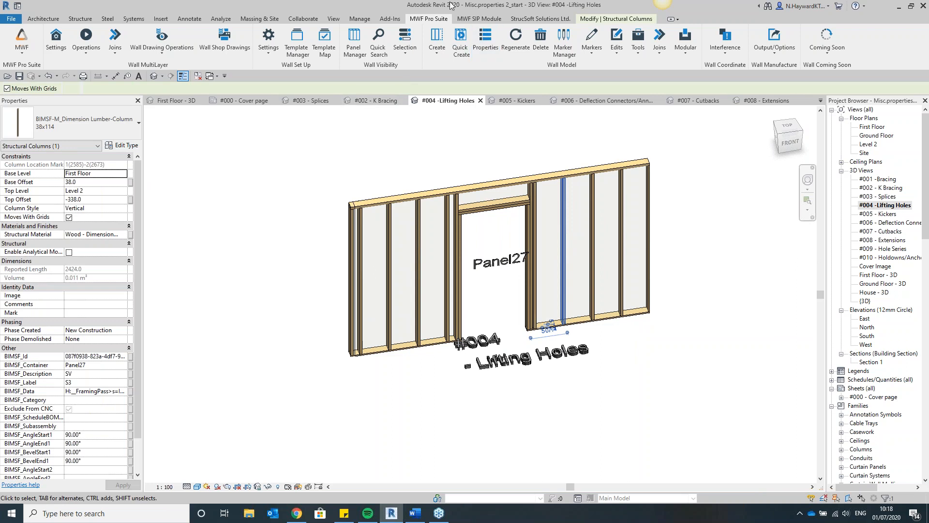
pyautogui.click(486, 41)
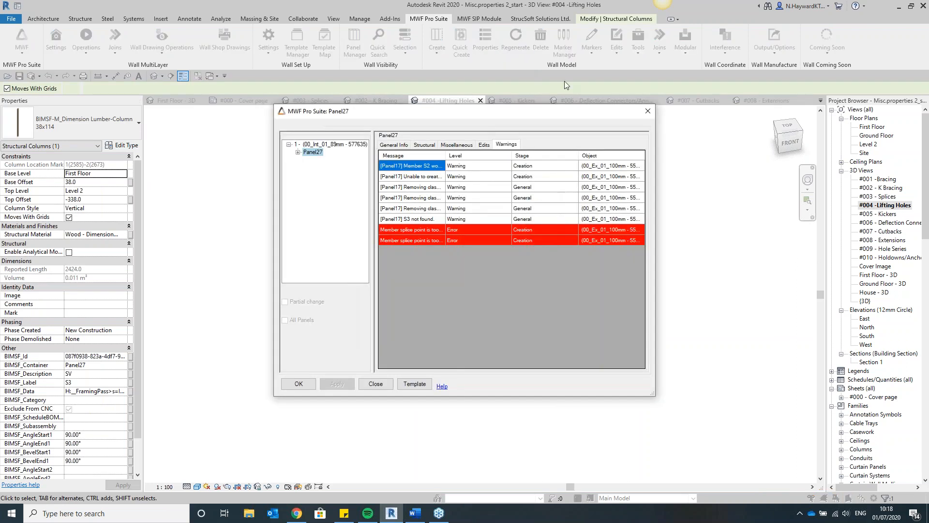
# Set the manufacturer of Panel27's Lifting Holes feature to StyleA and open its settings in an enlarged dialog.
pyautogui.click(424, 145)
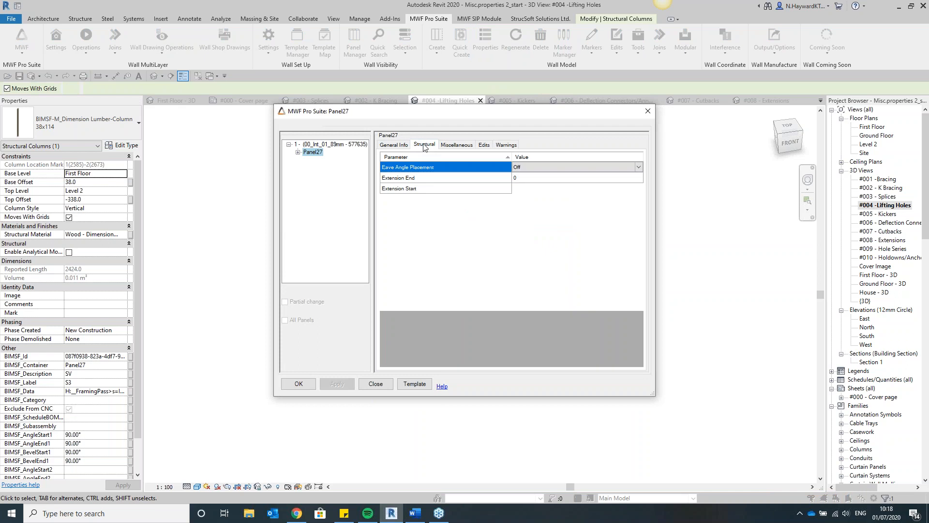
pyautogui.click(460, 145)
pyautogui.scroll(-2, 416, 221)
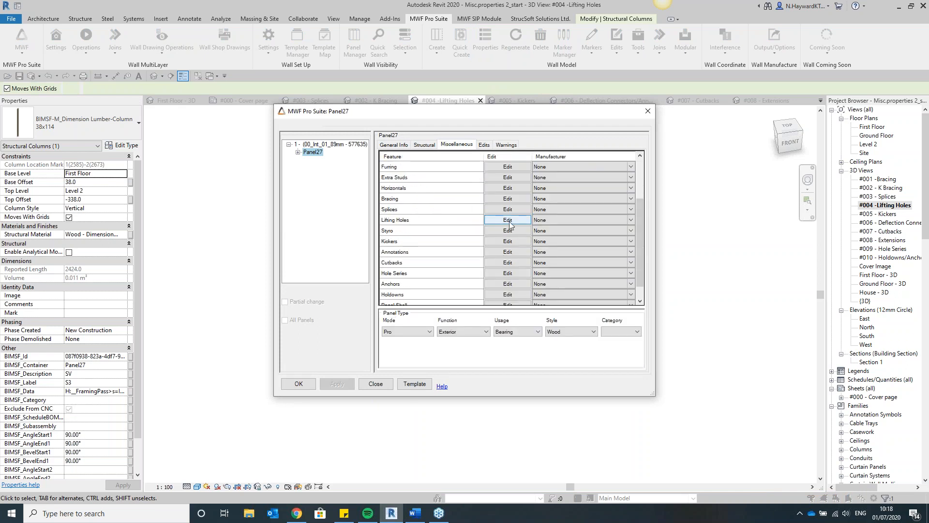
pyautogui.click(544, 207)
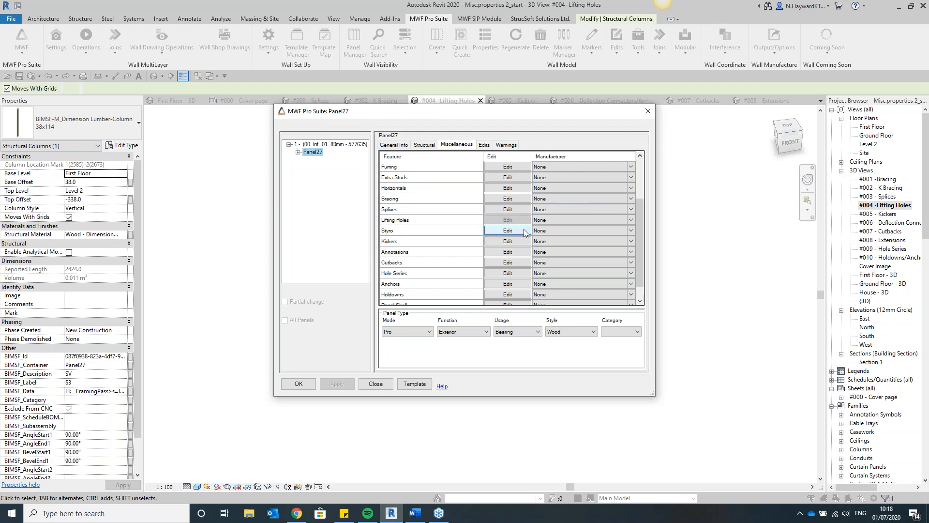
pyautogui.click(541, 221)
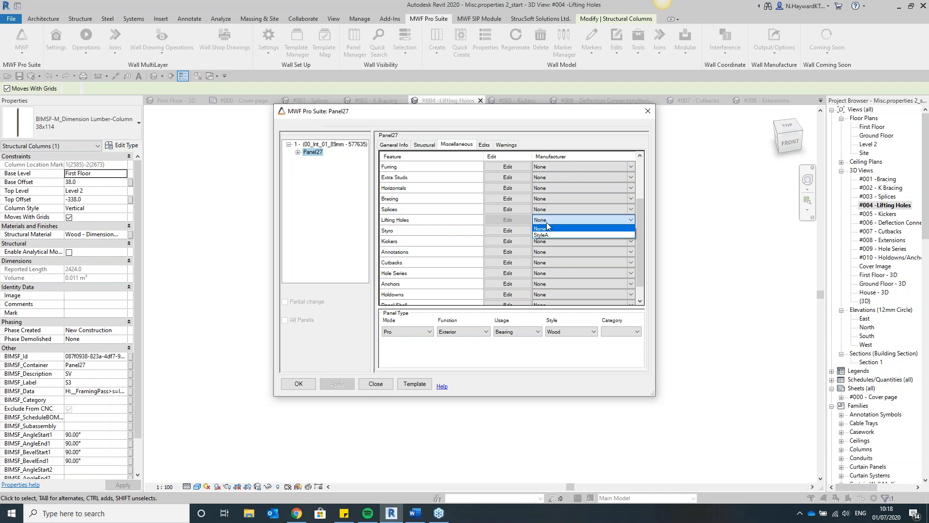
pyautogui.click(547, 235)
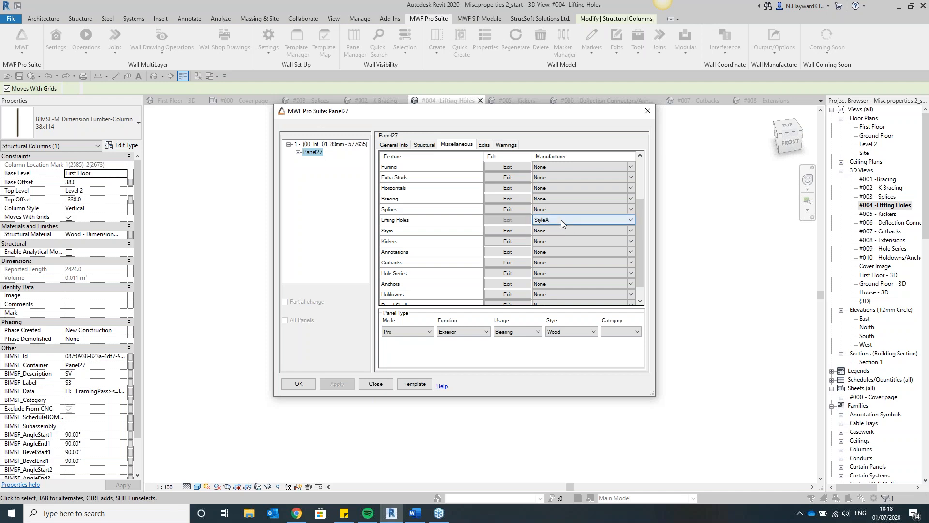
pyautogui.click(513, 220)
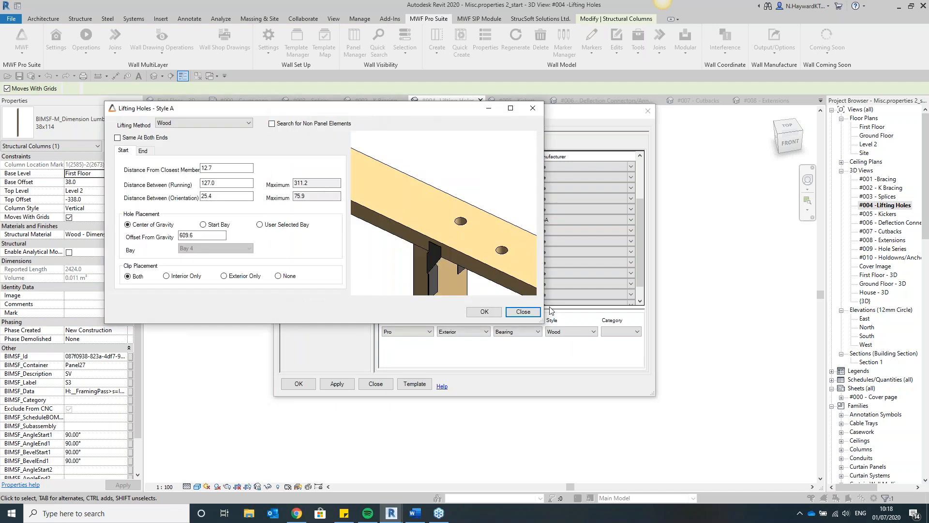
pyautogui.moveTo(542, 322); pyautogui.dragTo(629, 400)
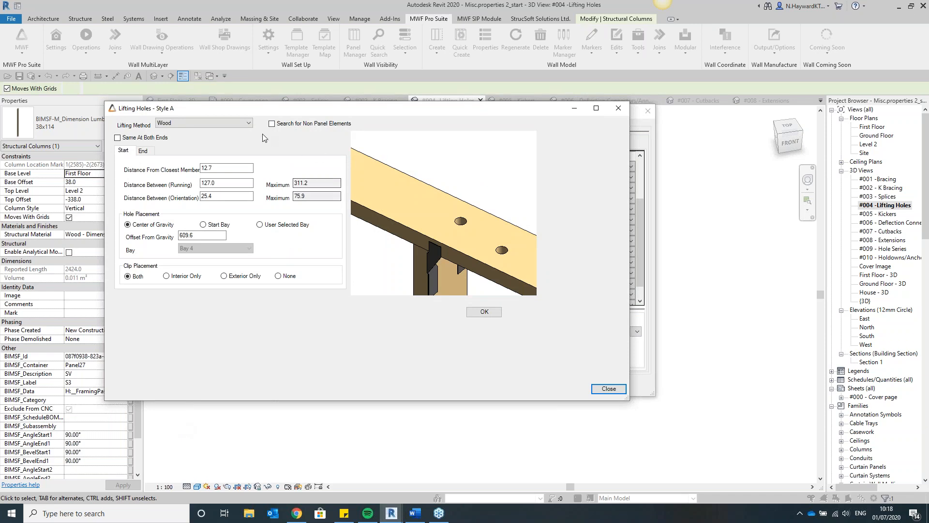
# Look at the settings of the Simpsons HCR Clip lifting method, and return the lifting method to Wood.
pyautogui.click(231, 124)
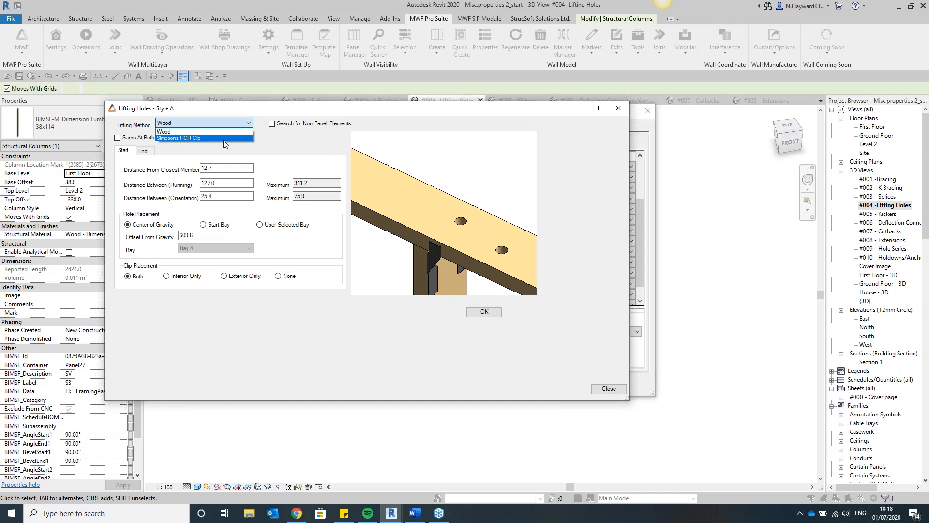
pyautogui.click(230, 138)
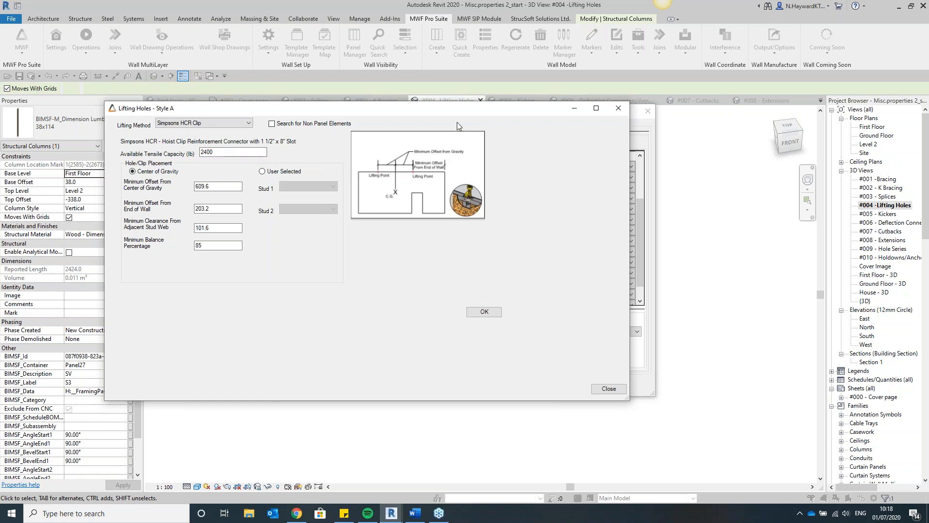
pyautogui.click(235, 123)
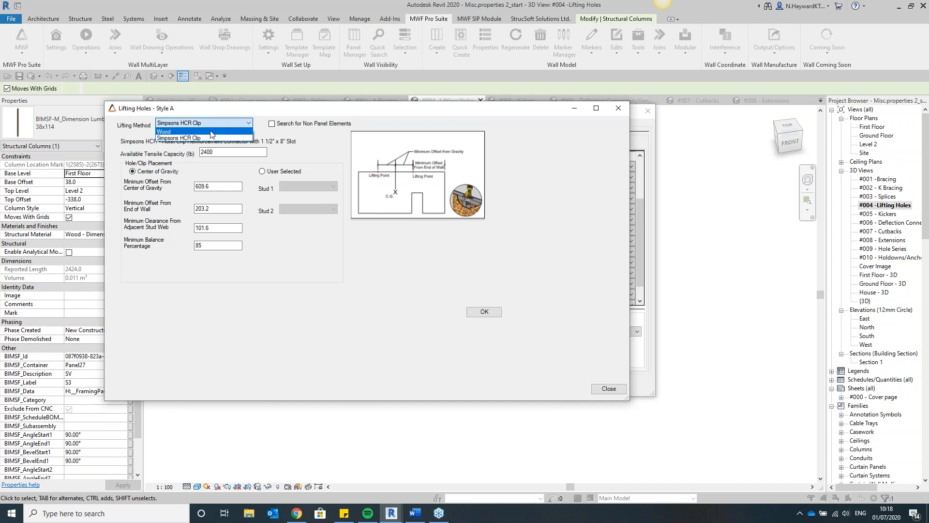
pyautogui.click(213, 130)
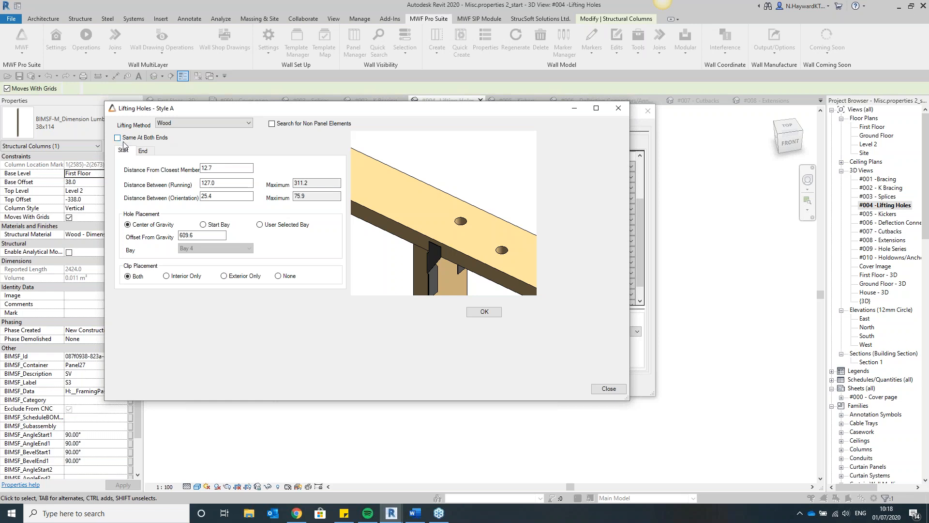
# Compare the start and end lifting hole settings, make them the same at both ends, and review the hole distance diagrams.
pyautogui.click(146, 153)
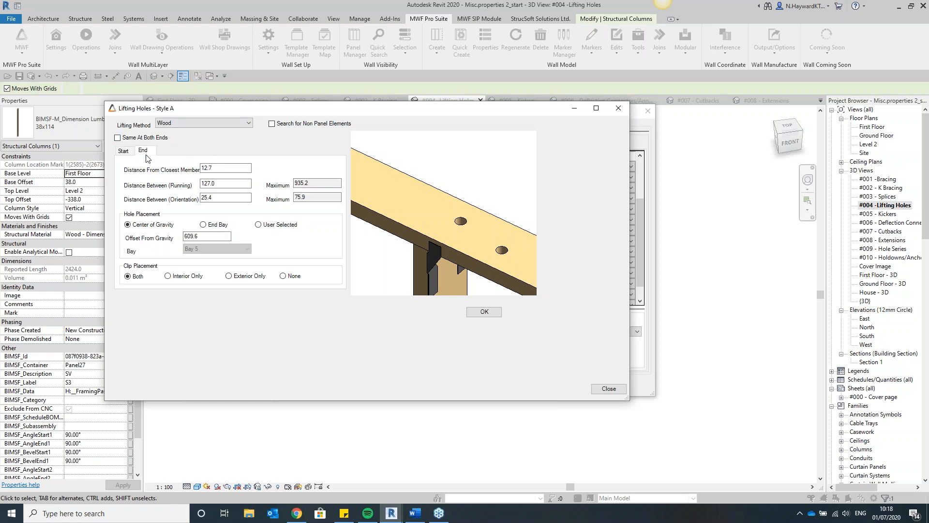
pyautogui.click(124, 152)
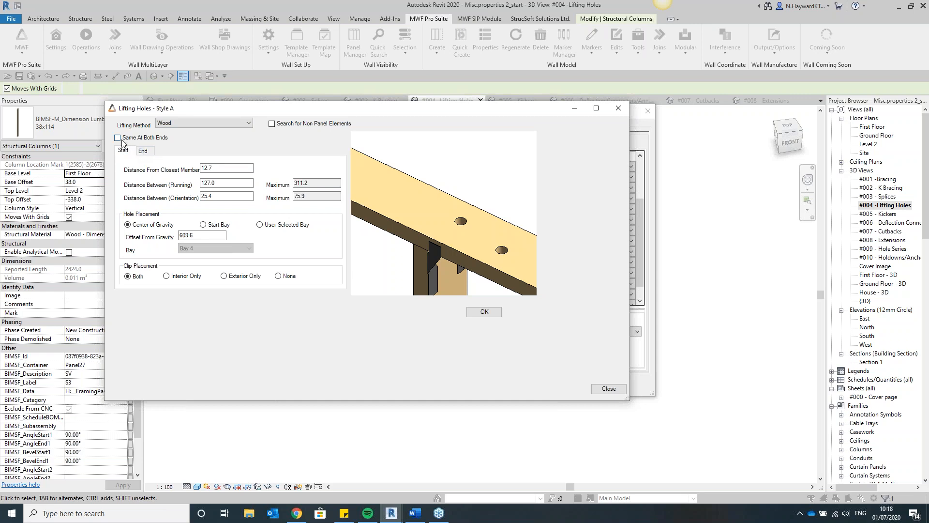
pyautogui.click(120, 139)
pyautogui.click(204, 169)
pyautogui.moveTo(208, 167)
pyautogui.moveTo(221, 181)
pyautogui.click(219, 196)
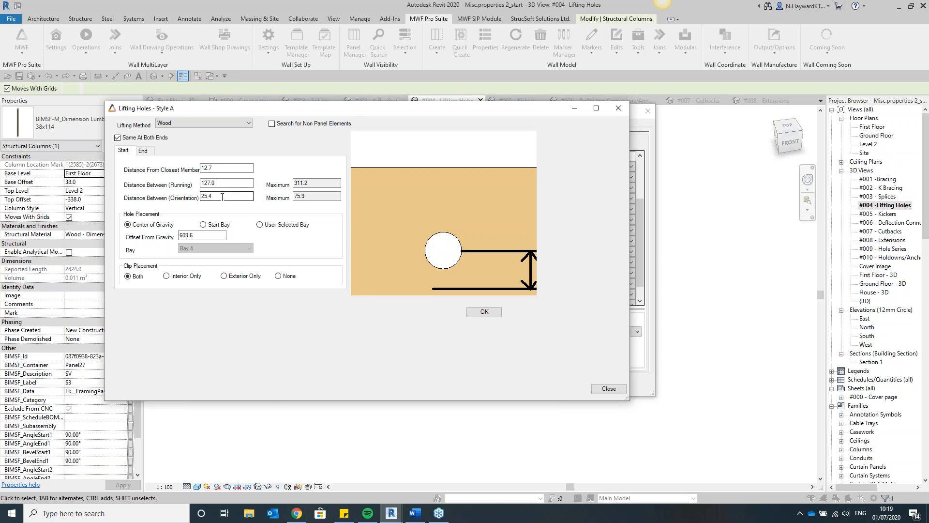
pyautogui.click(222, 197)
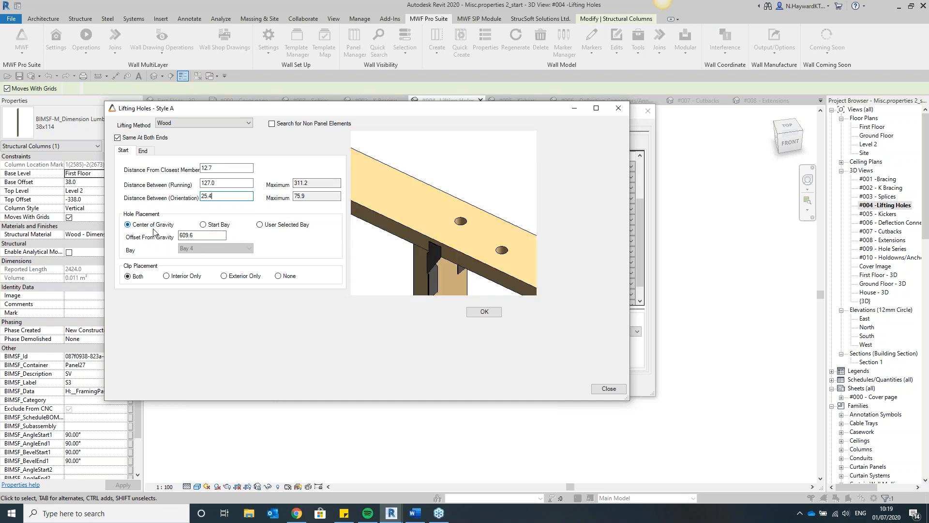
# Set the hole placement to Start Bay, accept the lifting hole settings and apply them to Panel27's framing.
pyautogui.click(211, 226)
pyautogui.click(260, 225)
pyautogui.click(248, 249)
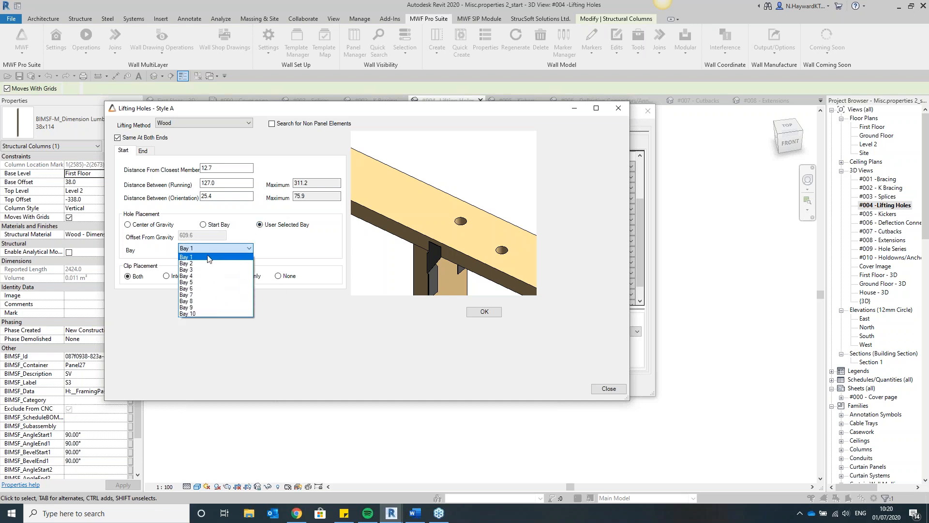
pyautogui.click(210, 257)
pyautogui.click(213, 225)
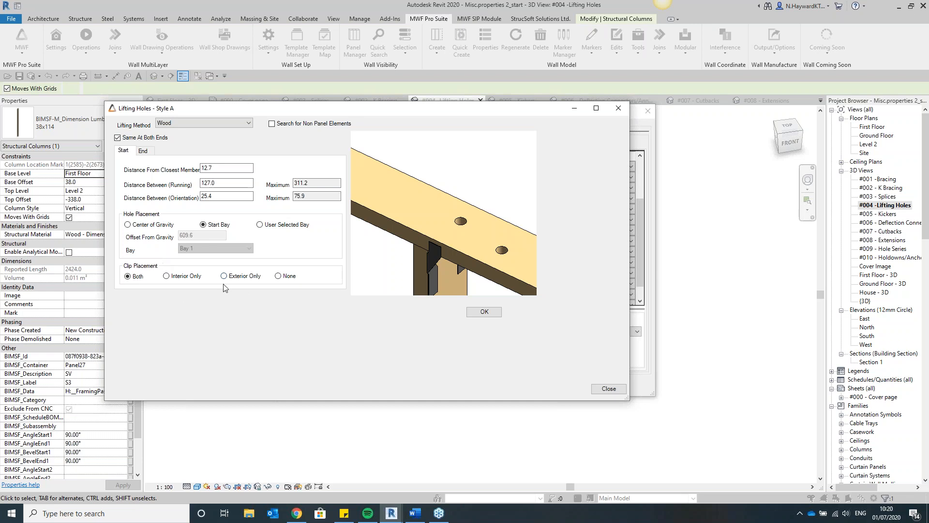
pyautogui.click(484, 311)
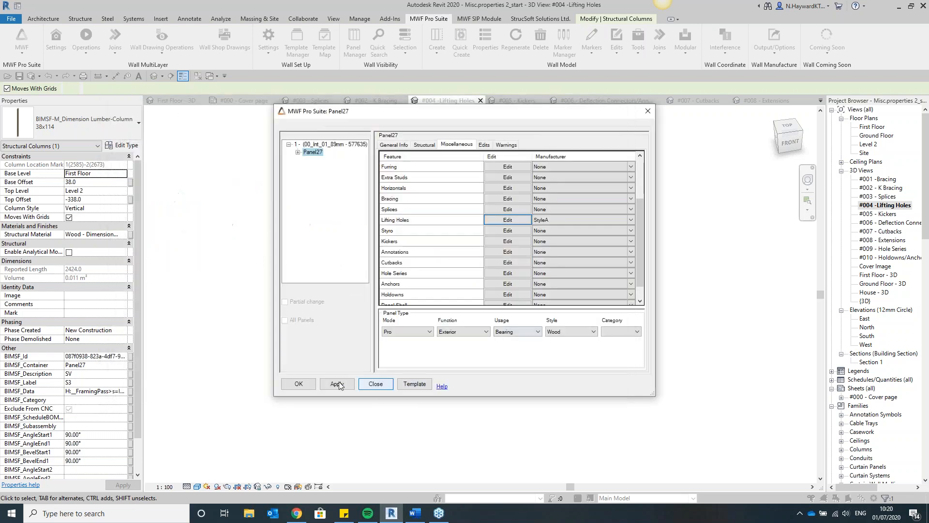
pyautogui.click(294, 382)
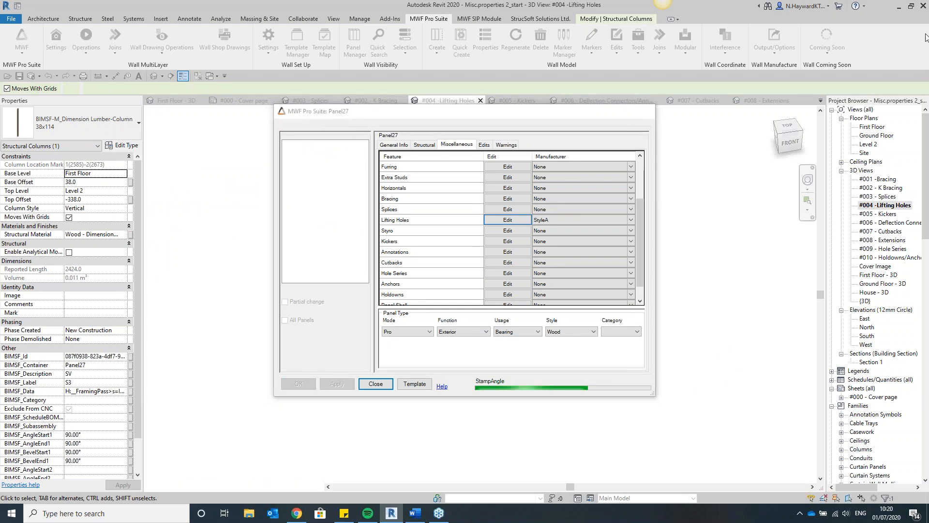
# Examine the lifting holes and clips at both ends of Panel27's top plate from several angles.
pyautogui.click(788, 141)
pyautogui.moveTo(761, 143); pyautogui.dragTo(366, 146)
pyautogui.scroll(5, 366, 146)
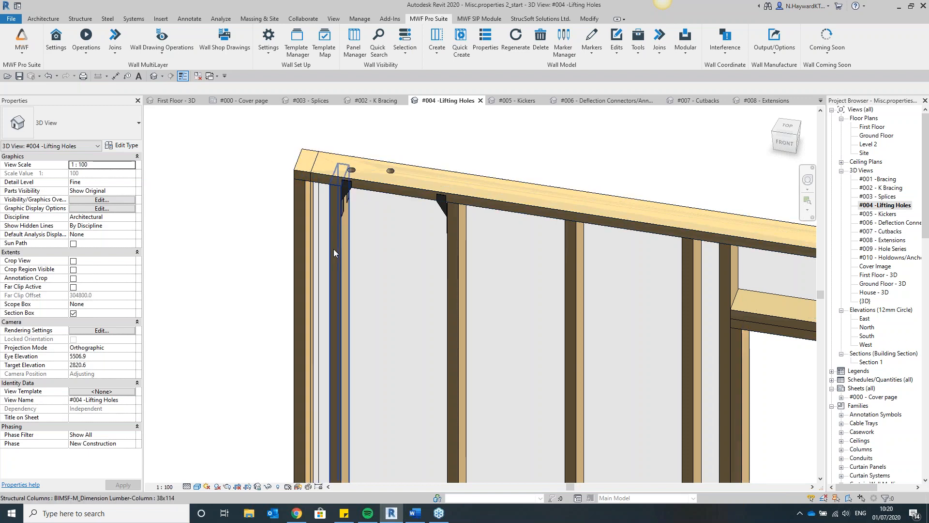
pyautogui.scroll(-5, 289, 198)
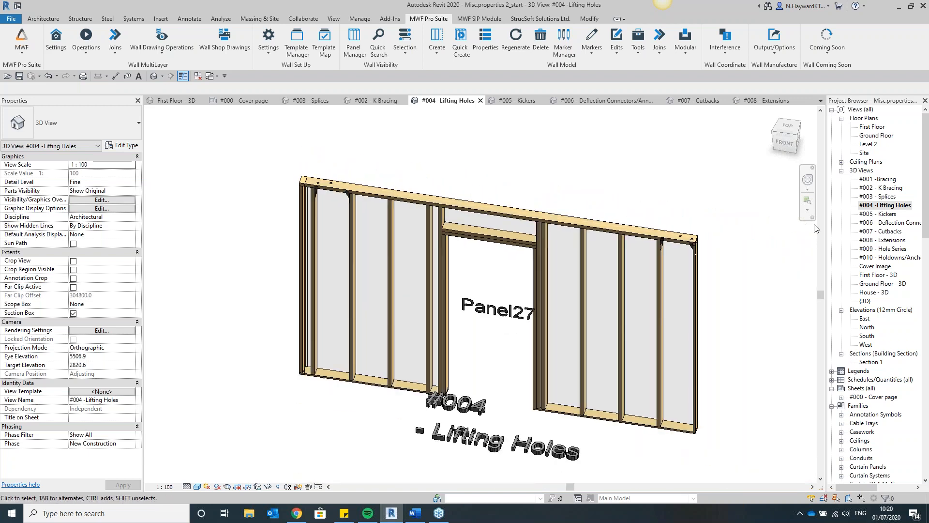
pyautogui.scroll(4, 677, 238)
pyautogui.scroll(2, 655, 223)
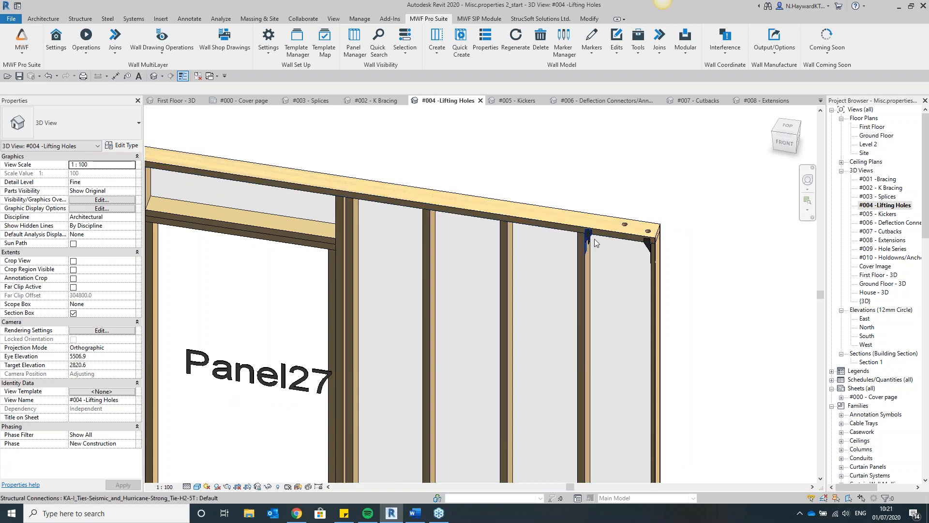
pyautogui.click(785, 143)
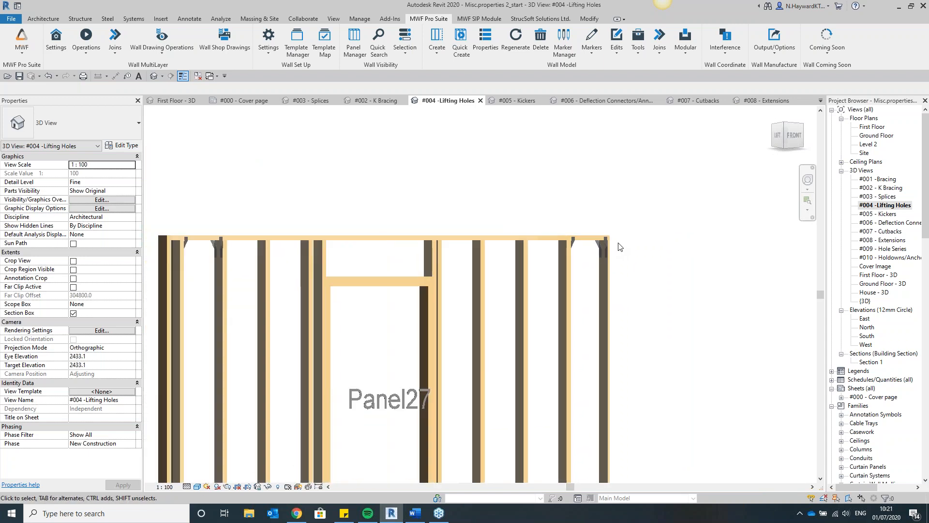
pyautogui.moveTo(799, 136); pyautogui.dragTo(792, 232)
pyautogui.scroll(3, 437, 235)
pyautogui.scroll(-5, 503, 315)
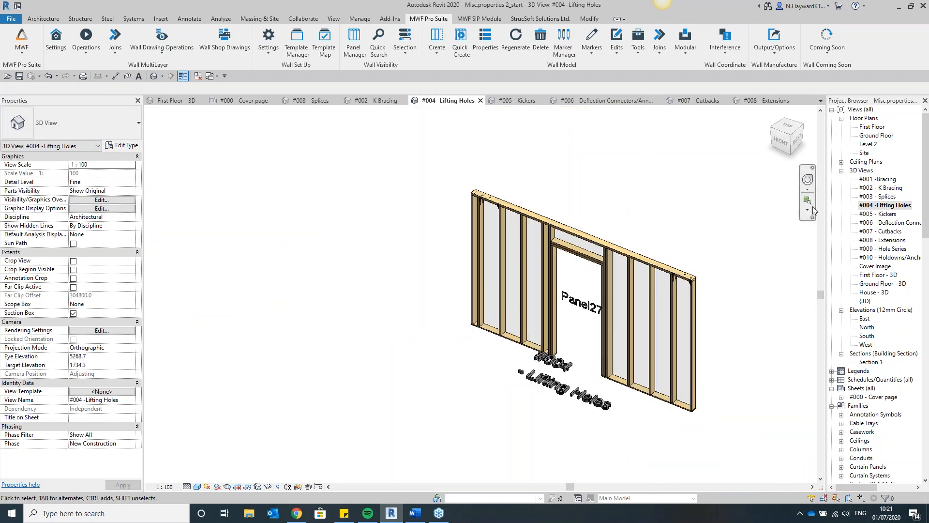
# Open the 3D view #005 - Kickers without saving the project and bring up Panel22's MWF properties from one of its studs.
pyautogui.doubleClick(880, 214)
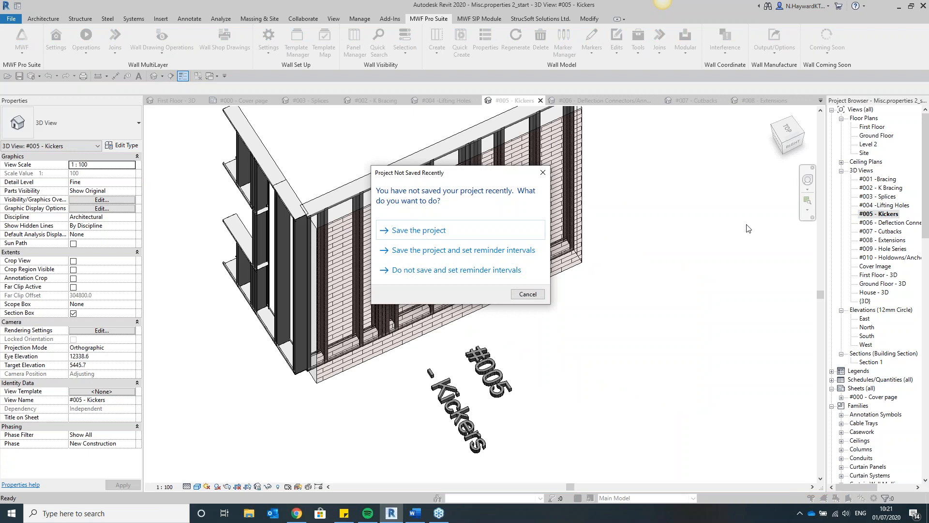
pyautogui.click(531, 295)
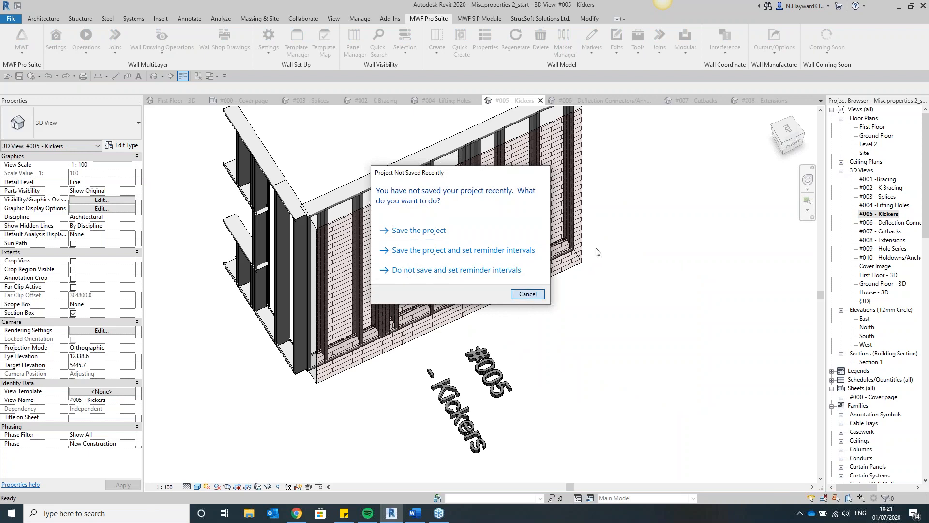
pyautogui.moveTo(788, 132); pyautogui.dragTo(784, 108)
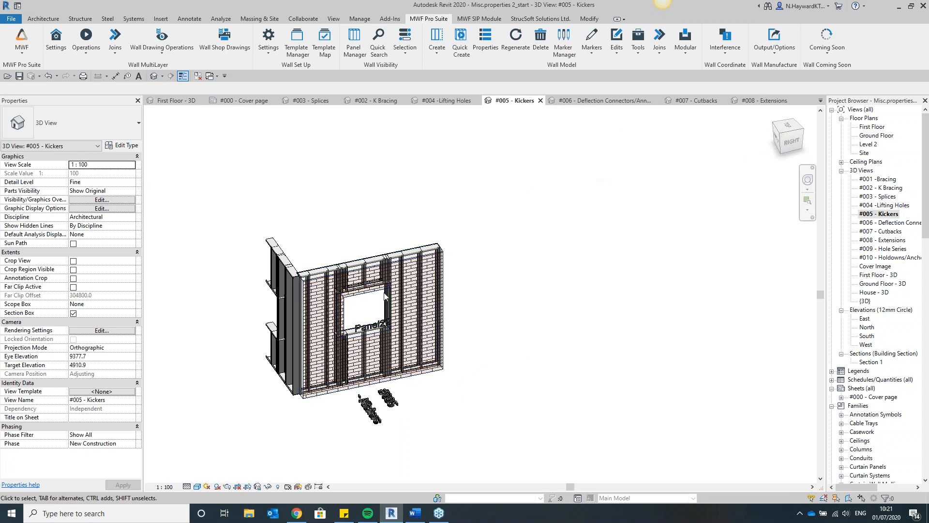
pyautogui.click(403, 293)
pyautogui.click(483, 270)
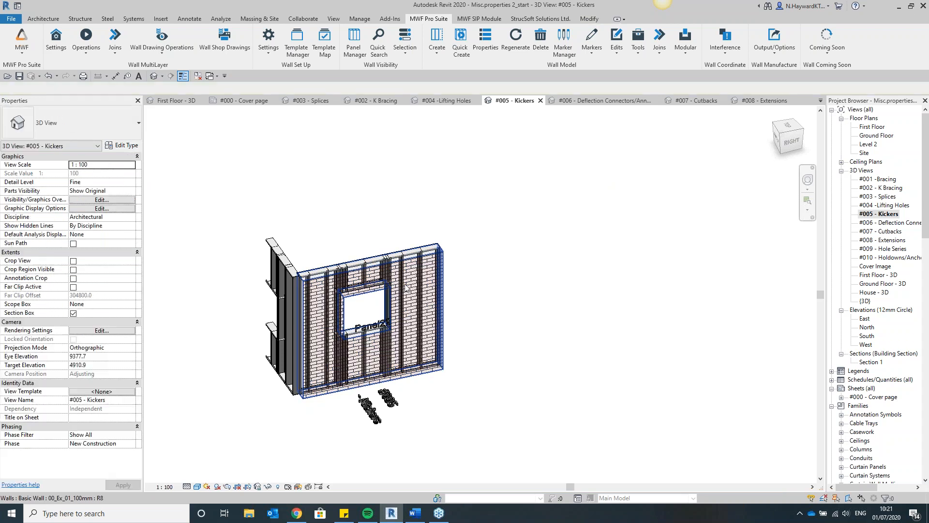
pyautogui.click(421, 264)
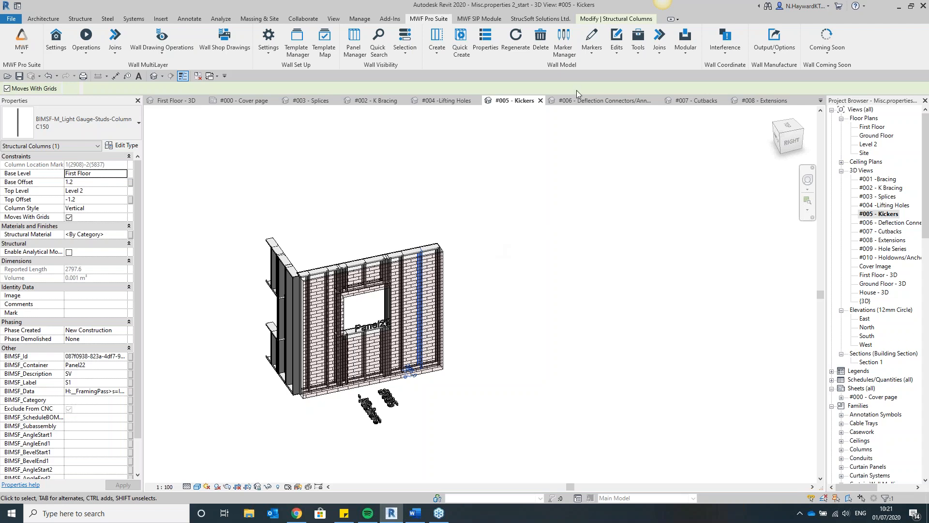
pyautogui.click(485, 51)
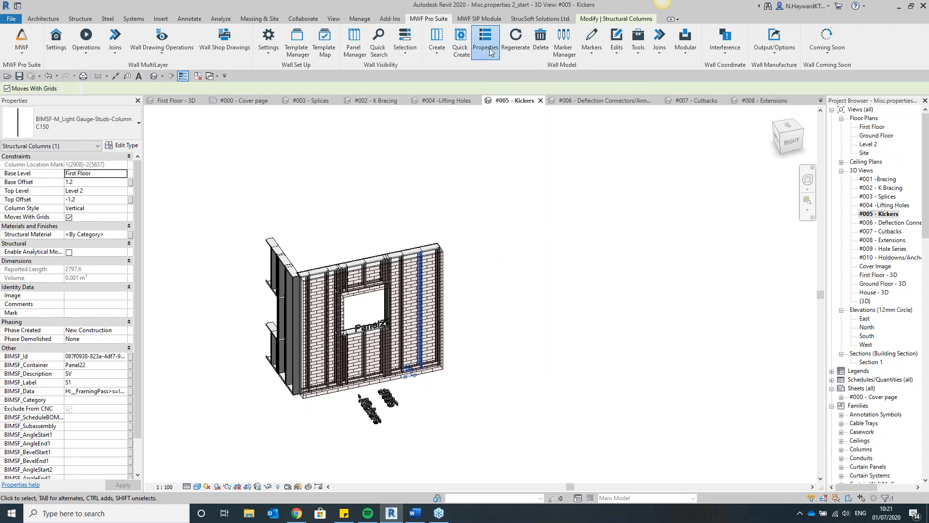
# Open the kicker settings in Panel22's miscellaneous properties and add a kicker set named KickerSet-1.
pyautogui.click(468, 145)
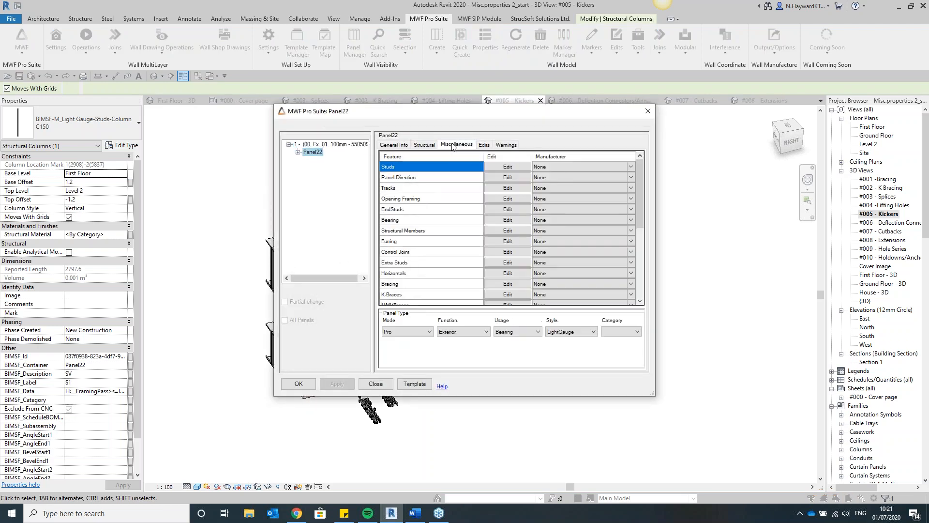
pyautogui.scroll(-1, 506, 288)
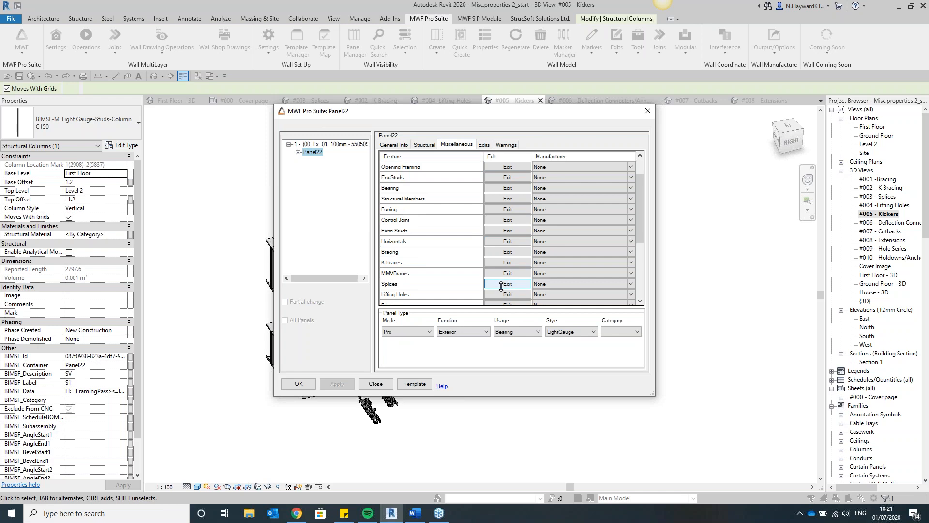
pyautogui.scroll(-1, 502, 288)
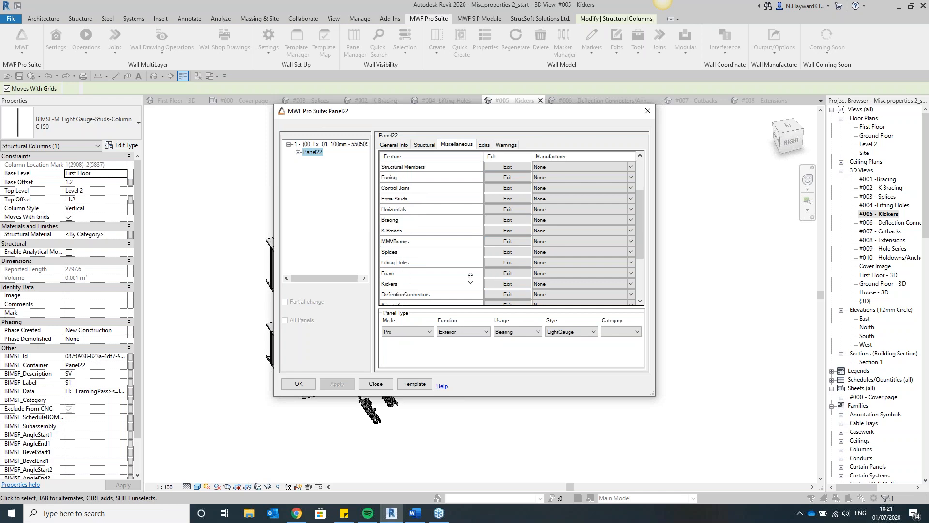
pyautogui.click(506, 284)
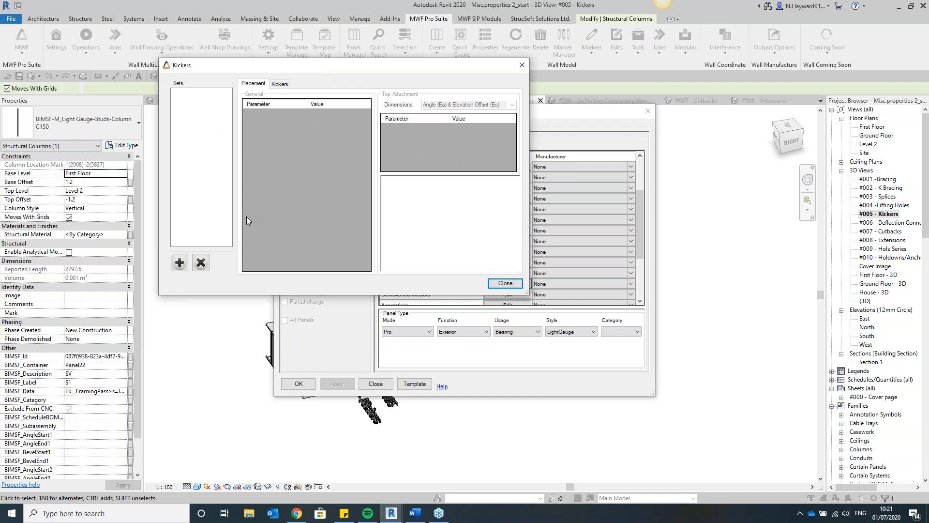
pyautogui.click(179, 268)
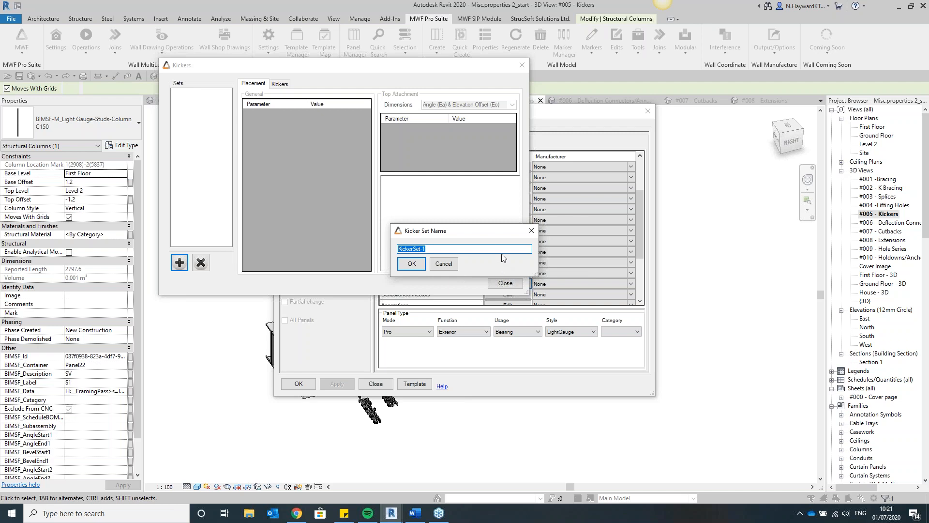
pyautogui.click(412, 264)
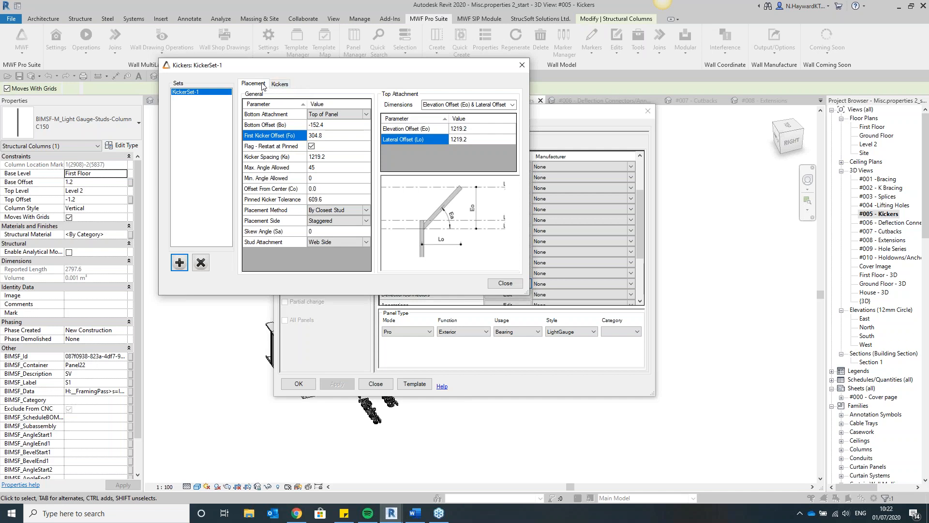
# Set the kicker type of KickerSet-1 to BIMSF-M_Light Gauge-Studs : C70.
pyautogui.click(281, 84)
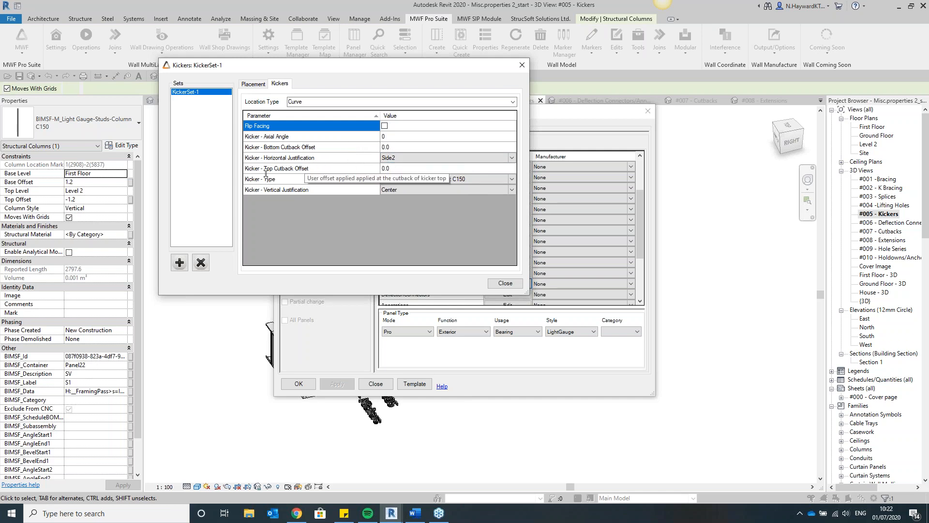
pyautogui.click(481, 179)
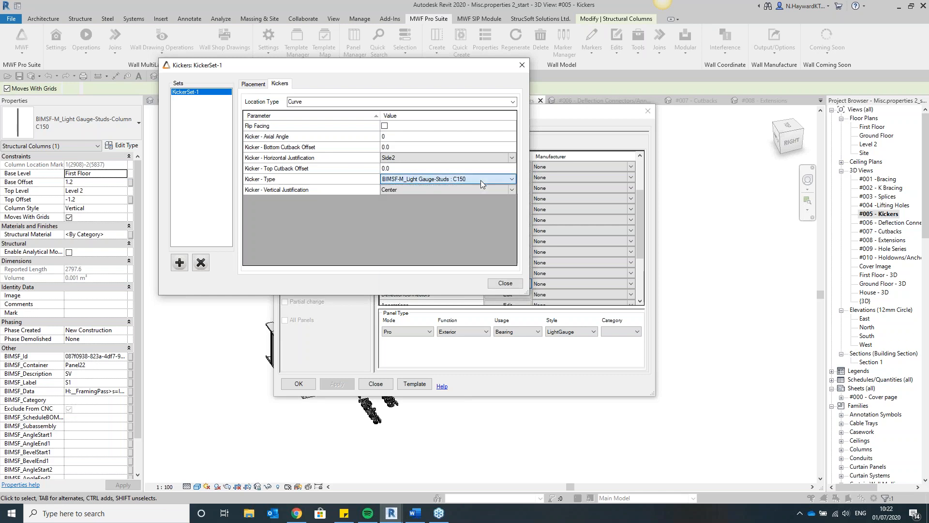
pyautogui.click(480, 181)
pyautogui.click(465, 251)
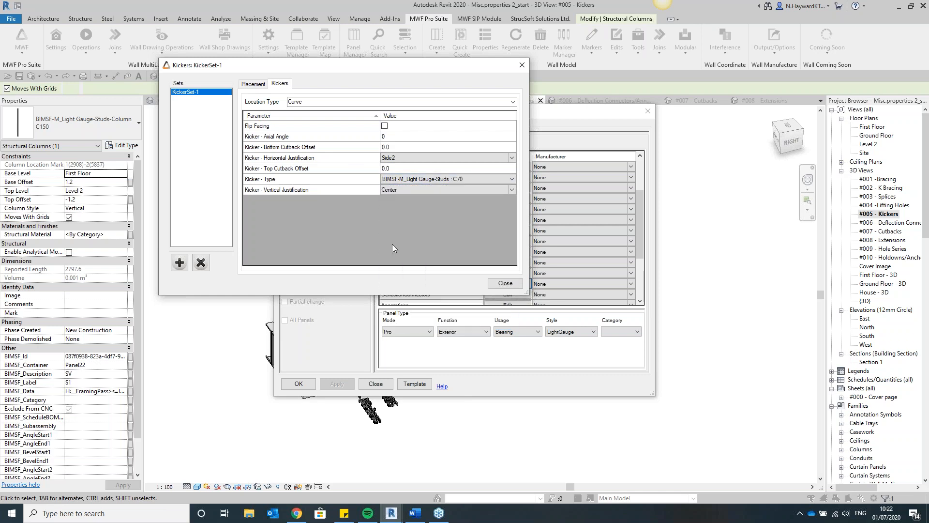
# Review the kicker placement diagrams, keep the bottom attachment at Top of Panel, and set the bottom offset to -100.
pyautogui.click(254, 84)
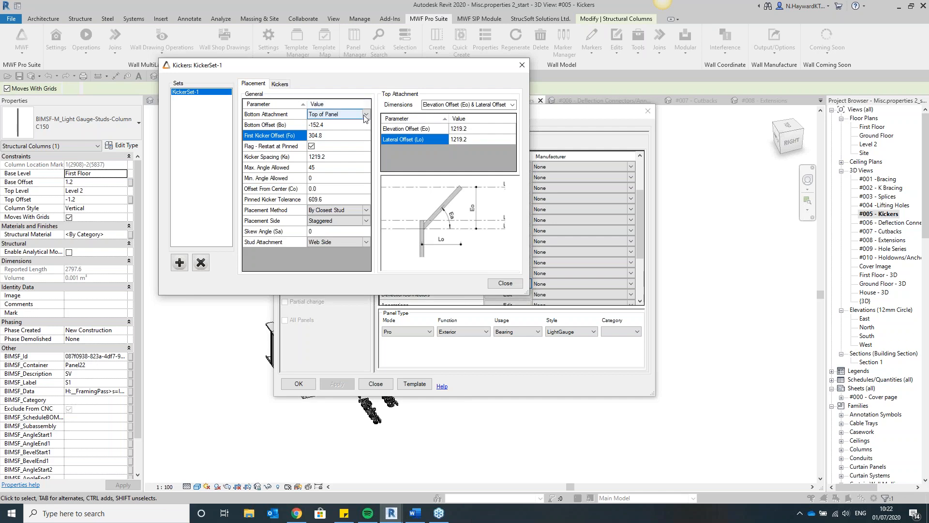
pyautogui.click(365, 115)
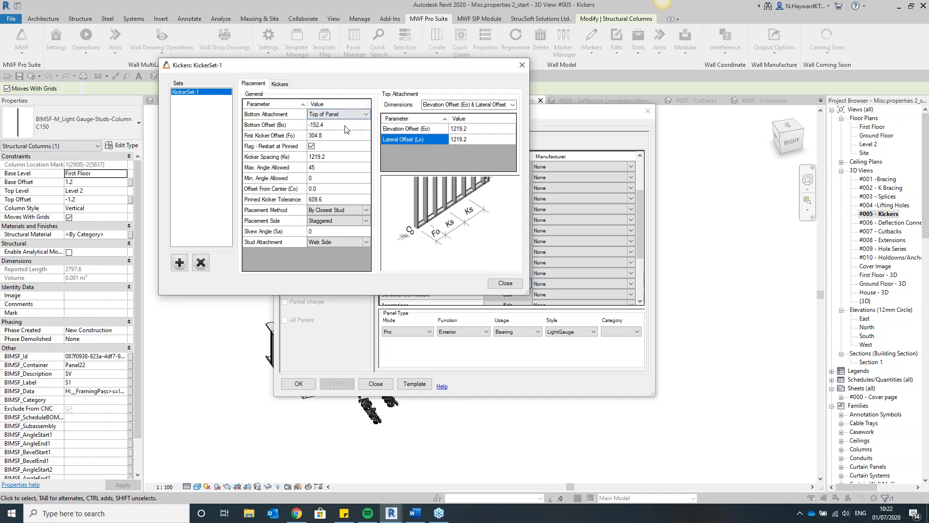
pyautogui.click(338, 124)
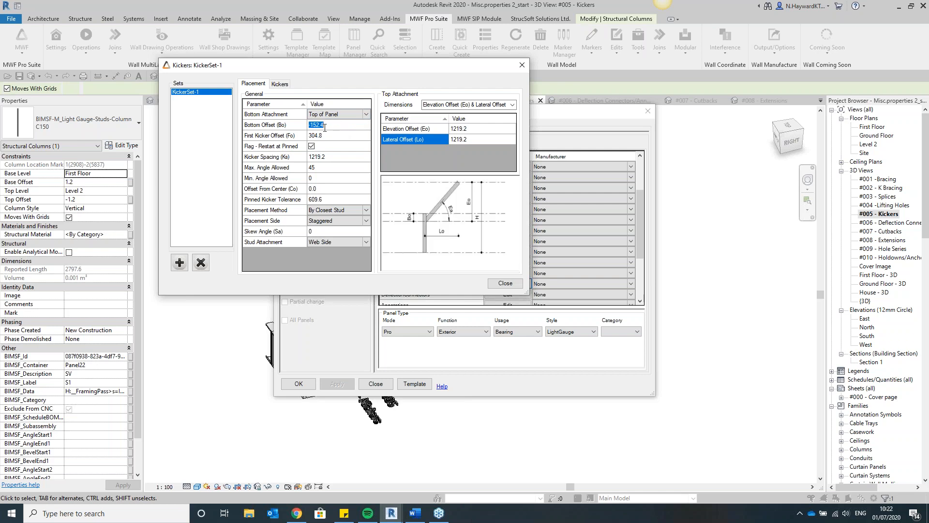
pyautogui.click(350, 136)
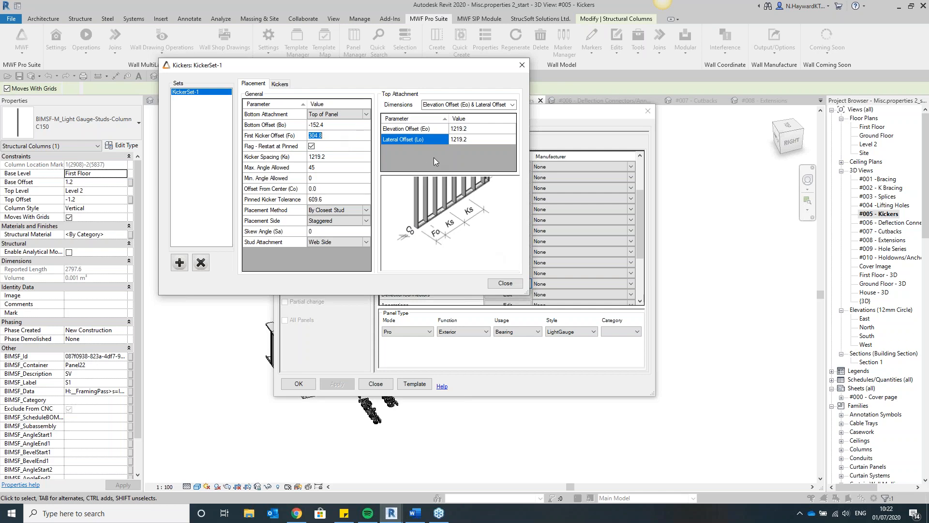
pyautogui.click(340, 125)
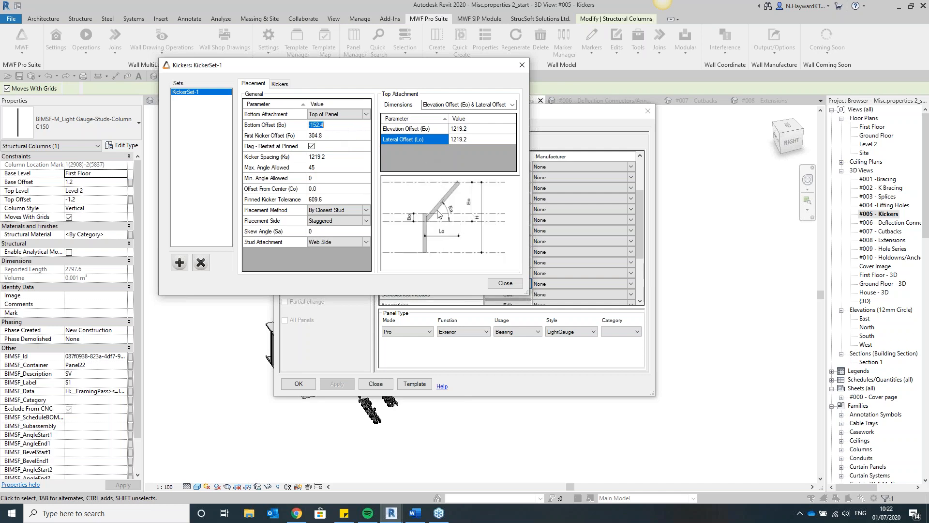
pyautogui.moveTo(324, 125); pyautogui.dragTo(313, 126)
# Set the kicker spacing to 500, keeping placement By Closest Stud and the placement side Staggered.
pyautogui.click(329, 157)
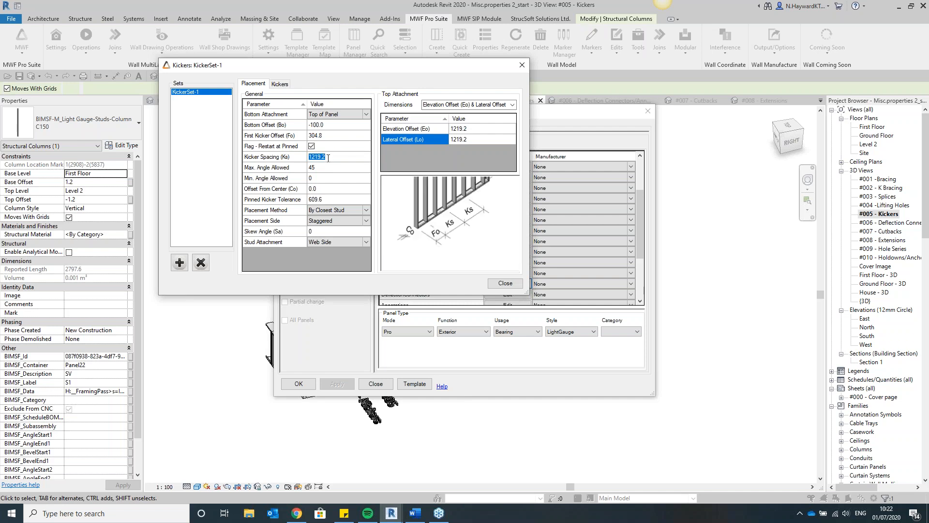
pyautogui.write('1')
pyautogui.click(325, 166)
pyautogui.click(355, 210)
pyautogui.click(346, 211)
pyautogui.click(362, 220)
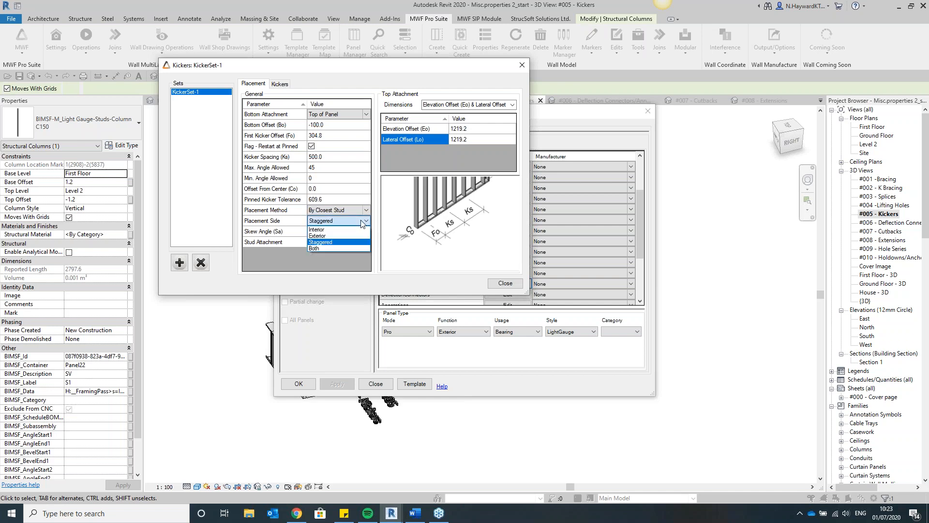
pyautogui.click(323, 241)
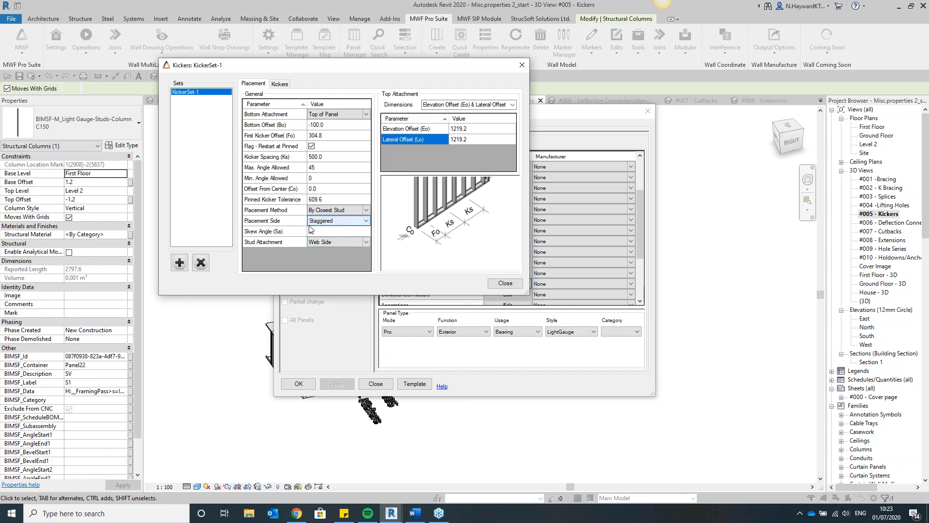
# Compare the attachment options, keep Elevation Offset (Eo) & Lateral Offset (Lo) for the top, and apply the kickers to Panel22's framing.
pyautogui.click(361, 241)
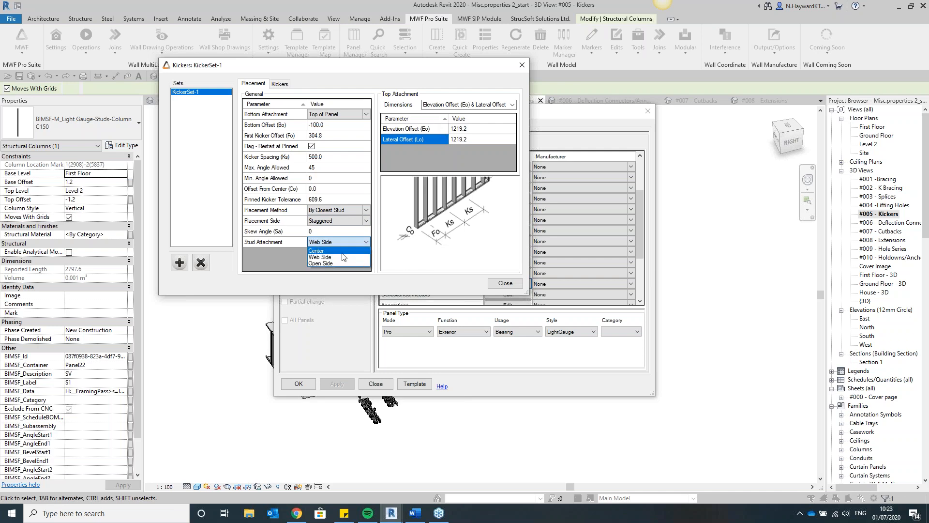
pyautogui.click(351, 245)
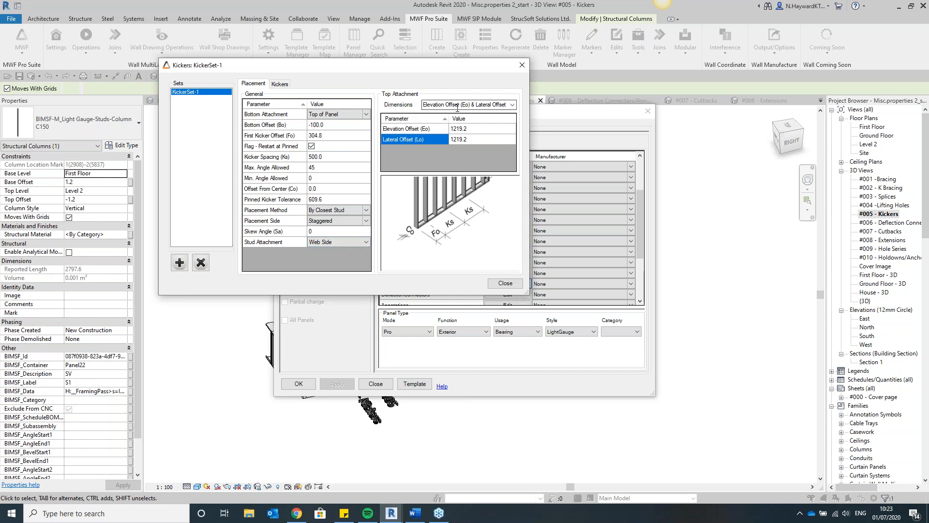
pyautogui.click(512, 107)
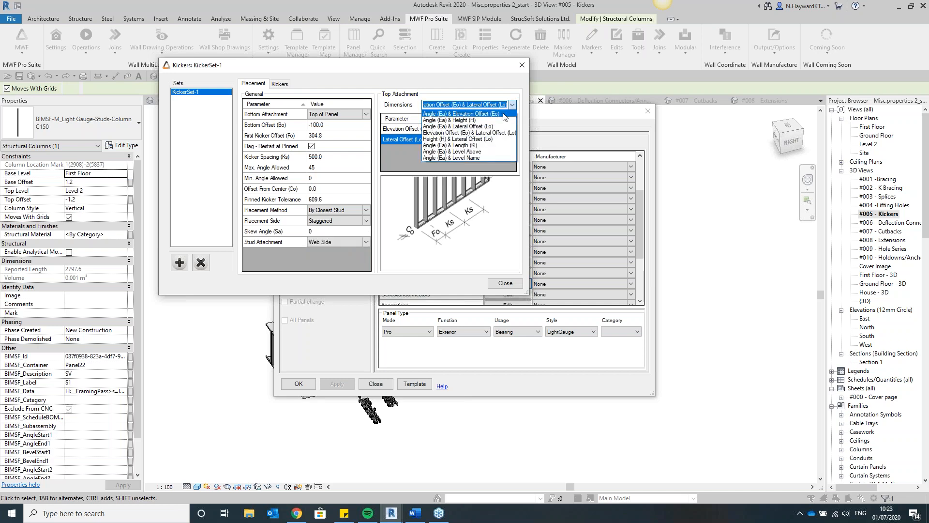
pyautogui.click(499, 120)
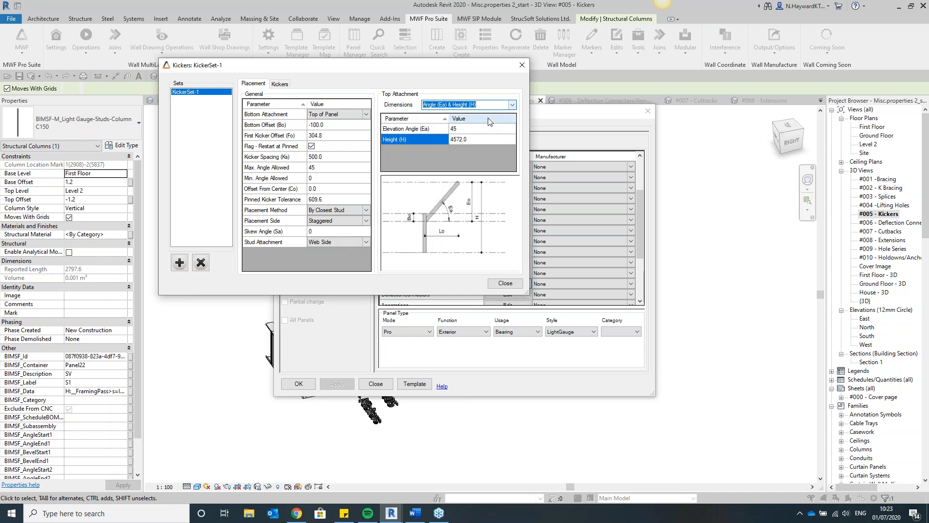
pyautogui.click(512, 105)
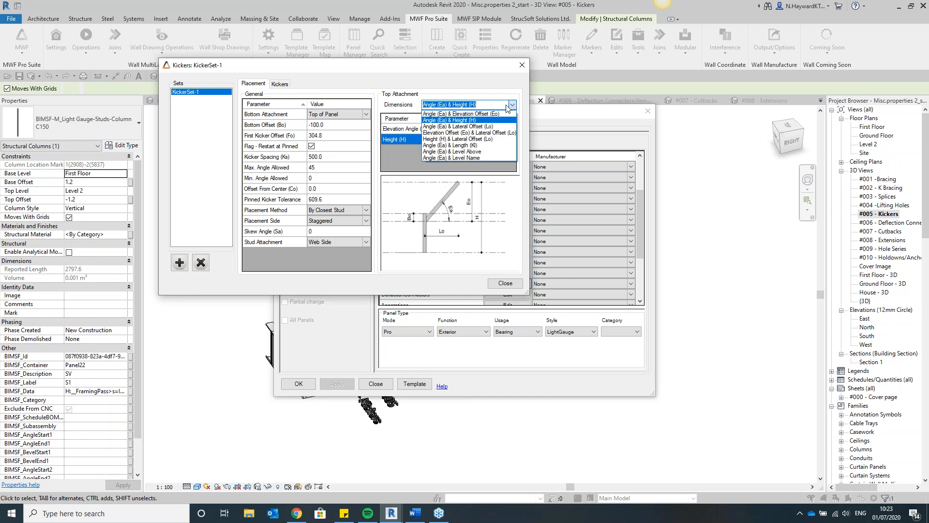
pyautogui.click(475, 133)
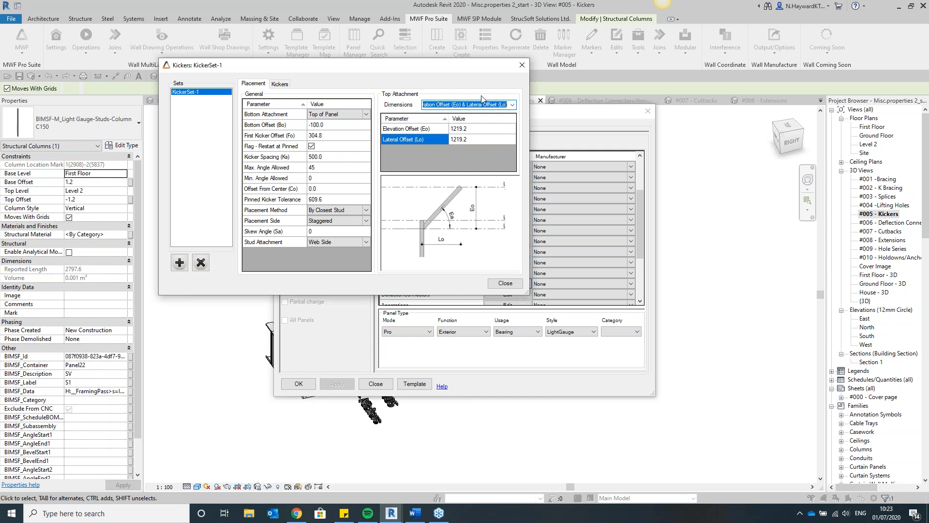
pyautogui.click(504, 284)
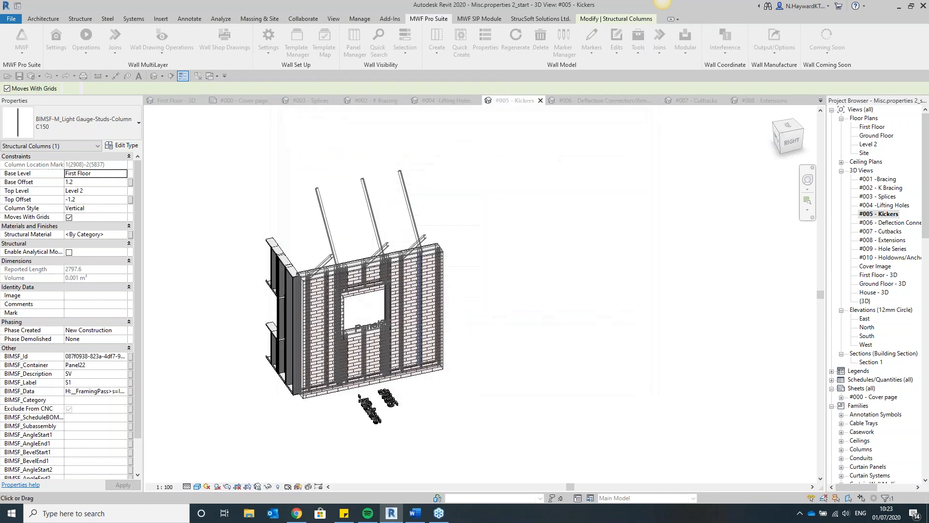
# Examine the staggered kickers on both sides of Panel22 from several angles, including the front.
pyautogui.moveTo(792, 141)
pyautogui.mouseDown()
pyautogui.moveTo(716, 143)
pyautogui.moveTo(605, 169)
pyautogui.moveTo(618, 174)
pyautogui.mouseUp()
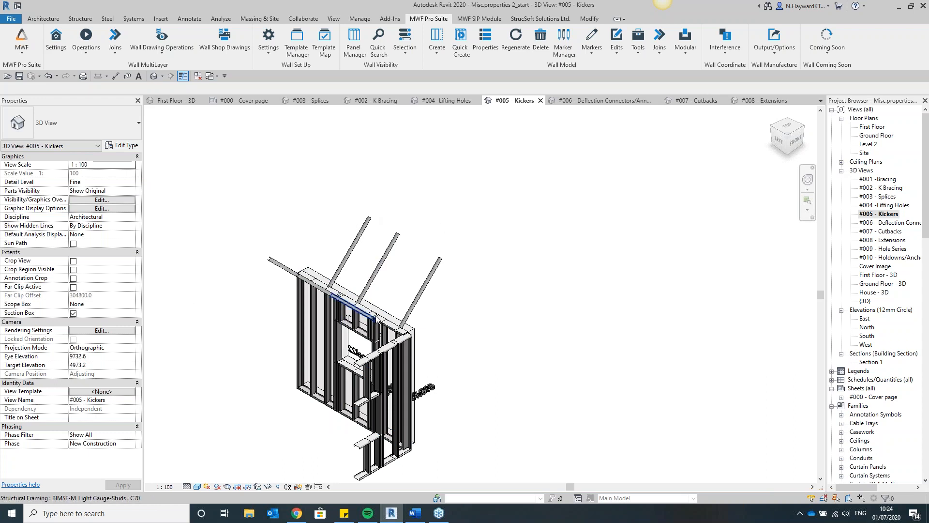
pyautogui.scroll(2, 385, 307)
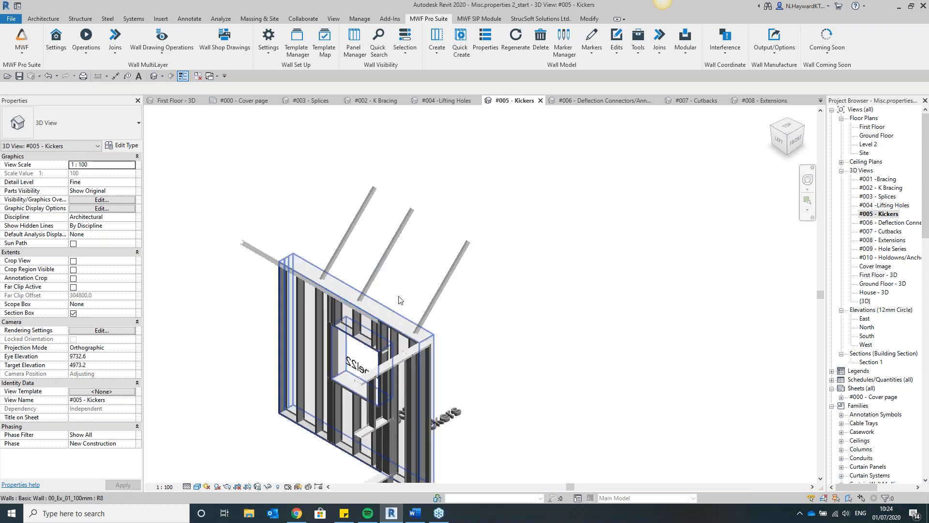
pyautogui.keyDown('shift'); pyautogui.moveTo(425, 338); pyautogui.dragTo(378, 329, button='middle'); pyautogui.keyUp('shift')
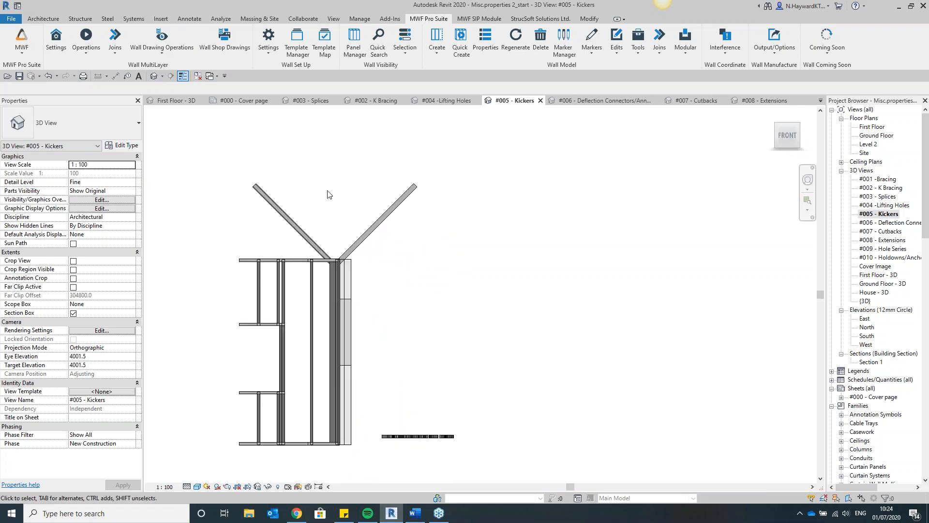
pyautogui.click(773, 125)
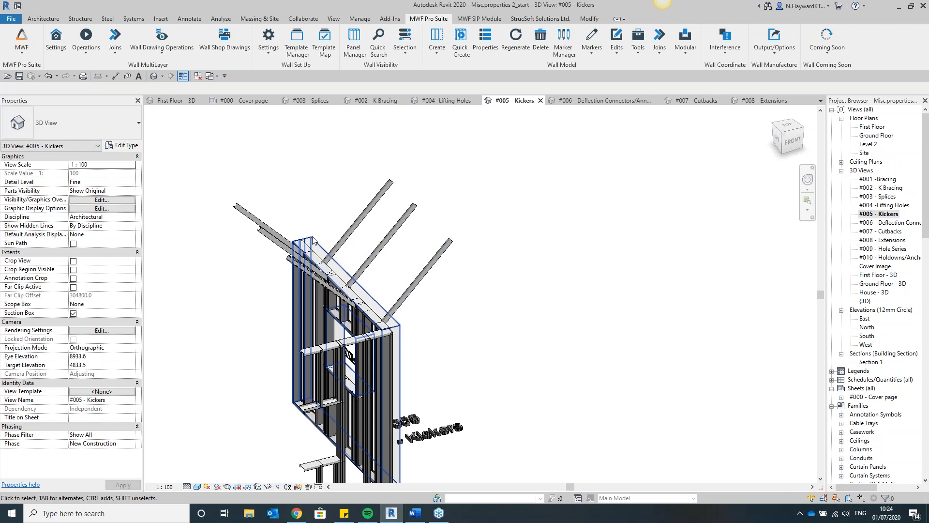
pyautogui.click(803, 127)
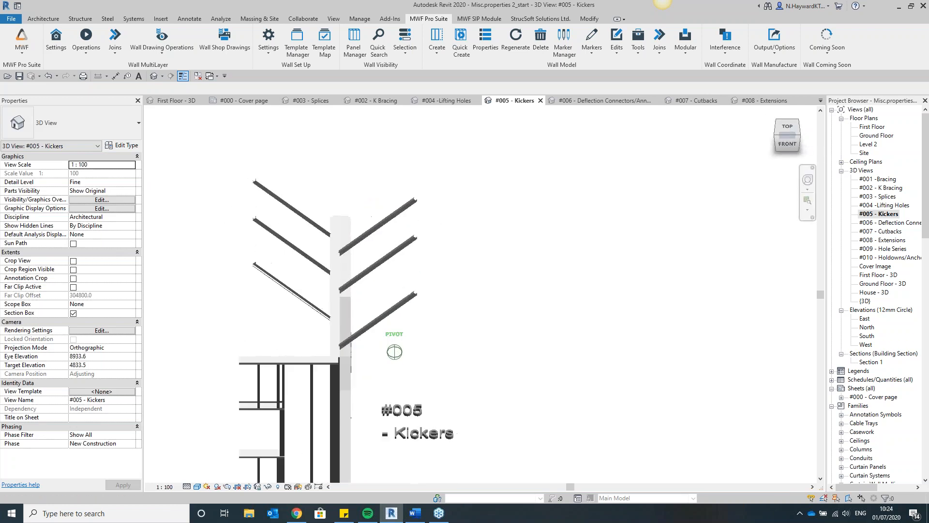
# Open the 3D view #006 - Deflection Connectors/Annotation and select a stud near the end of Panel21, seen from its back-right corner.
pyautogui.doubleClick(888, 223)
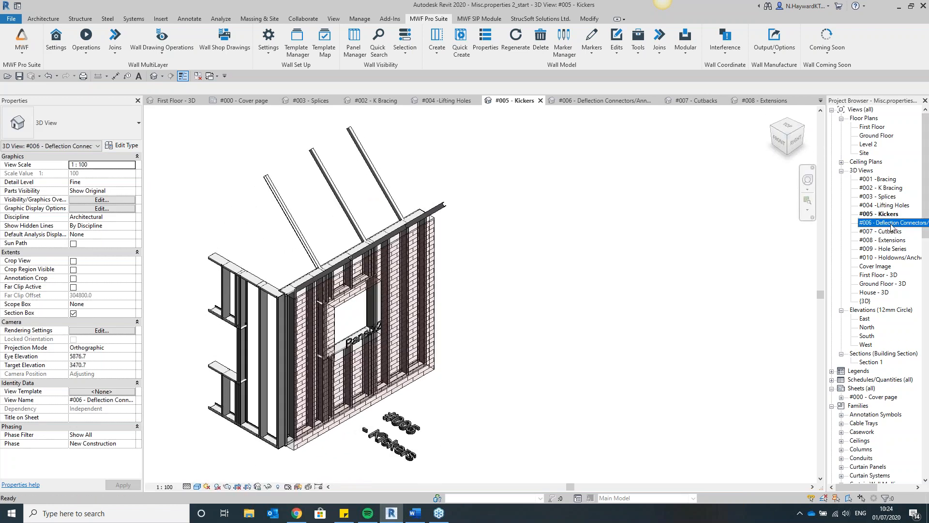
pyautogui.click(796, 141)
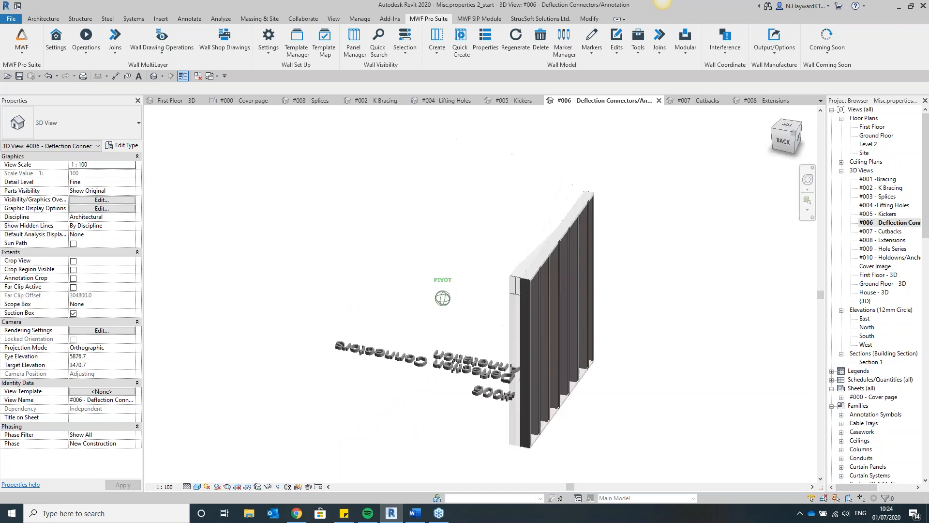
pyautogui.scroll(5, 578, 218)
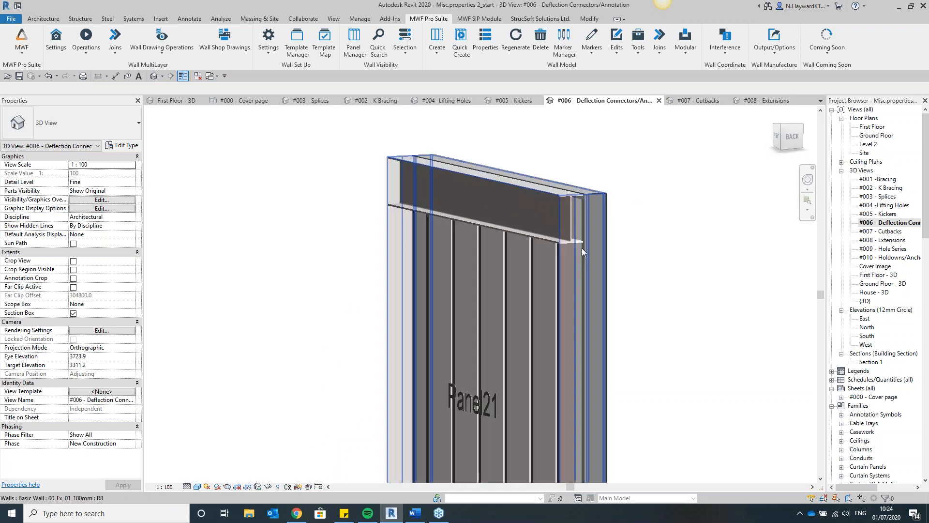
pyautogui.click(795, 146)
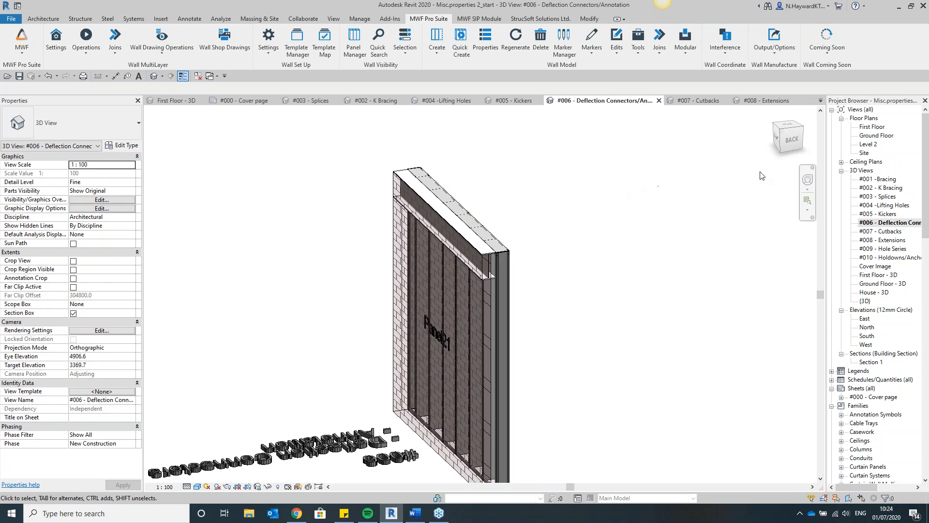
pyautogui.click(795, 143)
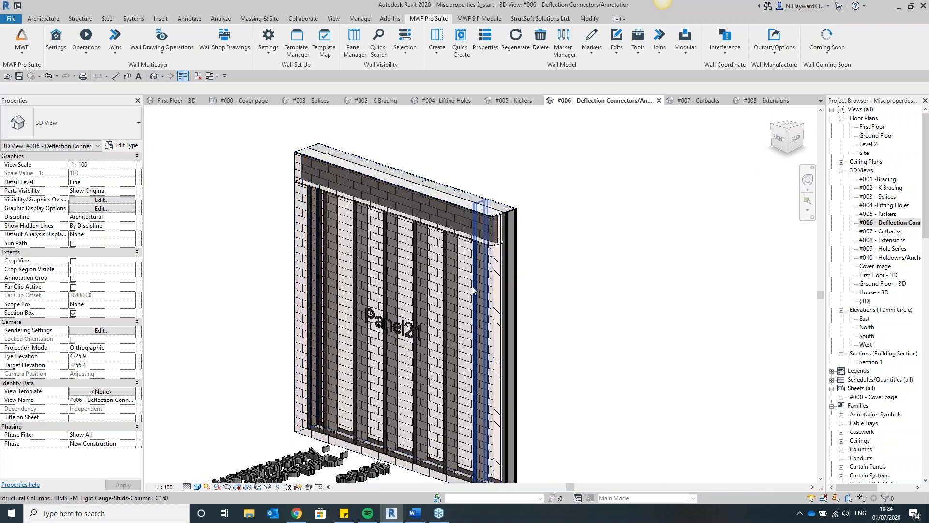
pyautogui.click(473, 286)
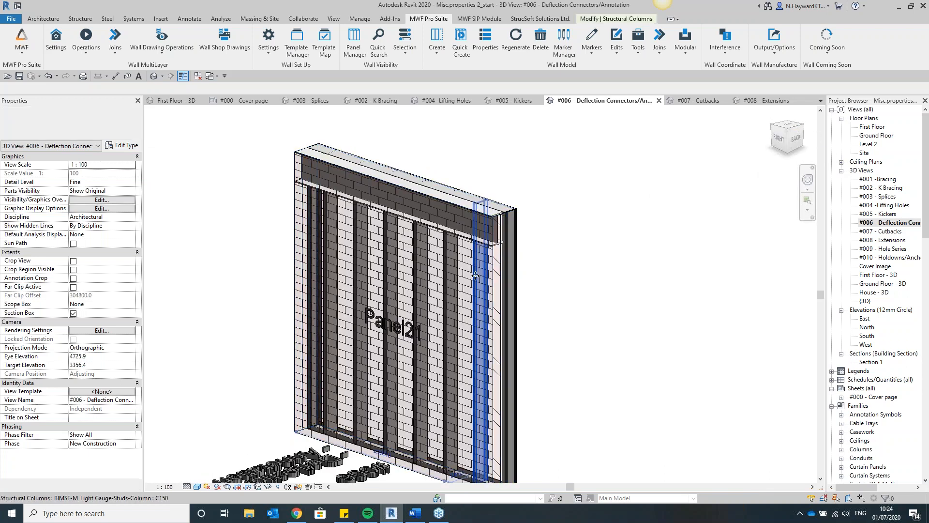
# Create a deflection connector rule between the end stud and the universal beam on Panel21, keeping the name Deflection Connector-1 and the default settings.
pyautogui.keyDown('ctrl'); pyautogui.click(458, 241); pyautogui.keyUp('ctrl')
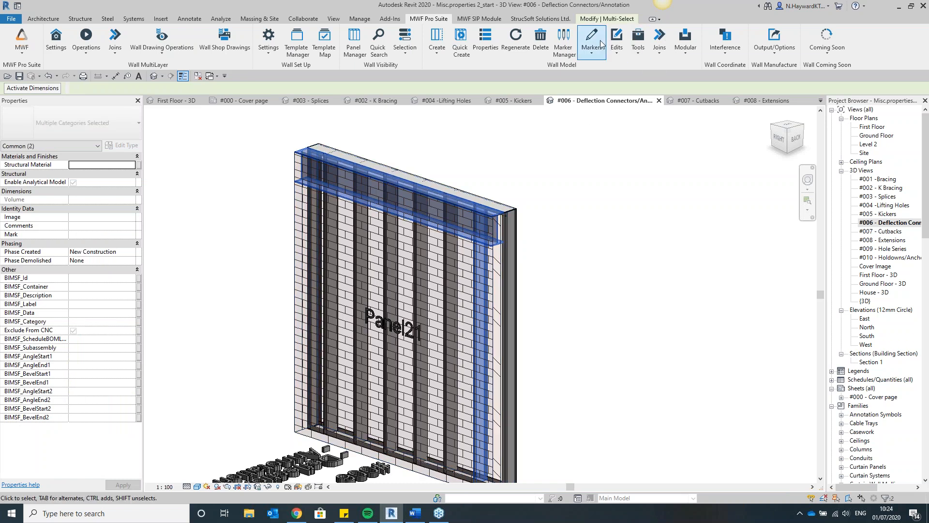
pyautogui.click(637, 53)
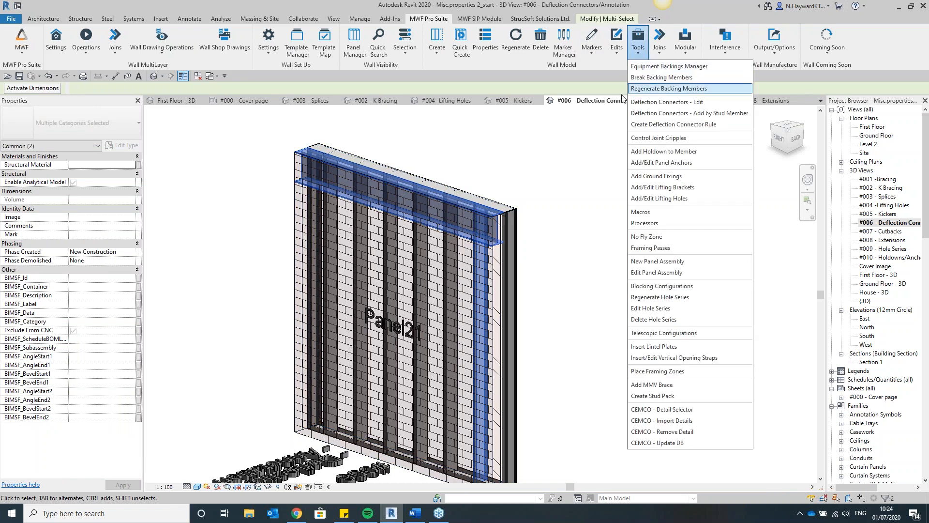
pyautogui.click(673, 127)
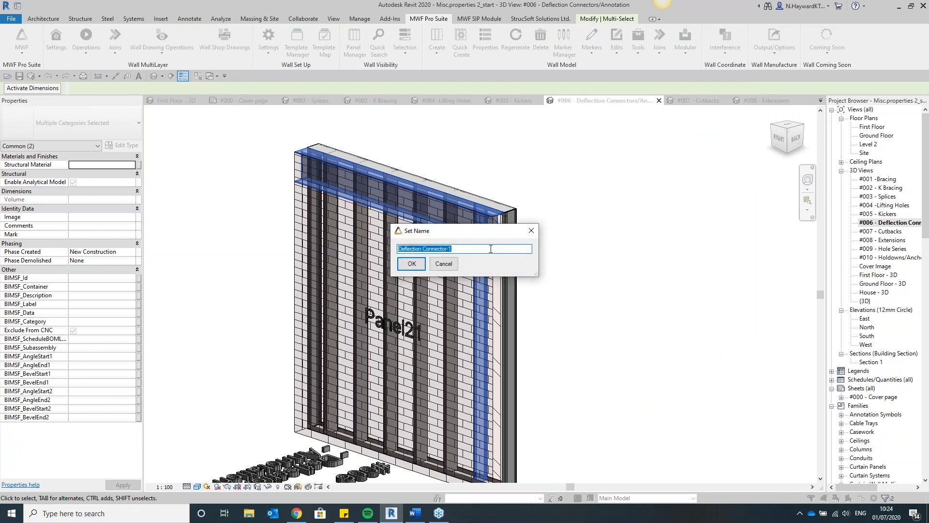
pyautogui.click(411, 264)
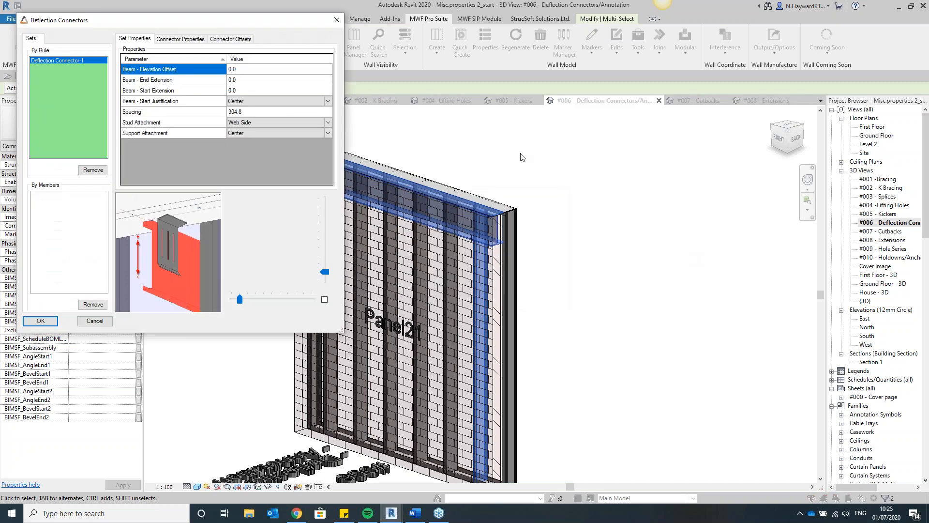
pyautogui.moveTo(121, 21); pyautogui.dragTo(263, 7)
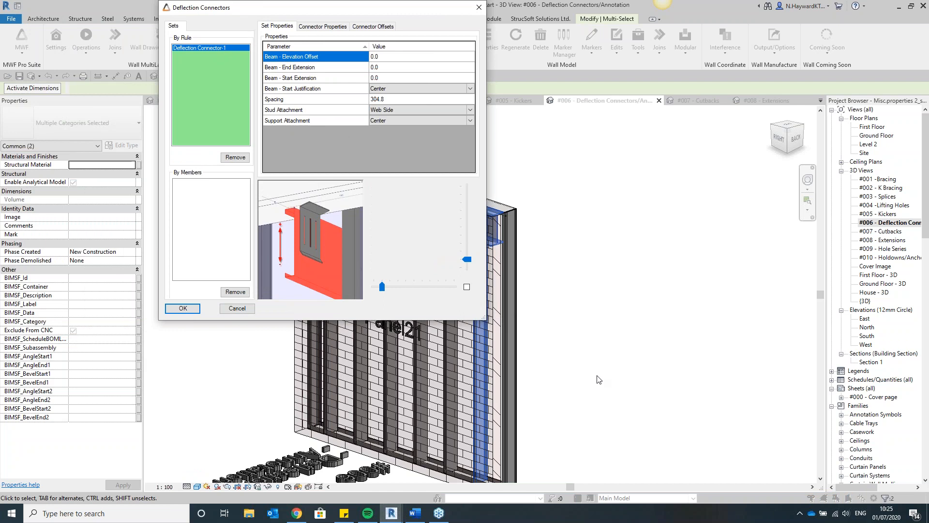
pyautogui.moveTo(486, 318); pyautogui.dragTo(609, 358)
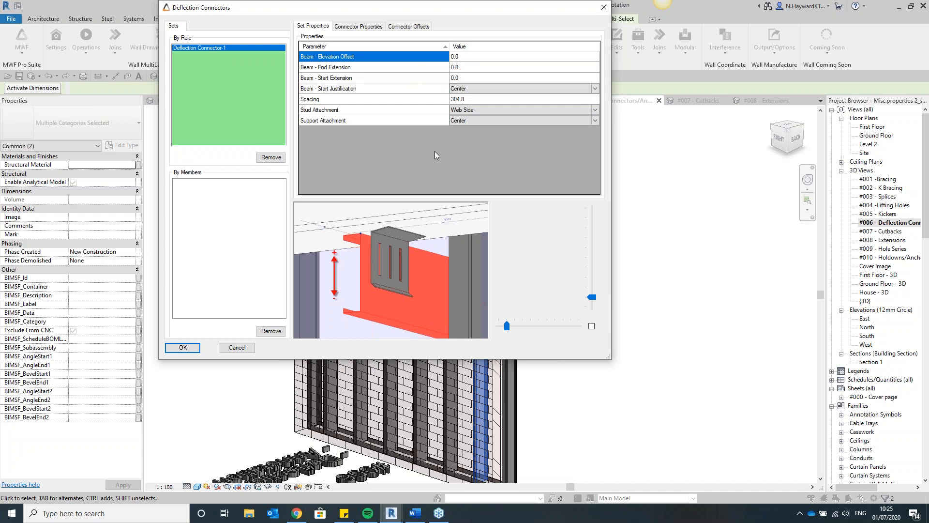
pyautogui.click(183, 348)
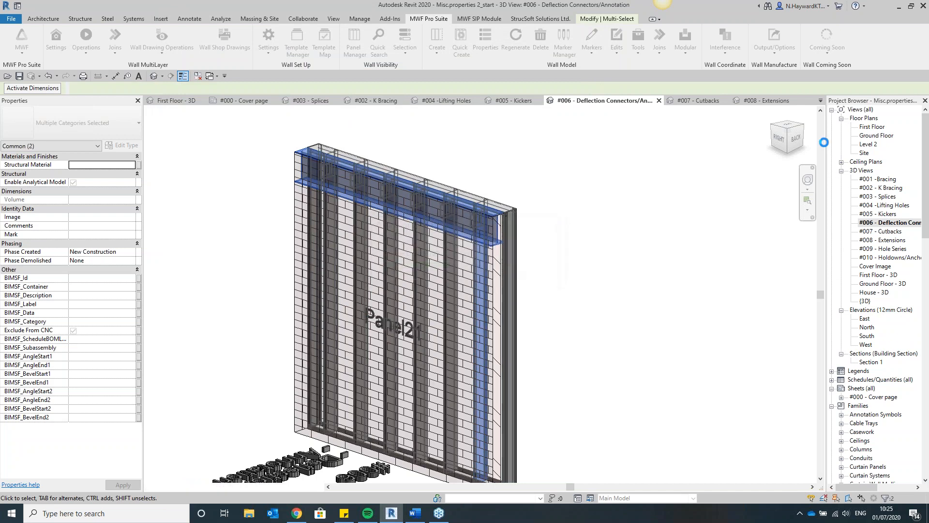
# View the new connectors from the panel's back-left side and open the deflection connector settings in Panel21's miscellaneous properties.
pyautogui.click(805, 148)
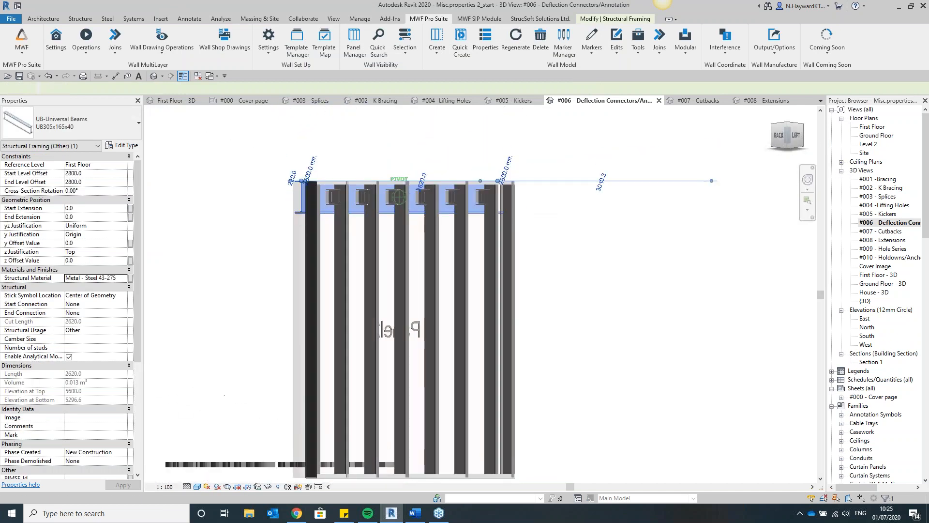
pyautogui.keyDown('shift'); pyautogui.moveTo(368, 203); pyautogui.dragTo(368, 232, button='middle'); pyautogui.keyUp('shift')
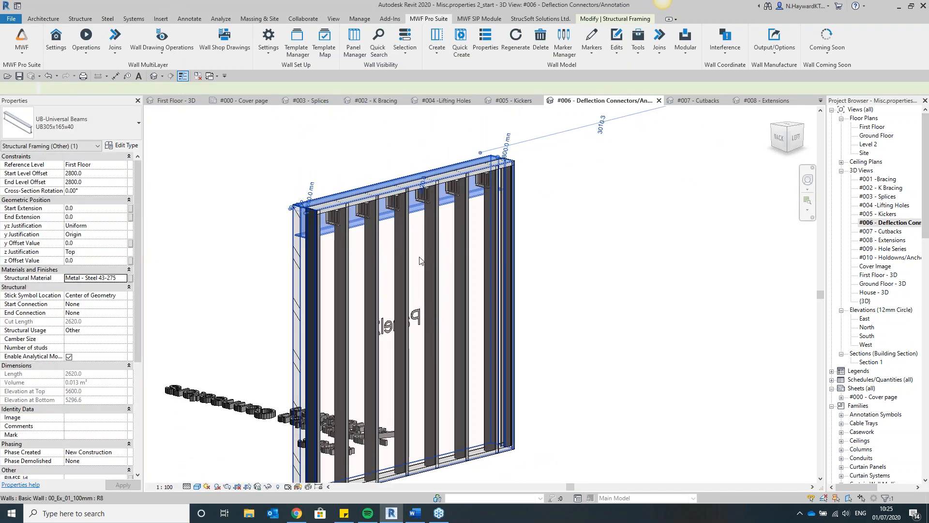
pyautogui.click(430, 232)
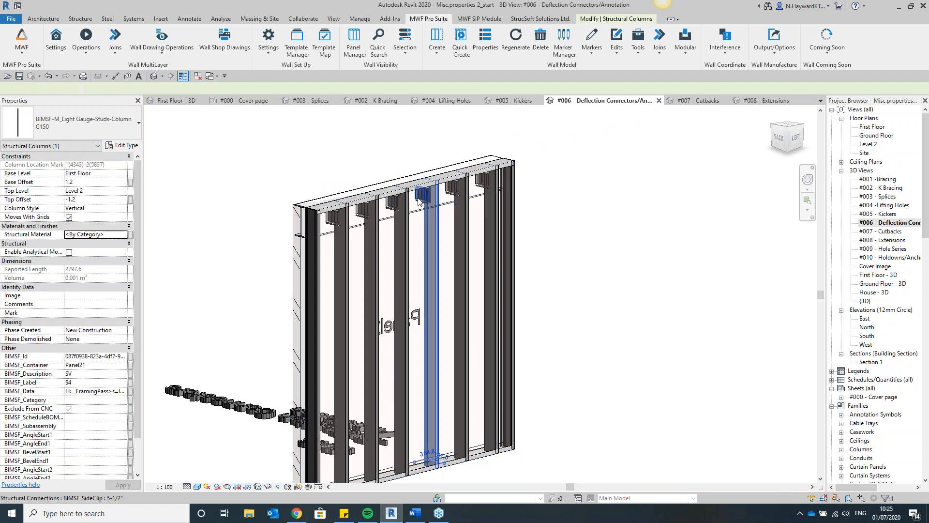
pyautogui.click(480, 49)
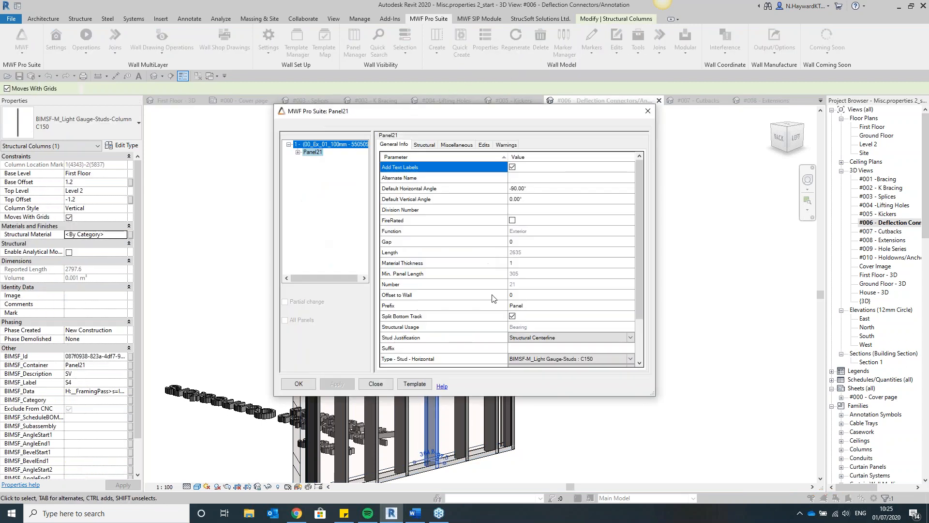
pyautogui.scroll(-2, 455, 235)
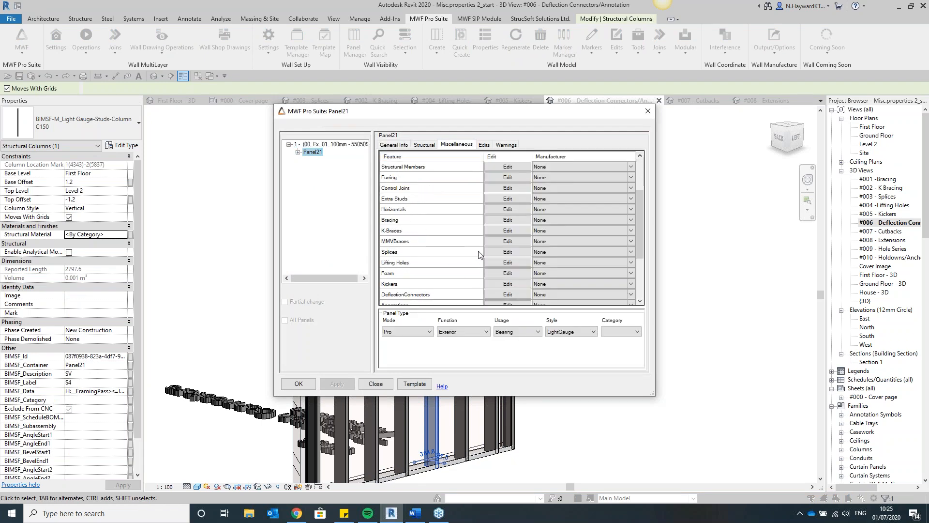
pyautogui.click(508, 294)
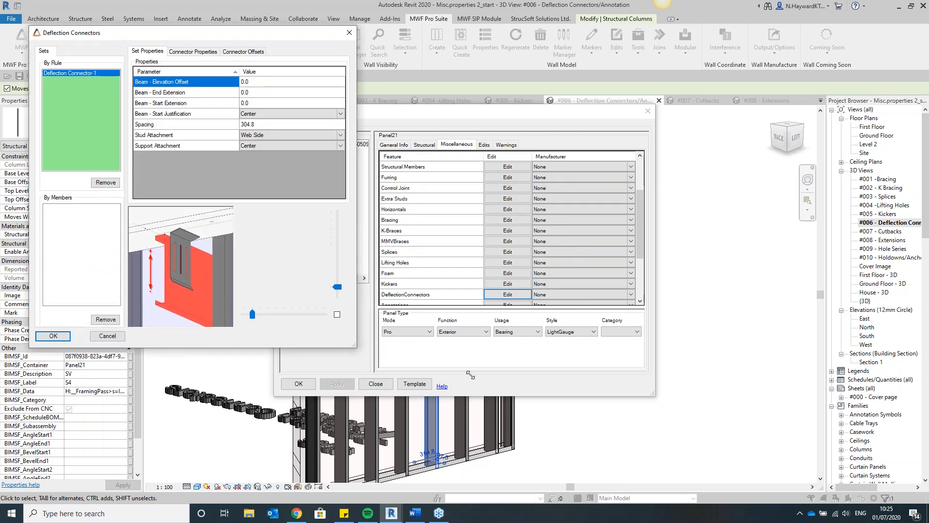
pyautogui.moveTo(356, 342); pyautogui.dragTo(527, 401)
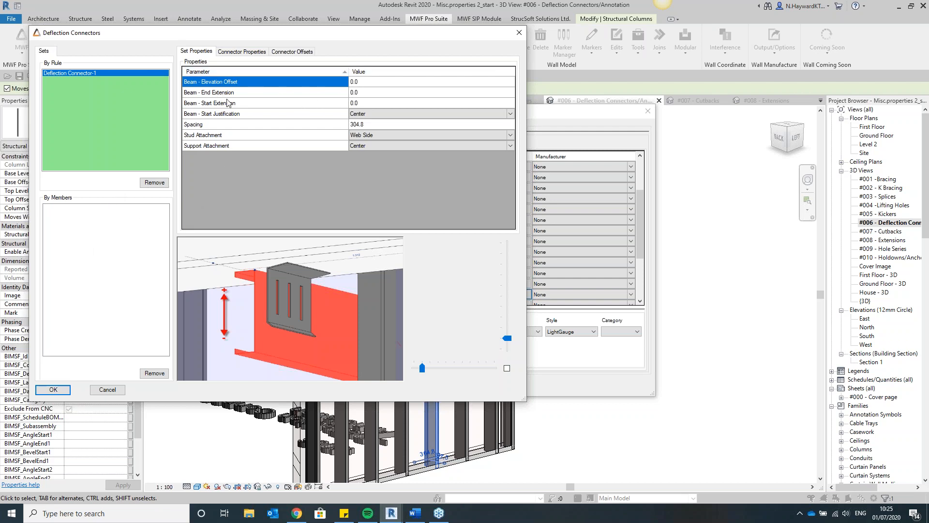
# Compare the stud attachment options for the deflection connectors and keep Web Side.
pyautogui.click(391, 135)
pyautogui.click(390, 135)
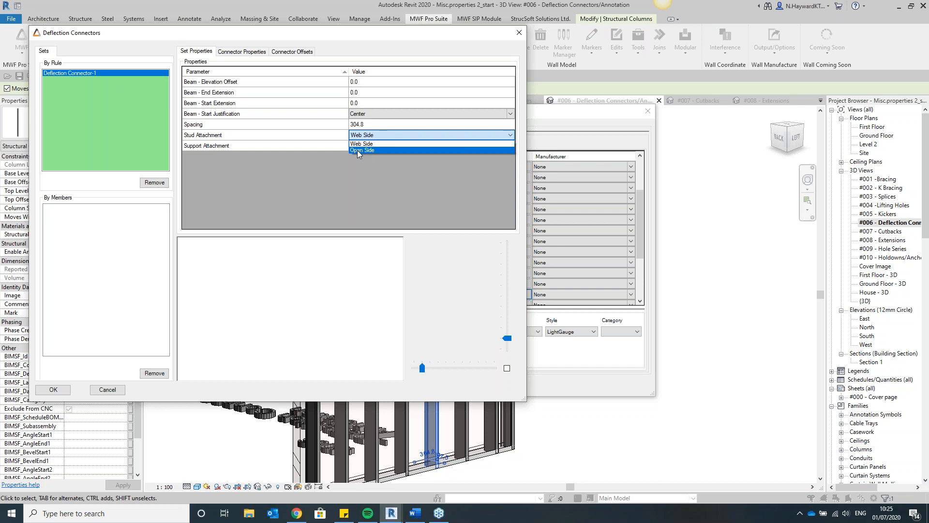
pyautogui.click(372, 144)
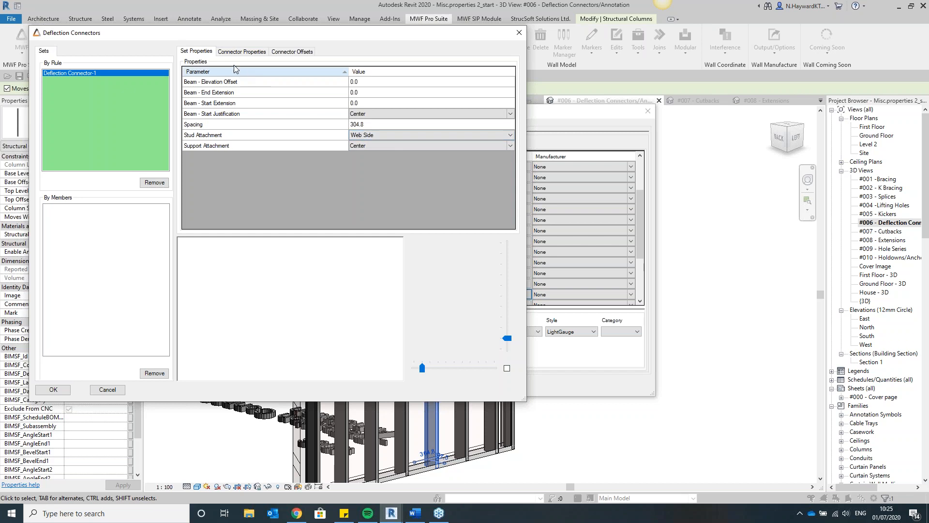
# Set the connectors' beam family type to BIMSF-M_Light Gauge-Studs : C70 and the cap family type to BIMSF-M_Light Gauge-Studs-Column : C70.
pyautogui.click(241, 51)
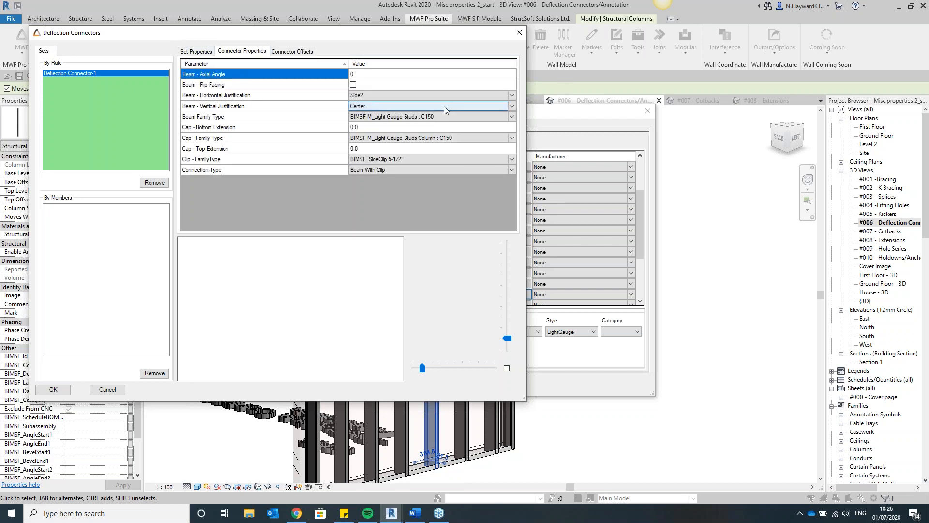
pyautogui.click(439, 117)
pyautogui.click(439, 118)
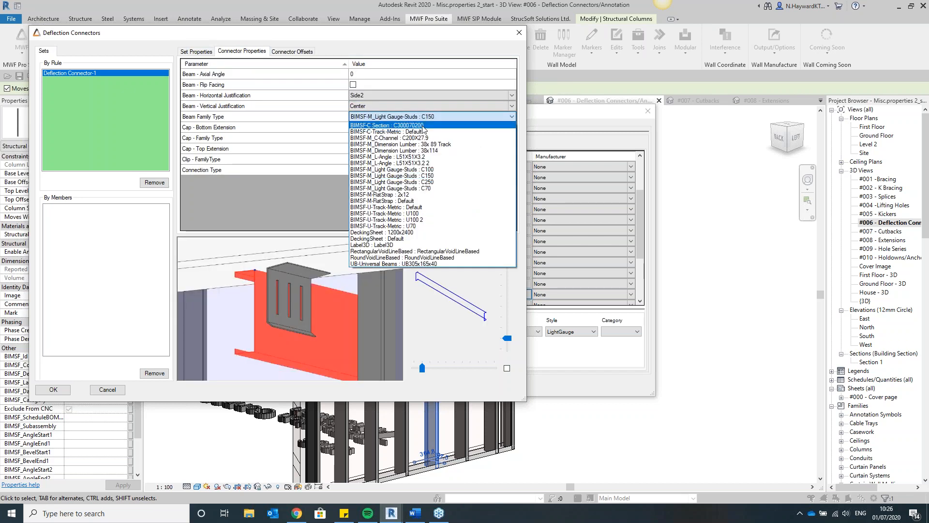
pyautogui.click(439, 188)
pyautogui.click(429, 140)
pyautogui.click(448, 139)
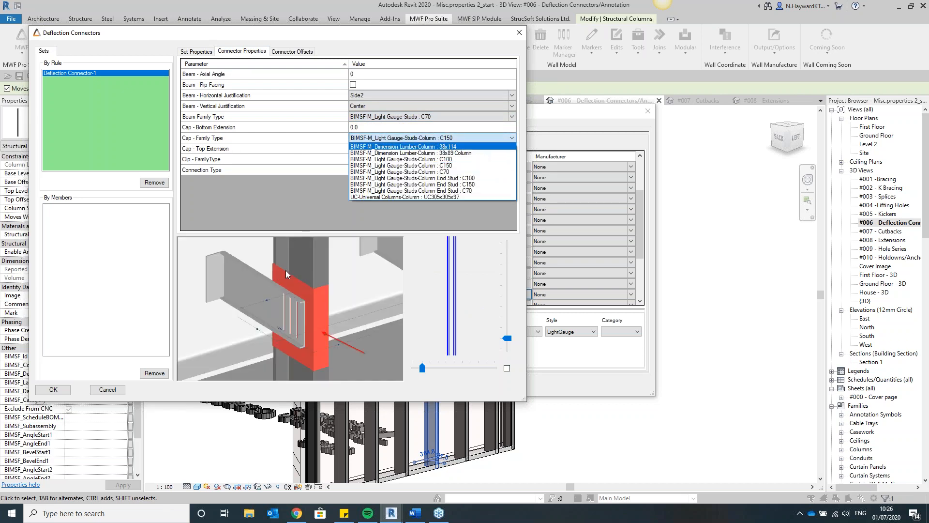
pyautogui.click(429, 171)
pyautogui.click(464, 142)
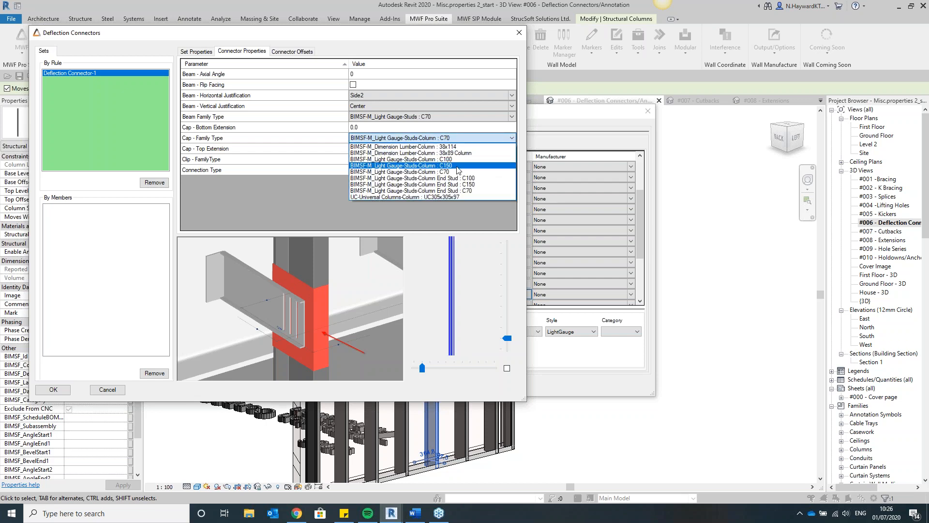
pyautogui.click(421, 166)
pyautogui.click(399, 138)
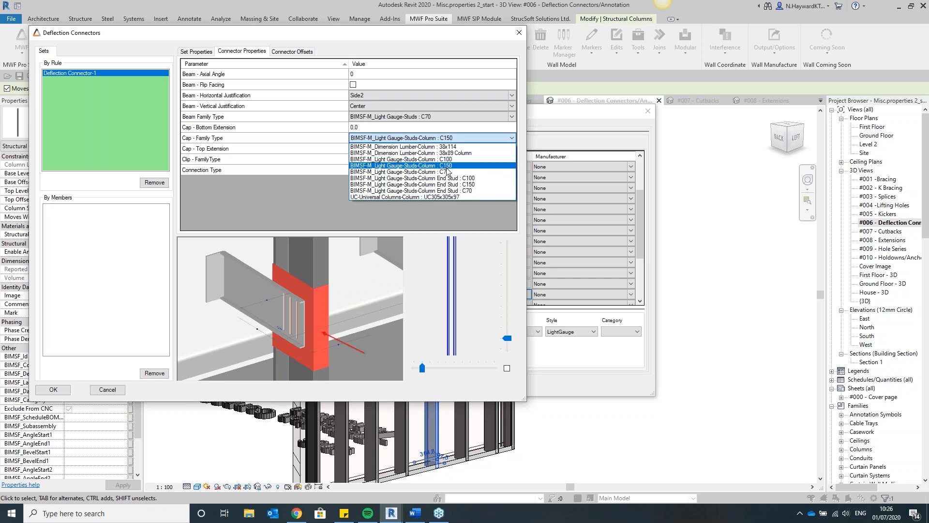
pyautogui.click(448, 171)
pyautogui.click(445, 171)
# Set the clip family type to BIMSF_LongClip : 12", check its preview, and apply the connector settings to Panel21.
pyautogui.click(423, 159)
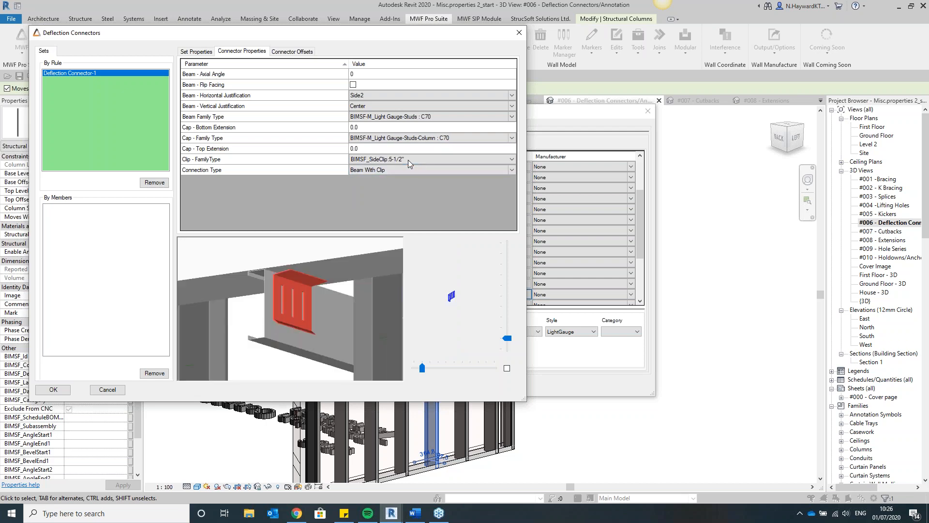
pyautogui.click(408, 160)
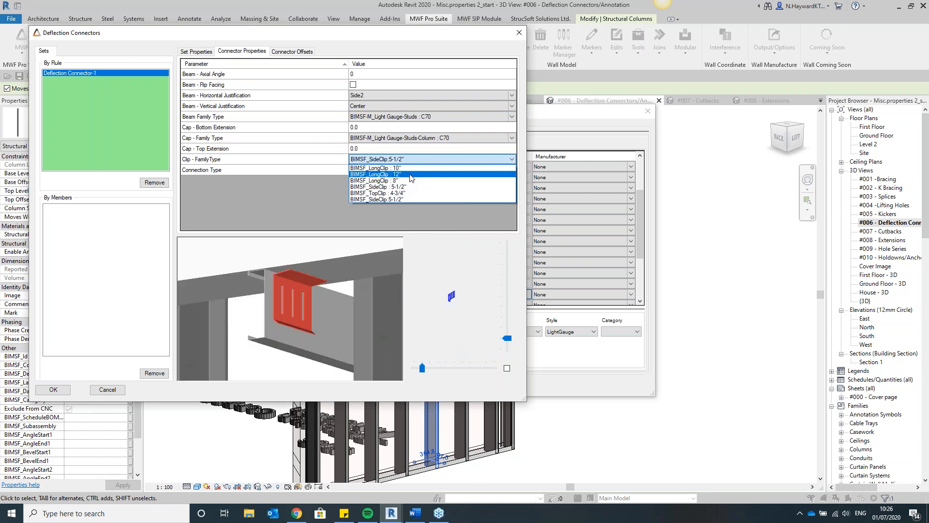
pyautogui.click(411, 174)
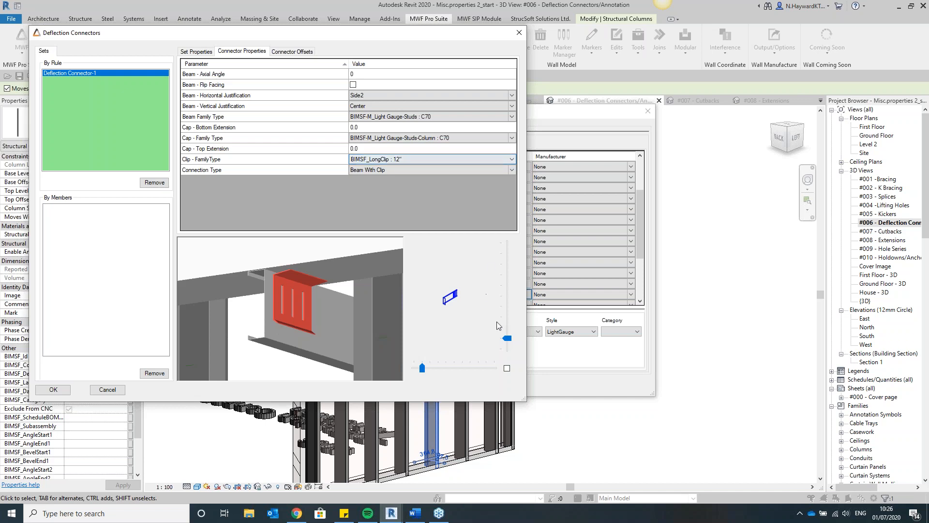
pyautogui.moveTo(507, 286); pyautogui.dragTo(507, 243)
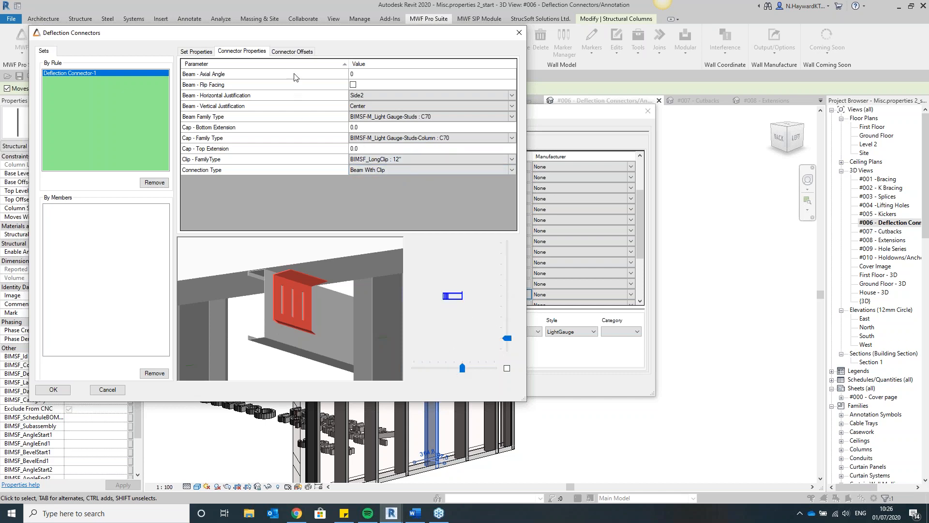
pyautogui.click(293, 53)
pyautogui.click(266, 52)
pyautogui.click(50, 391)
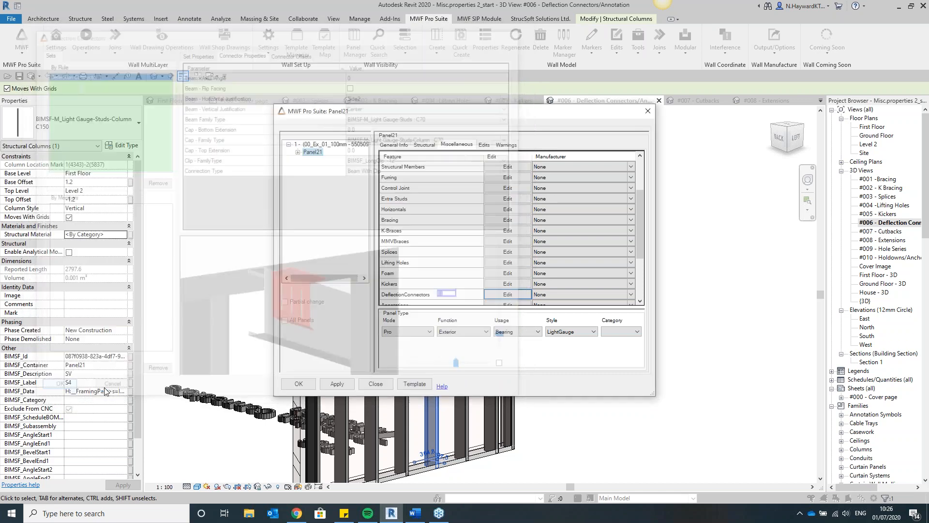
pyautogui.click(299, 384)
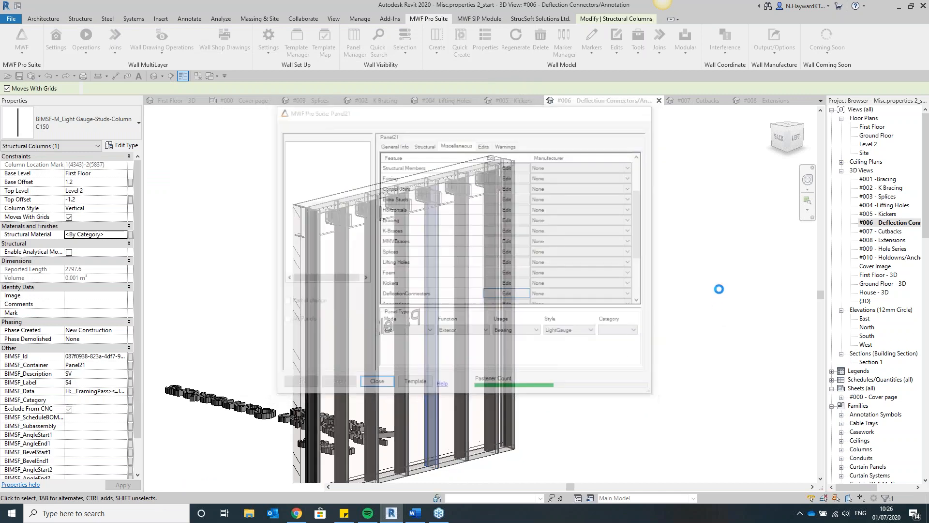
# Examine the long clips and C70 connector members along the top of Panel21 from the front-left and back-left.
pyautogui.click(790, 147)
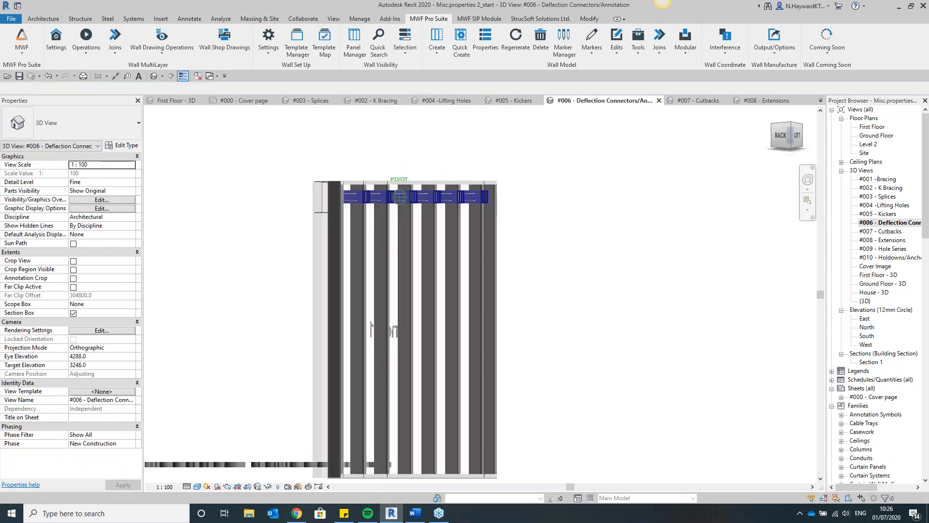
pyautogui.keyDown('shift'); pyautogui.moveTo(399, 196); pyautogui.dragTo(339, 208, button='middle'); pyautogui.keyUp('shift')
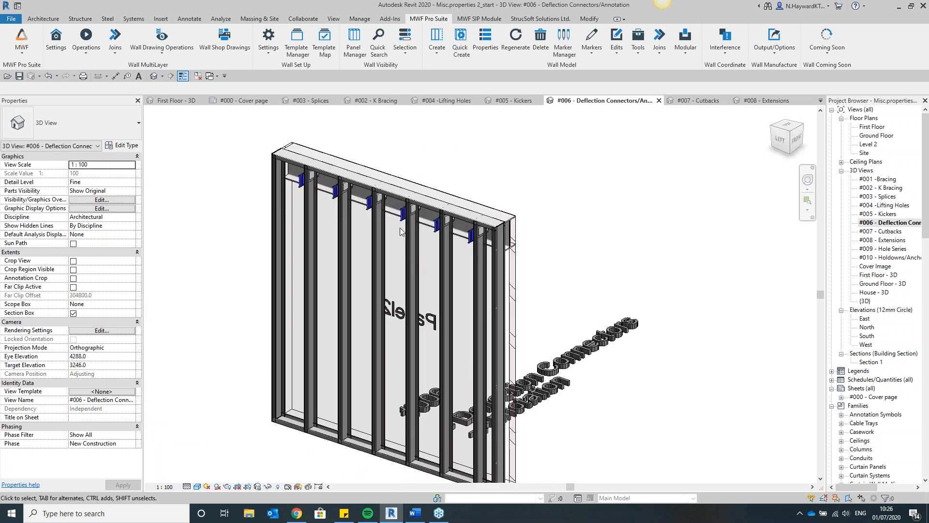
pyautogui.scroll(5, 405, 187)
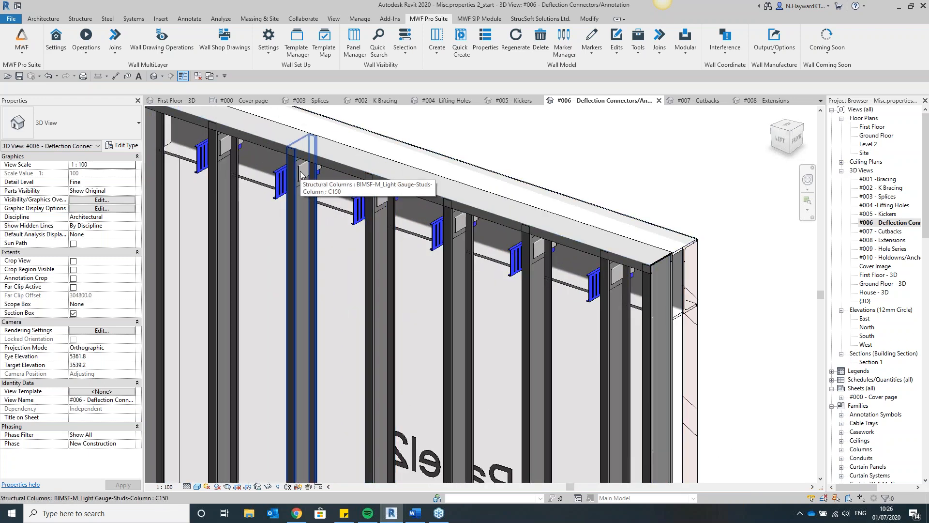
pyautogui.scroll(-3, 300, 174)
pyautogui.moveTo(783, 146); pyautogui.dragTo(815, 145)
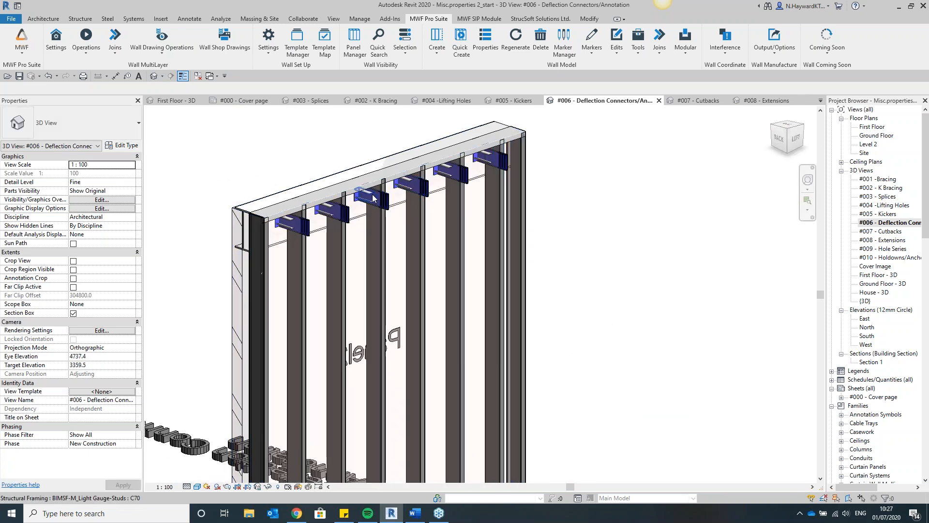
pyautogui.scroll(-3, 383, 264)
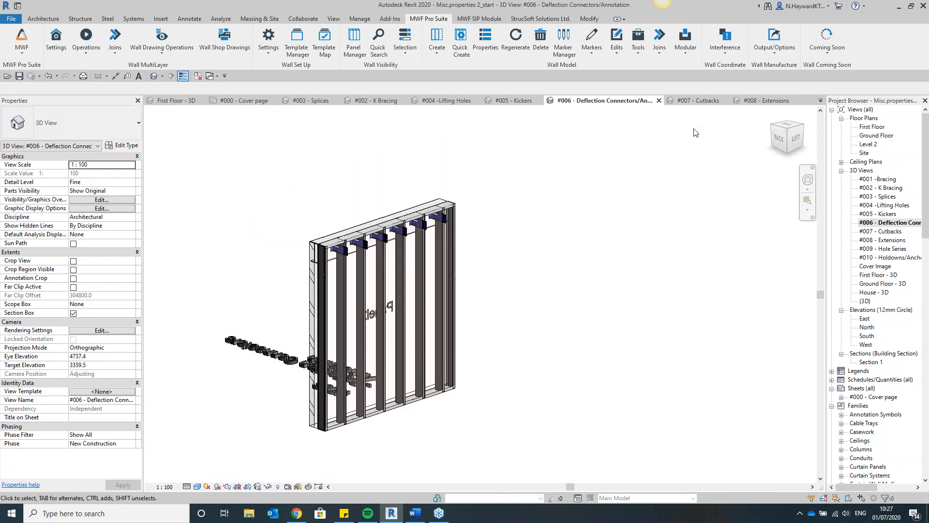
# Move the UB305x165x40 steel beam about 70 mm horizontally away from Panel21's studs in the back view.
pyautogui.moveTo(788, 141); pyautogui.dragTo(823, 130)
pyautogui.moveTo(149, 129); pyautogui.dragTo(203, 131)
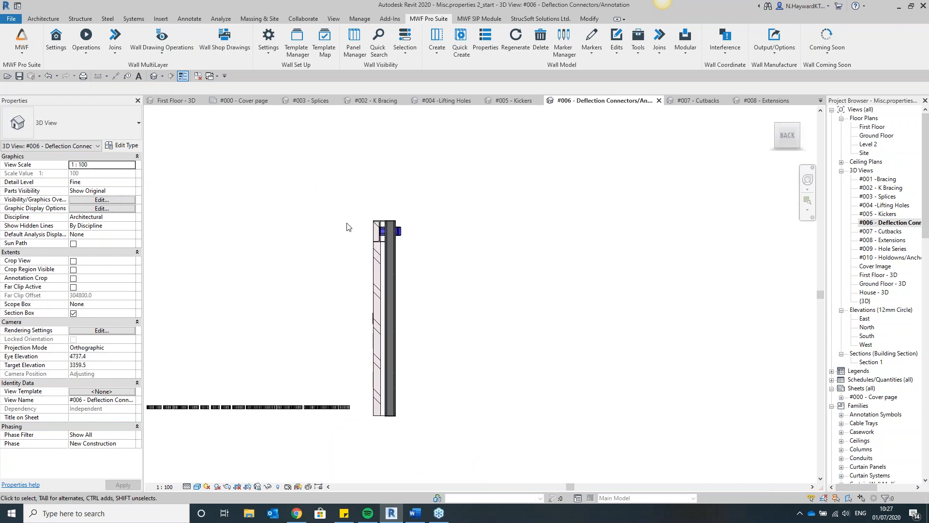
pyautogui.scroll(6, 347, 226)
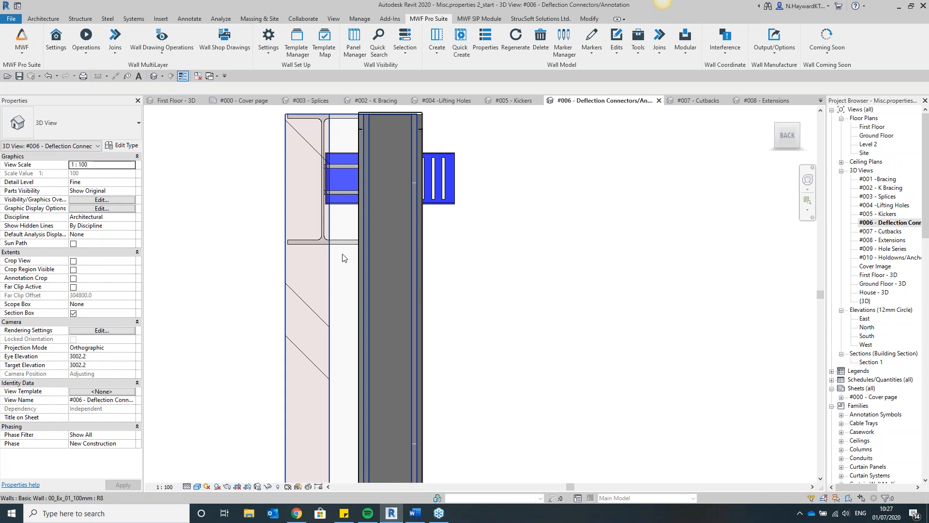
pyautogui.click(336, 241)
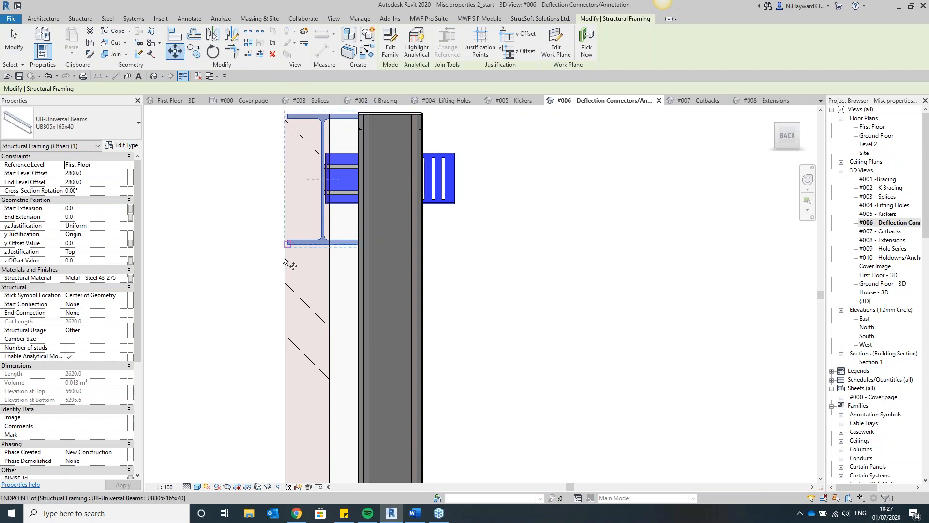
pyautogui.click(286, 242)
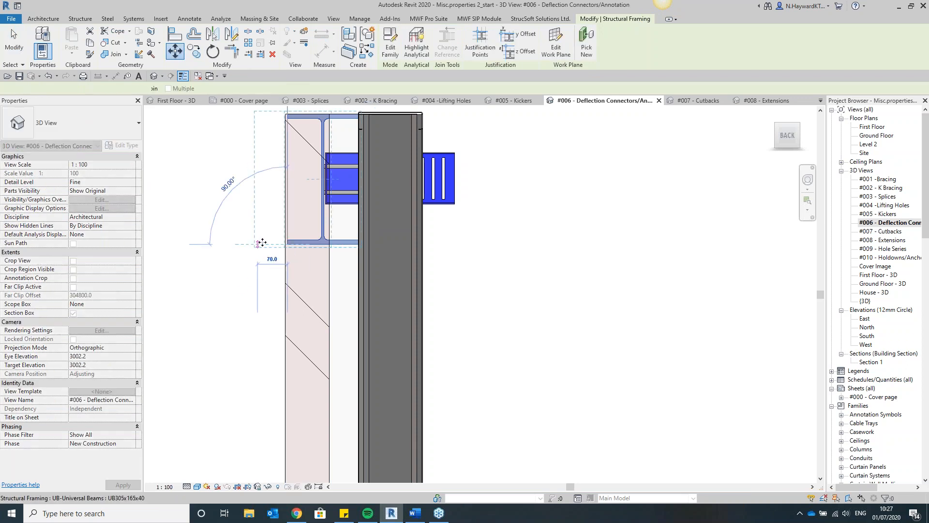
pyautogui.click(262, 242)
pyautogui.click(509, 251)
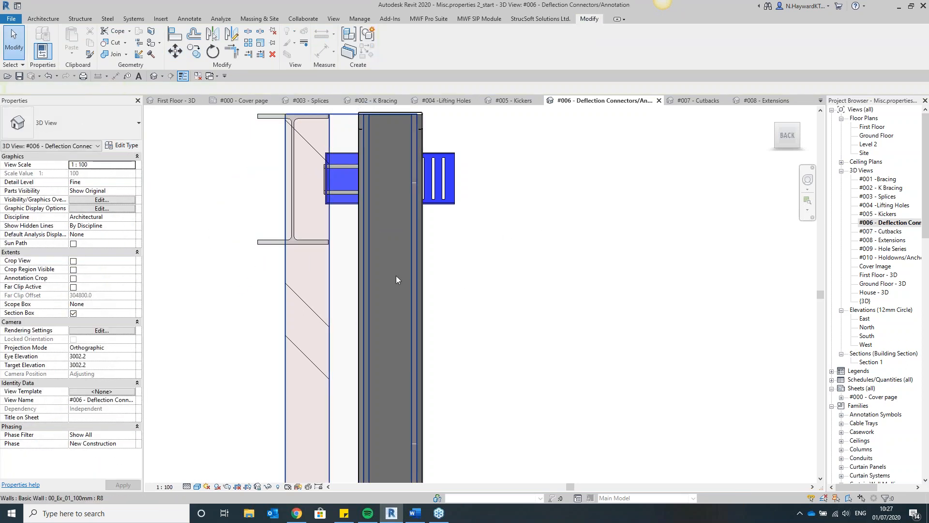
# Regenerate a Panel21 stud together with the moved steel beam and inspect the updated deflection connectors from the back.
pyautogui.click(396, 275)
pyautogui.click(742, 166)
pyautogui.moveTo(785, 140); pyautogui.dragTo(748, 167)
pyautogui.scroll(-2, 360, 184)
pyautogui.click(382, 355)
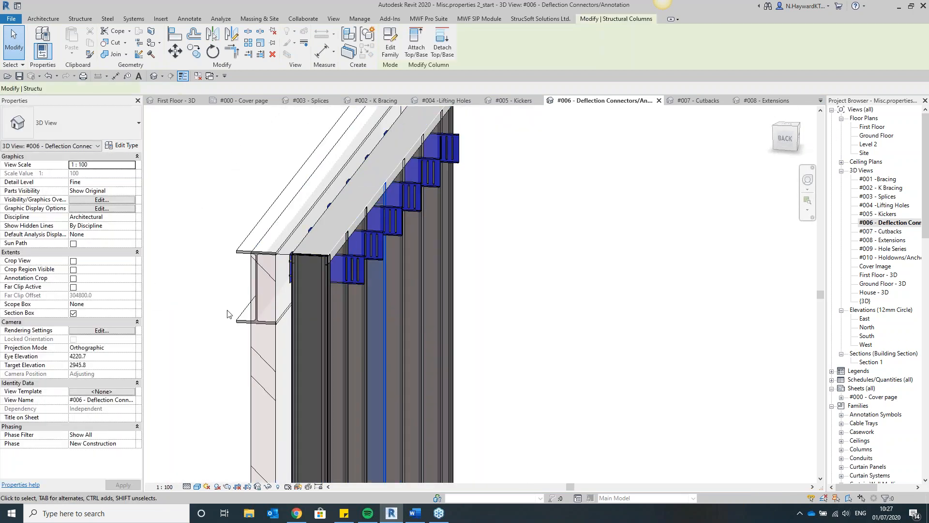
pyautogui.keyDown('ctrl'); pyautogui.click(256, 320); pyautogui.keyUp('ctrl')
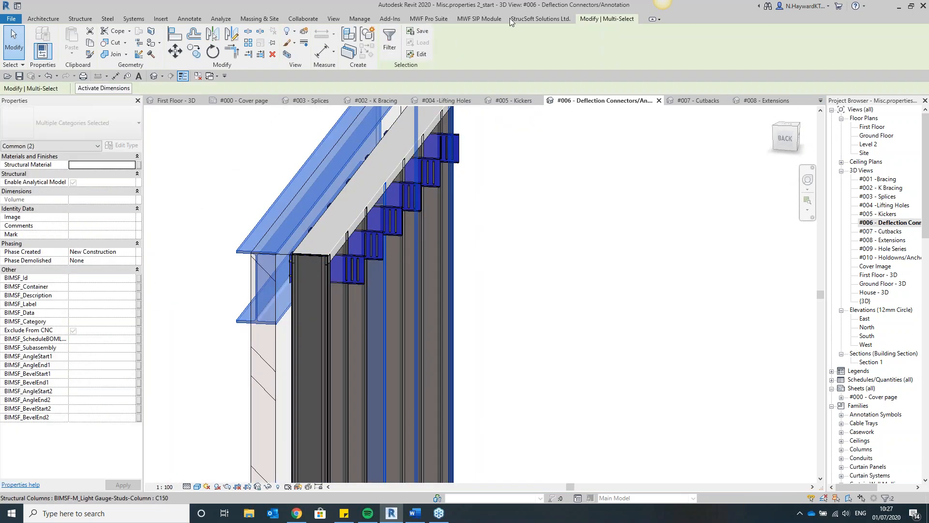
pyautogui.click(438, 20)
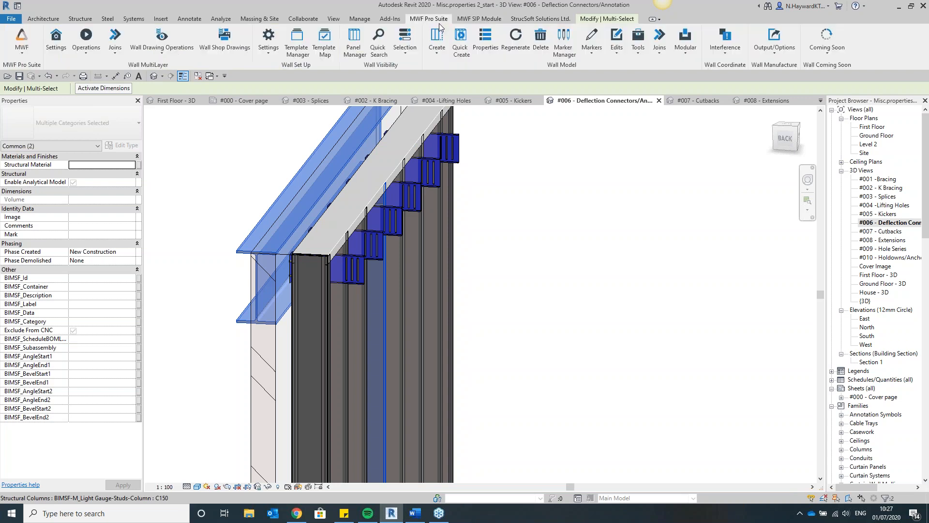
pyautogui.click(510, 41)
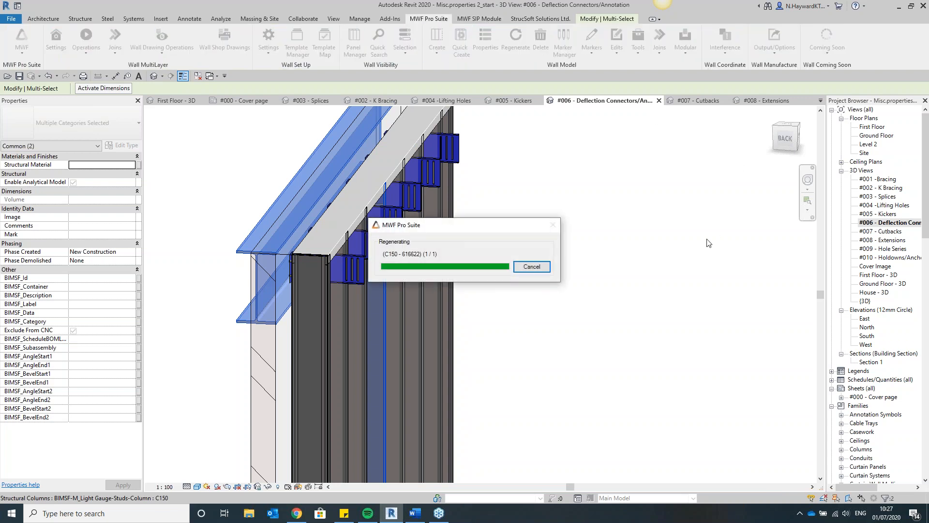
pyautogui.click(784, 139)
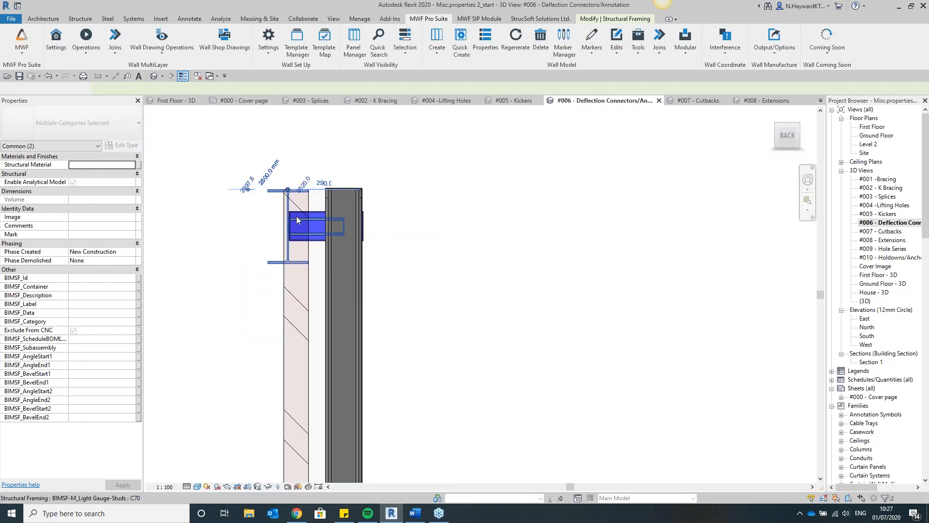
pyautogui.click(274, 192)
pyautogui.moveTo(786, 137); pyautogui.dragTo(779, 155)
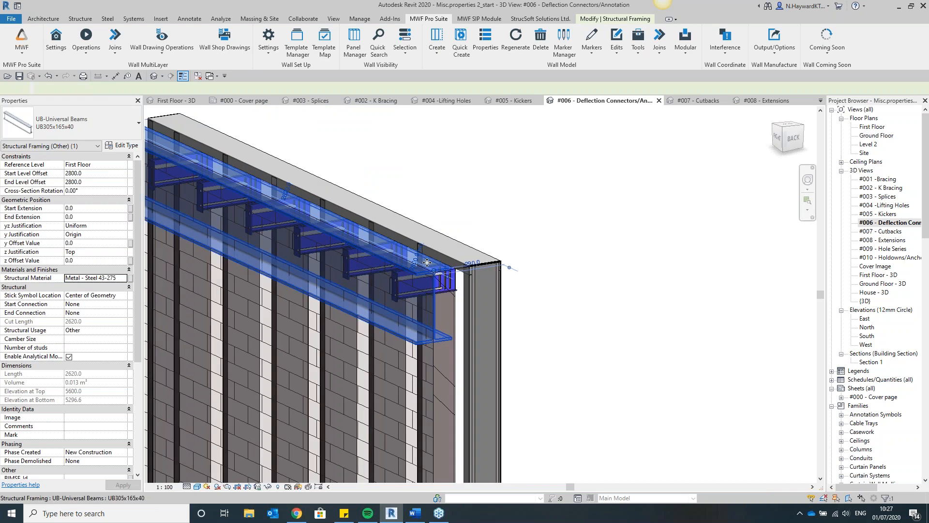
pyautogui.scroll(-1, 395, 262)
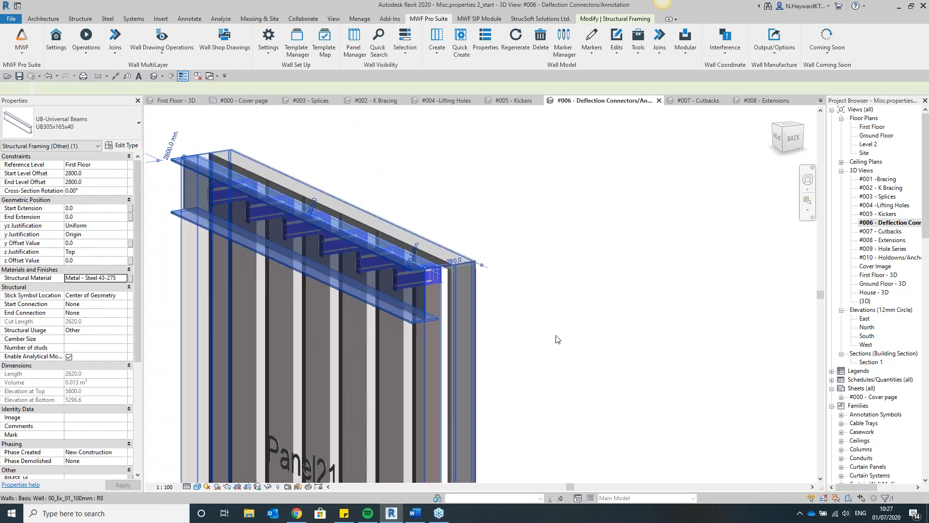
# Open the #007 - Cutbacks 3D view and orient it to face Panel20 from the right side.
pyautogui.doubleClick(889, 232)
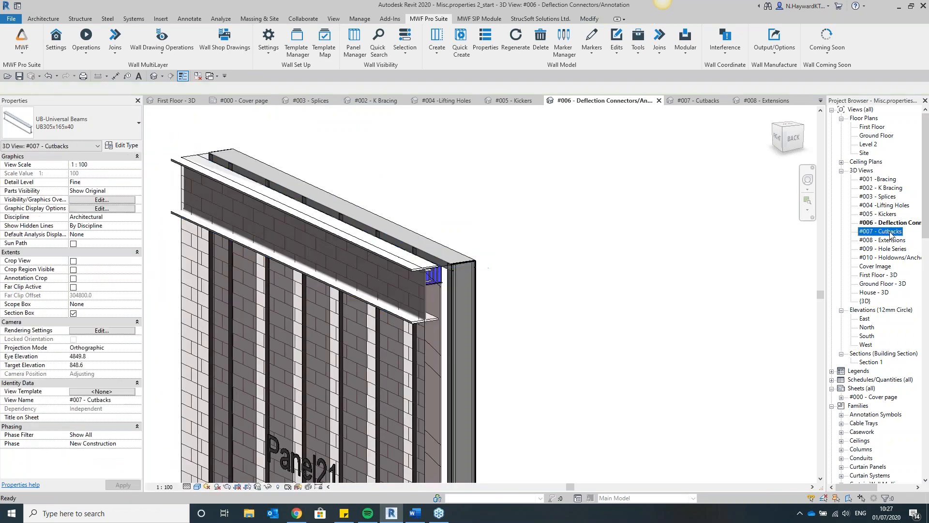
pyautogui.moveTo(790, 131); pyautogui.dragTo(776, 217)
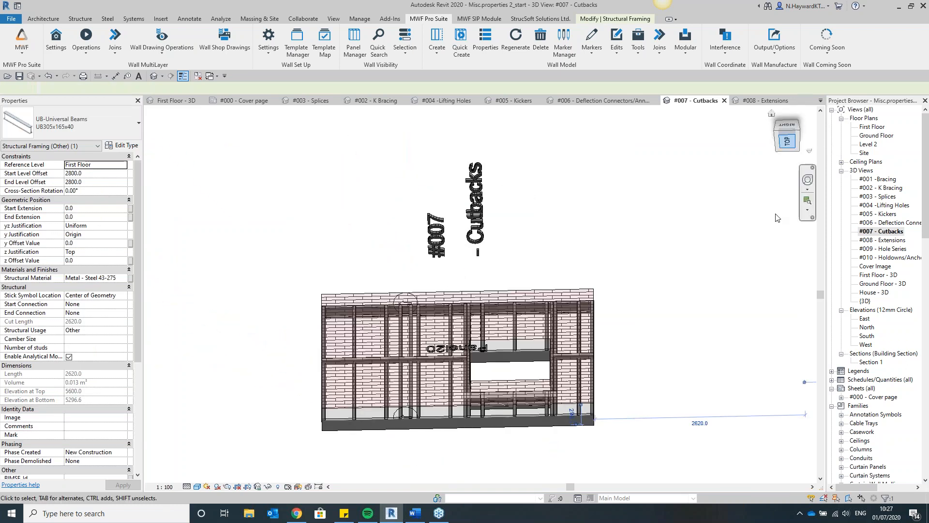
pyautogui.click(787, 141)
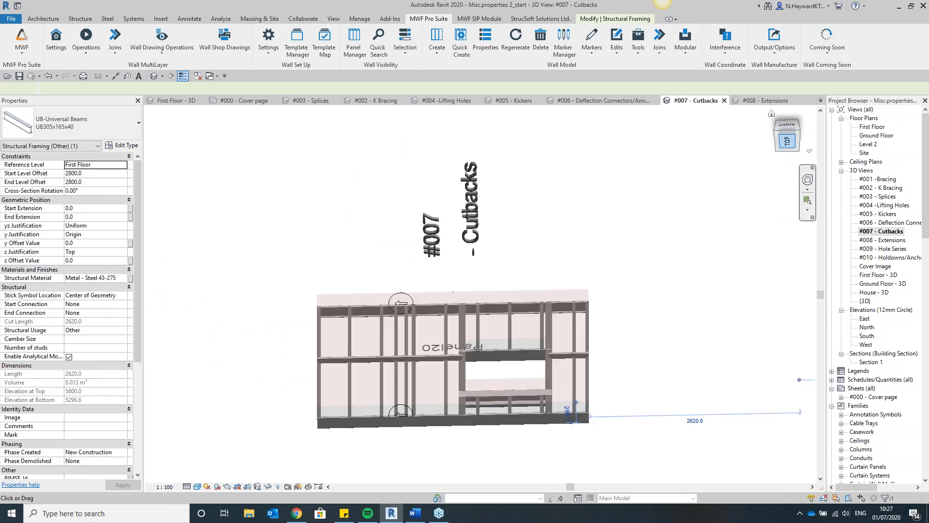
pyautogui.click(814, 127)
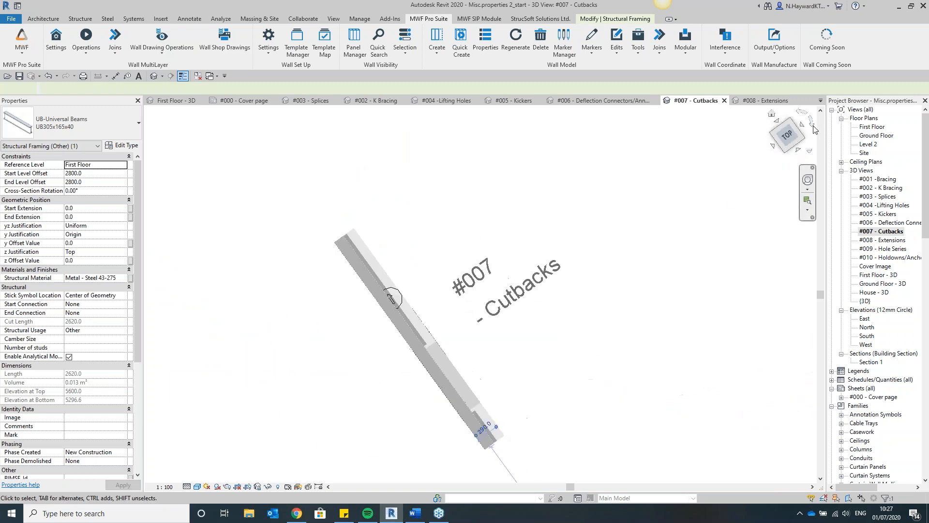
pyautogui.click(814, 127)
pyautogui.moveTo(789, 135); pyautogui.dragTo(693, 181)
pyautogui.moveTo(776, 154); pyautogui.dragTo(600, 192)
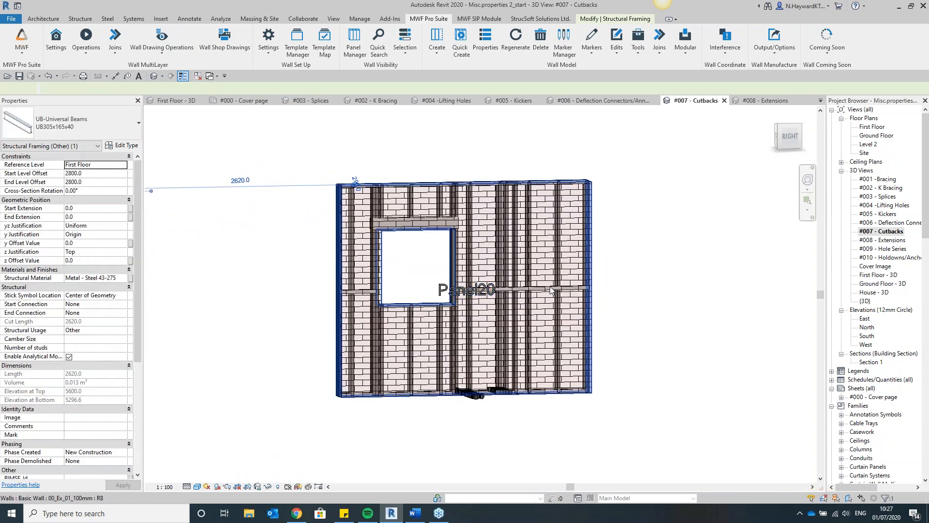
pyautogui.scroll(5, 539, 291)
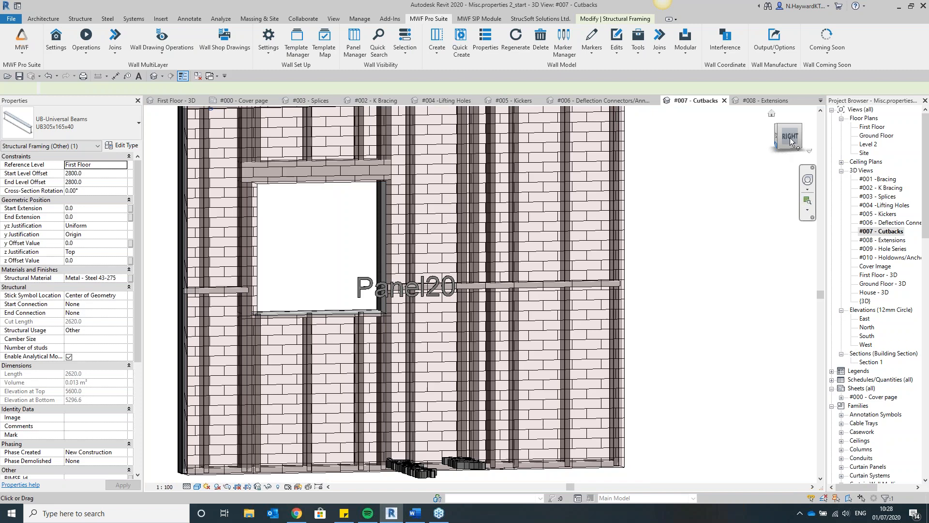
pyautogui.click(790, 138)
# Check the opening data of Panel20's window and keep the framing type mwfW_VoidFraming : DBL WITH VERT HDR.
pyautogui.click(297, 178)
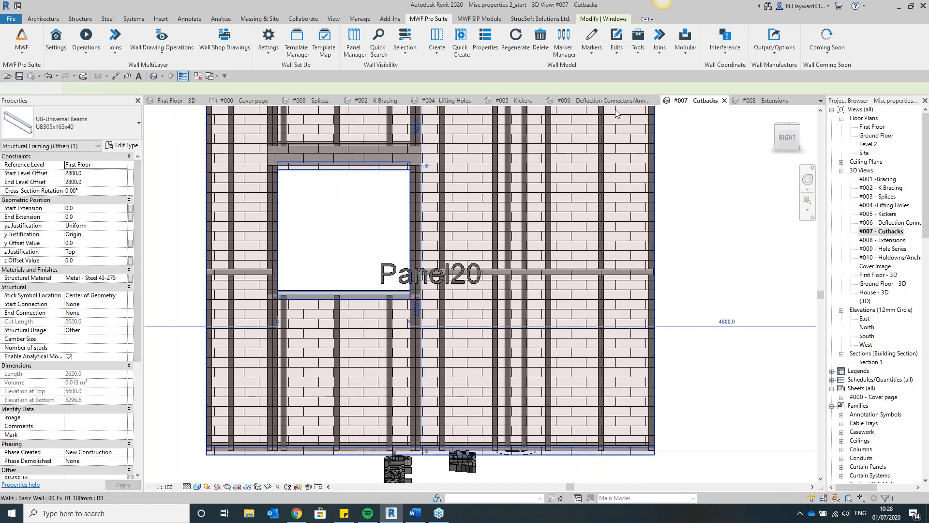
pyautogui.click(598, 61)
pyautogui.click(625, 71)
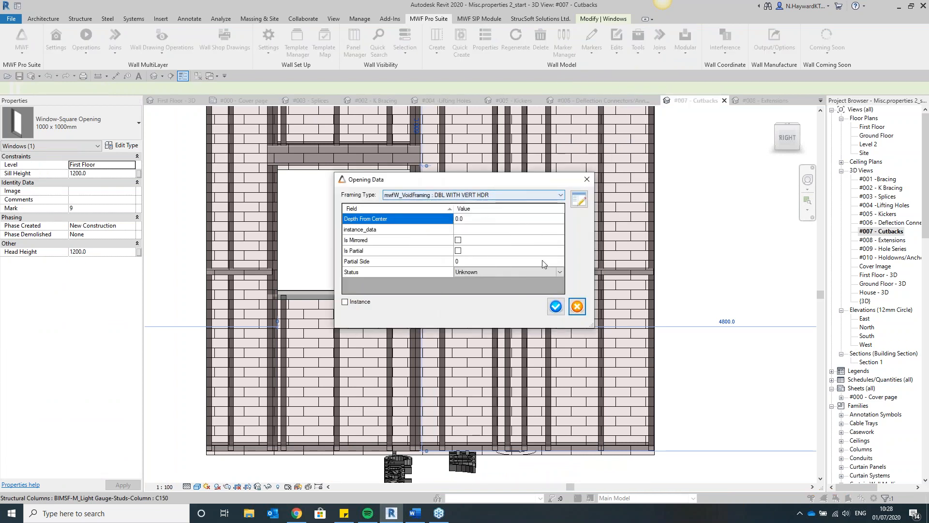
pyautogui.click(556, 306)
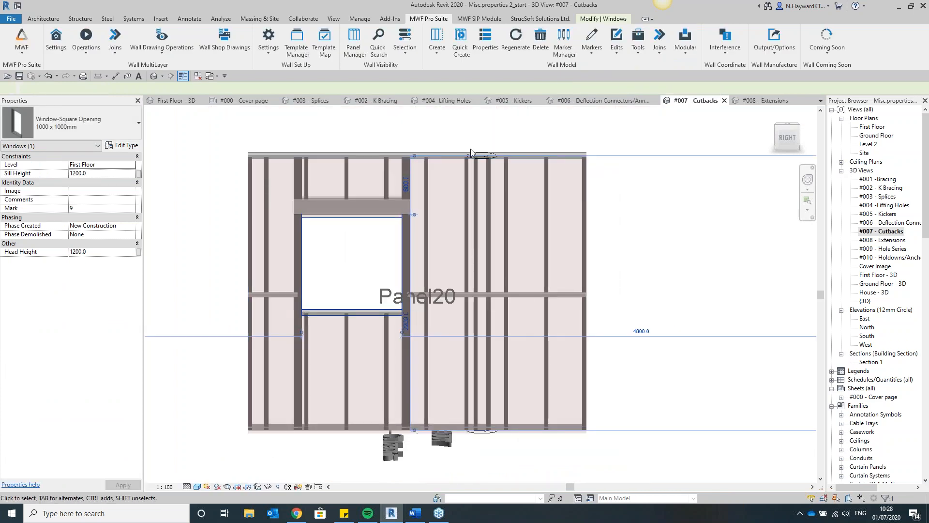
# Examine how Panel20's horizontals and header meet the studs around the window opening.
pyautogui.click(795, 141)
pyautogui.scroll(4, 495, 310)
pyautogui.scroll(2, 495, 310)
pyautogui.click(514, 305)
pyautogui.scroll(-3, 562, 297)
pyautogui.click(729, 333)
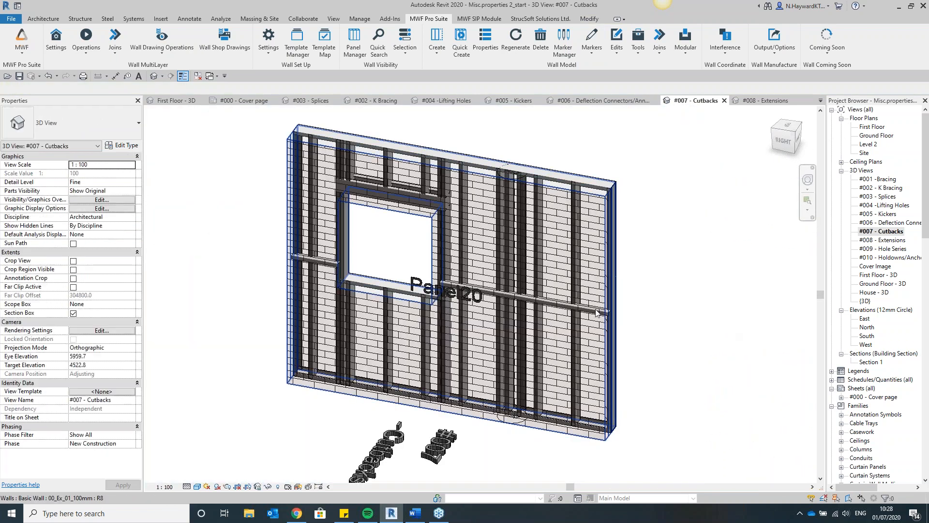
pyautogui.scroll(3, 426, 240)
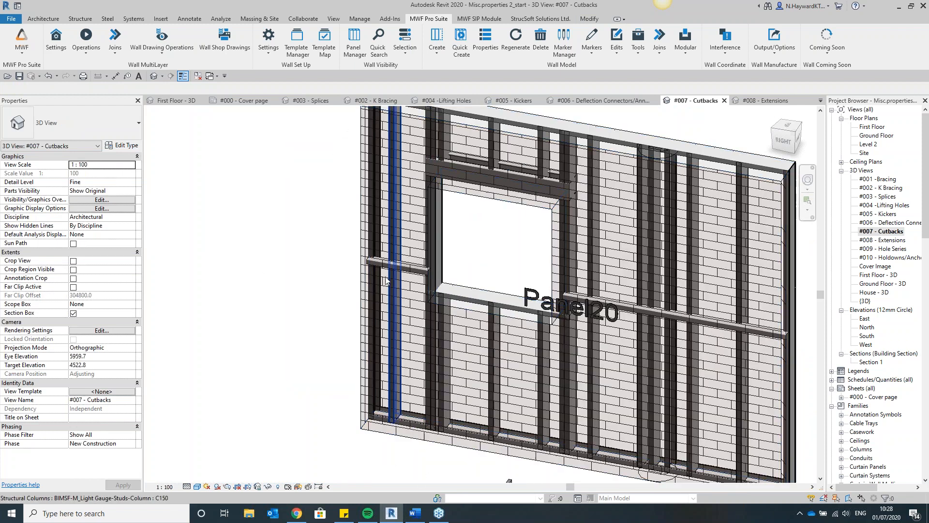
pyautogui.scroll(-3, 405, 271)
pyautogui.scroll(3, 528, 296)
pyautogui.scroll(1, 527, 296)
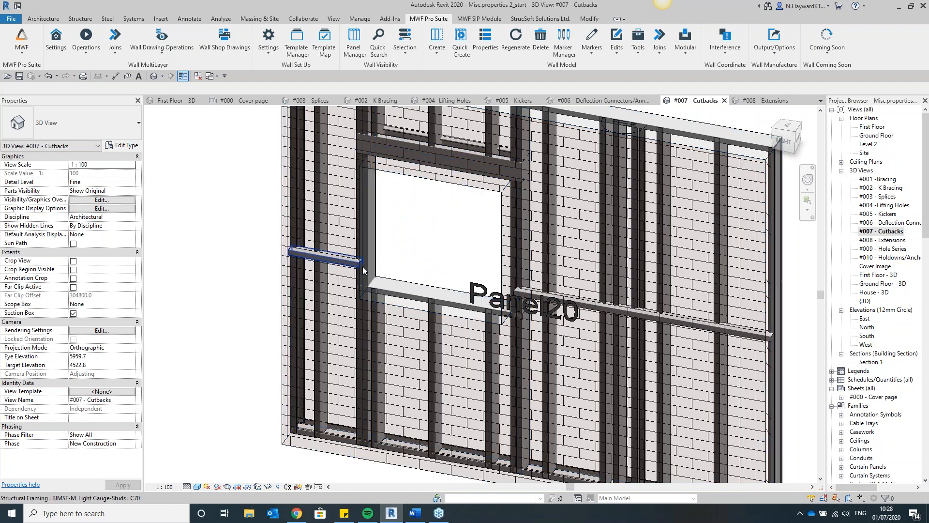
pyautogui.scroll(-2, 427, 306)
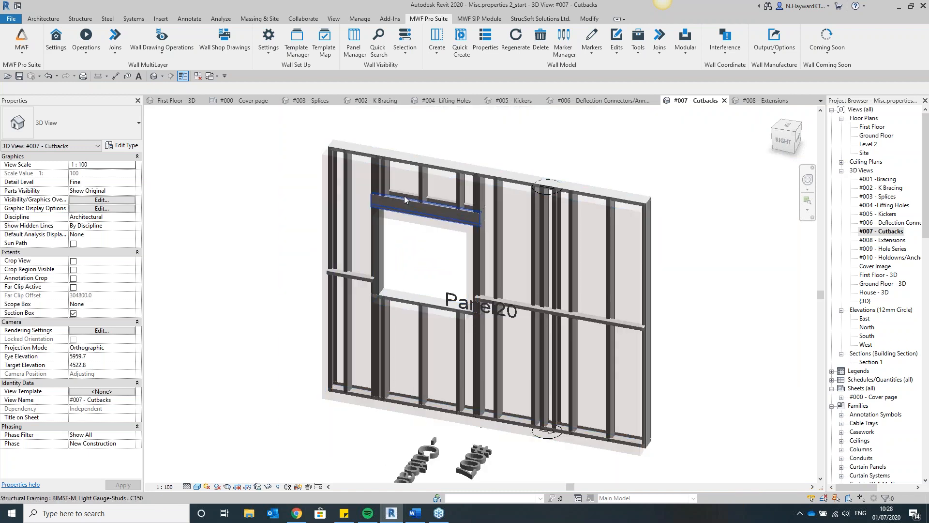
# Open the MWF panel properties of Panel20 from the C150 header above the window opening.
pyautogui.scroll(4, 405, 195)
pyautogui.click(402, 190)
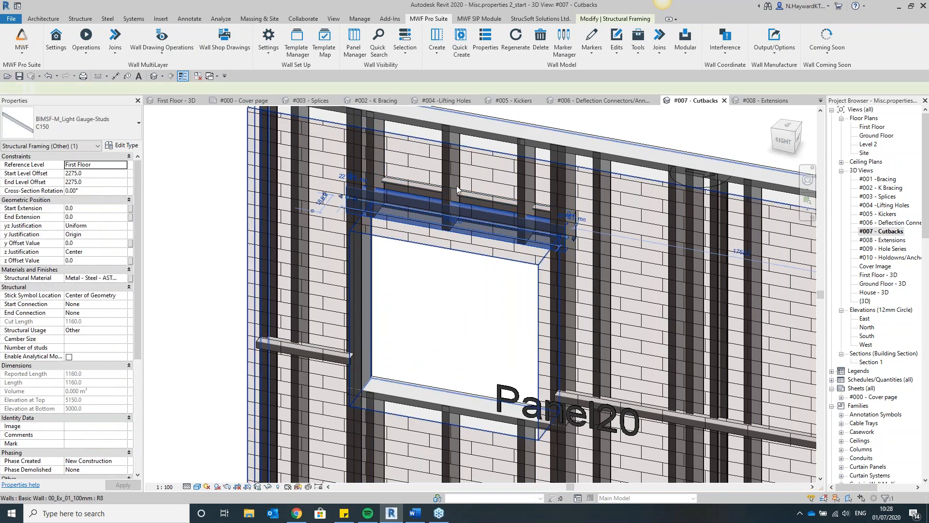
pyautogui.click(785, 141)
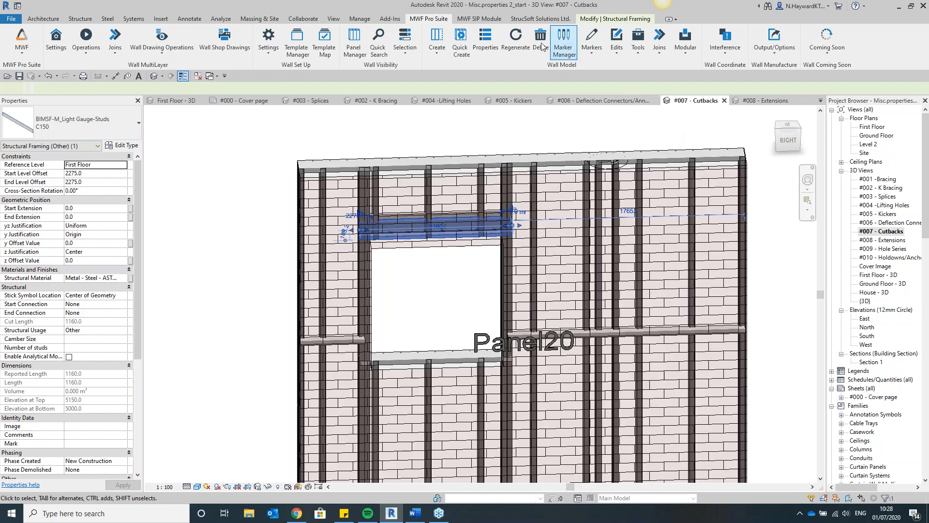
pyautogui.click(482, 46)
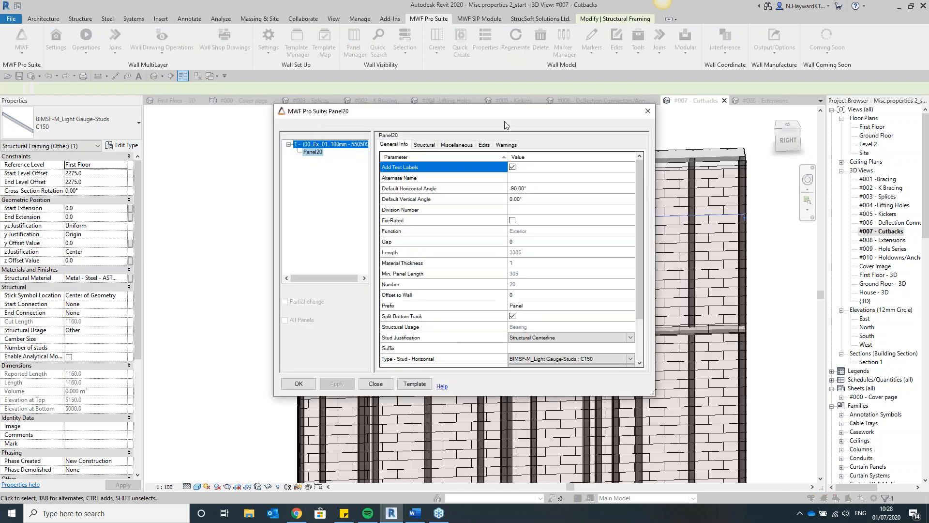
pyautogui.moveTo(505, 122); pyautogui.dragTo(469, 85)
pyautogui.moveTo(616, 361); pyautogui.dragTo(617, 361)
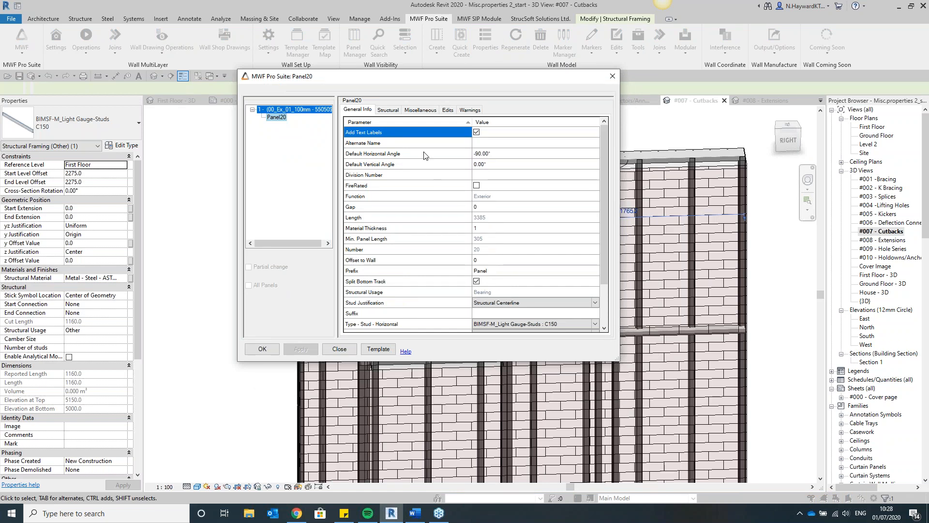
# In Panel20's cutback details, set the headers to HeaderFlushInnerKing and the sills to SillFlushInnerKing.
pyautogui.click(420, 110)
pyautogui.scroll(-2, 460, 221)
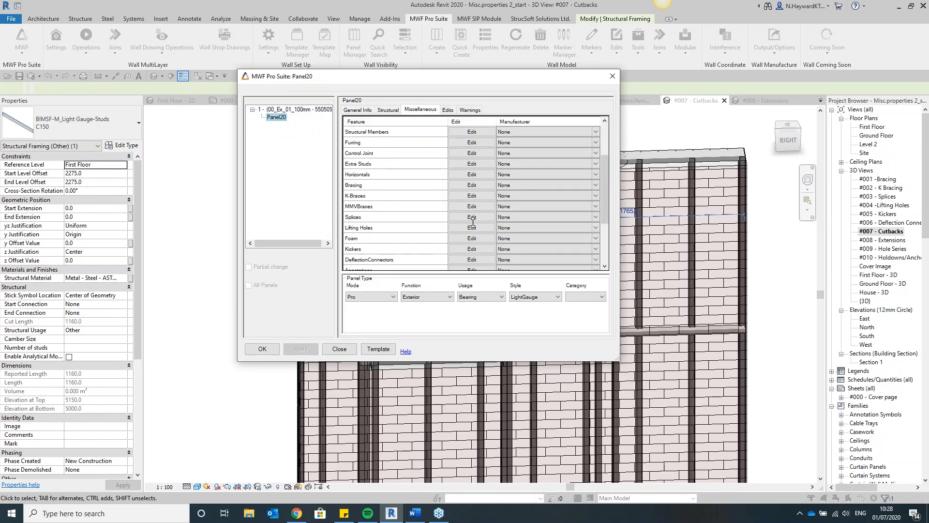
pyautogui.scroll(-2, 428, 220)
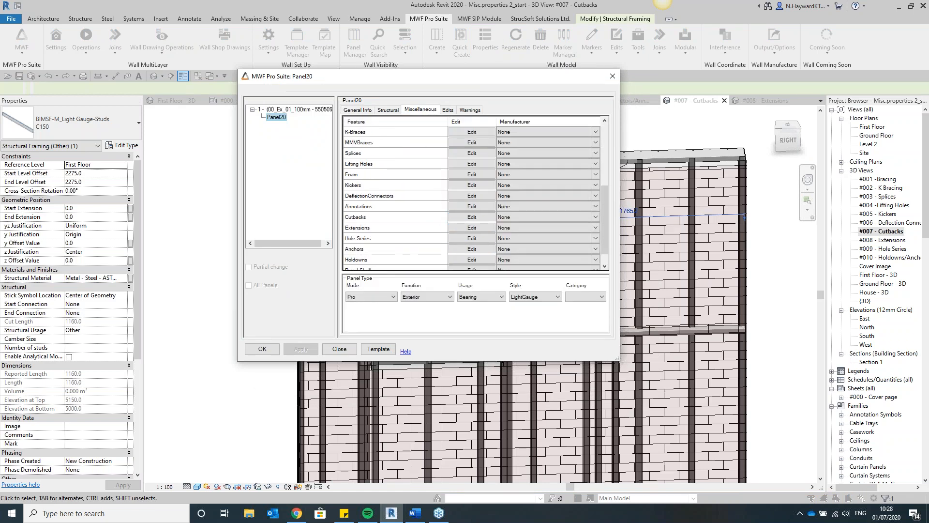
pyautogui.click(472, 217)
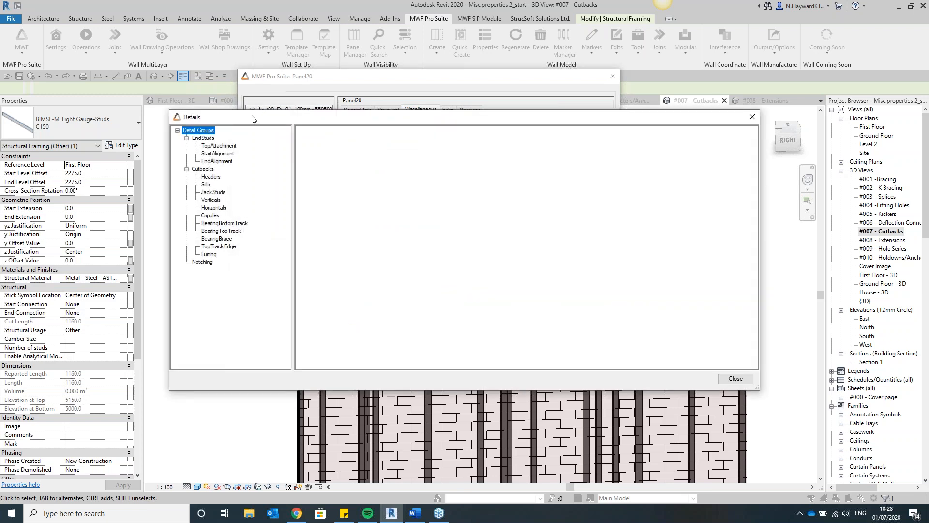
pyautogui.moveTo(252, 118); pyautogui.dragTo(243, 70)
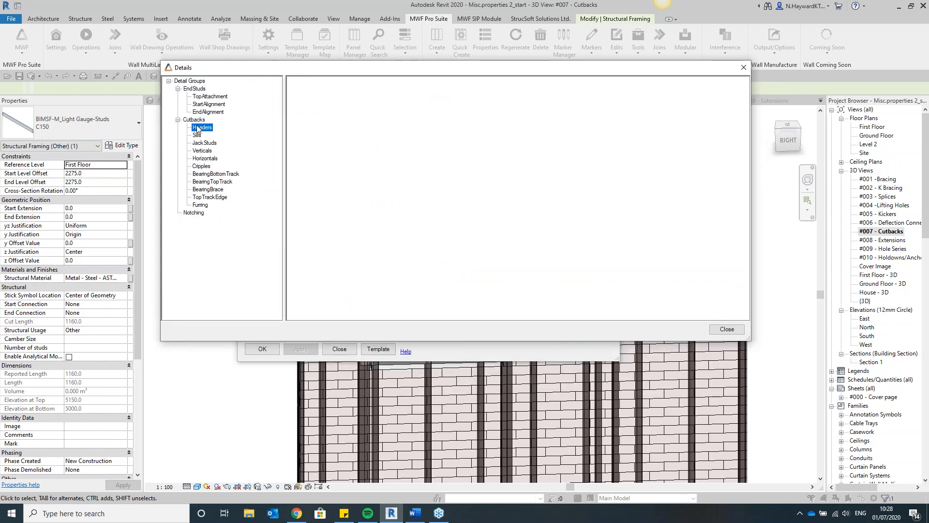
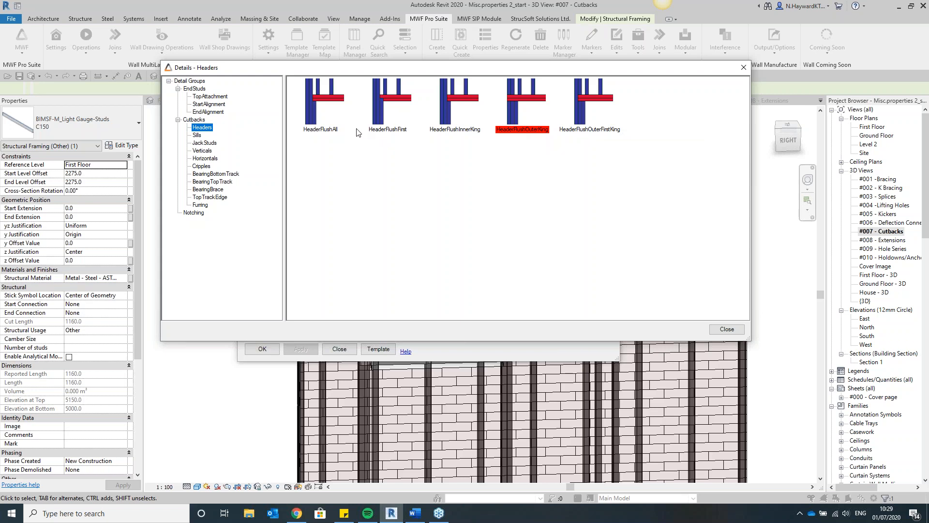
pyautogui.click(450, 127)
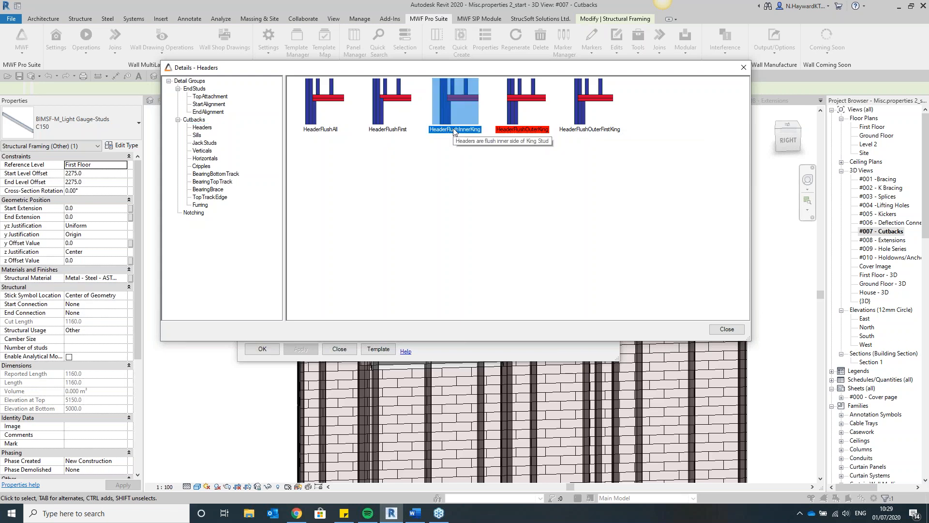
pyautogui.doubleClick(454, 132)
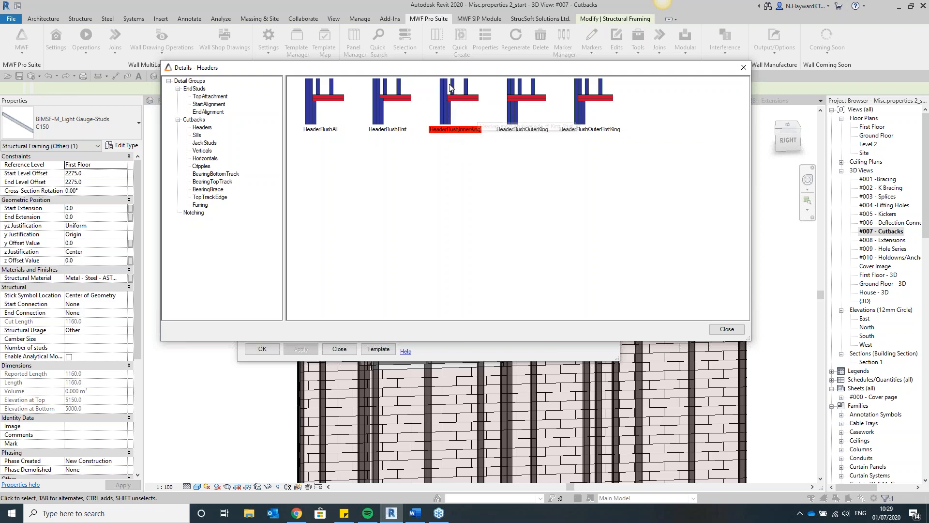
pyautogui.click(197, 135)
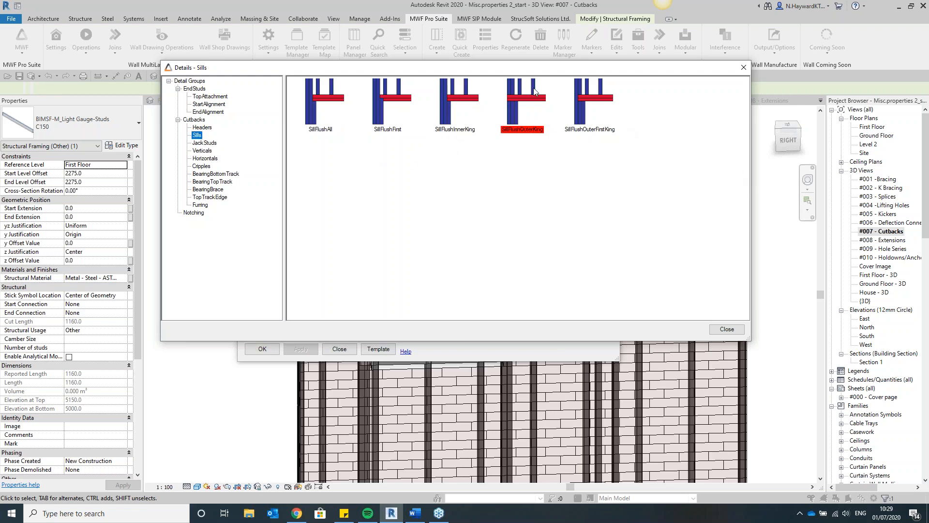
pyautogui.click(469, 133)
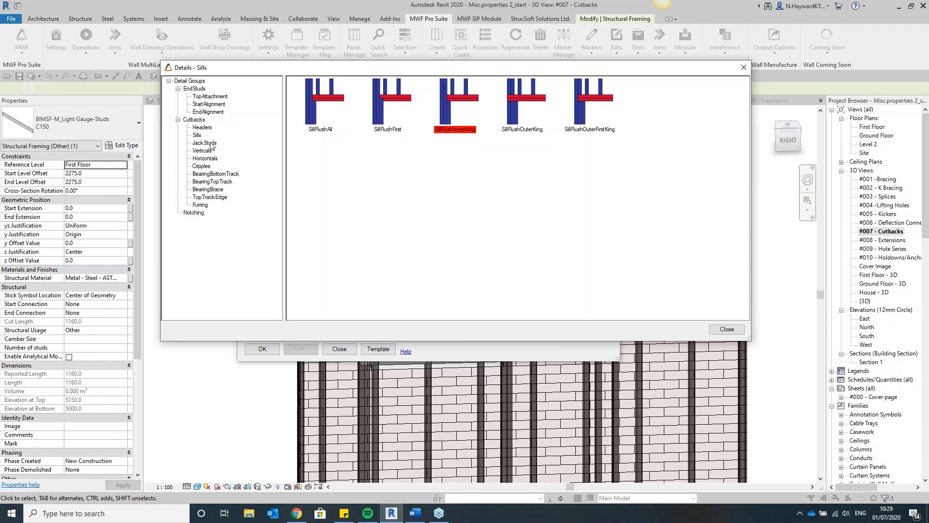
# Review the jack stud and vertical cutbacks, and set the horizontals to HorizFlushInner and the cripples to CrippleFlushInner.
pyautogui.click(204, 143)
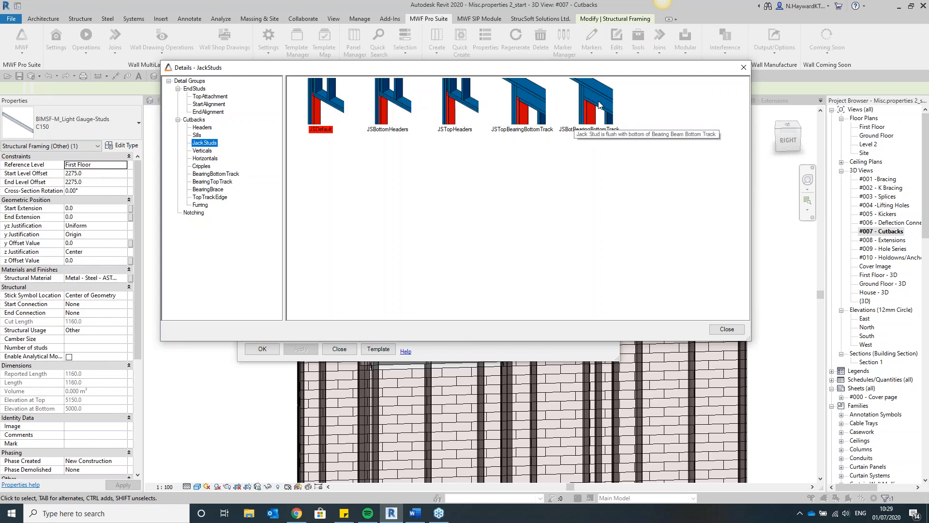
pyautogui.click(205, 151)
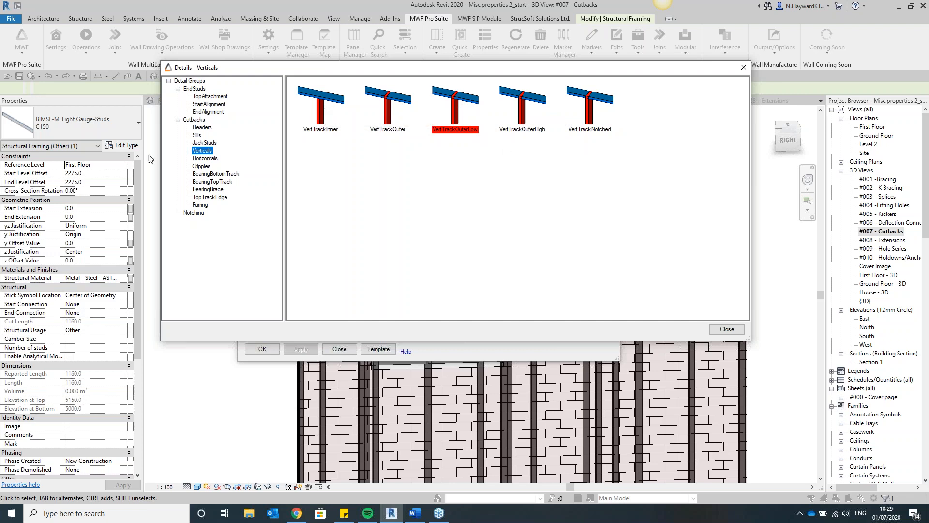
pyautogui.click(205, 160)
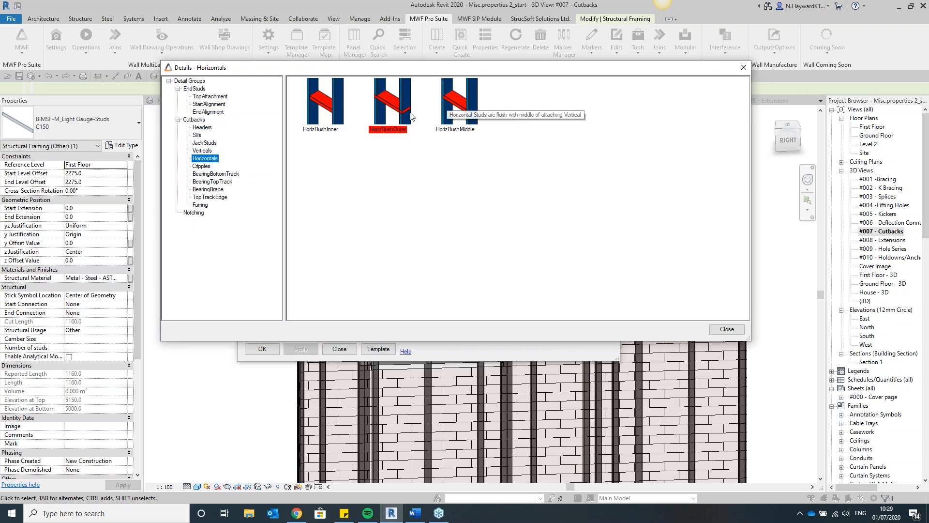
pyautogui.click(319, 107)
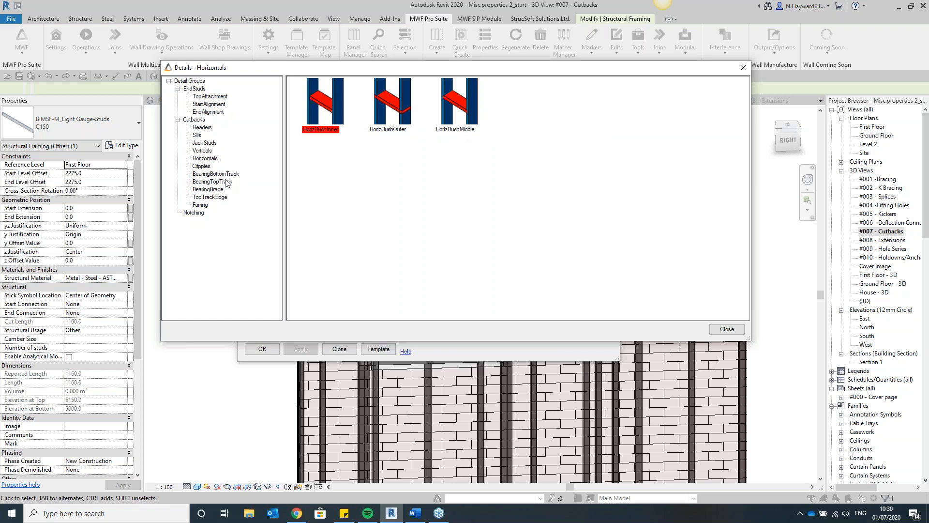
pyautogui.click(201, 166)
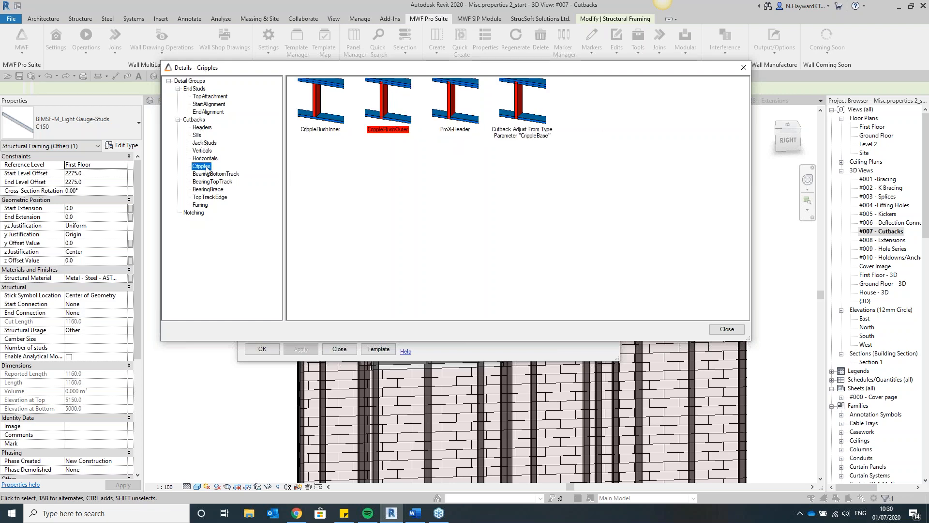
pyautogui.click(338, 122)
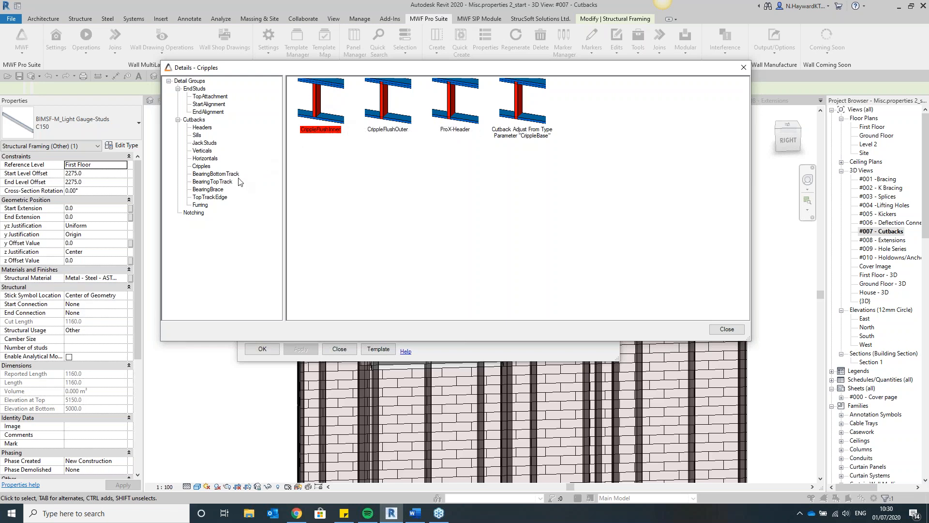
# Review the cutback options for the bearing bottom track, bearing top track, bearing brace and top track edge, and close the details.
pyautogui.click(231, 175)
pyautogui.click(221, 182)
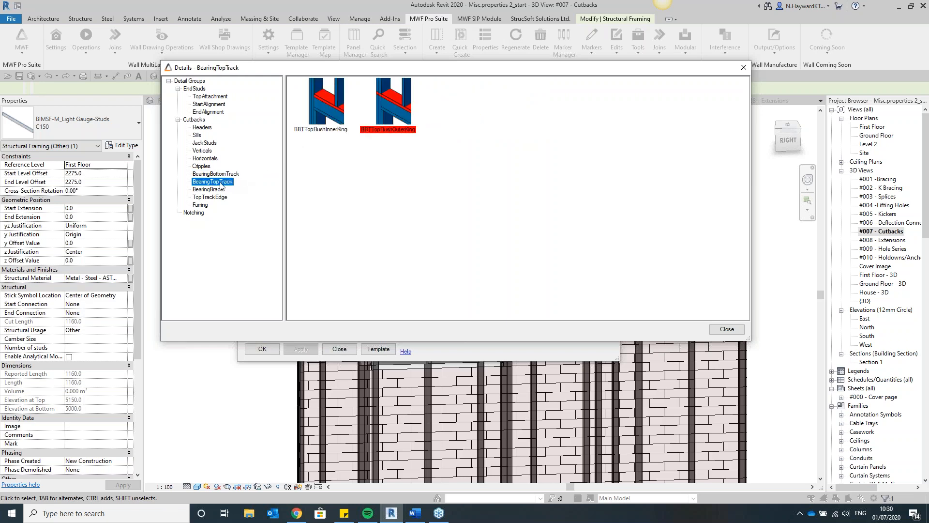
pyautogui.click(213, 190)
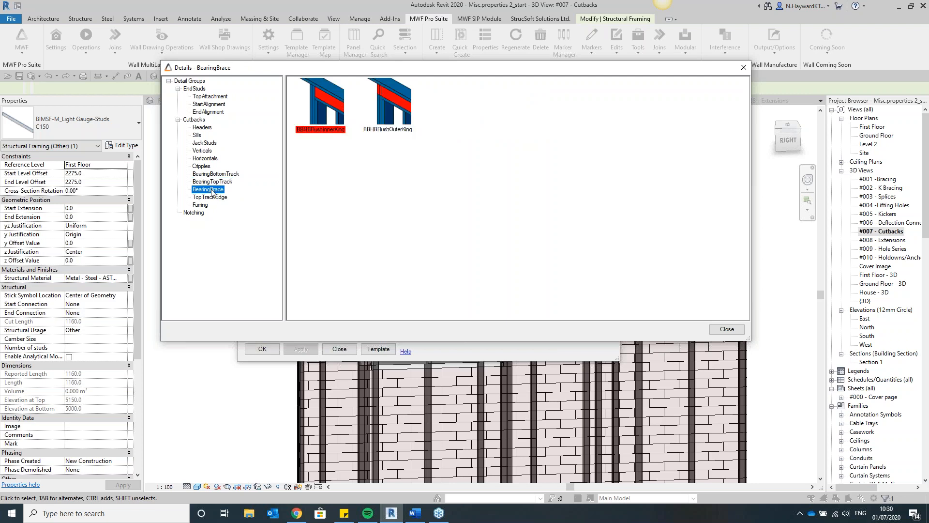
pyautogui.press('Up')
pyautogui.click(207, 198)
pyautogui.click(210, 190)
pyautogui.click(727, 329)
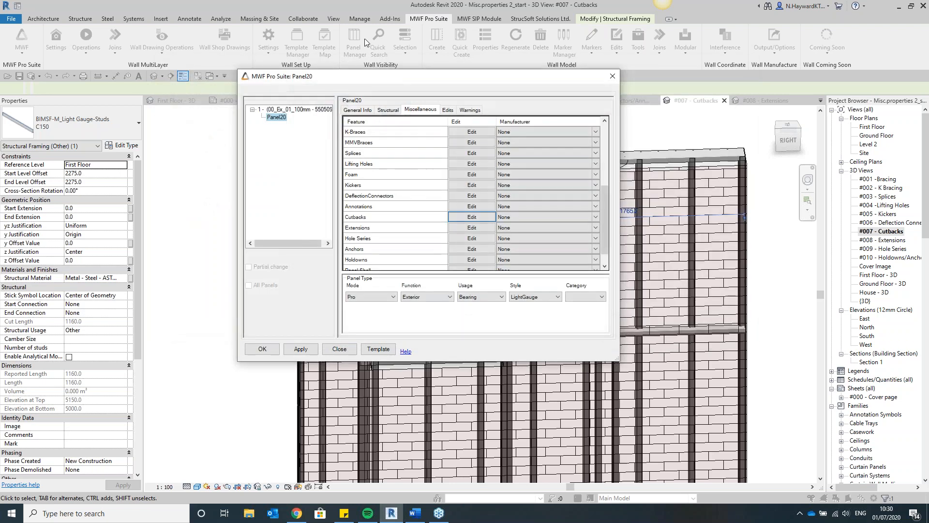
# Enable Split Horizontal Studs in Panel20's structural properties and apply the changes to the panel.
pyautogui.click(386, 111)
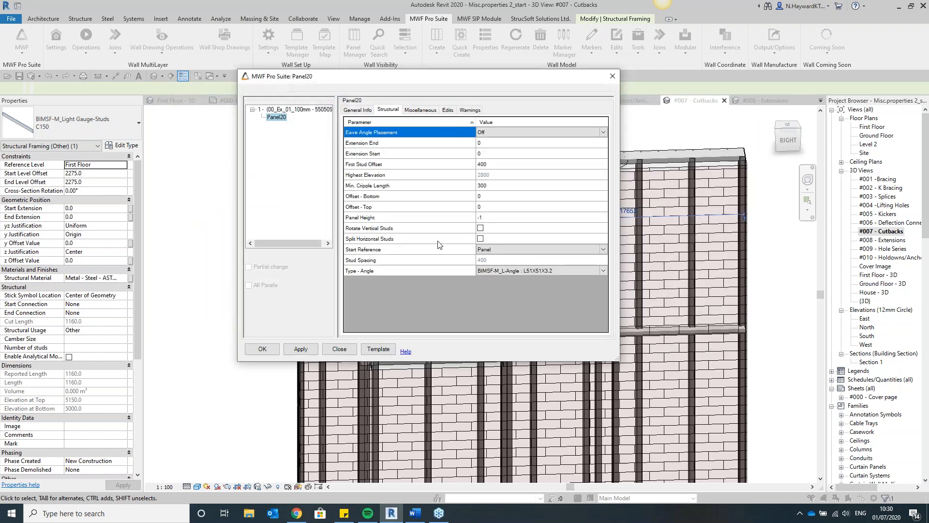
pyautogui.click(480, 239)
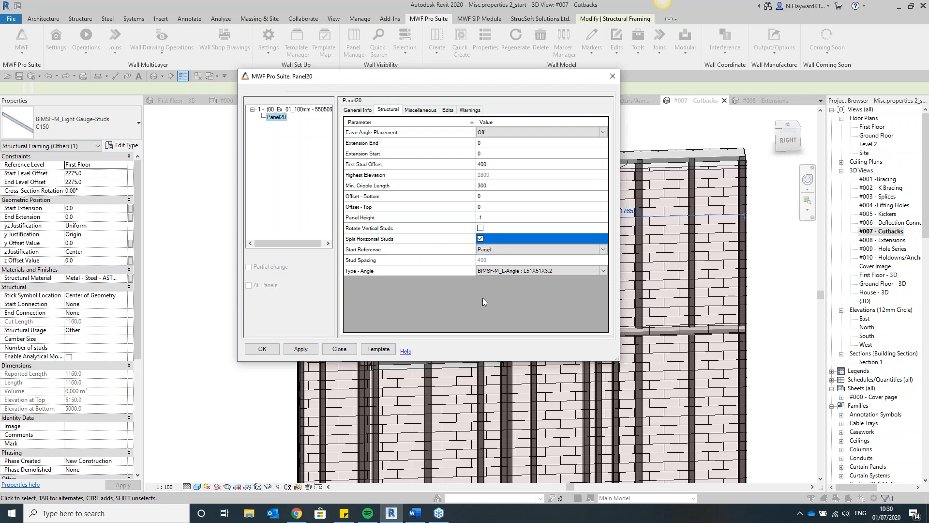
pyautogui.click(267, 352)
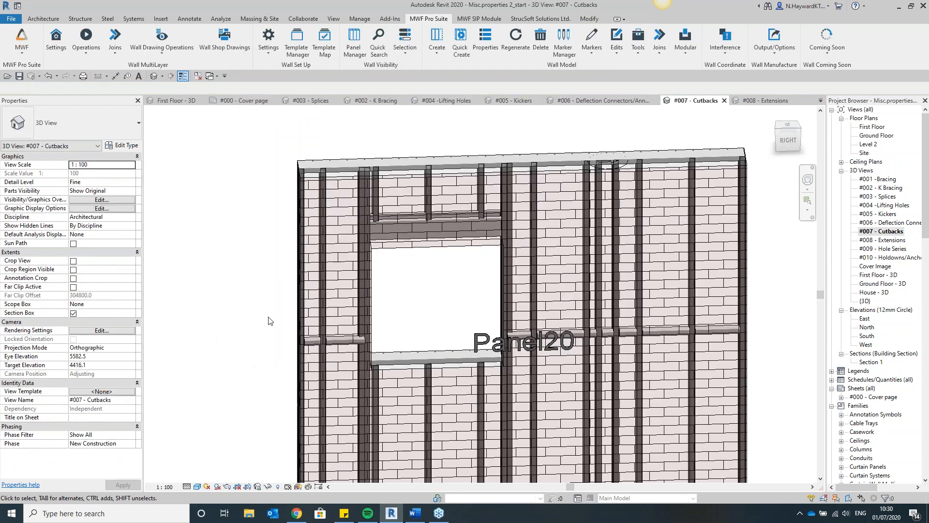
# Examine how Panel20's split C70 horizontals meet the vertical studs beside the window opening.
pyautogui.moveTo(780, 134)
pyautogui.mouseDown()
pyautogui.moveTo(792, 141)
pyautogui.moveTo(741, 150)
pyautogui.mouseUp()
pyautogui.scroll(2, 642, 300)
pyautogui.scroll(2, 594, 344)
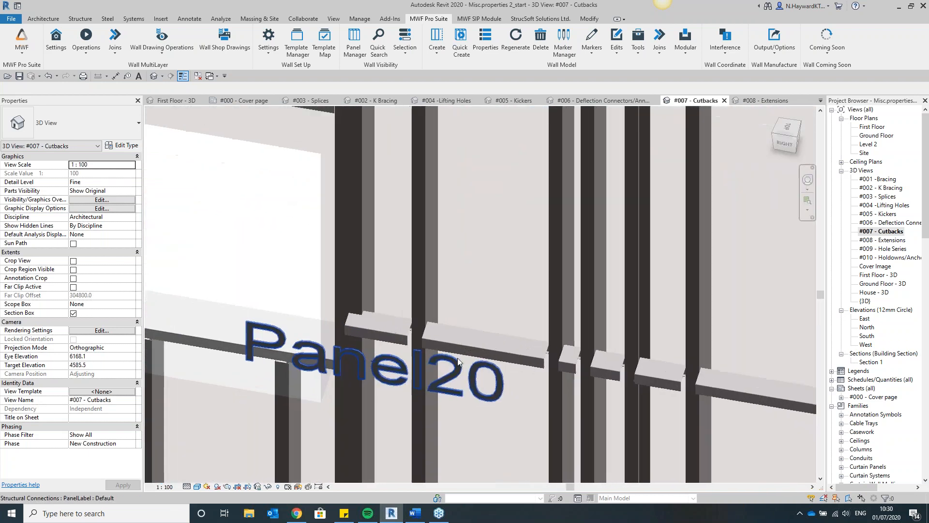
pyautogui.scroll(-3, 540, 288)
pyautogui.click(785, 144)
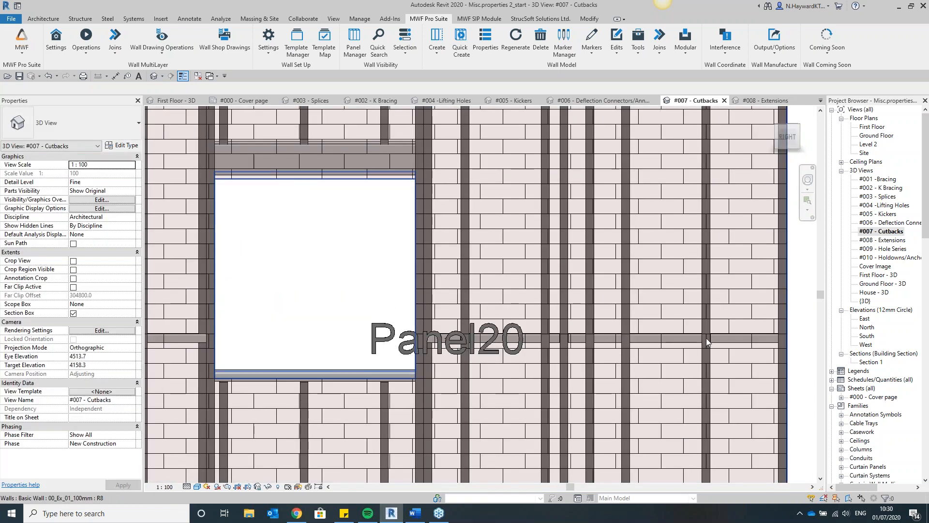
pyautogui.scroll(-3, 627, 236)
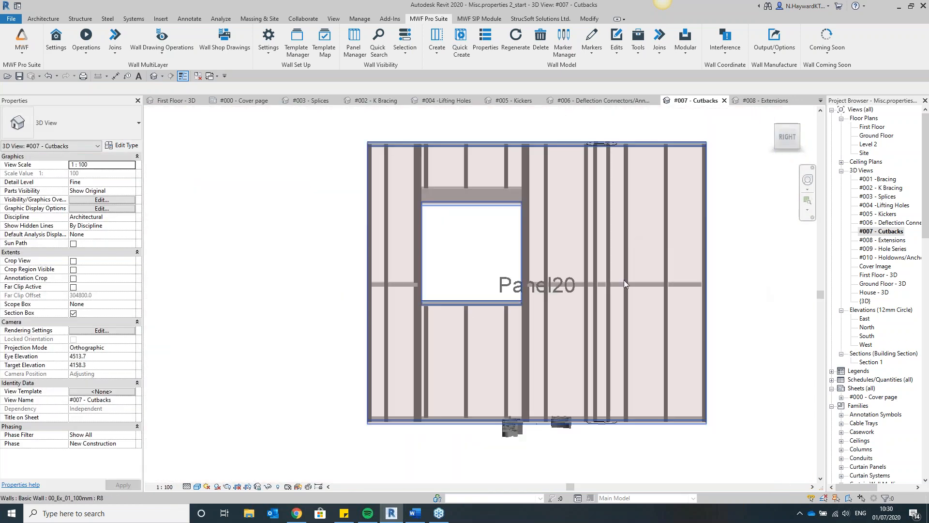
pyautogui.click(653, 283)
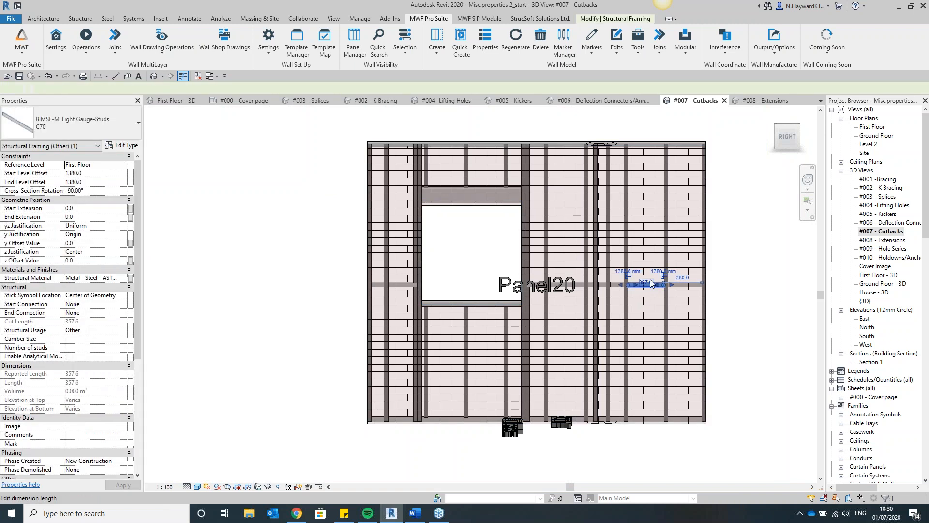
pyautogui.scroll(1, 651, 284)
pyautogui.scroll(1, 683, 282)
pyautogui.scroll(1, 731, 278)
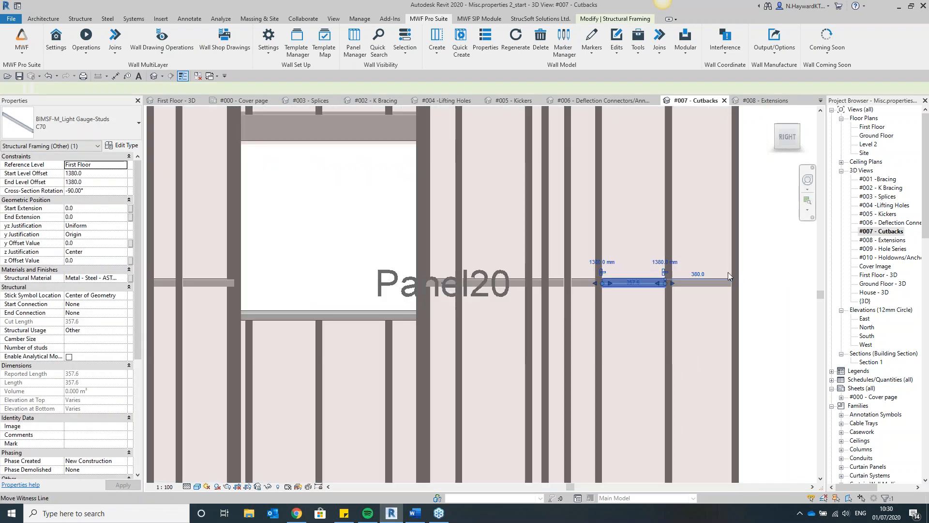
pyautogui.scroll(-1, 618, 270)
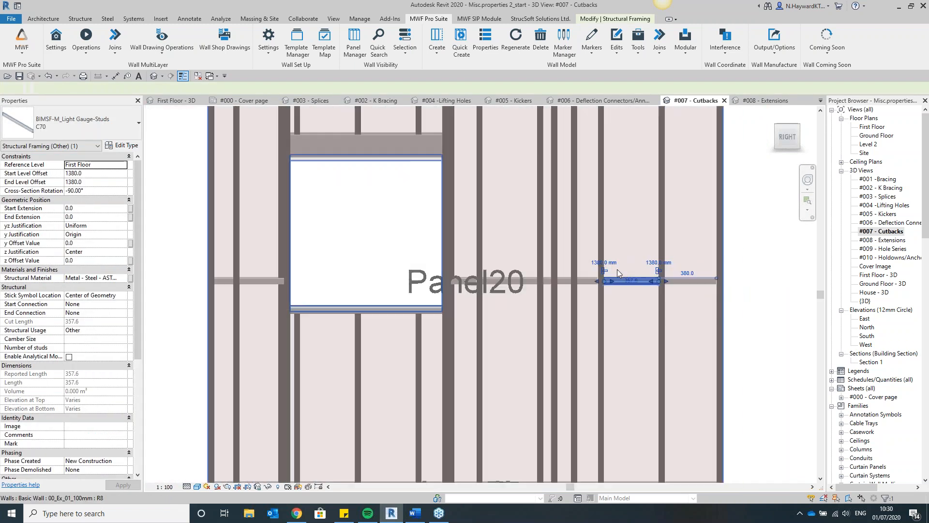
pyautogui.scroll(-2, 413, 330)
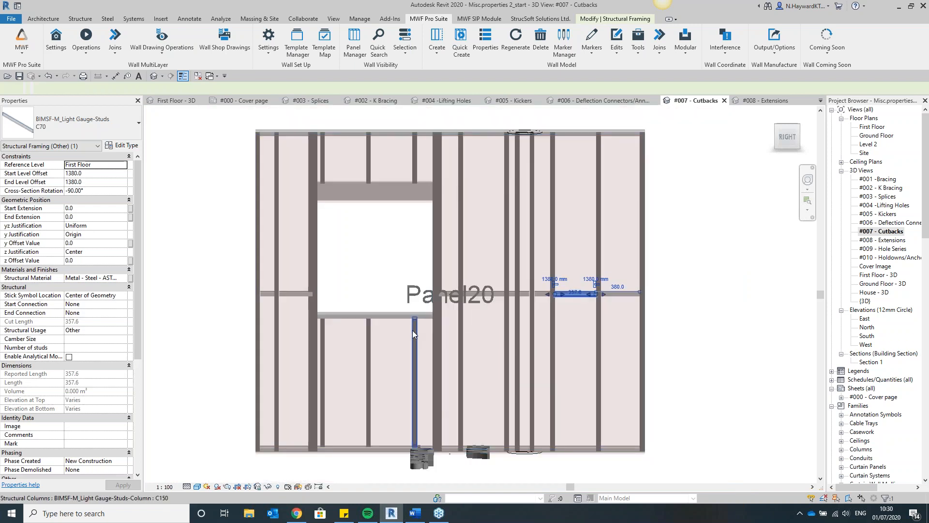
# Examine how Panel20's header, cripples and sill meet the king studs around the window opening.
pyautogui.scroll(1, 387, 434)
pyautogui.moveTo(785, 138); pyautogui.dragTo(788, 145)
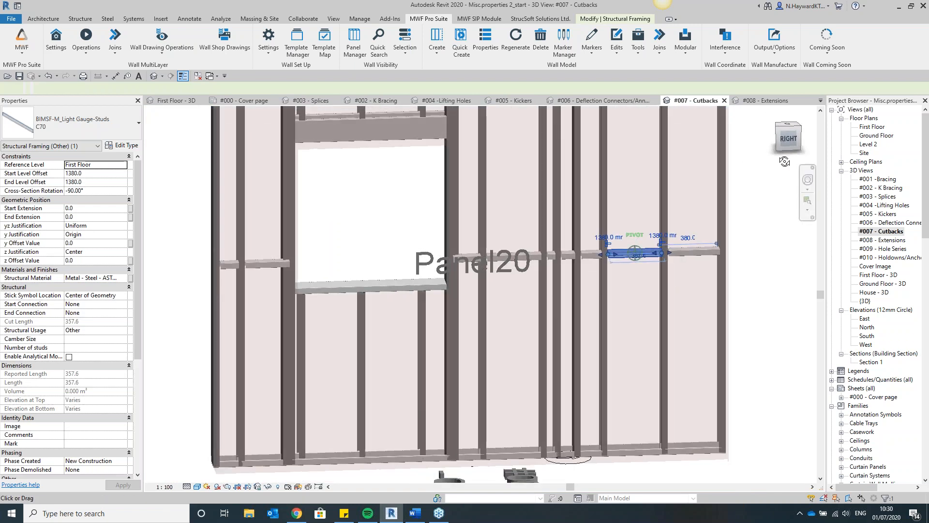
pyautogui.scroll(-1, 388, 432)
pyautogui.scroll(2, 365, 132)
pyautogui.click(365, 182)
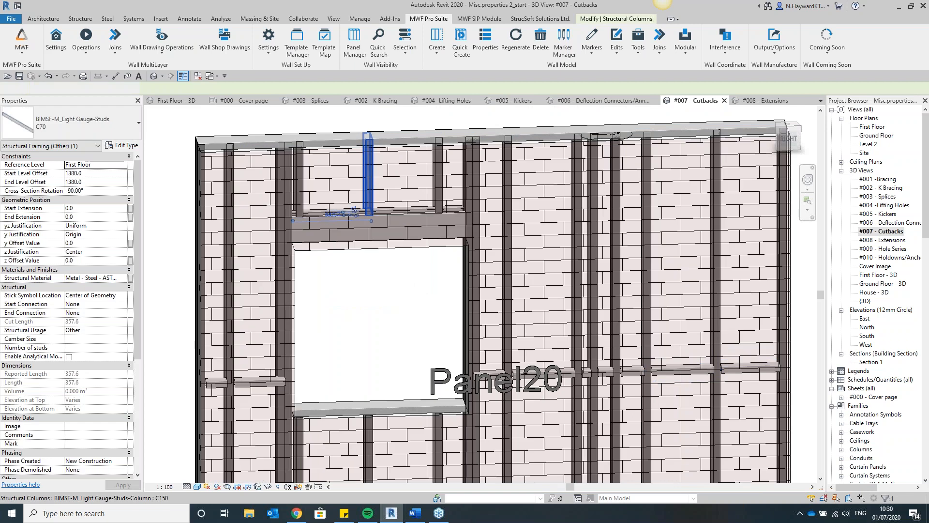
pyautogui.scroll(2, 381, 207)
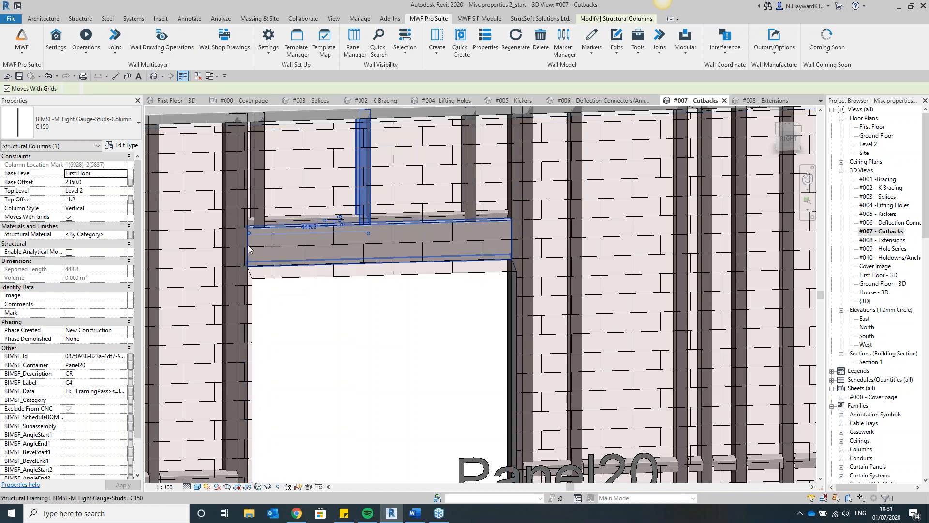
pyautogui.scroll(-3, 440, 204)
pyautogui.moveTo(806, 138); pyautogui.dragTo(777, 145)
pyautogui.scroll(5, 426, 305)
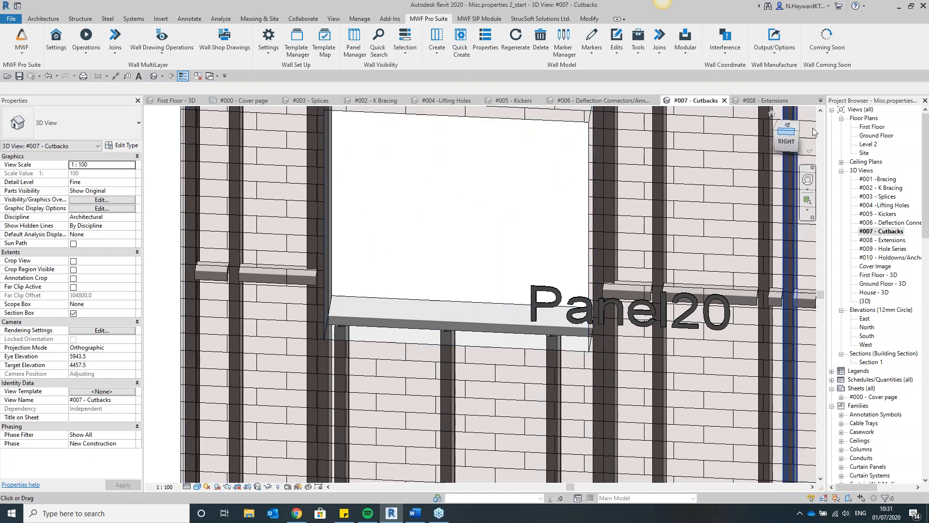
# Switch to the #008 - Extensions 3D view and orient it to show Panel19 from the right and slightly above.
pyautogui.click(773, 103)
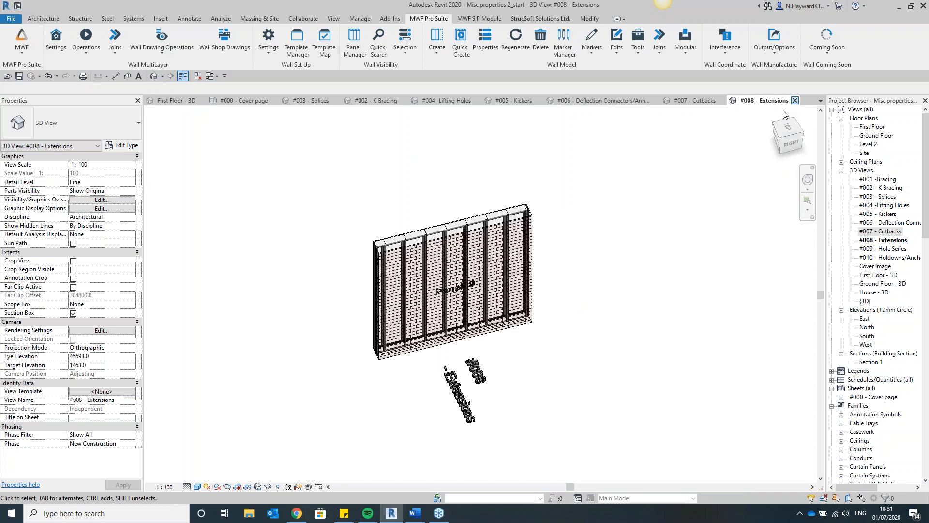
pyautogui.click(791, 142)
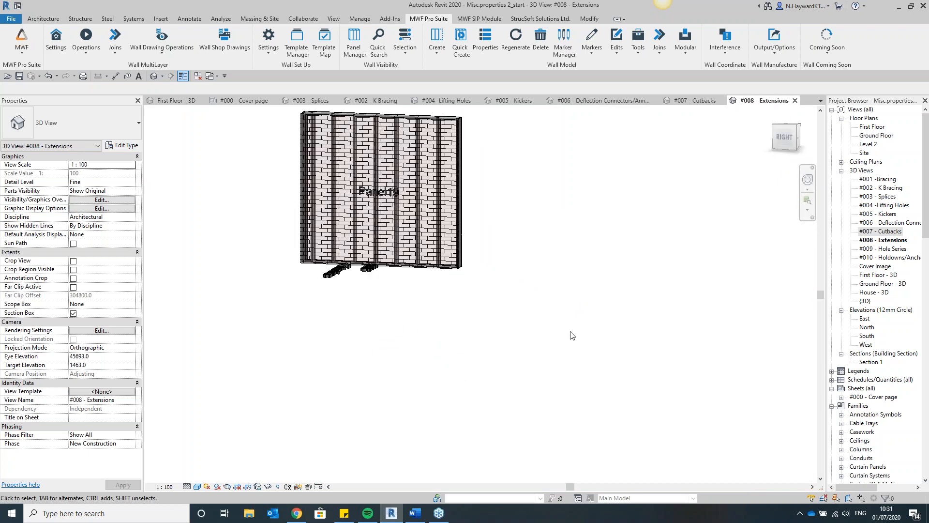
pyautogui.keyDown('shift'); pyautogui.moveTo(547, 232); pyautogui.dragTo(542, 271, button='middle'); pyautogui.keyUp('shift')
pyautogui.scroll(4, 443, 290)
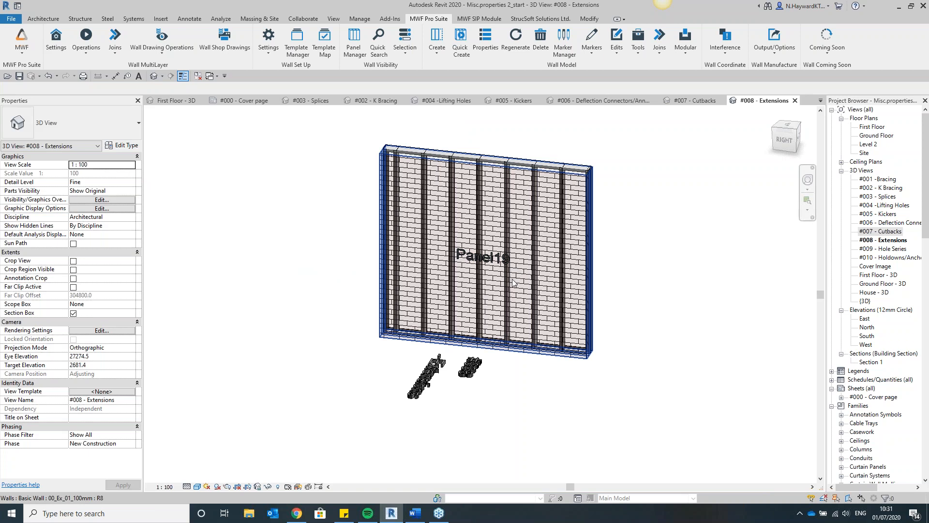
# Open the Extensions settings in Panel19's miscellaneous properties and enable extensions.
pyautogui.click(536, 276)
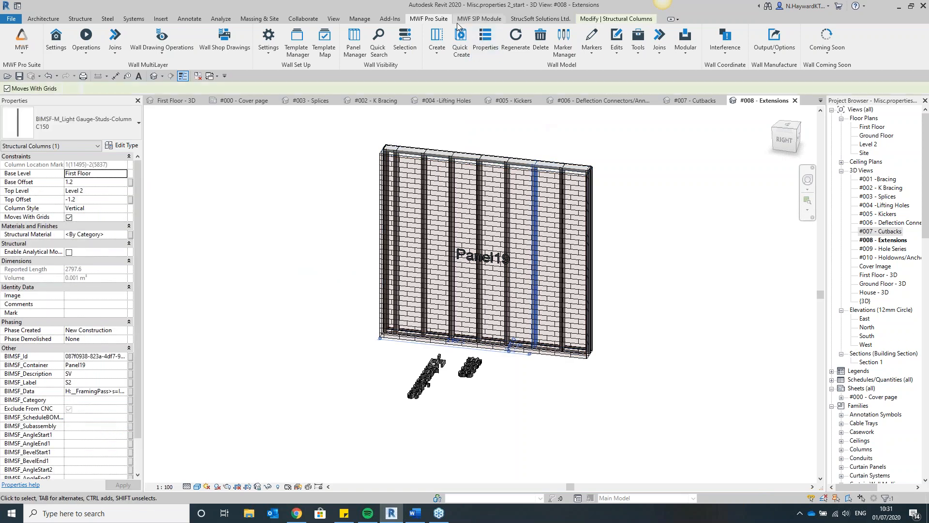
pyautogui.click(486, 42)
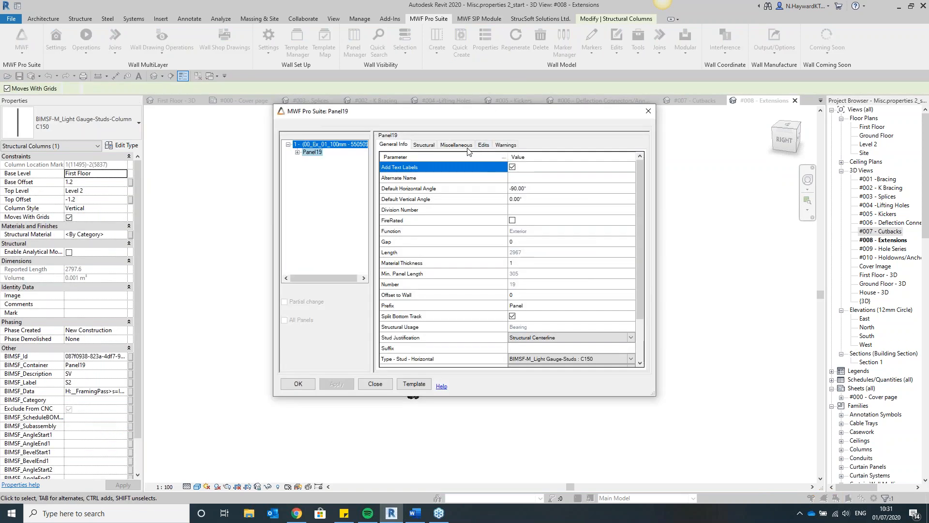
pyautogui.click(460, 144)
pyautogui.scroll(-3, 487, 262)
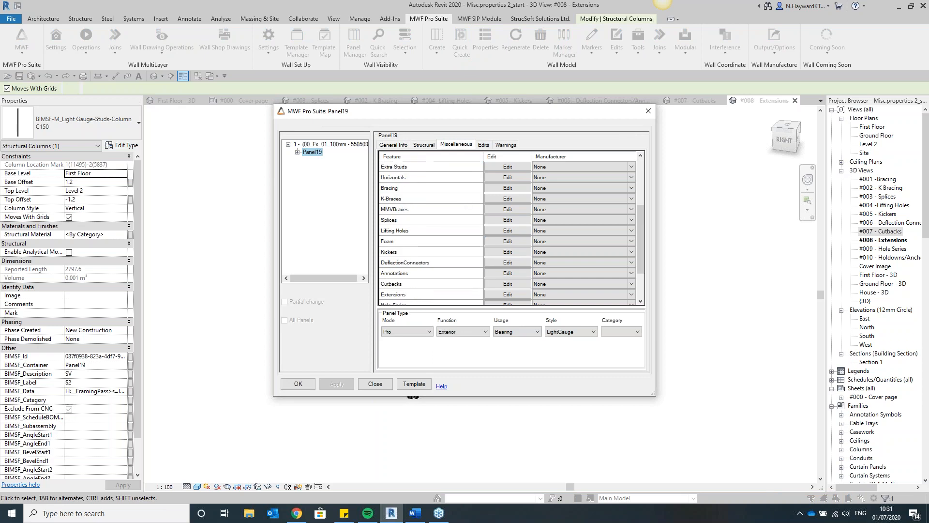
pyautogui.click(507, 294)
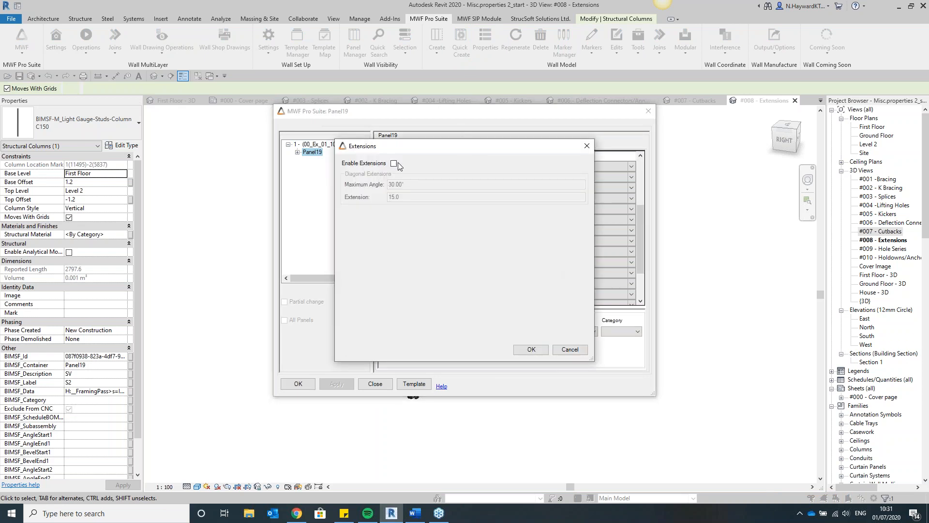
pyautogui.click(395, 164)
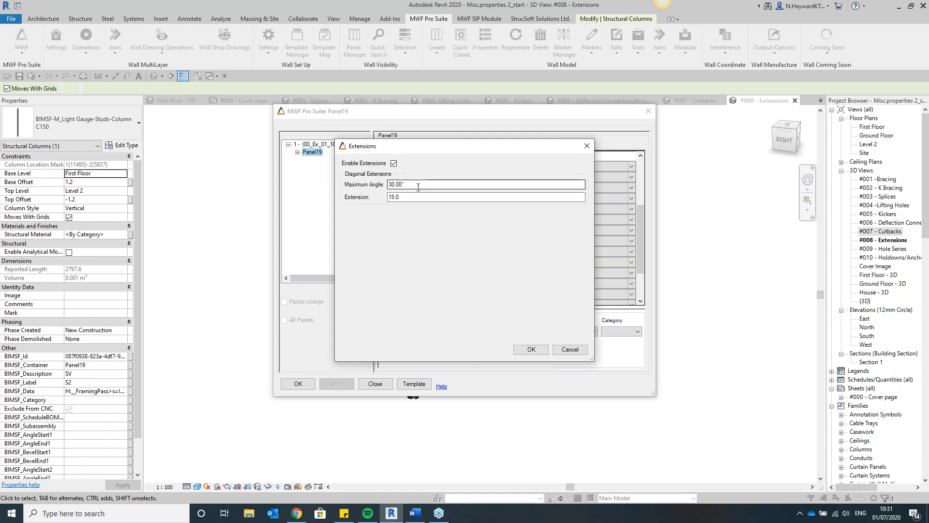
# Set Panel19's diagonal extensions to a maximum angle of 90° and an extension of 50, and apply the changes.
pyautogui.click(392, 185)
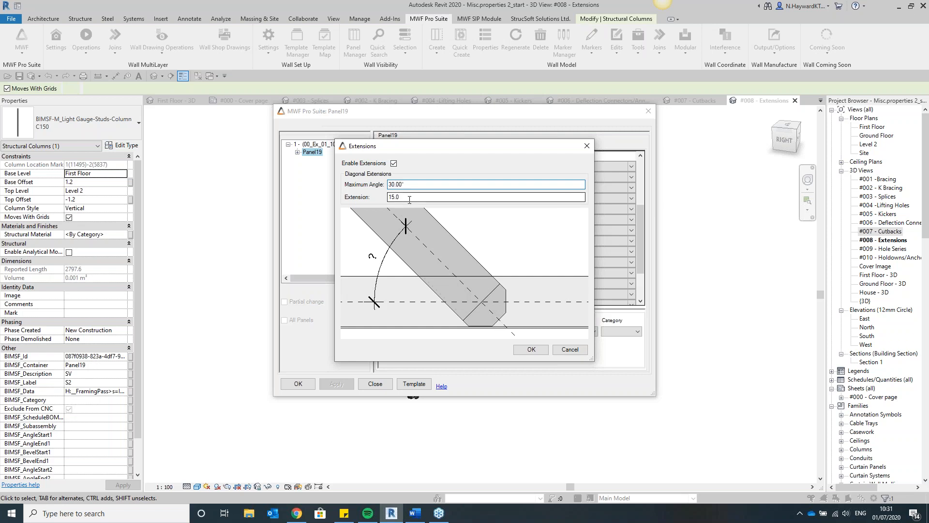
pyautogui.click(411, 198)
pyautogui.hotkey('shift', 'Tab')
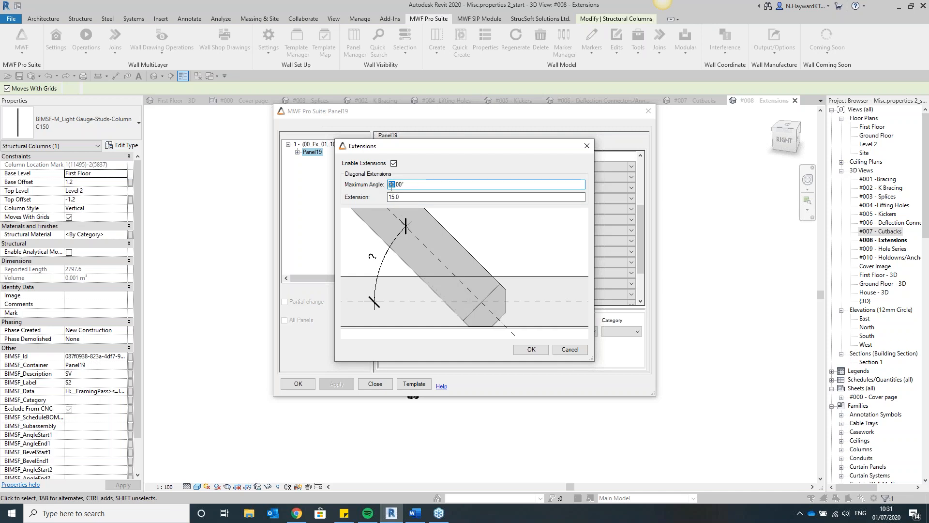
pyautogui.write('9')
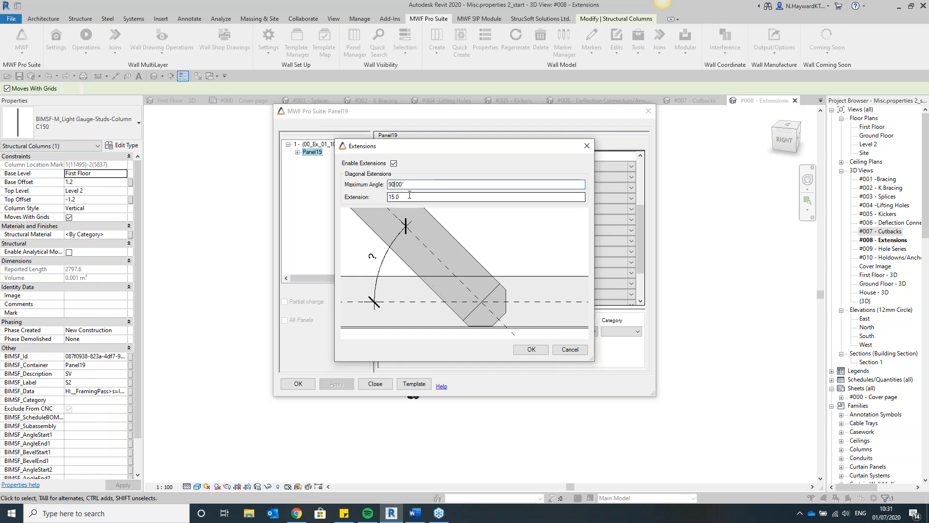
pyautogui.click(409, 195)
pyautogui.doubleClick(394, 196)
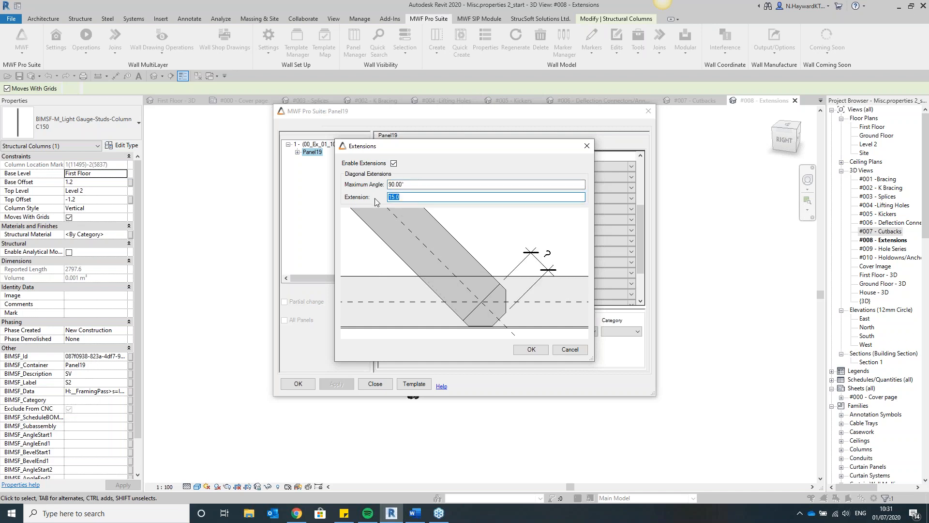
pyautogui.write('50')
pyautogui.click(531, 349)
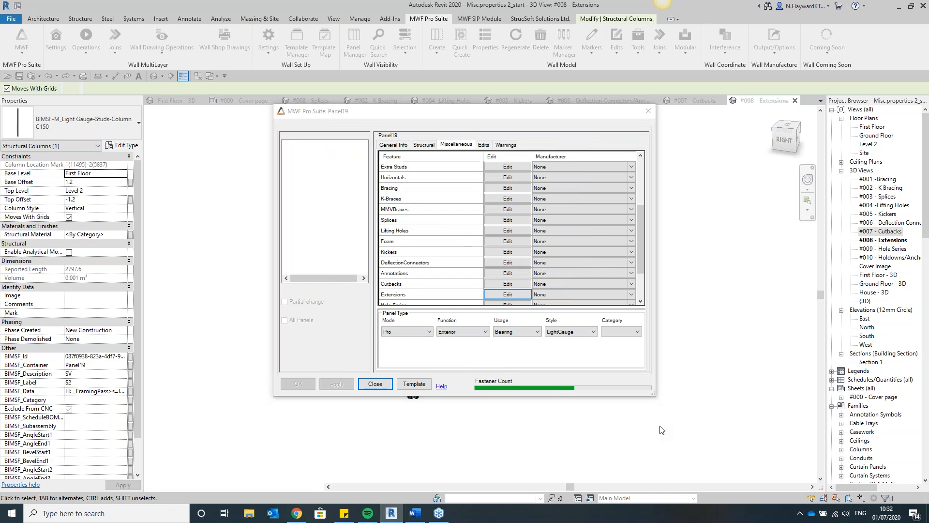
# Examine how Panel19's vertical studs extend past the top track, from the right side and from an angle.
pyautogui.click(784, 140)
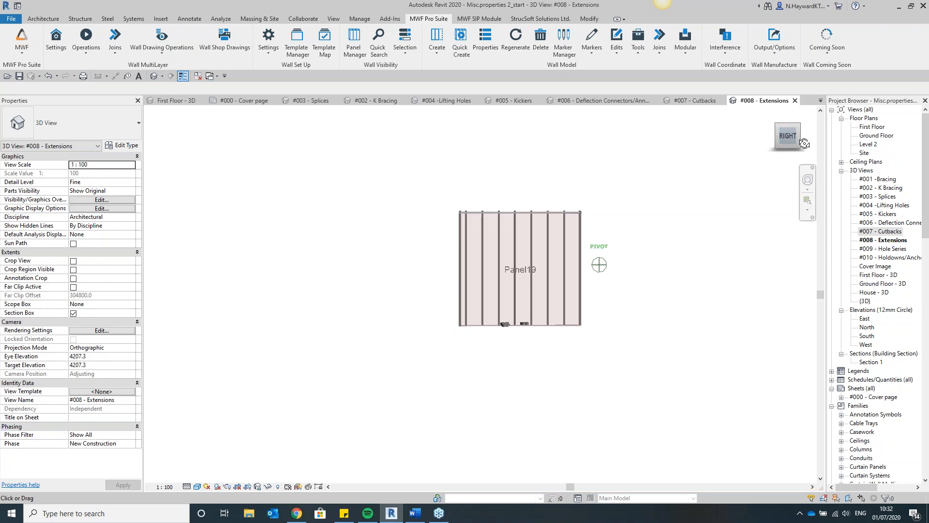
pyautogui.scroll(5, 525, 240)
pyautogui.scroll(-4, 520, 180)
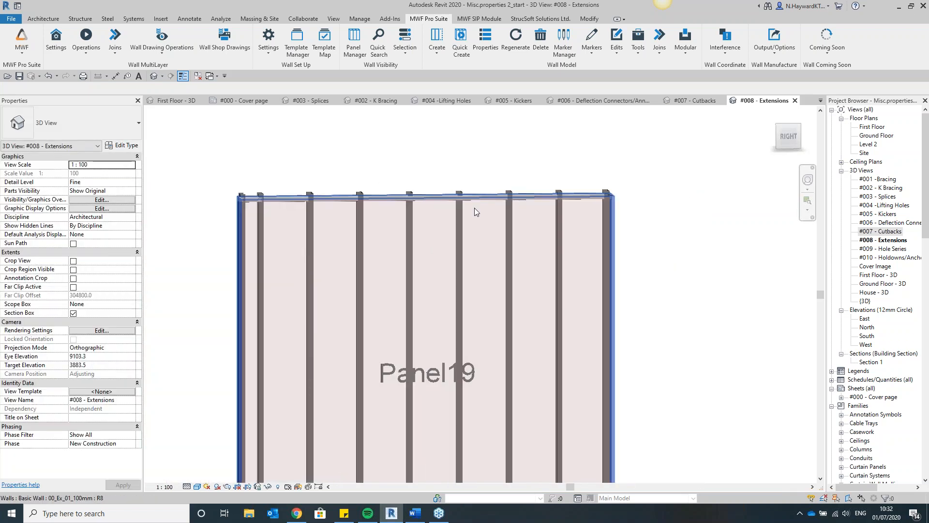
pyautogui.scroll(-1, 475, 208)
pyautogui.moveTo(780, 136); pyautogui.dragTo(788, 144)
pyautogui.scroll(-2, 349, 249)
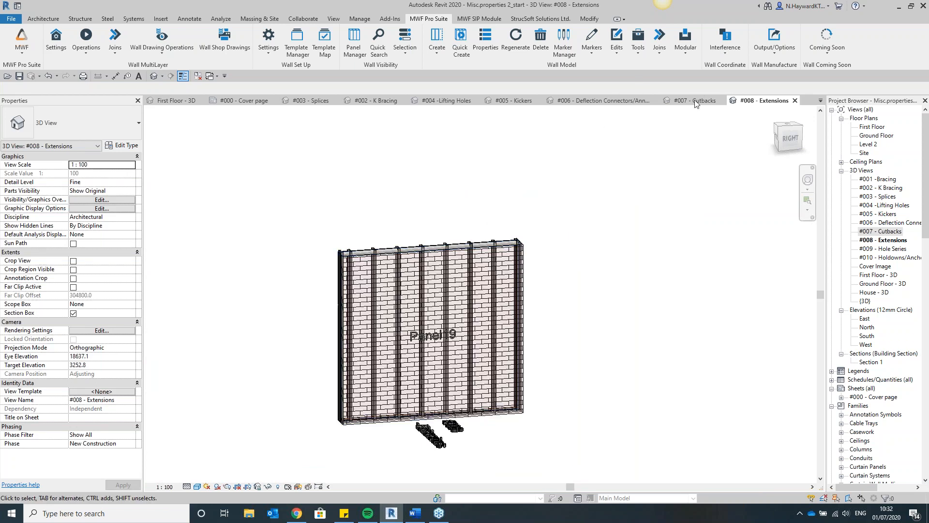
pyautogui.scroll(1, 481, 270)
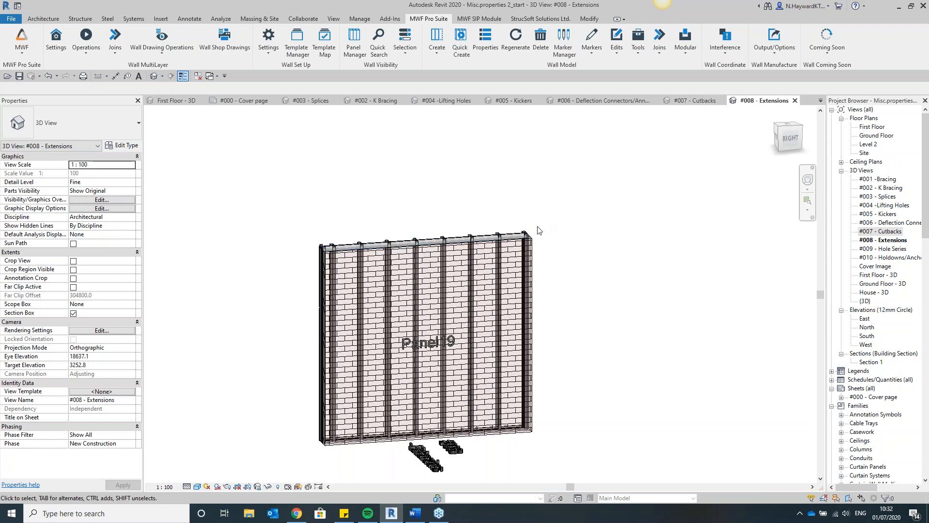
# Switch to the #009 - Hole Series 3D view and open Panel24's properties in an enlarged dialog.
pyautogui.doubleClick(886, 248)
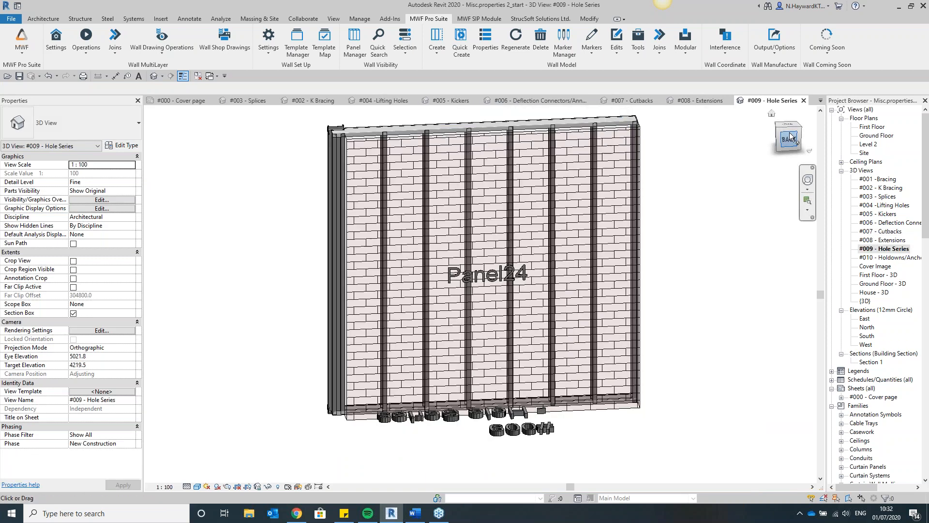
pyautogui.scroll(-3, 489, 281)
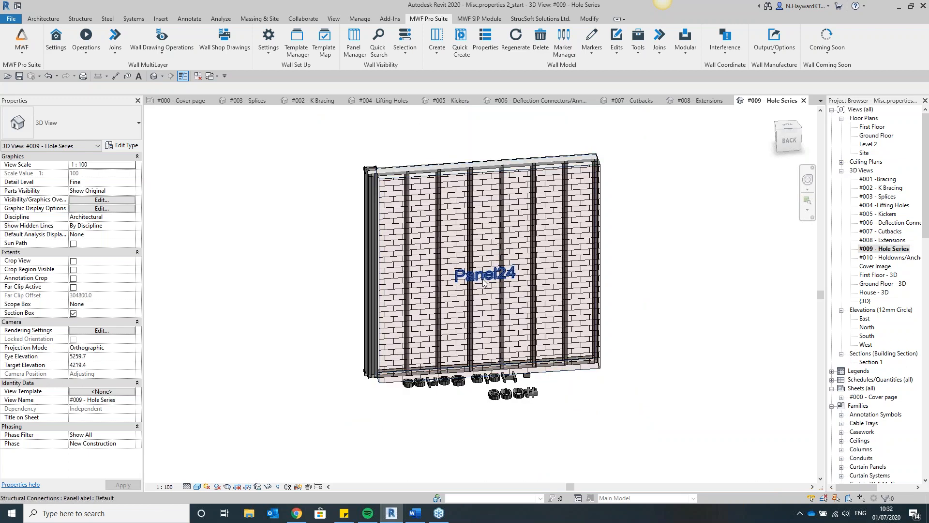
pyautogui.click(502, 249)
pyautogui.click(697, 248)
pyautogui.click(485, 52)
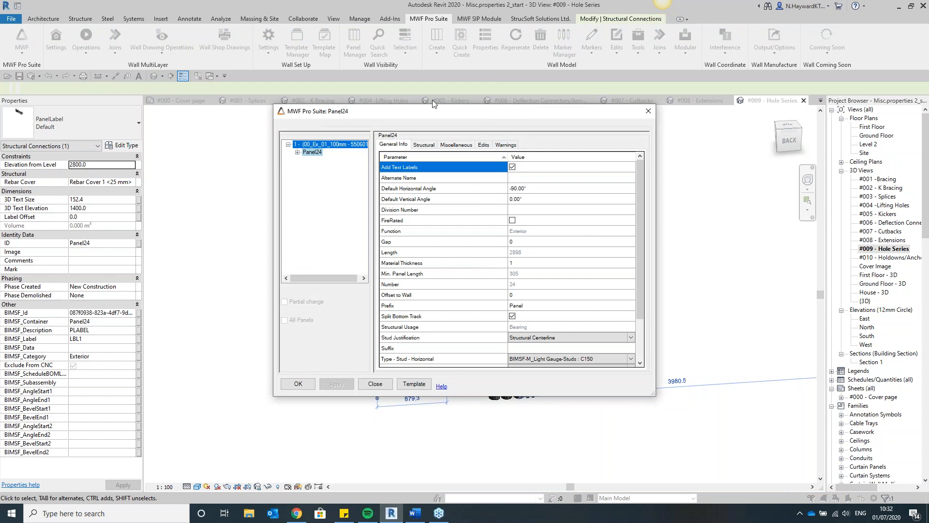
pyautogui.moveTo(651, 391); pyautogui.dragTo(703, 443)
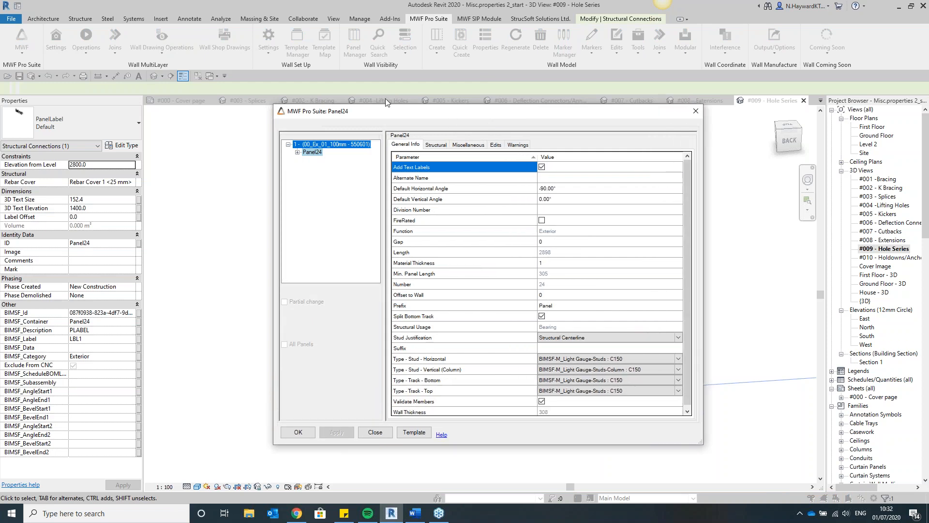
# Open the Hole Series settings from Panel24's miscellaneous features and enlarge the dialog to show the full hole types table.
pyautogui.click(469, 144)
pyautogui.scroll(-3, 509, 278)
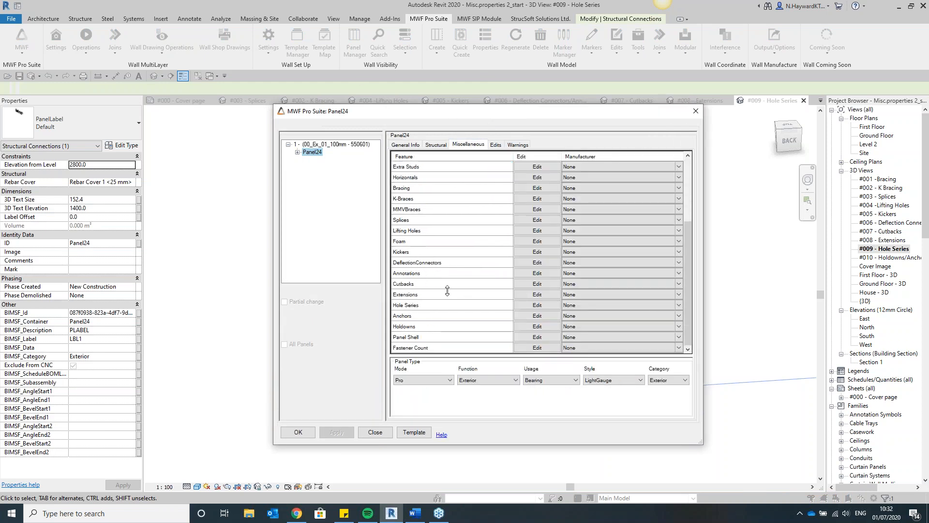
pyautogui.click(527, 304)
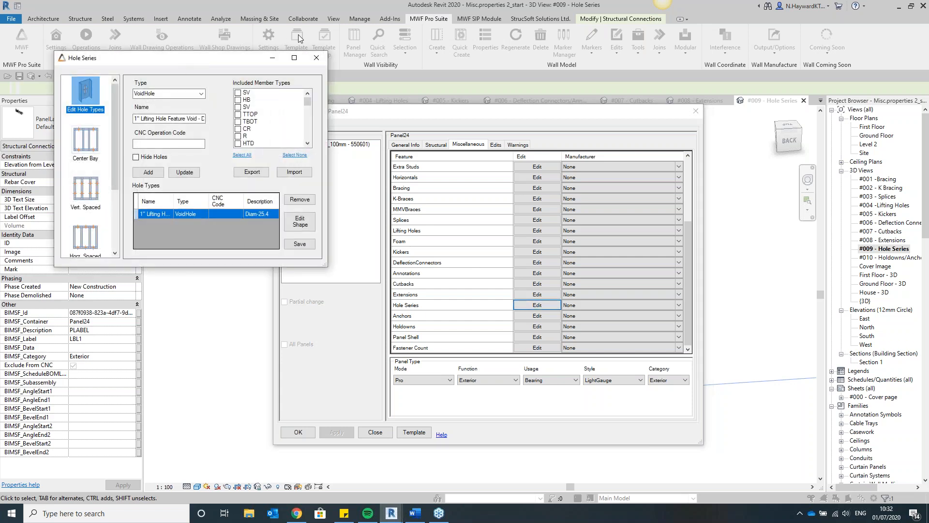
pyautogui.moveTo(213, 58); pyautogui.dragTo(239, 38)
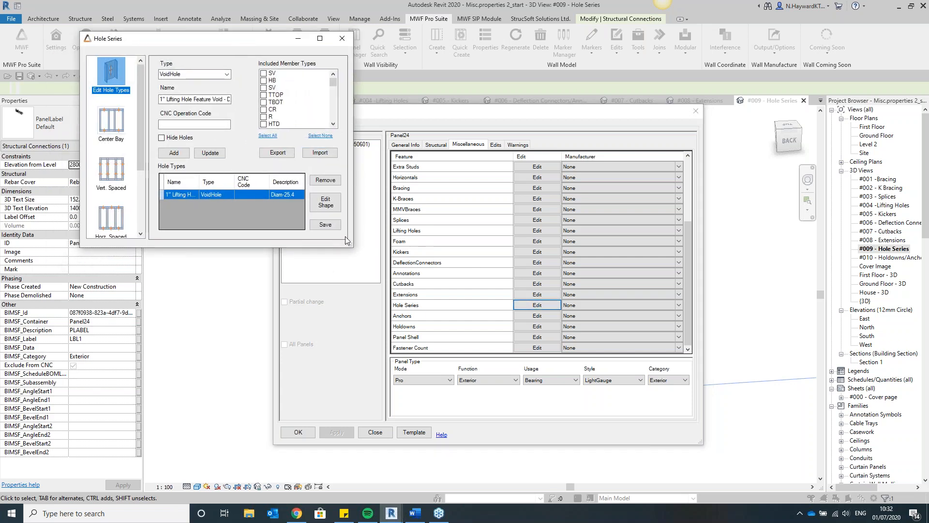
pyautogui.moveTo(347, 237); pyautogui.dragTo(417, 339)
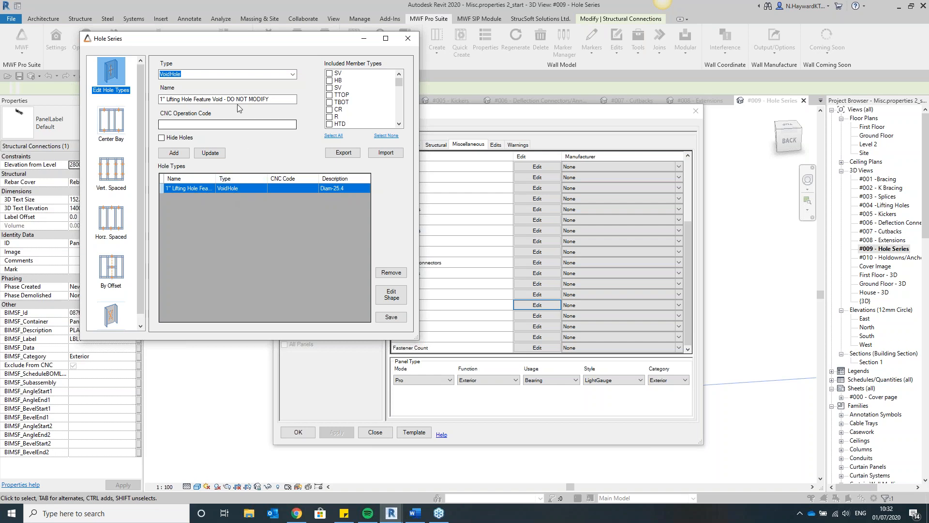
# Add a WebNotch hole type named WN that includes all member types.
pyautogui.click(293, 74)
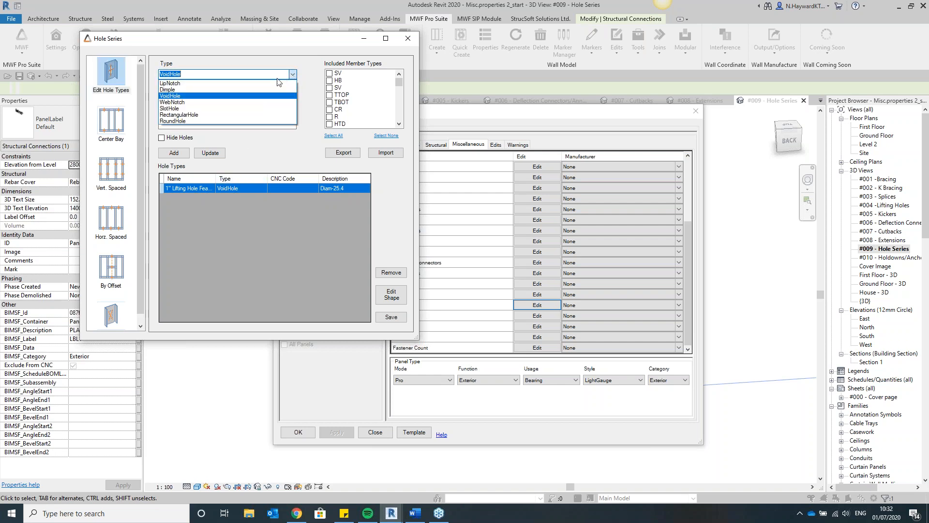
pyautogui.click(223, 102)
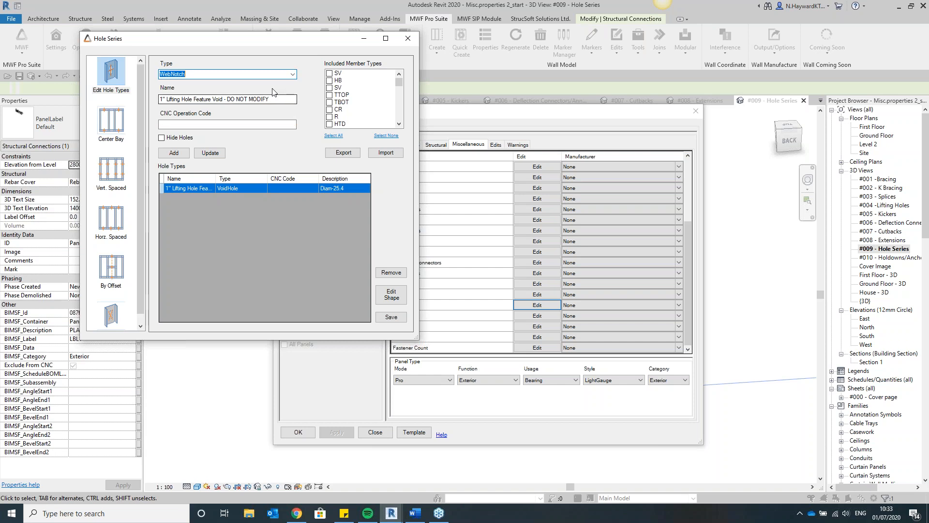
pyautogui.moveTo(270, 100); pyautogui.dragTo(158, 105)
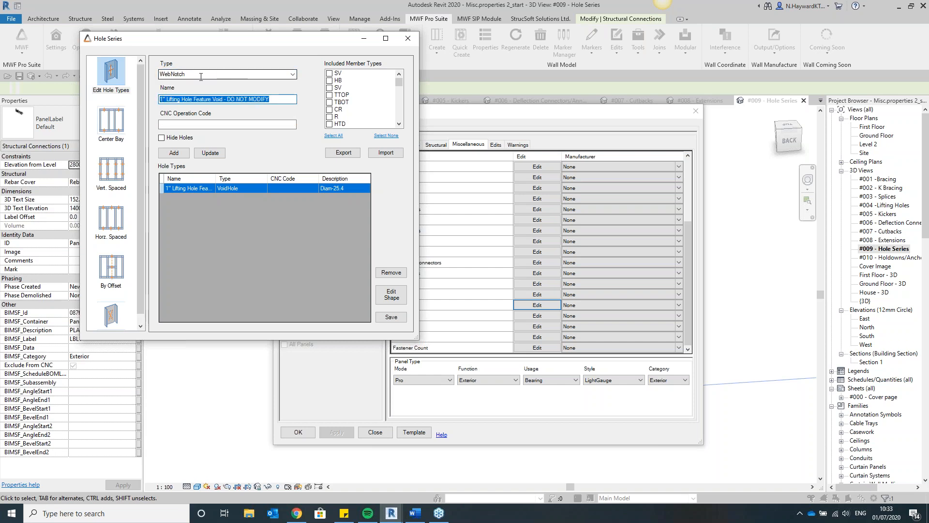
pyautogui.write('WN')
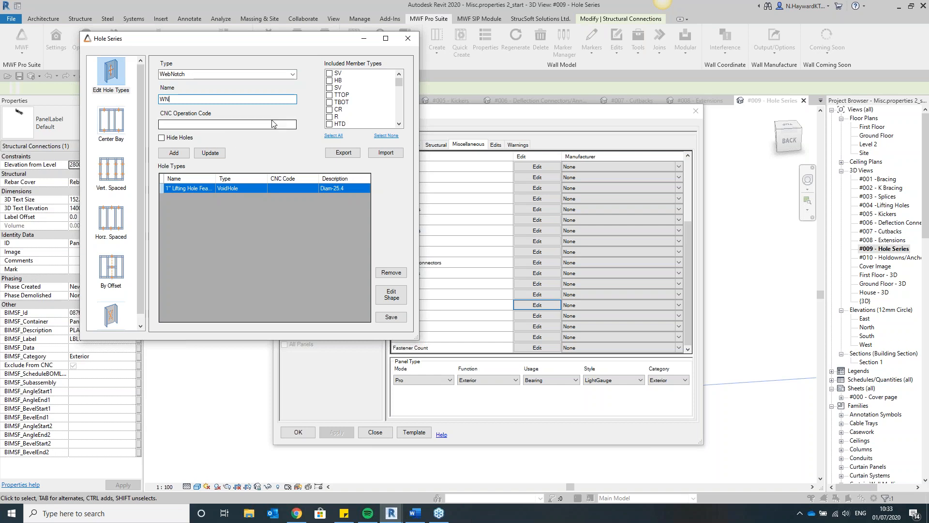
pyautogui.scroll(-3, 342, 72)
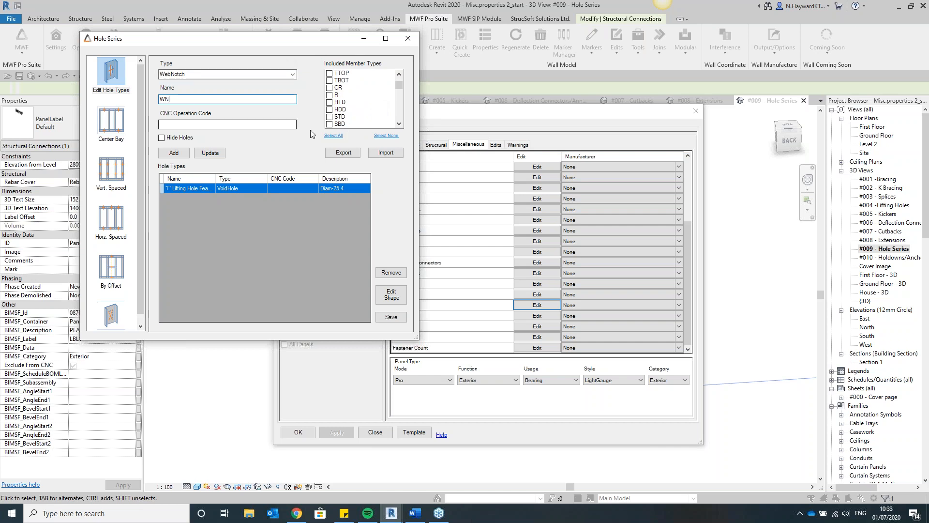
pyautogui.click(339, 137)
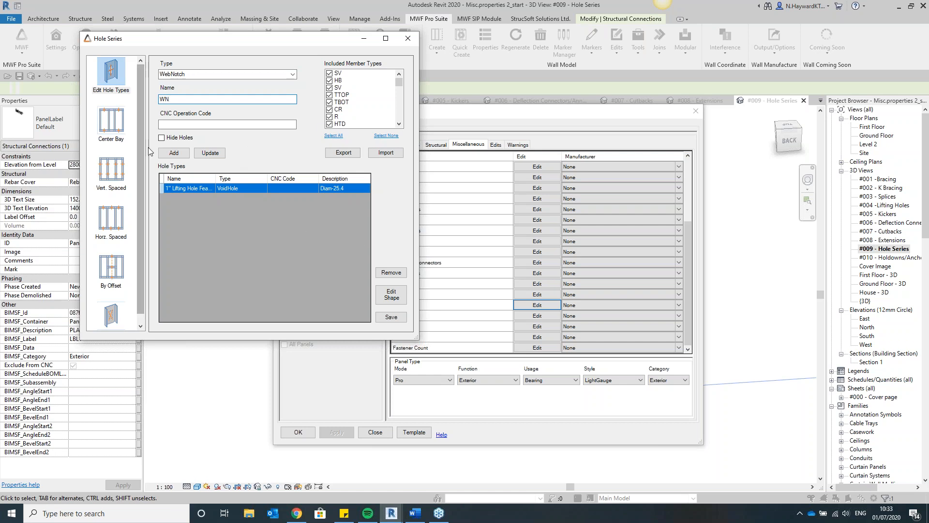
pyautogui.click(174, 153)
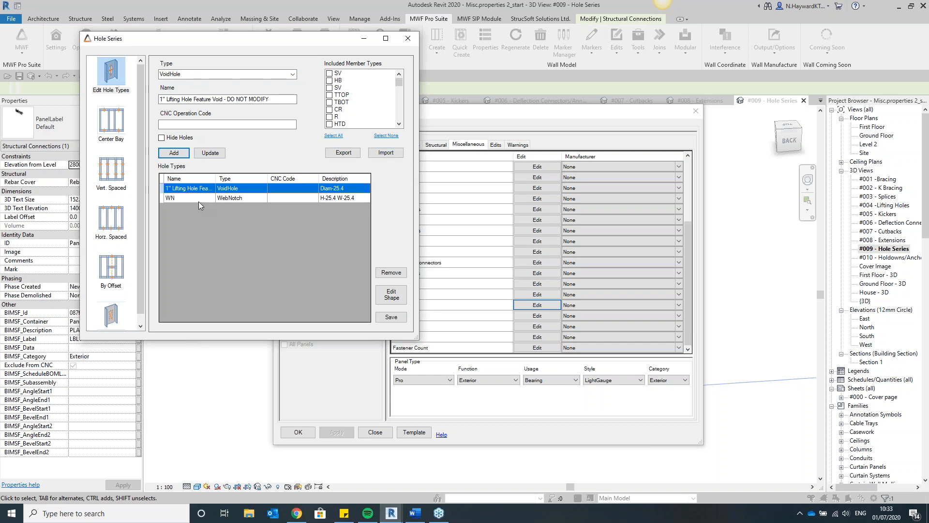
# Set the WN web notch's width and height to 50 and save the shape.
pyautogui.click(228, 200)
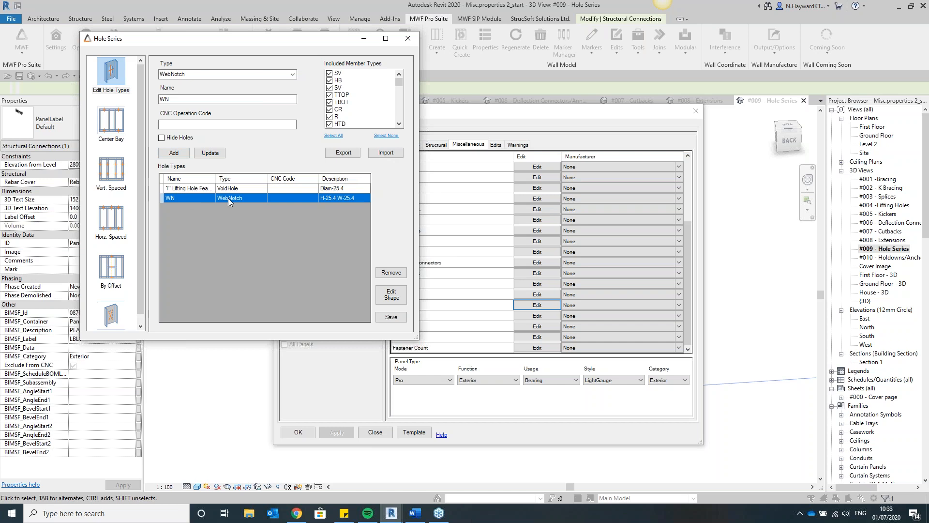
pyautogui.click(391, 294)
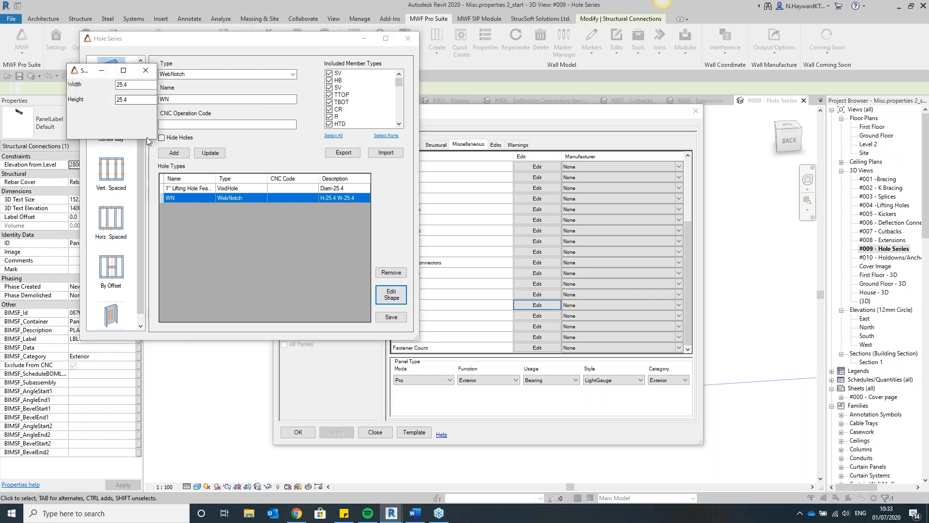
pyautogui.moveTo(148, 141); pyautogui.dragTo(290, 251)
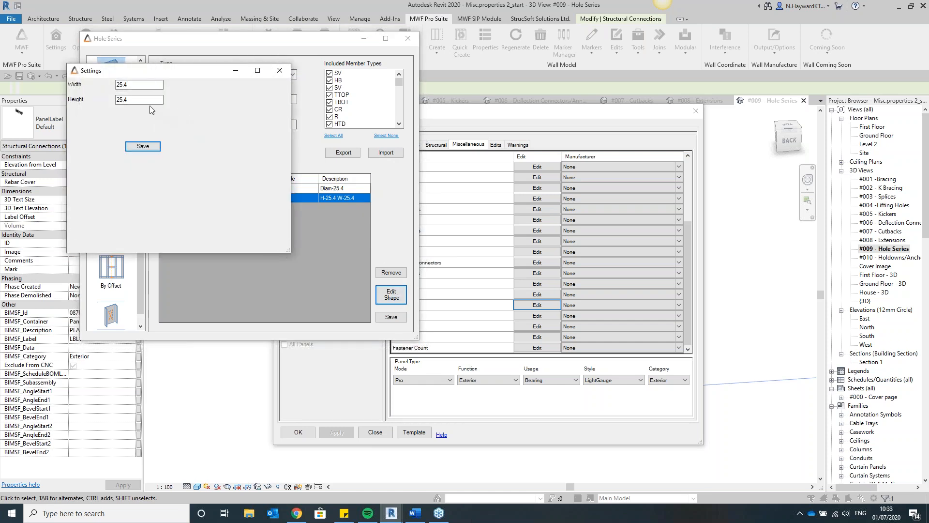
pyautogui.press('Tab')
pyautogui.write('50')
pyautogui.press('Tab')
pyautogui.write('50')
pyautogui.click(154, 147)
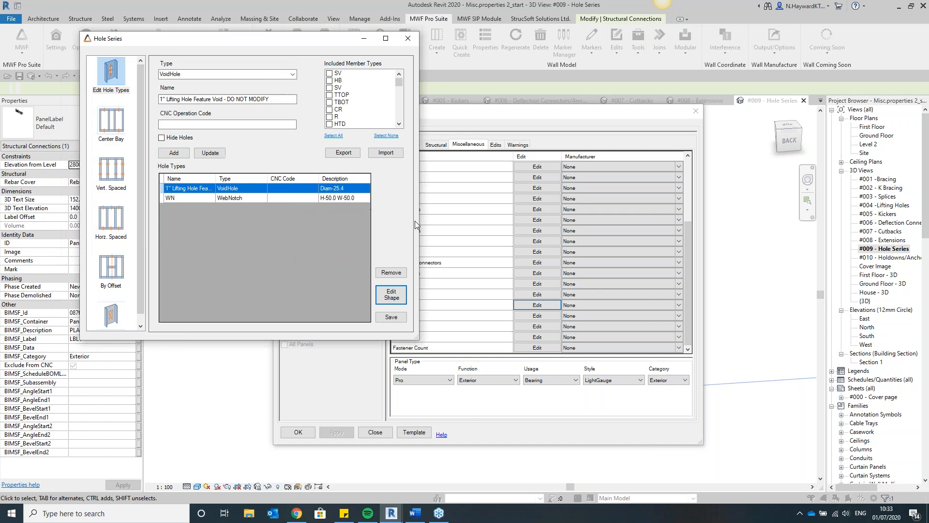
# Add a SlotHole hole type named SH that includes all member types.
pyautogui.click(293, 75)
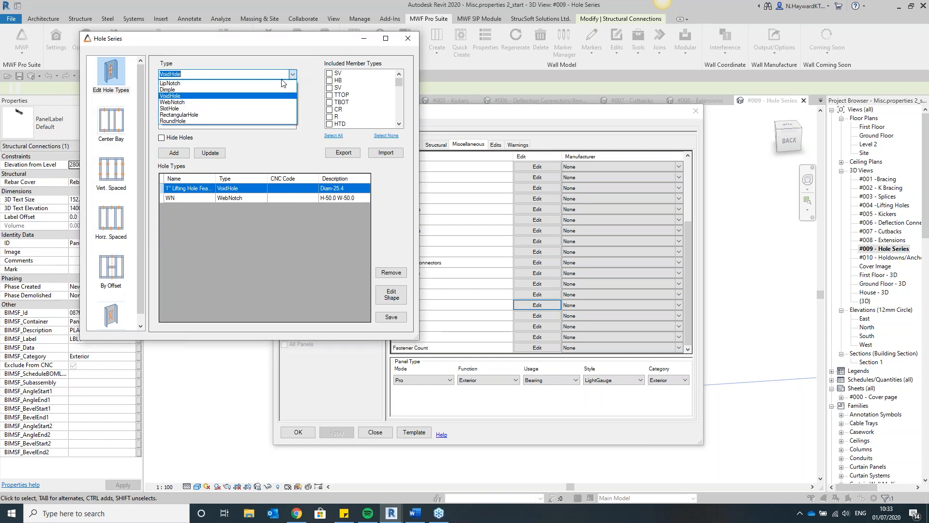
pyautogui.click(257, 108)
pyautogui.moveTo(284, 99); pyautogui.dragTo(122, 46)
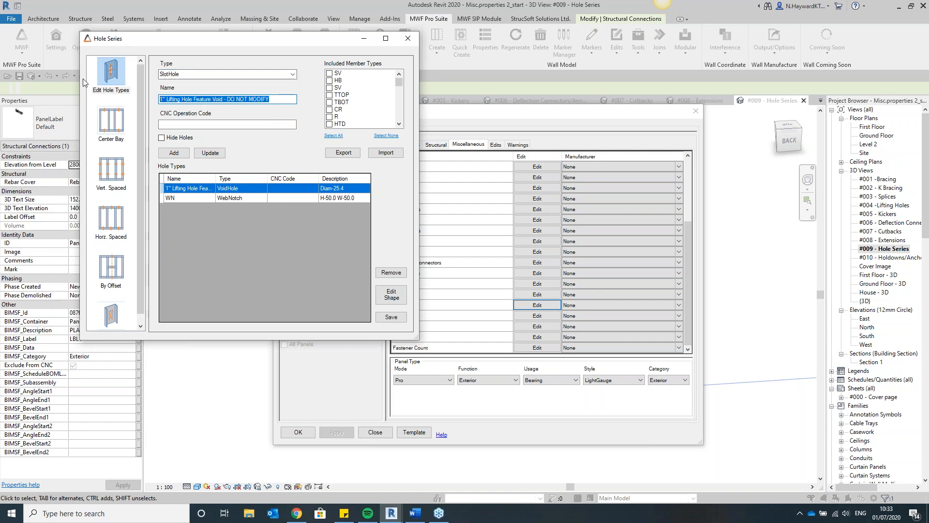
pyautogui.write('SH')
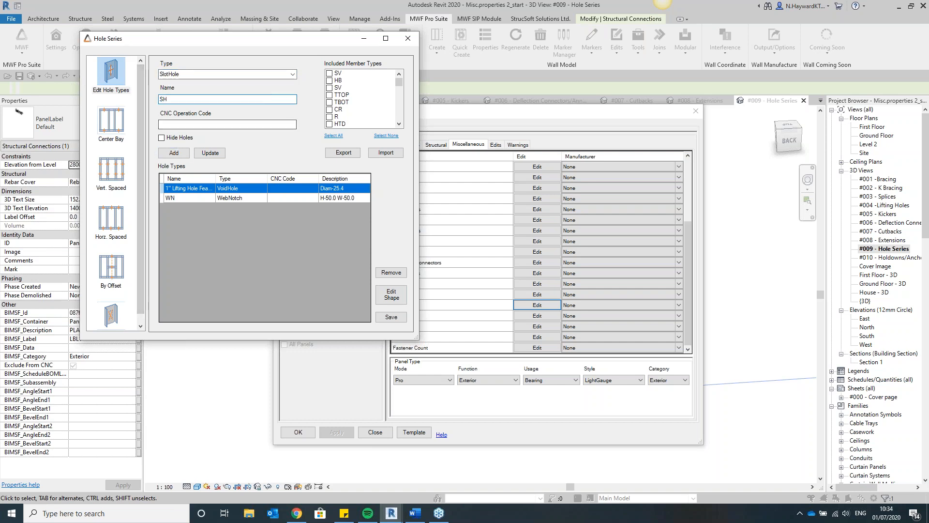
pyautogui.click(338, 139)
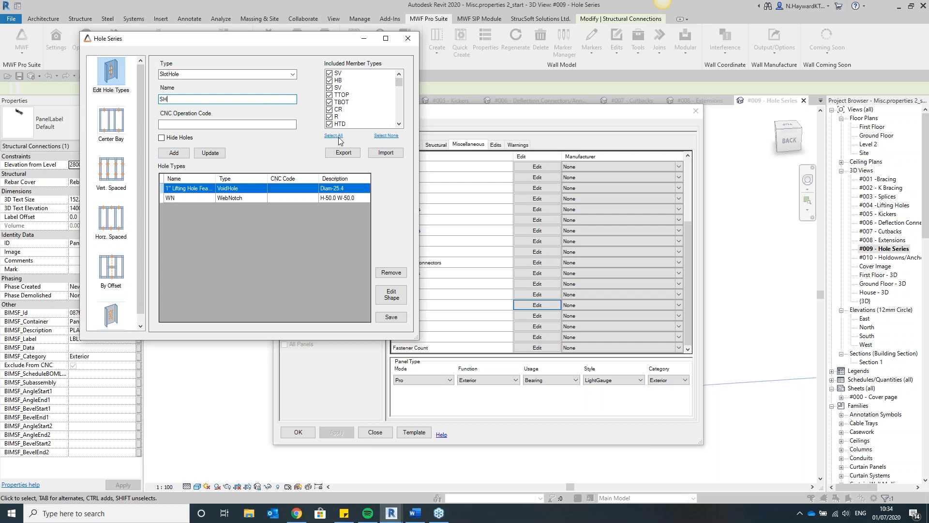
pyautogui.scroll(-2, 342, 110)
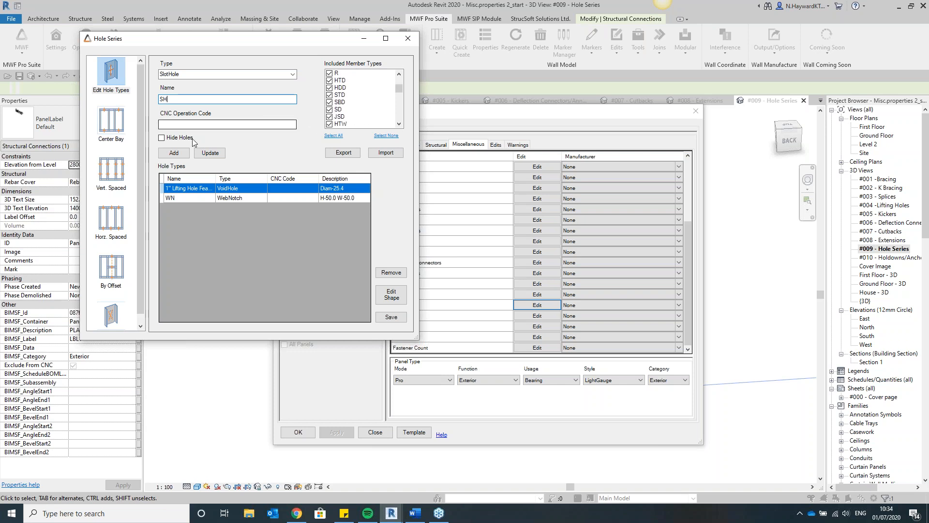
pyautogui.click(177, 153)
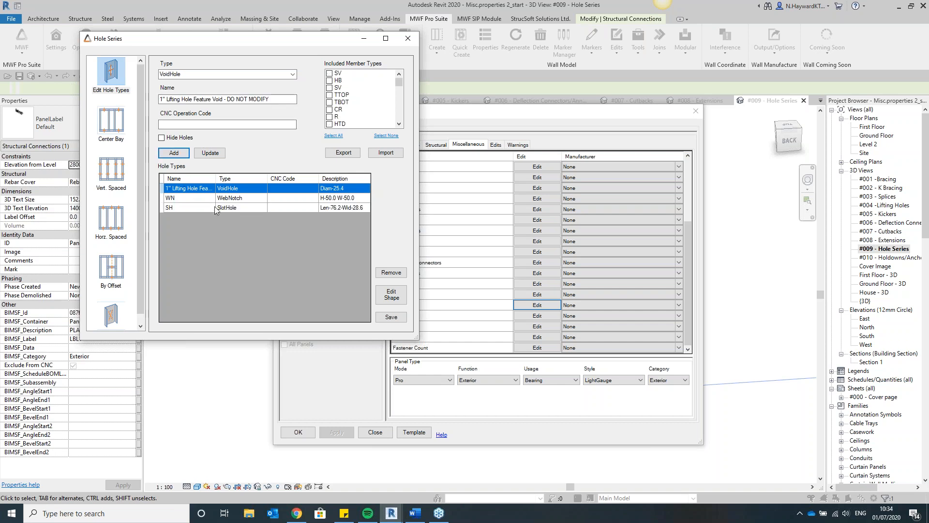
# Check the SH slot hole's center-to-center and diameter settings, save the shape as is, and review the SH and WN entries.
pyautogui.click(237, 207)
pyautogui.click(391, 295)
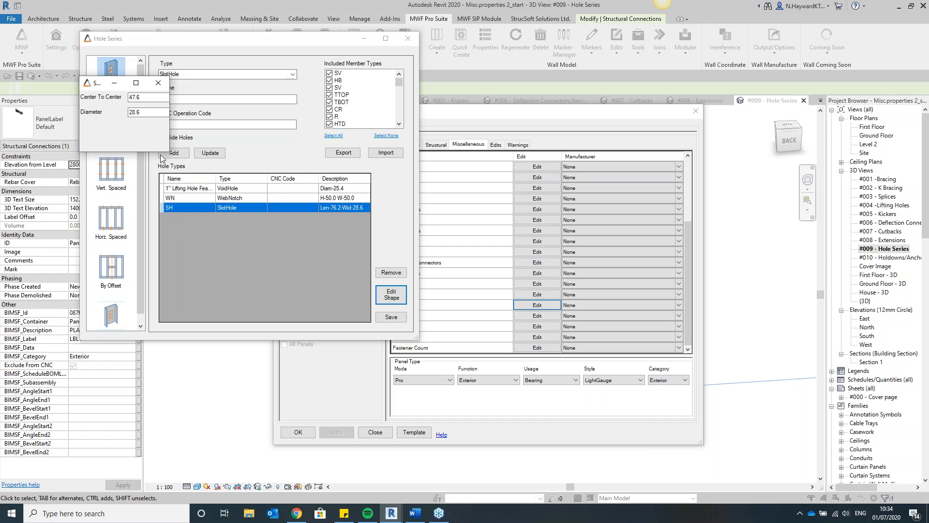
pyautogui.moveTo(165, 151); pyautogui.dragTo(319, 260)
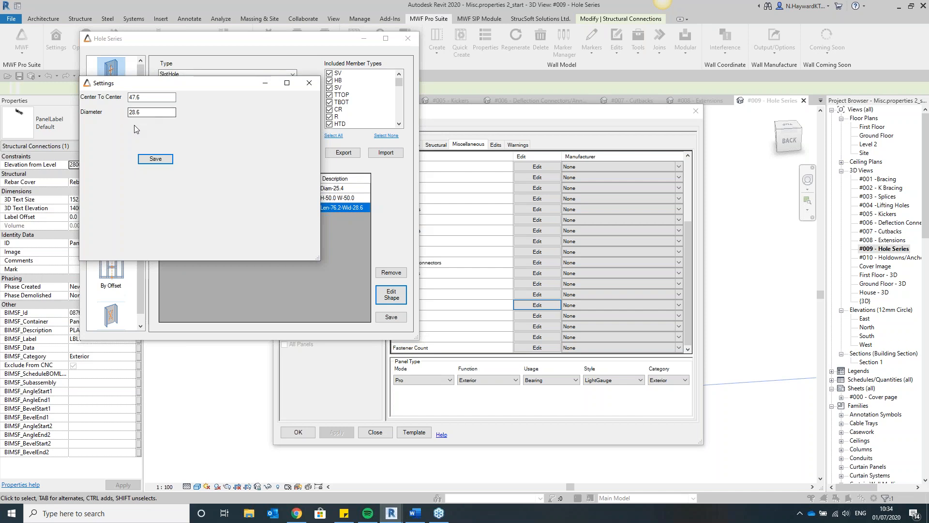
pyautogui.click(163, 164)
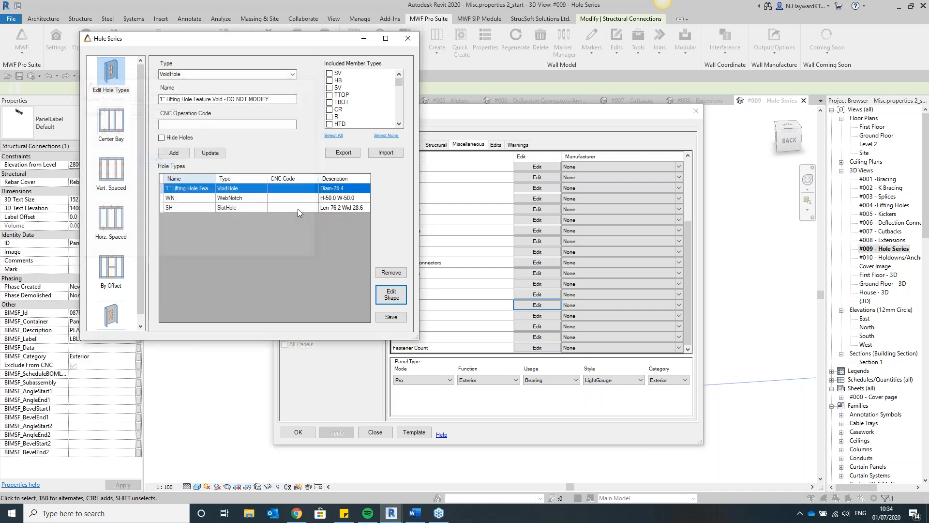
pyautogui.click(186, 207)
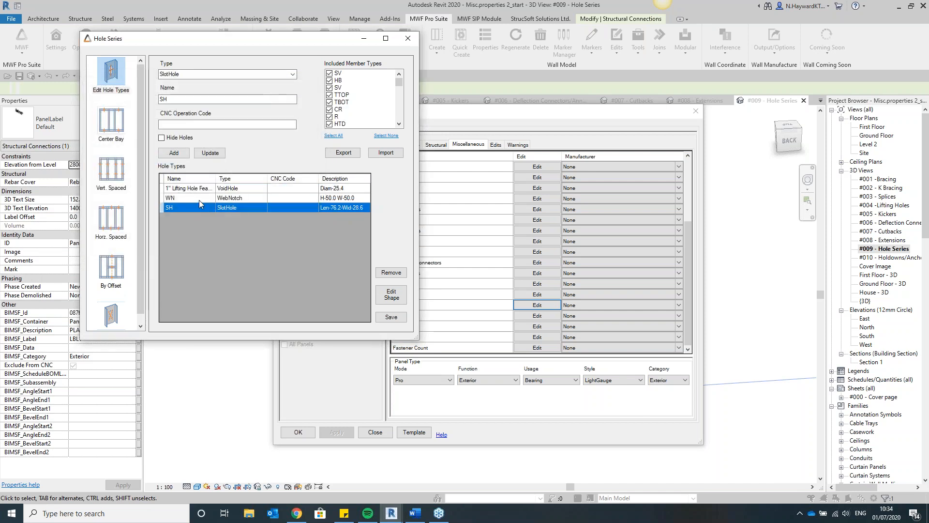
pyautogui.click(196, 199)
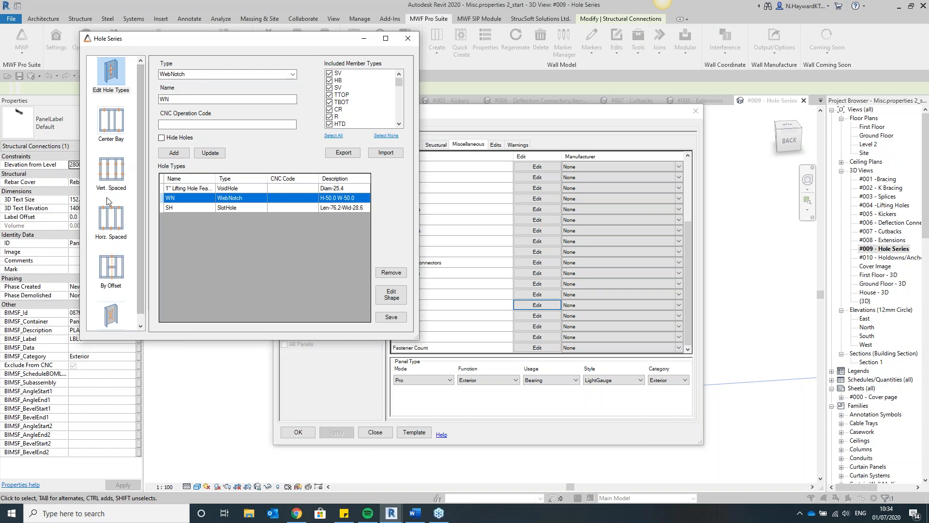
# Add a horizontally spaced hole series using SH with start offset 0, Start justification and 457.2 spacing.
pyautogui.scroll(-1, 109, 218)
pyautogui.click(115, 313)
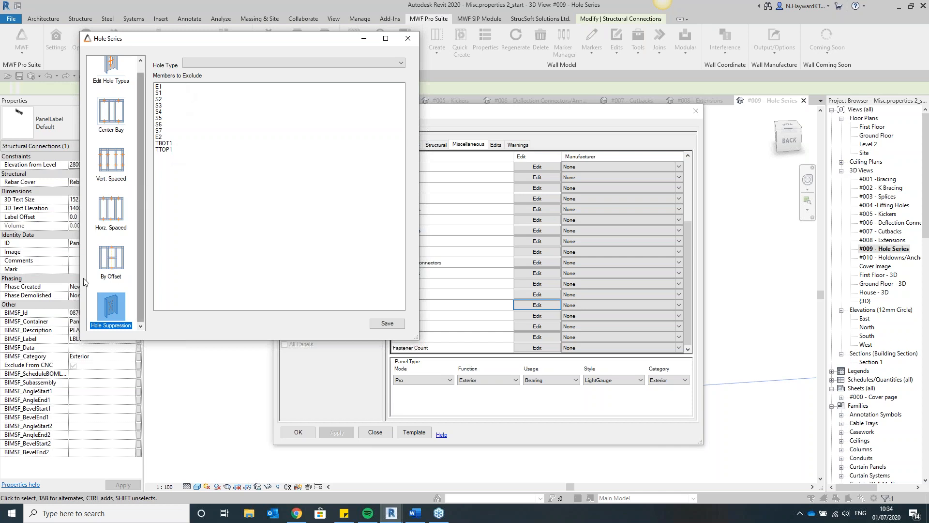
pyautogui.click(109, 257)
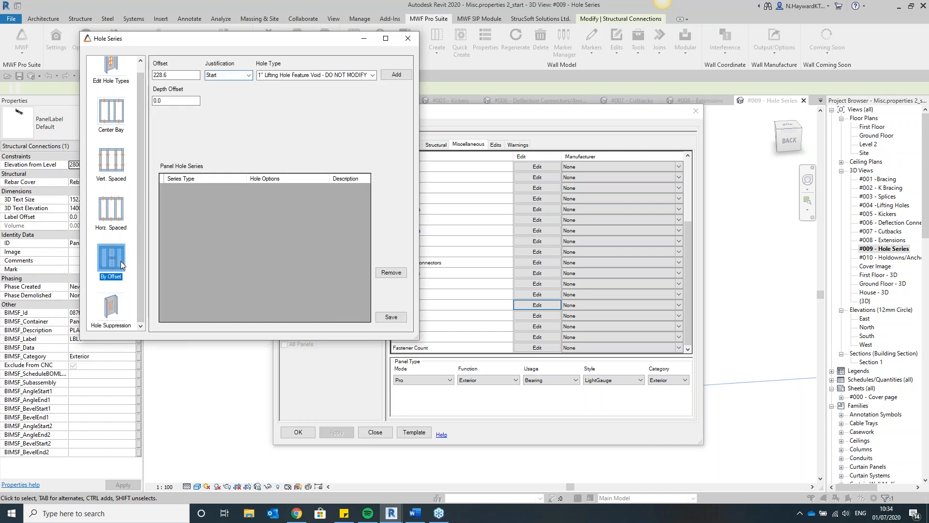
pyautogui.click(113, 227)
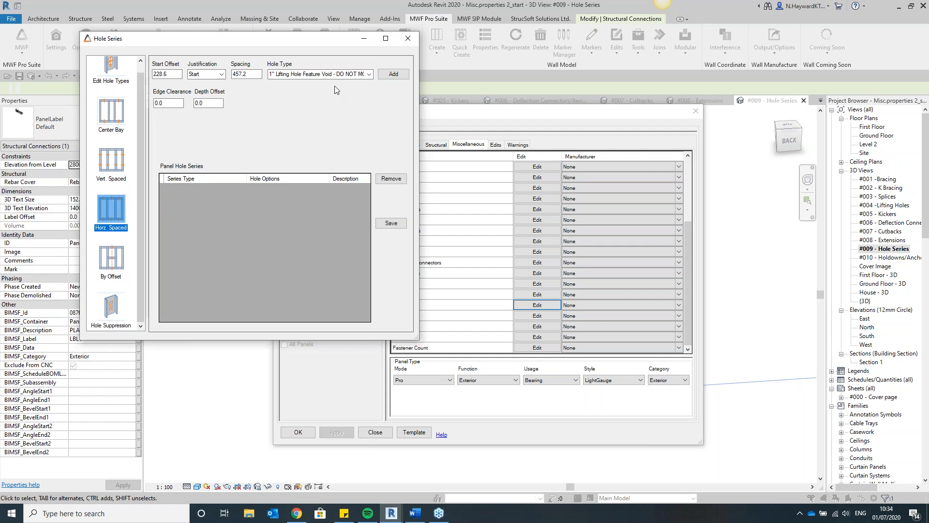
pyautogui.click(368, 76)
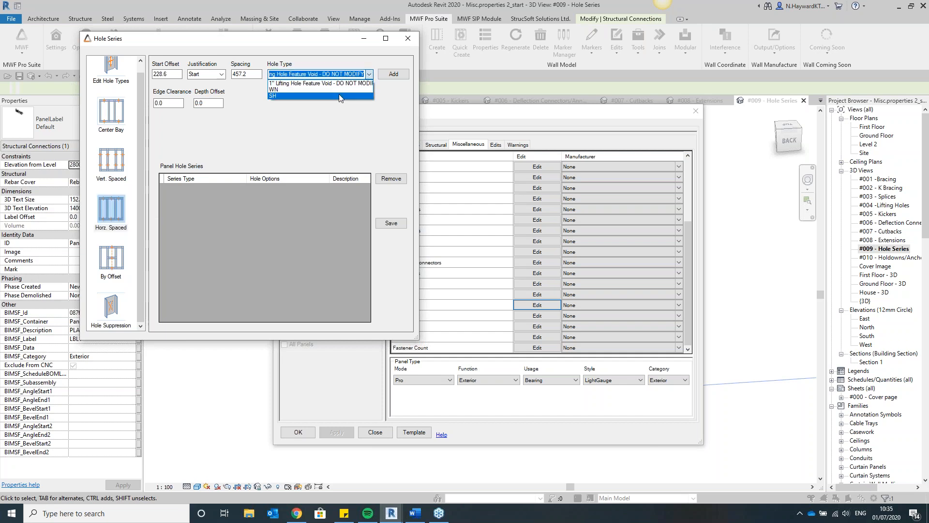
pyautogui.click(341, 96)
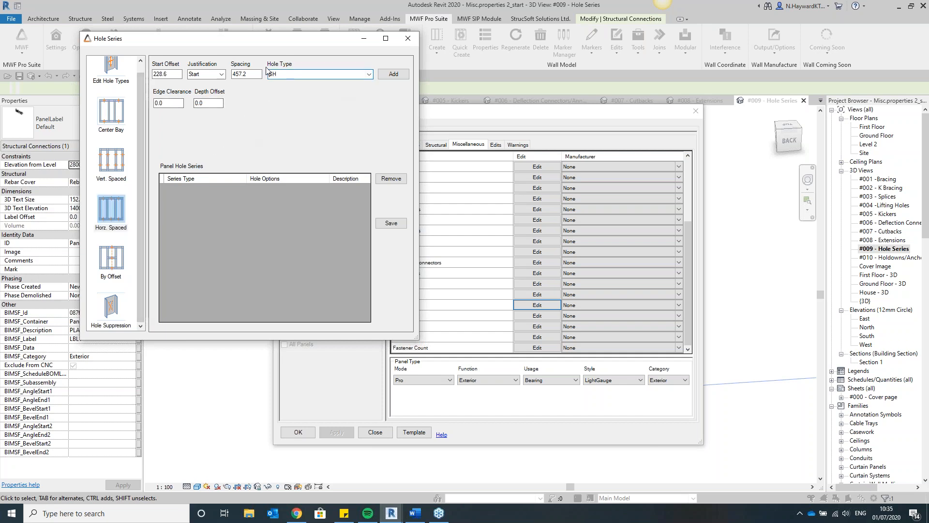
pyautogui.moveTo(168, 75); pyautogui.dragTo(153, 77)
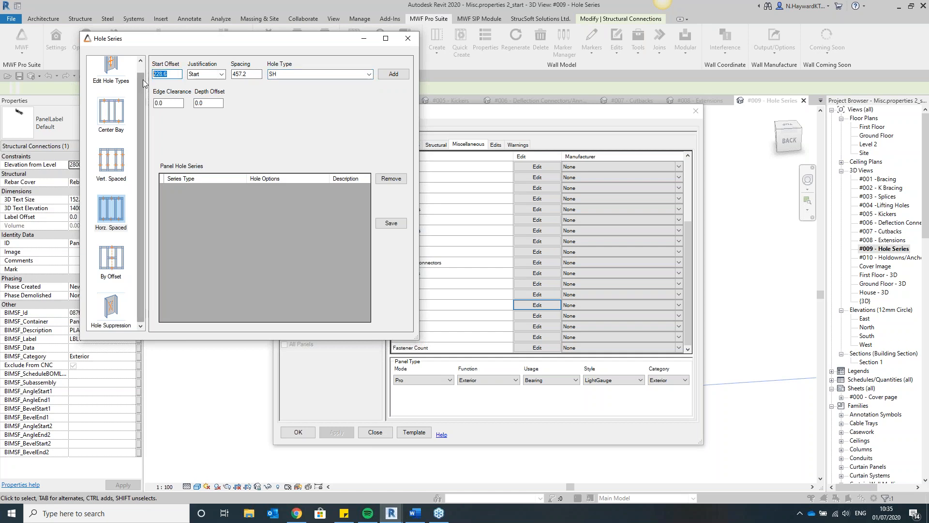
pyautogui.write('0')
pyautogui.press('Tab')
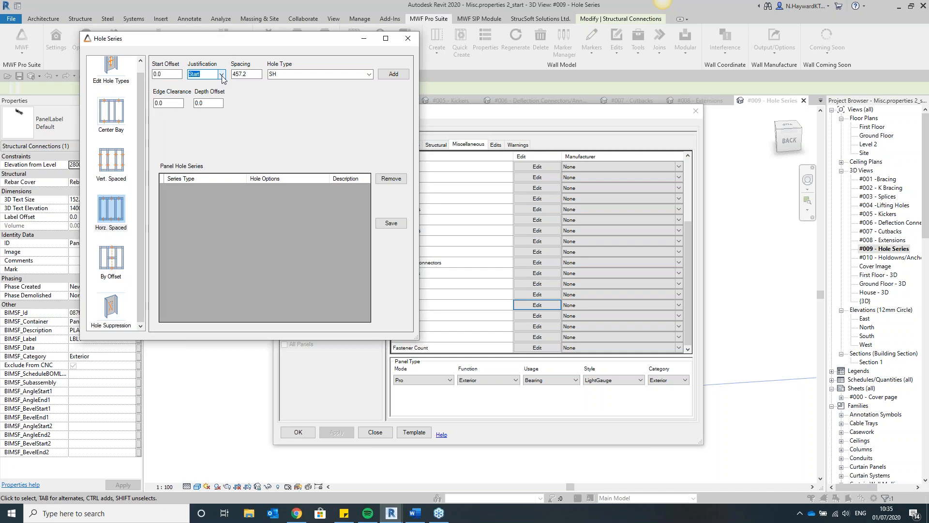
pyautogui.click(222, 74)
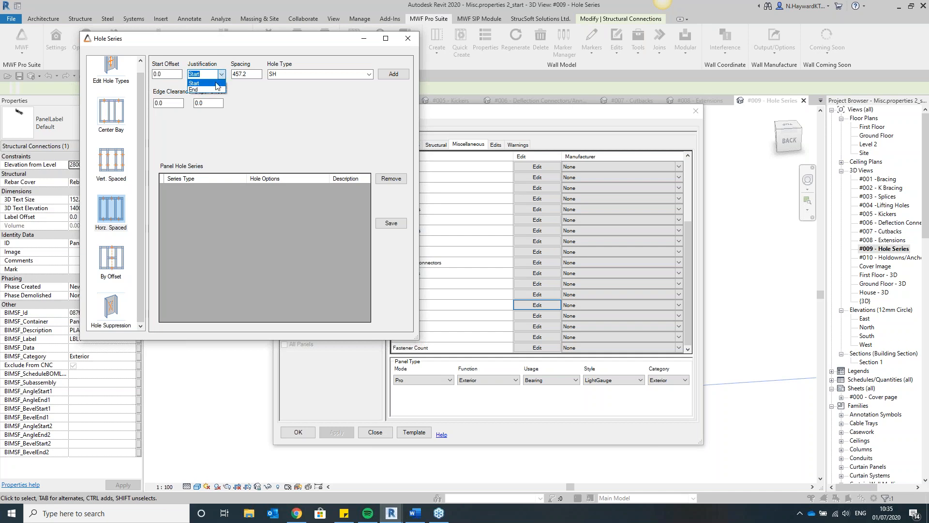
pyautogui.click(221, 83)
pyautogui.click(260, 75)
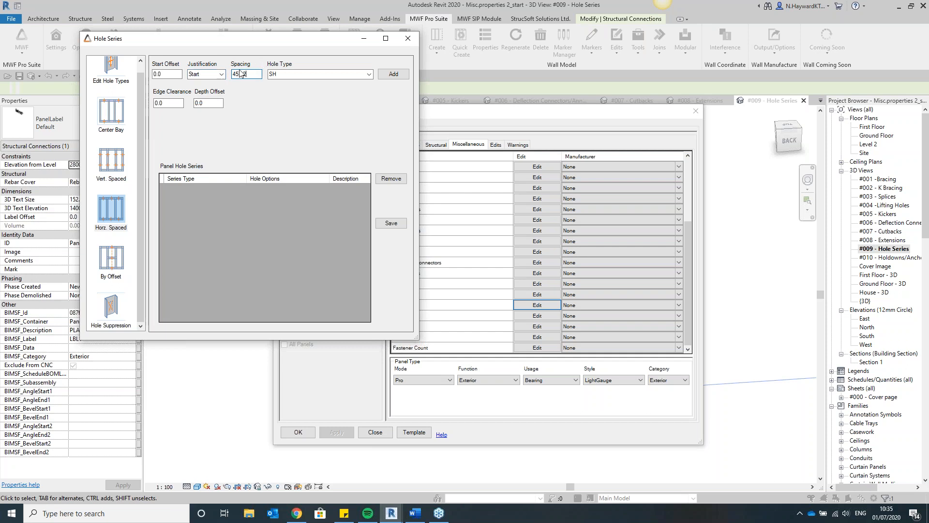
pyautogui.click(392, 74)
# Add a vertically spaced WN hole series with start offset 152.4, Top justification and 457.2 spacing, and enlarge the dialog to read the series.
pyautogui.click(112, 161)
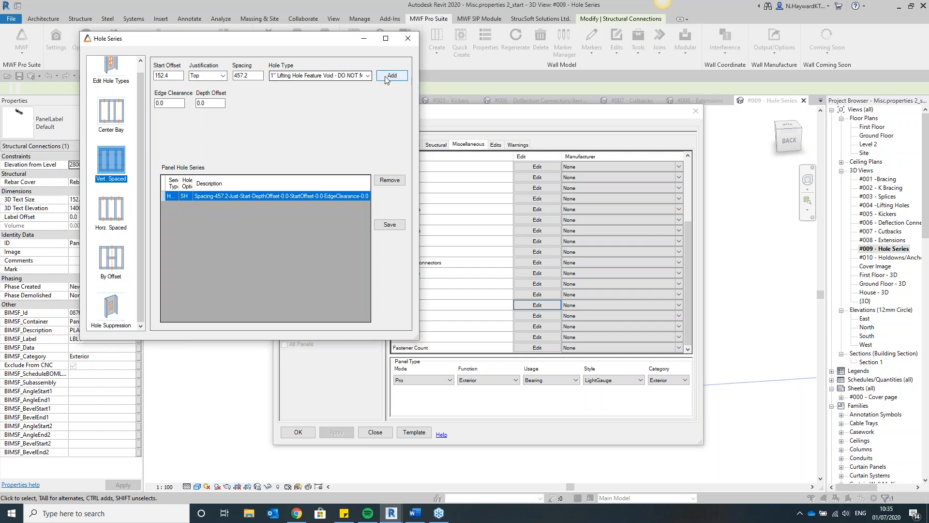
pyautogui.click(365, 80)
pyautogui.write('WN')
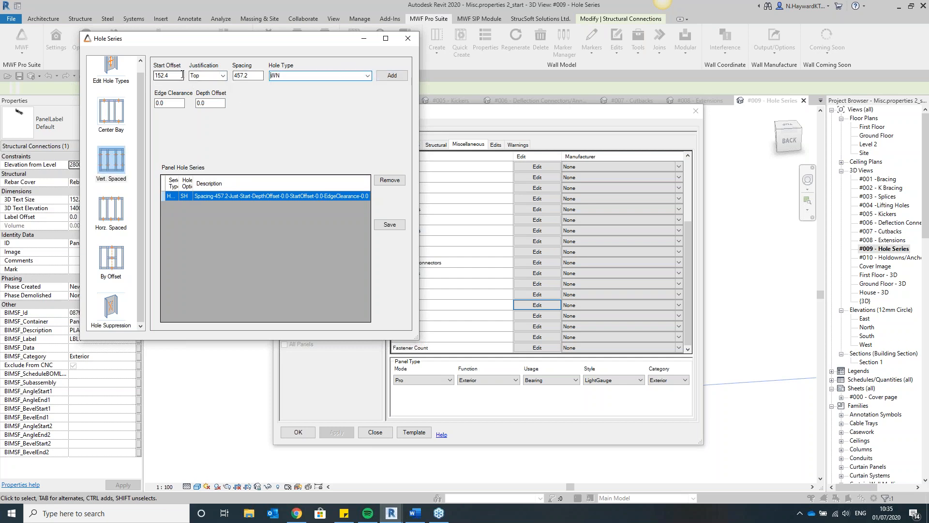
pyautogui.click(393, 78)
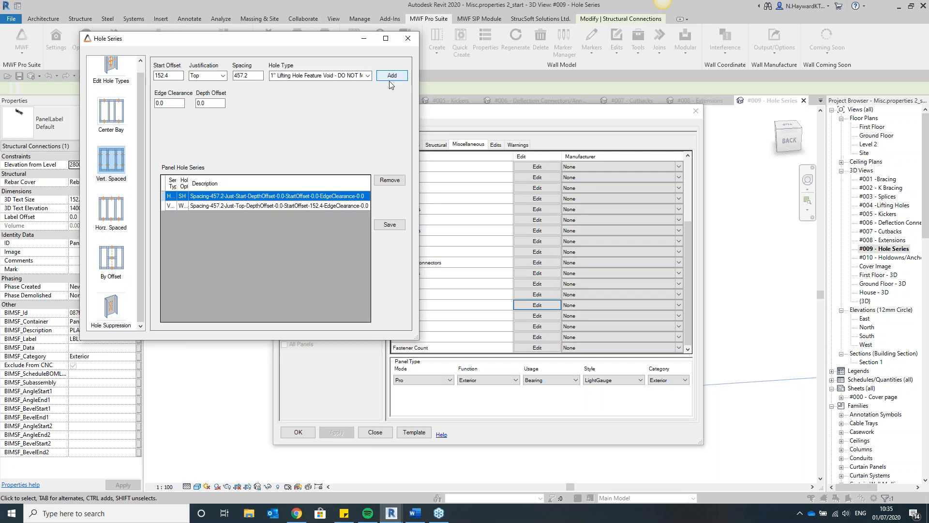
pyautogui.moveTo(418, 339); pyautogui.dragTo(480, 377)
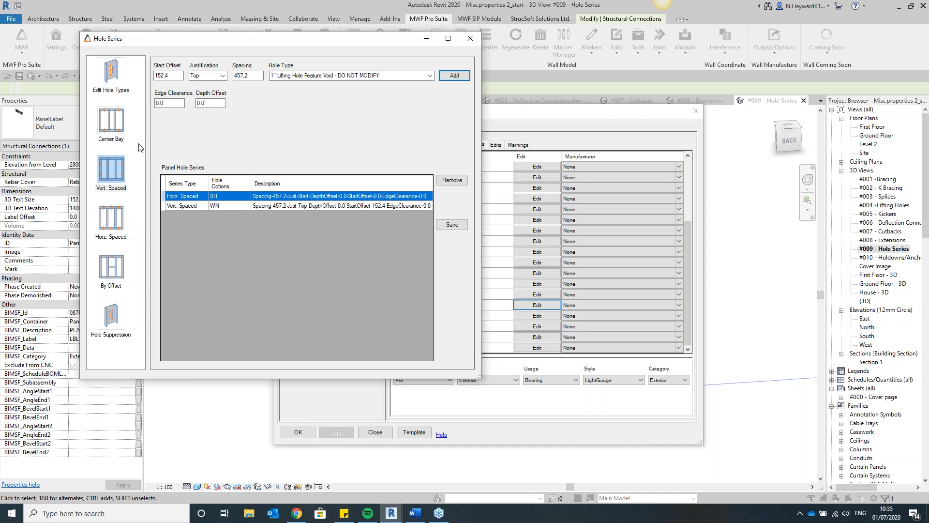
# Save the hole types, close the Hole Series settings and accept Panel24's properties.
pyautogui.click(108, 122)
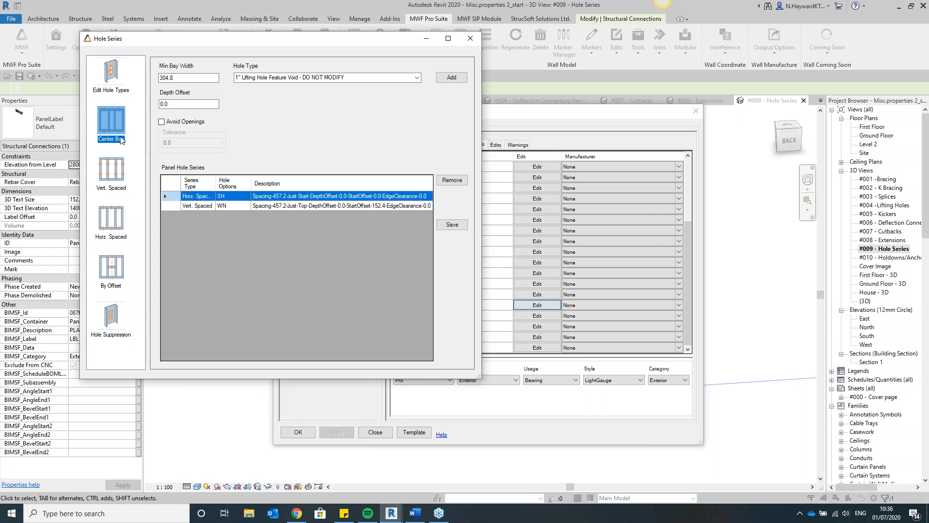
pyautogui.click(125, 90)
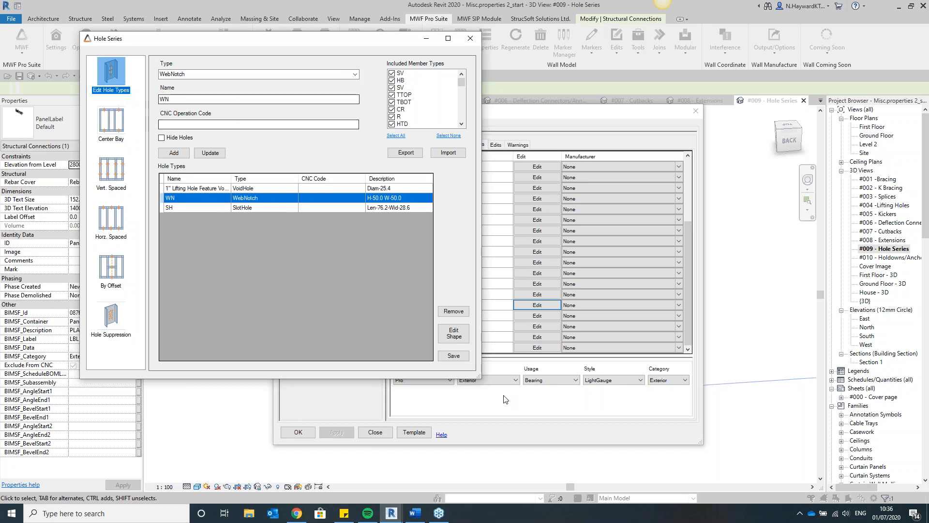
pyautogui.click(458, 358)
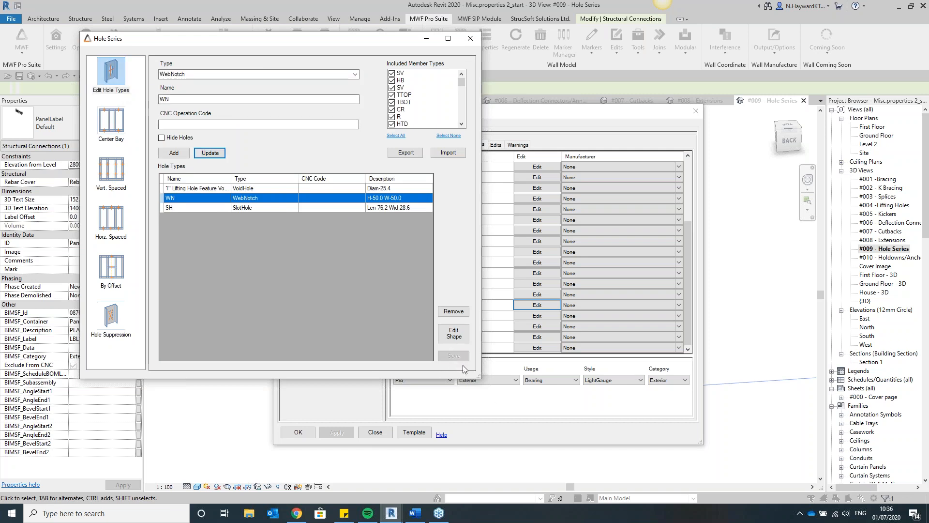
pyautogui.click(470, 39)
pyautogui.click(299, 437)
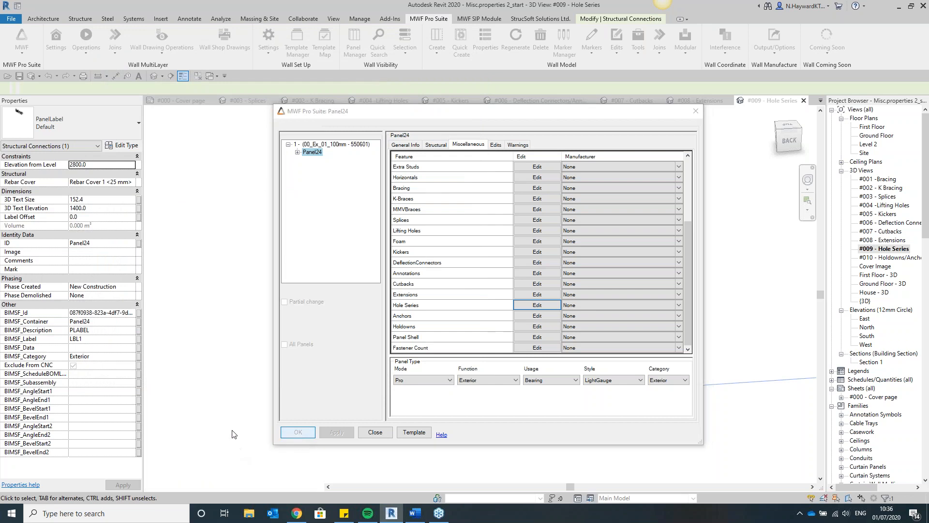
# Select Panel24 in the 3D view and reopen the Hole Series settings from its miscellaneous features.
pyautogui.click(790, 132)
pyautogui.click(498, 352)
pyautogui.press('Escape')
pyautogui.click(509, 275)
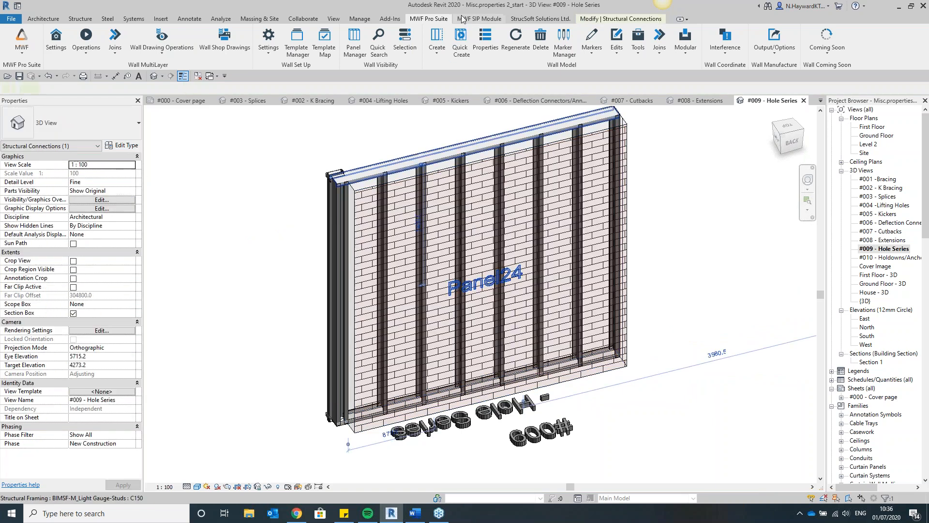
pyautogui.click(485, 39)
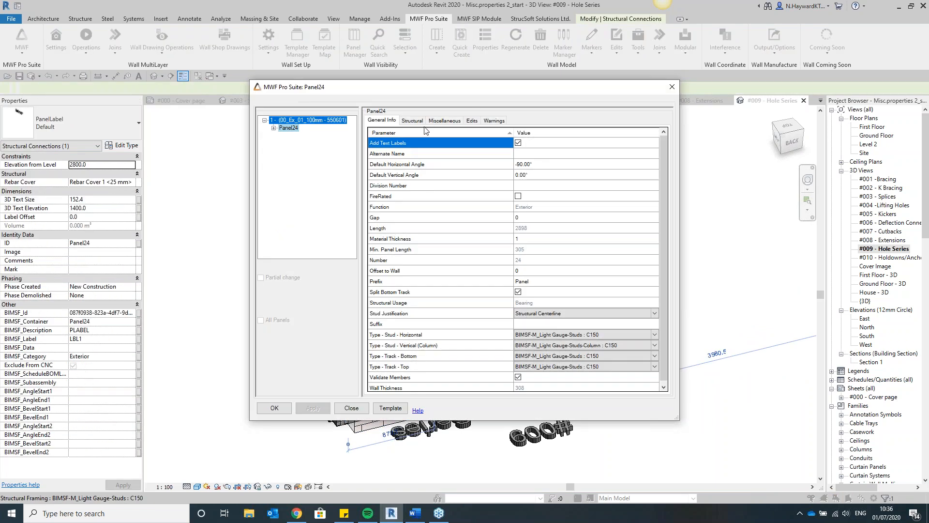
pyautogui.click(444, 121)
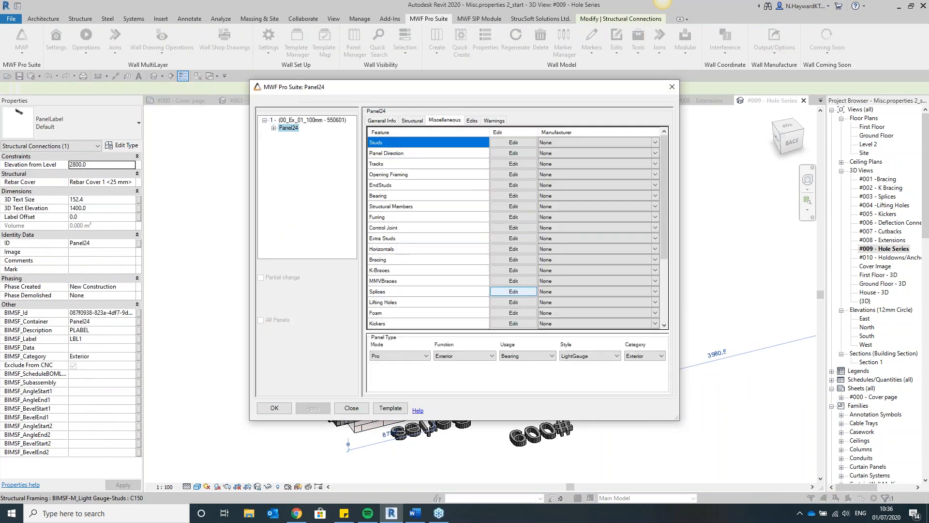
pyautogui.scroll(-3, 505, 287)
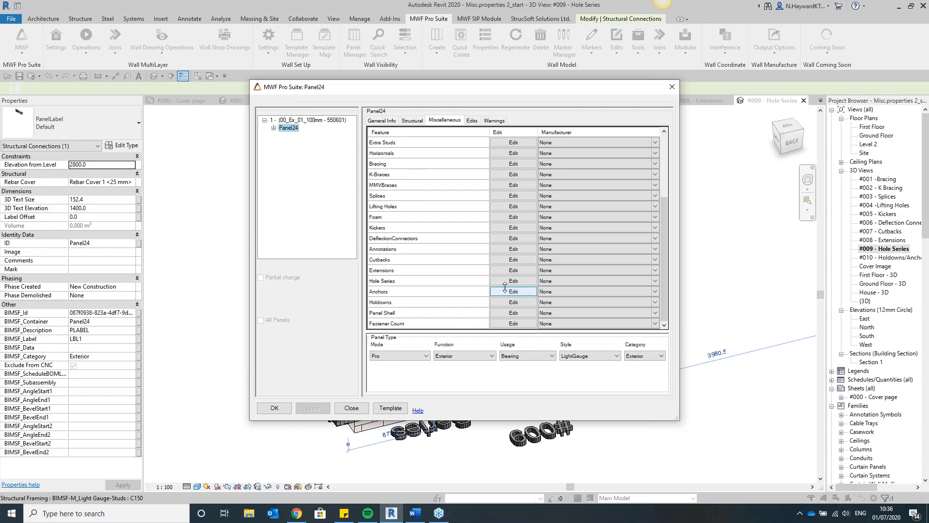
pyautogui.click(512, 280)
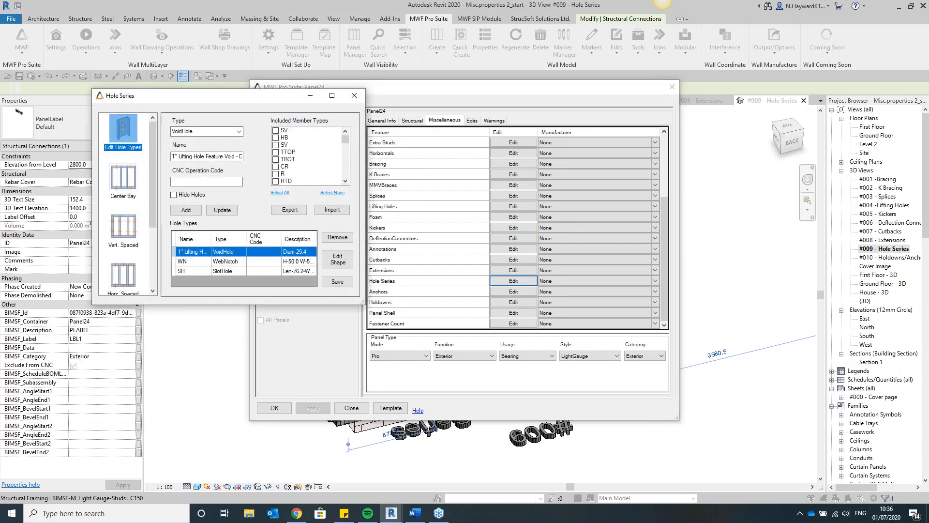
# Add a vertically spaced WN hole series to Panel24 with start offset 152.4, Top justification and 457.2 spacing.
pyautogui.click(138, 184)
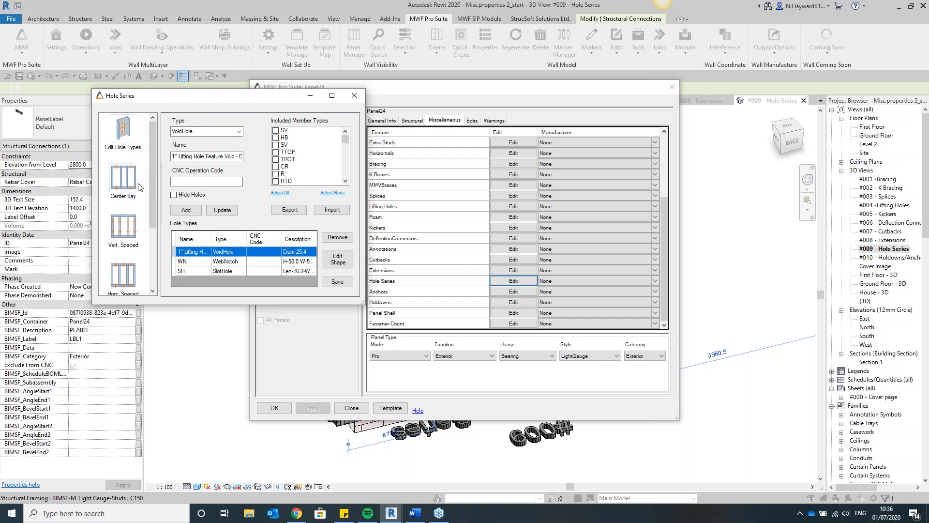
pyautogui.click(129, 178)
pyautogui.click(119, 228)
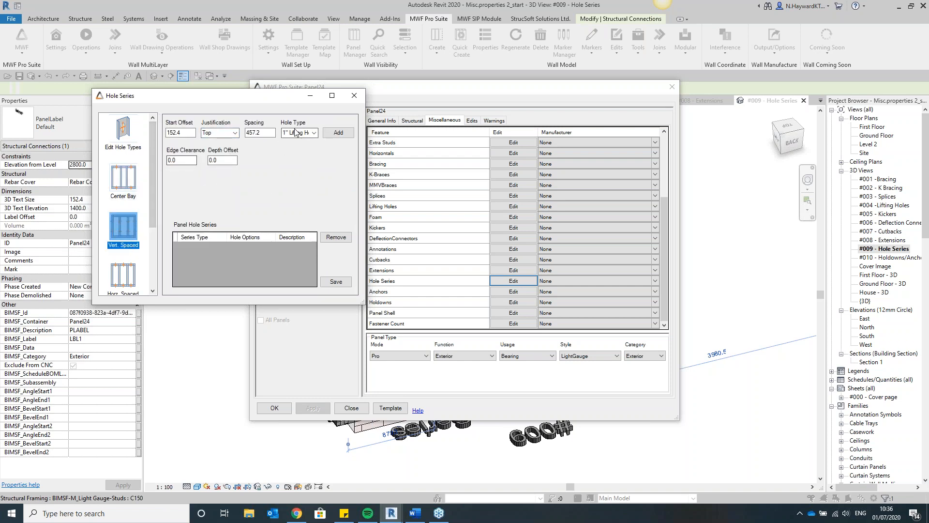
pyautogui.click(316, 134)
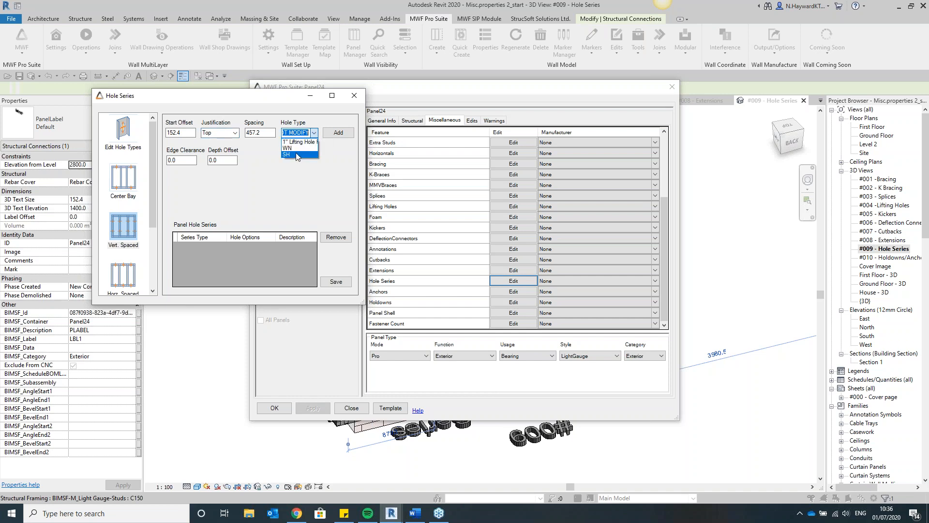
pyautogui.click(290, 148)
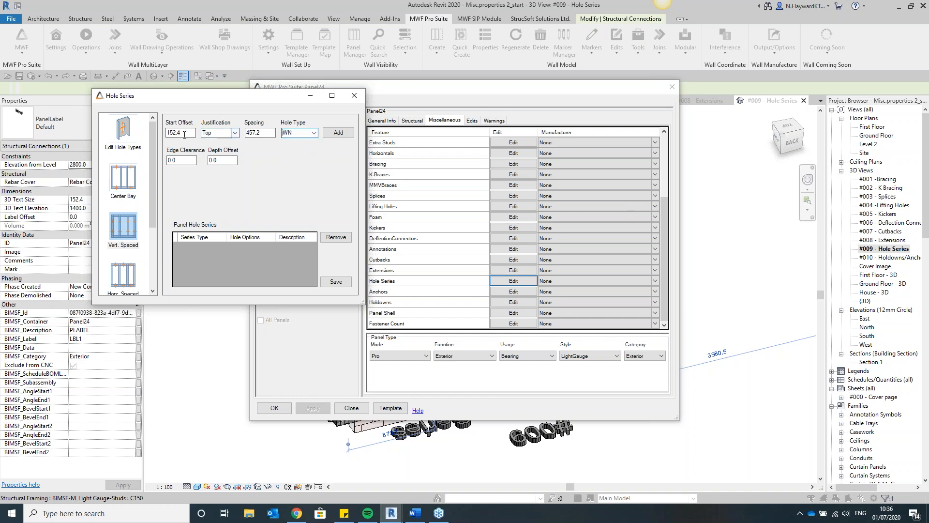
pyautogui.click(338, 132)
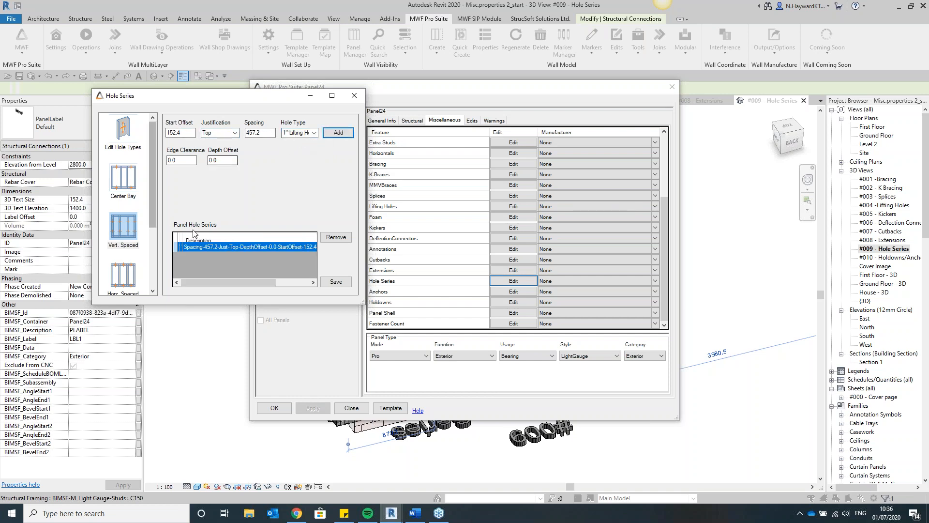
# Add a horizontally spaced SH hole series with start offset 0.0, Start justification and 457.2 spacing, then save and accept Panel24's properties.
pyautogui.moveTo(204, 97); pyautogui.dragTo(225, 1)
pyautogui.click(895, 5)
pyautogui.click(154, 180)
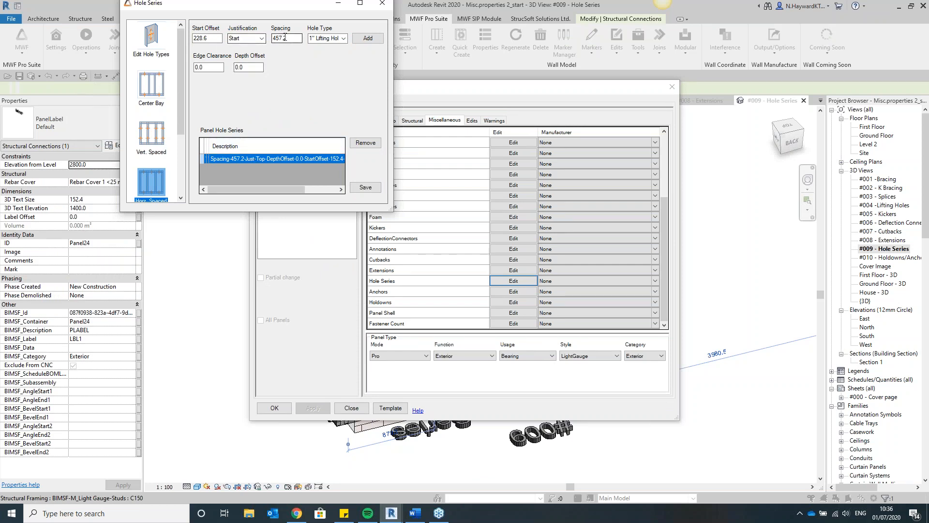
pyautogui.press('Tab')
pyautogui.write('0.0')
pyautogui.press('Tab')
pyautogui.press('Tab')
pyautogui.press('Tab')
pyautogui.click(341, 41)
pyautogui.click(324, 61)
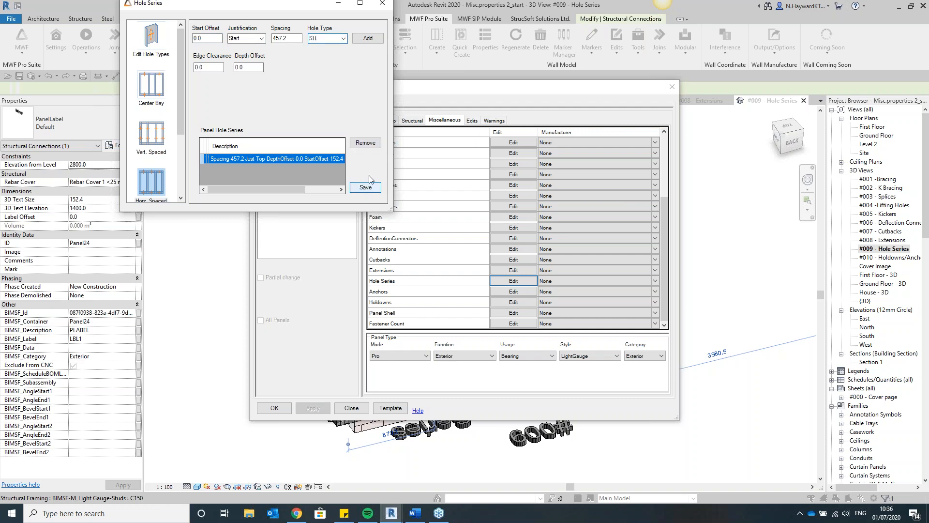
pyautogui.click(372, 38)
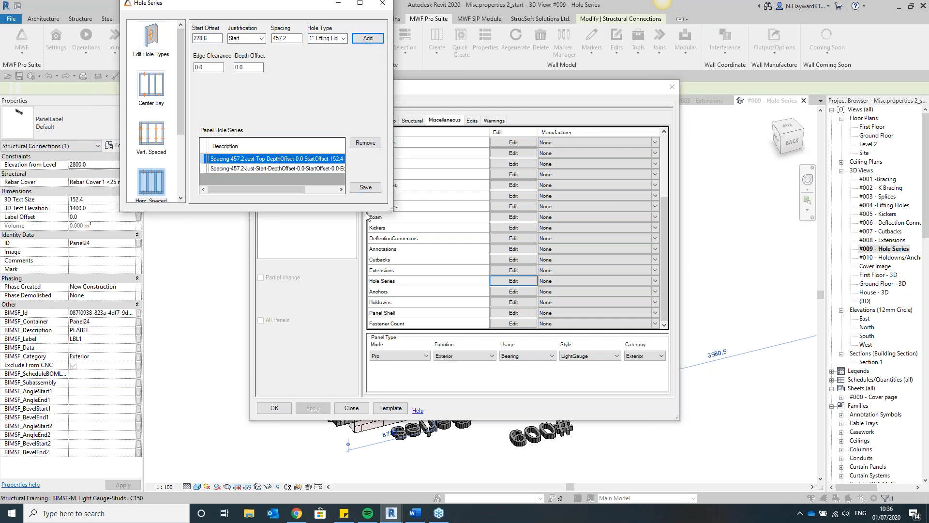
pyautogui.click(372, 188)
pyautogui.click(283, 412)
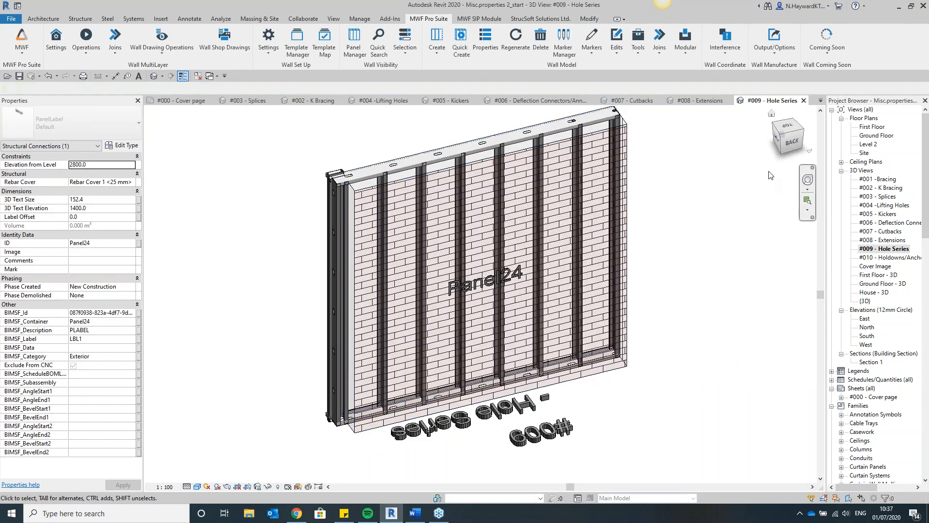
# Examine the notches in Panel24's studs and the slot holes in its top and bottom tracks from several angles.
pyautogui.scroll(2, 771, 176)
pyautogui.moveTo(390, 386)
pyautogui.keyDown('shift'); pyautogui.mouseDown(button='middle')
pyautogui.moveTo(262, 380)
pyautogui.moveTo(496, 387)
pyautogui.moveTo(512, 372)
pyautogui.mouseUp(button='middle'); pyautogui.keyUp('shift')
pyautogui.scroll(-1, 496, 286)
pyautogui.scroll(2, 427, 410)
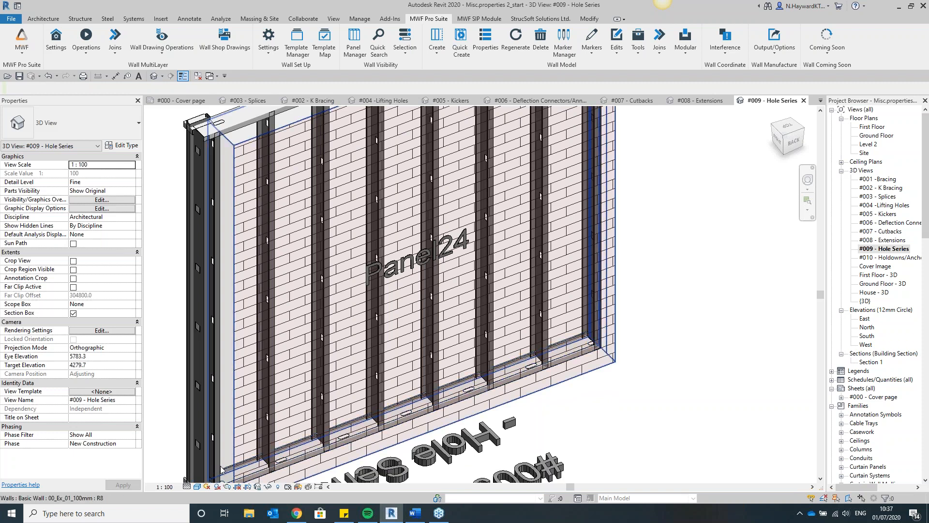
pyautogui.keyDown('shift'); pyautogui.moveTo(634, 347); pyautogui.dragTo(542, 343, button='middle'); pyautogui.keyUp('shift')
pyautogui.keyDown('shift'); pyautogui.moveTo(498, 310); pyautogui.dragTo(462, 318, button='middle'); pyautogui.keyUp('shift')
pyautogui.scroll(2, 463, 317)
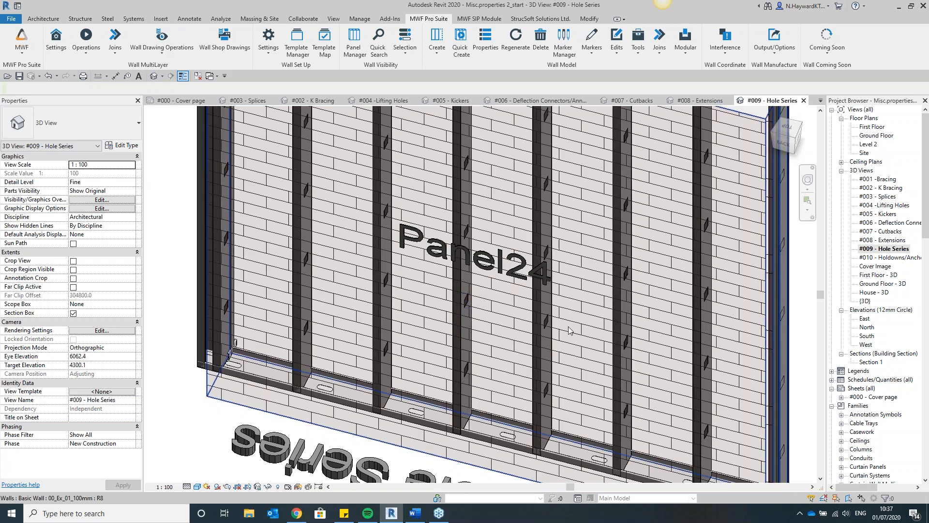
pyautogui.scroll(-2, 542, 333)
pyautogui.click(773, 145)
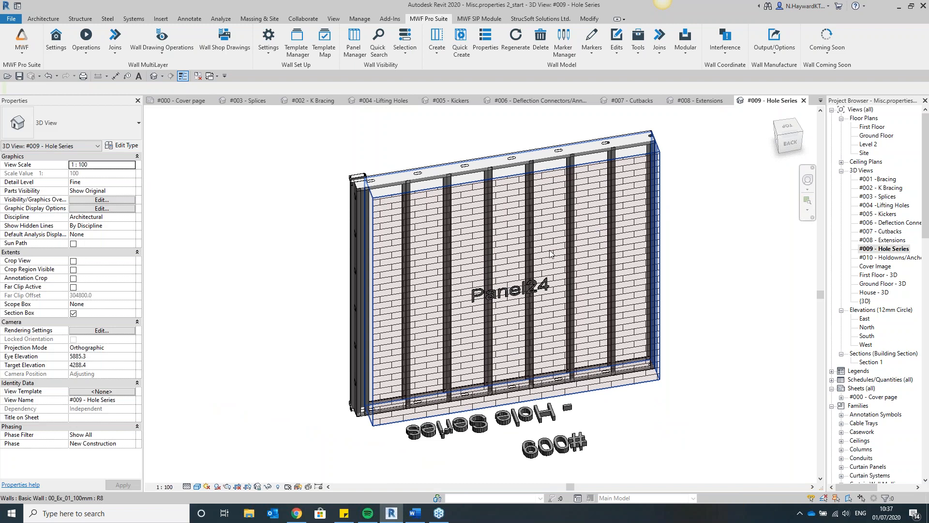
pyautogui.scroll(1, 560, 249)
pyautogui.moveTo(789, 138); pyautogui.dragTo(584, 178)
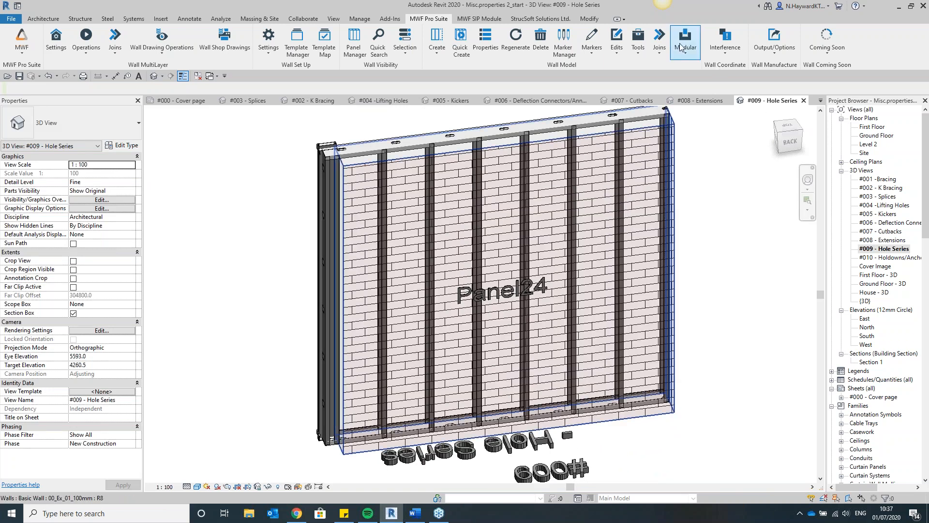
pyautogui.click(596, 54)
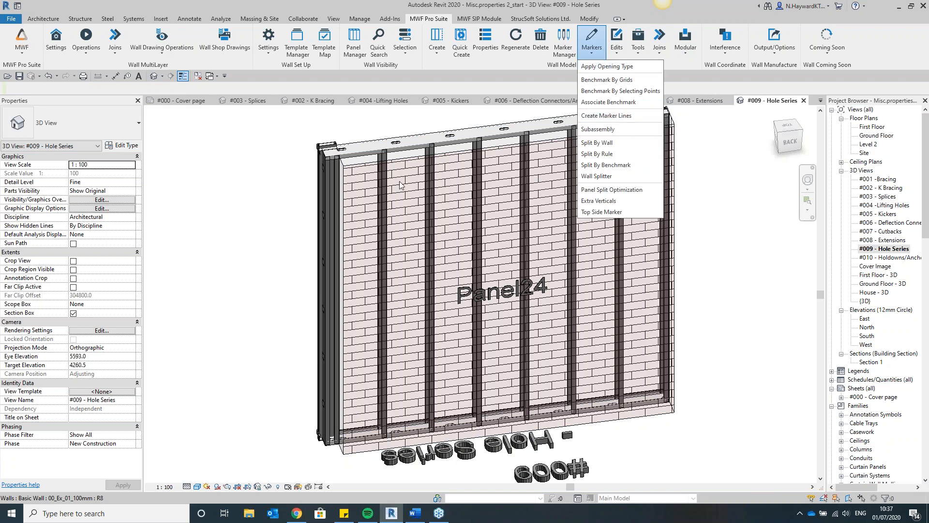
pyautogui.click(720, 342)
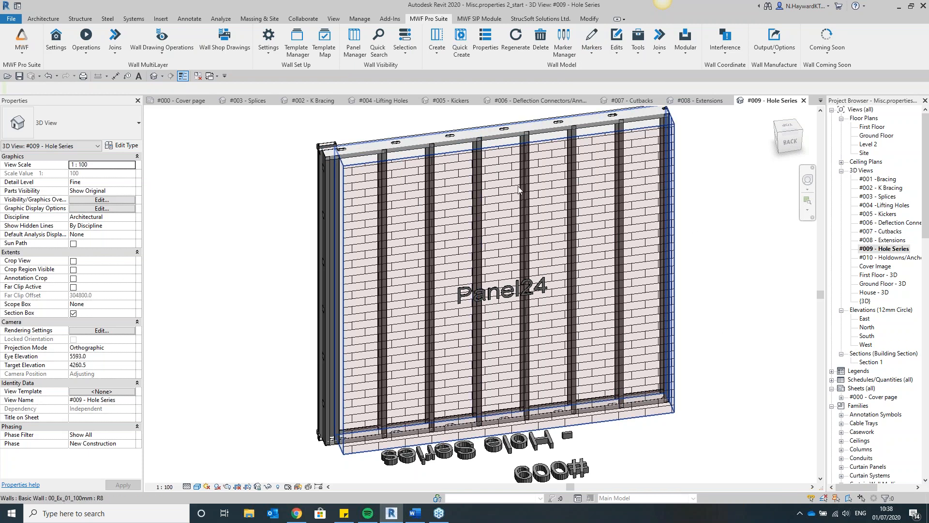
pyautogui.moveTo(788, 134)
pyautogui.mouseDown()
pyautogui.moveTo(776, 137)
pyautogui.moveTo(785, 188)
pyautogui.mouseUp()
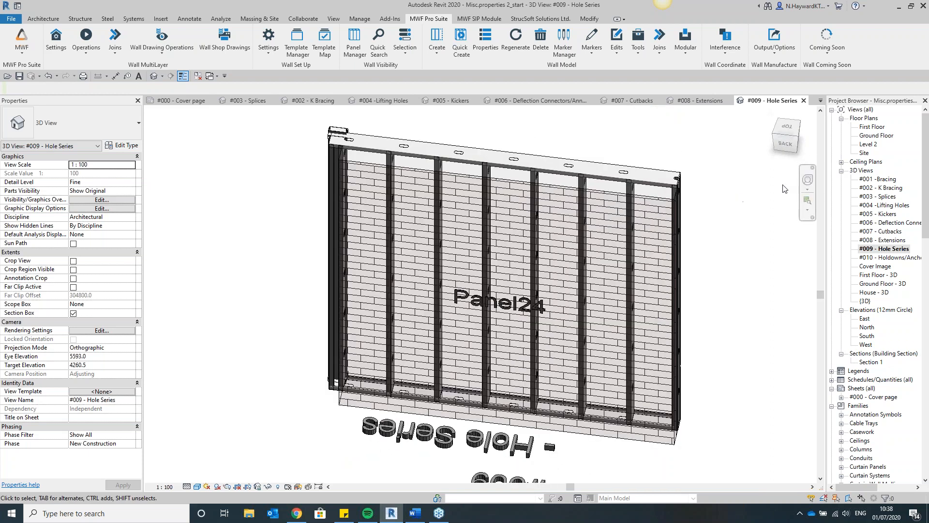
# Open the #010 - Holdowns/Anchors 3D view, select Panel23 and open an enlarged Anchors settings dialog from its miscellaneous features.
pyautogui.doubleClick(894, 258)
pyautogui.moveTo(792, 140)
pyautogui.mouseDown()
pyautogui.moveTo(758, 134)
pyautogui.moveTo(775, 104)
pyautogui.moveTo(779, 121)
pyautogui.mouseUp()
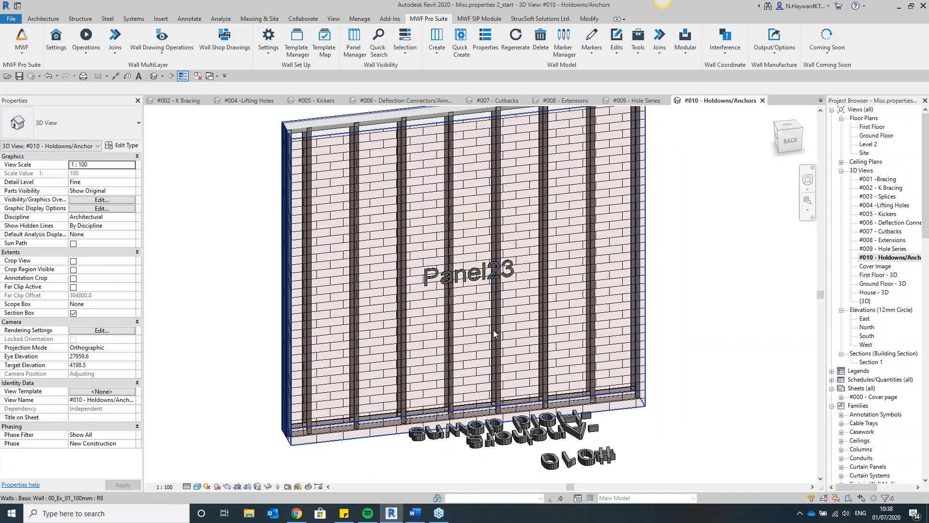
pyautogui.click(492, 330)
pyautogui.click(475, 42)
pyautogui.click(437, 121)
pyautogui.moveTo(663, 194); pyautogui.dragTo(664, 278)
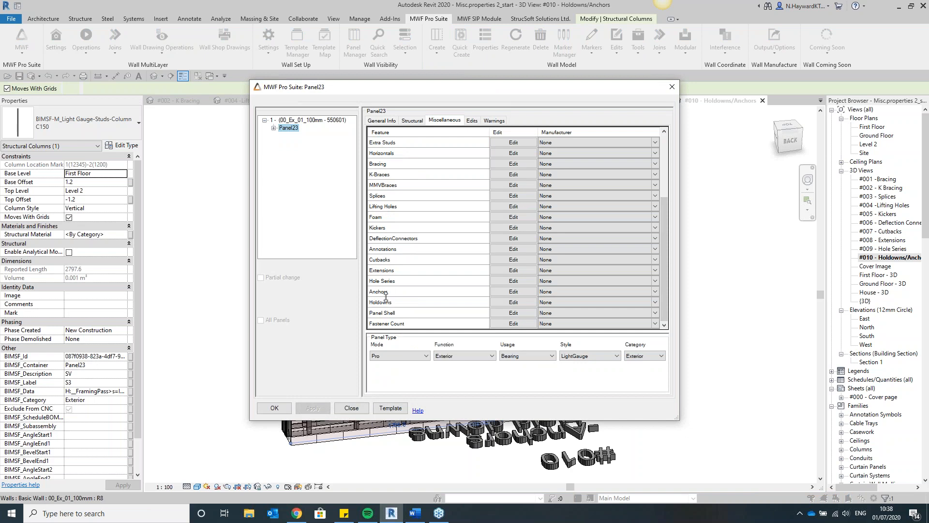
pyautogui.click(506, 293)
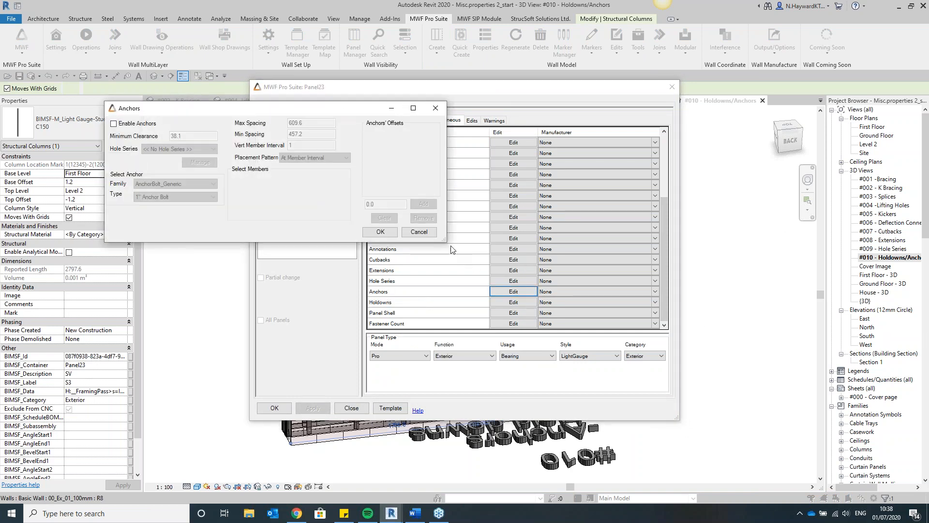
pyautogui.moveTo(453, 247); pyautogui.dragTo(494, 289)
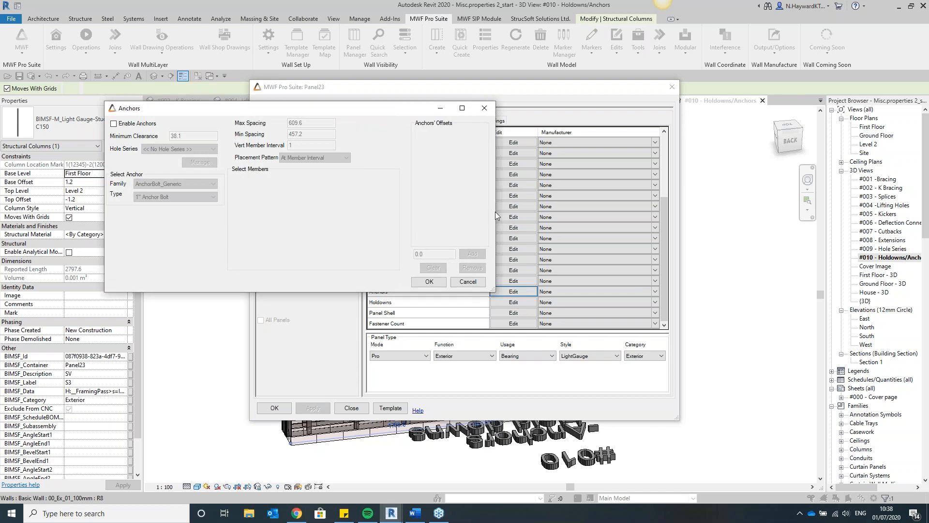
# Enable anchors for Panel23, try the SlotHole - DefaultSlot hole series and review the hole type management settings.
pyautogui.click(114, 123)
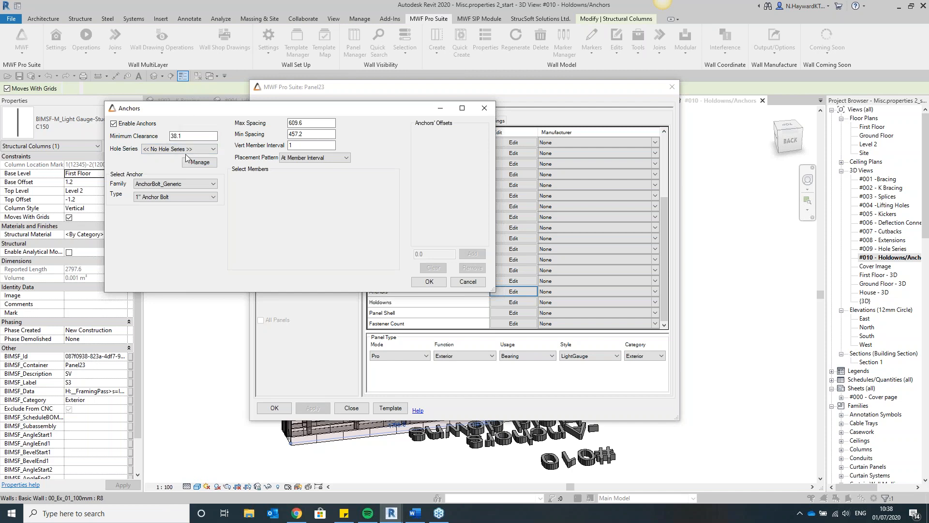
pyautogui.click(168, 149)
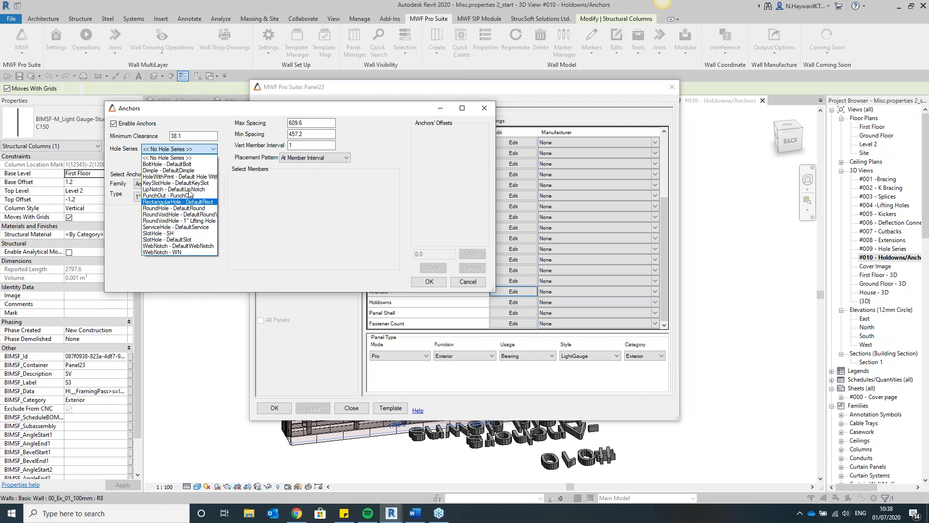
pyautogui.click(189, 240)
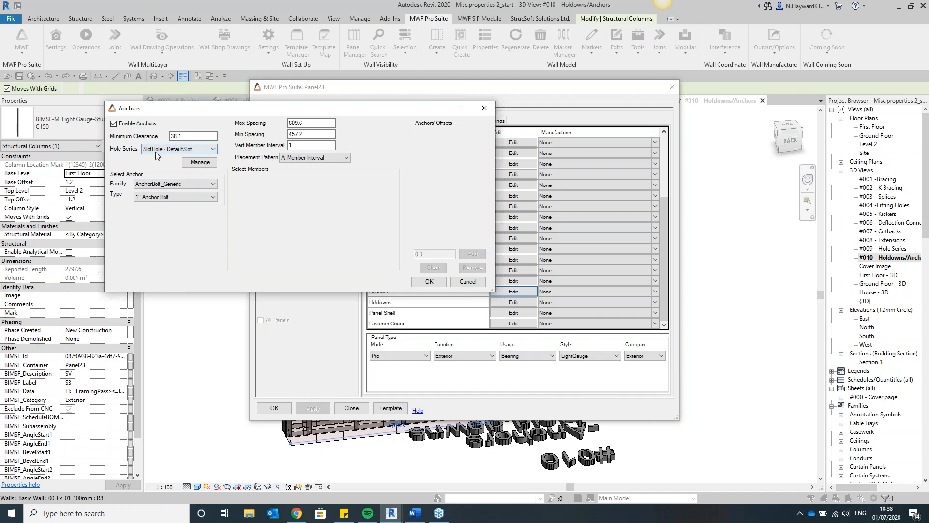
pyautogui.click(200, 163)
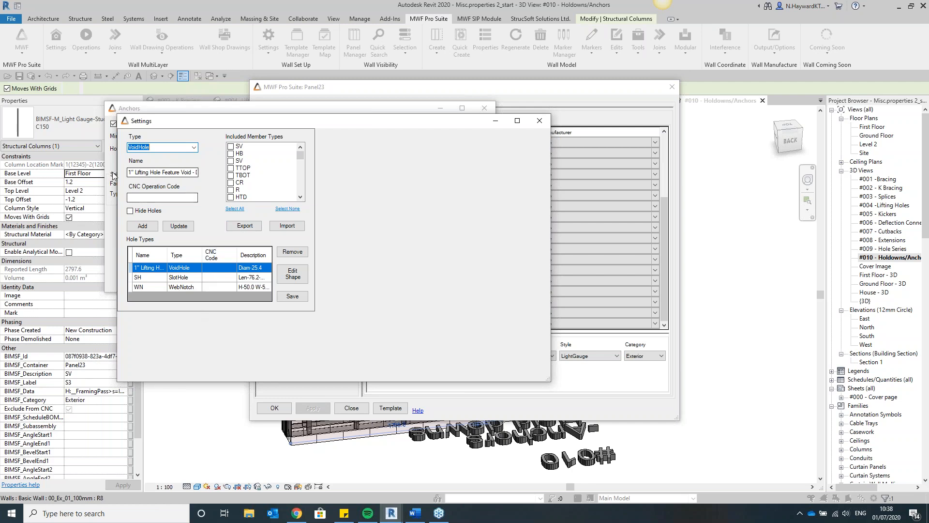
pyautogui.click(540, 121)
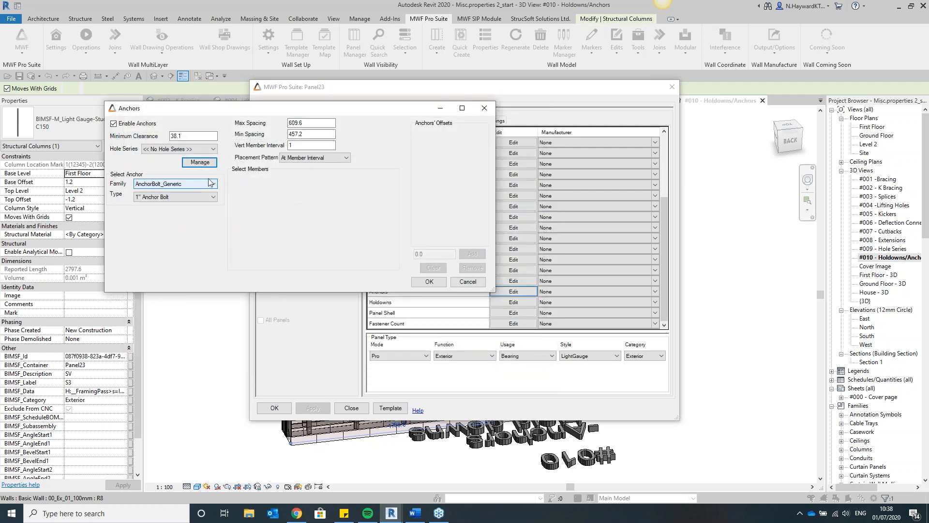
# Review the anchor family and type choices, disable anchors for Panel23 and accept the Anchors settings.
pyautogui.click(152, 185)
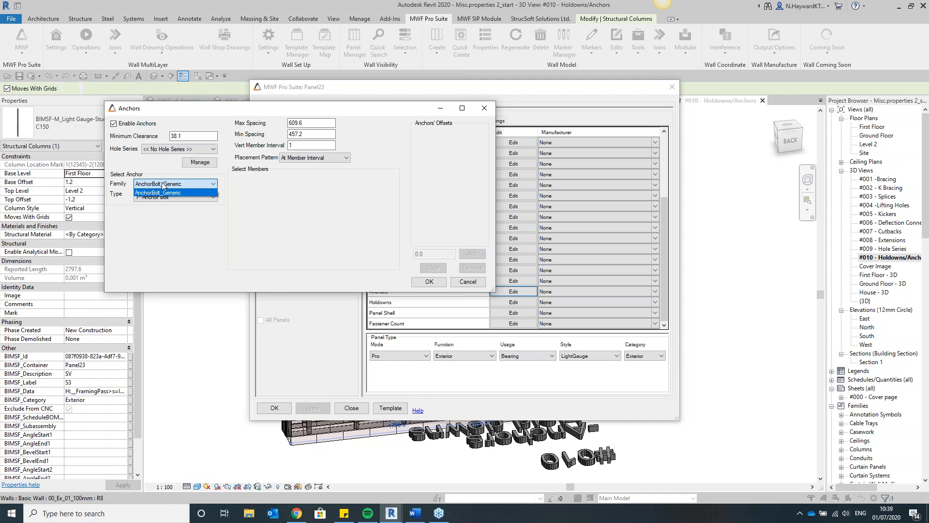
pyautogui.click(163, 185)
pyautogui.click(174, 198)
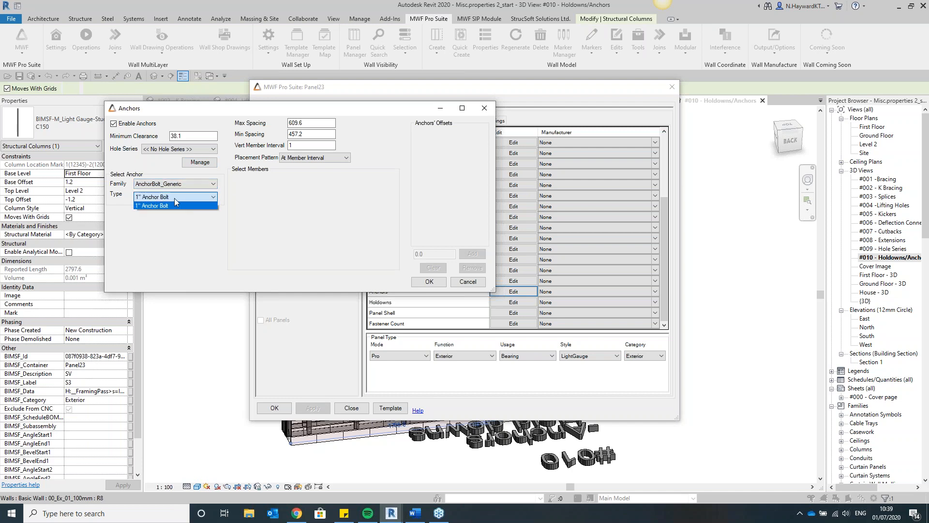
pyautogui.click(175, 204)
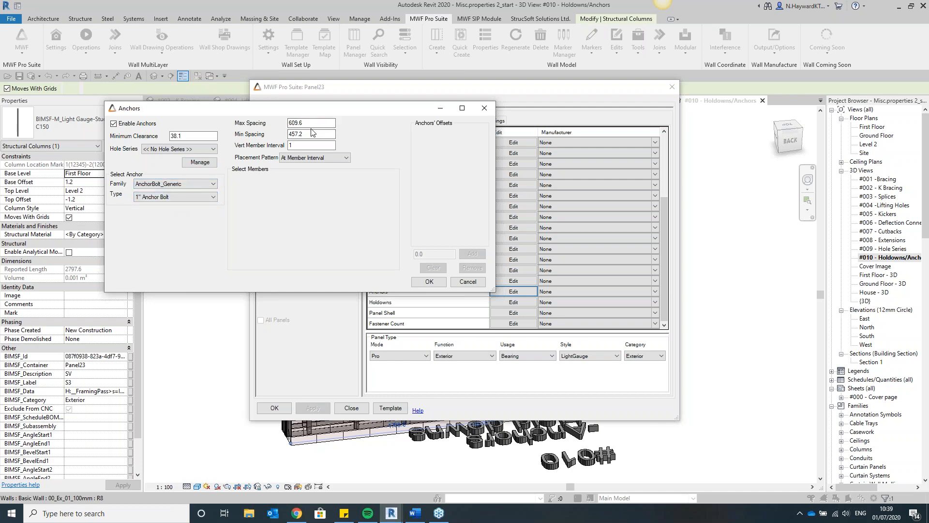
pyautogui.click(113, 124)
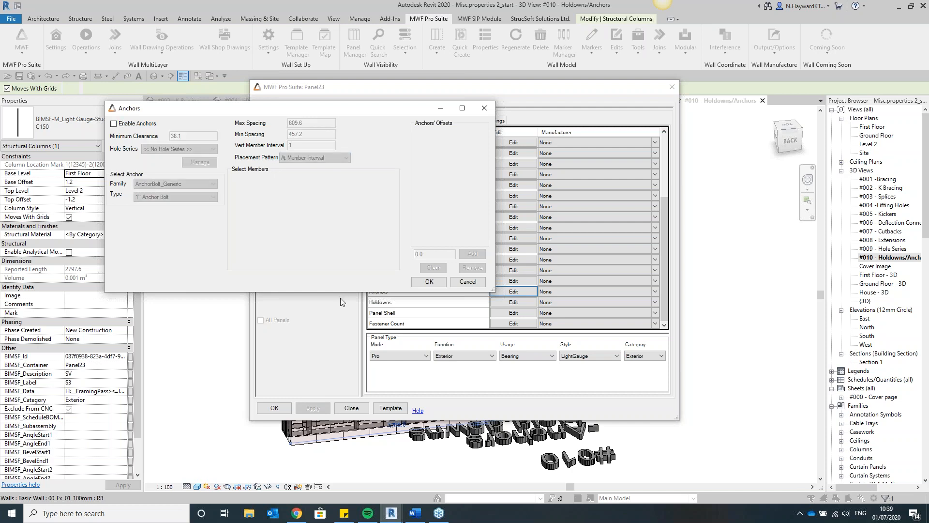
pyautogui.click(429, 282)
# Open an enlarged Holdown Settings dialog for Panel23, enable holdowns, review the top holdown options and keep the bottom placement pattern at Both.
pyautogui.click(514, 302)
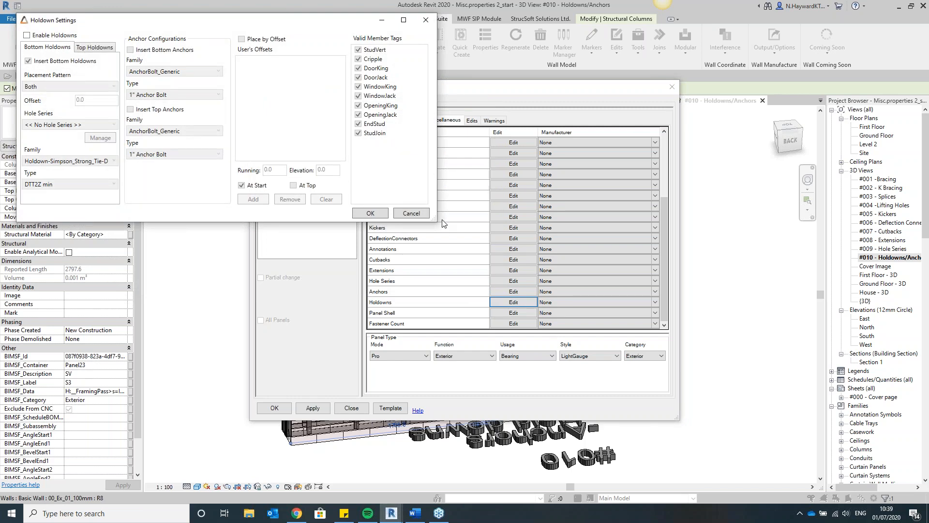
pyautogui.moveTo(437, 220); pyautogui.dragTo(680, 349)
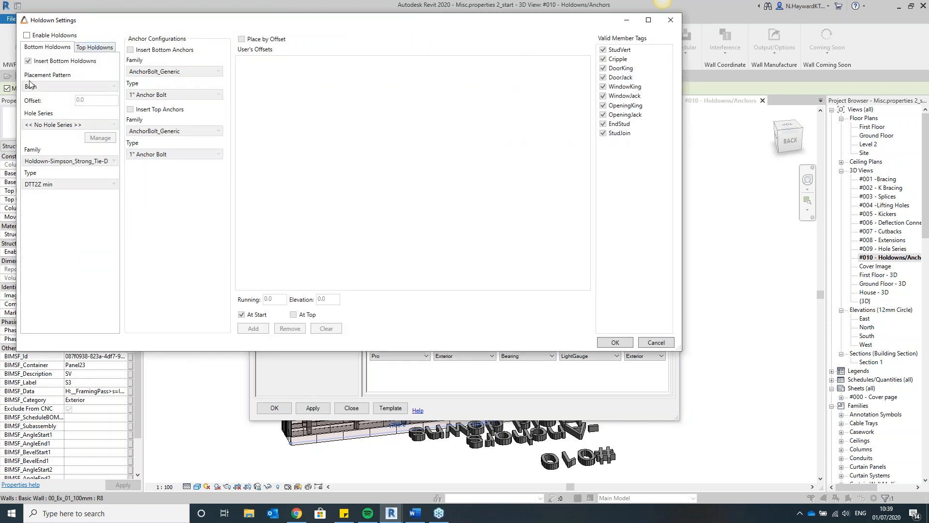
pyautogui.click(26, 35)
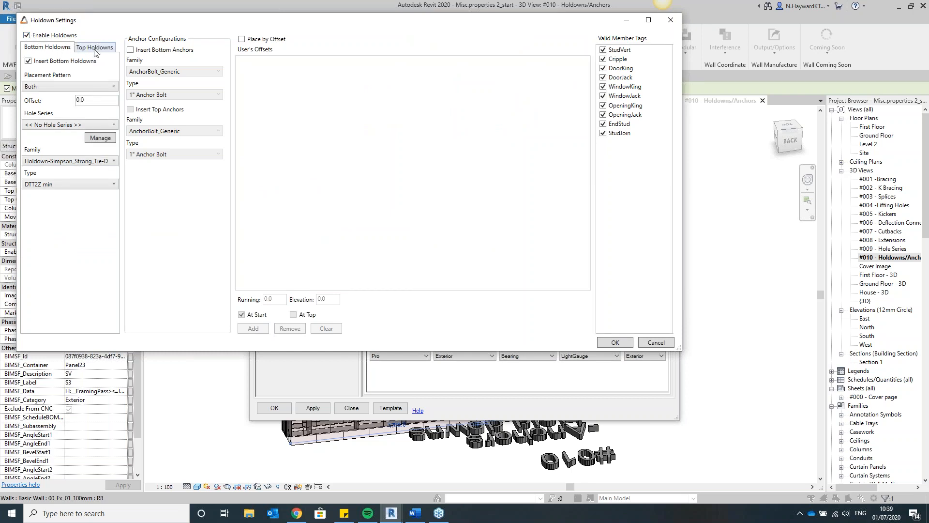
pyautogui.click(81, 49)
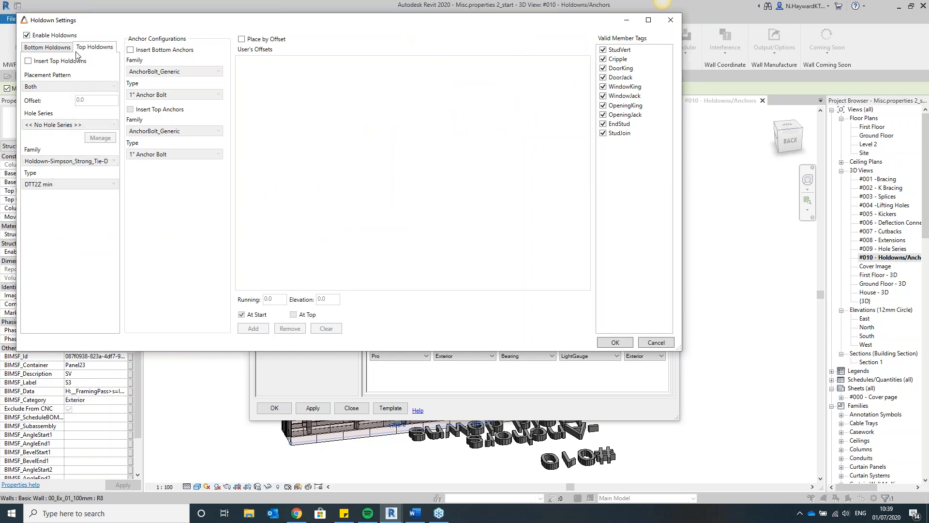
pyautogui.click(64, 50)
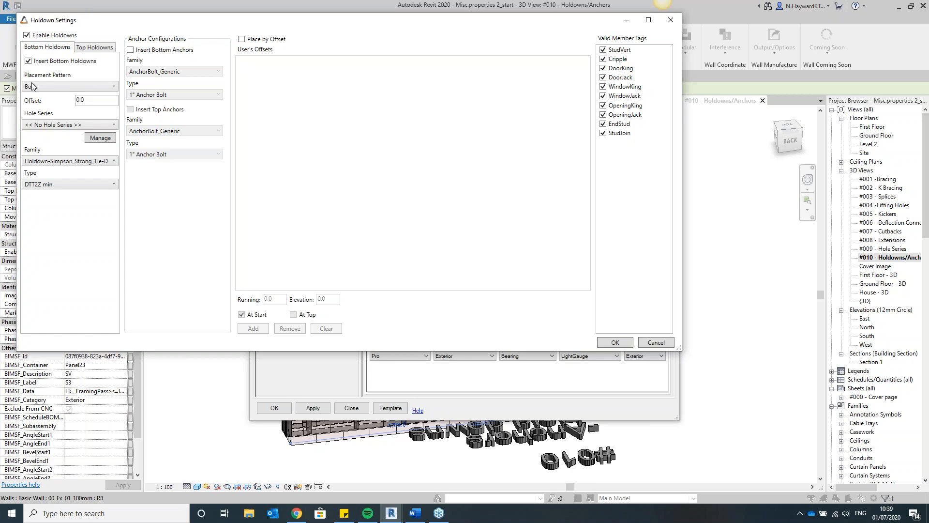
pyautogui.click(62, 87)
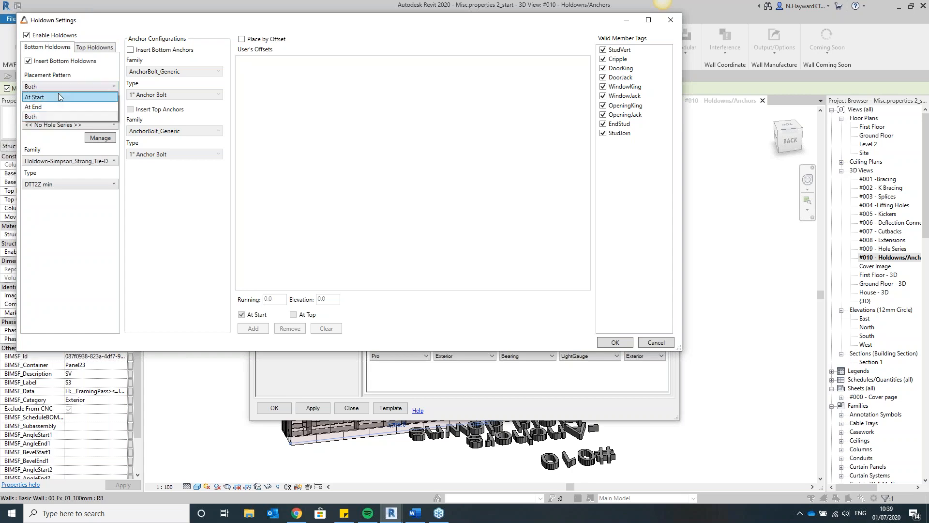
pyautogui.click(43, 116)
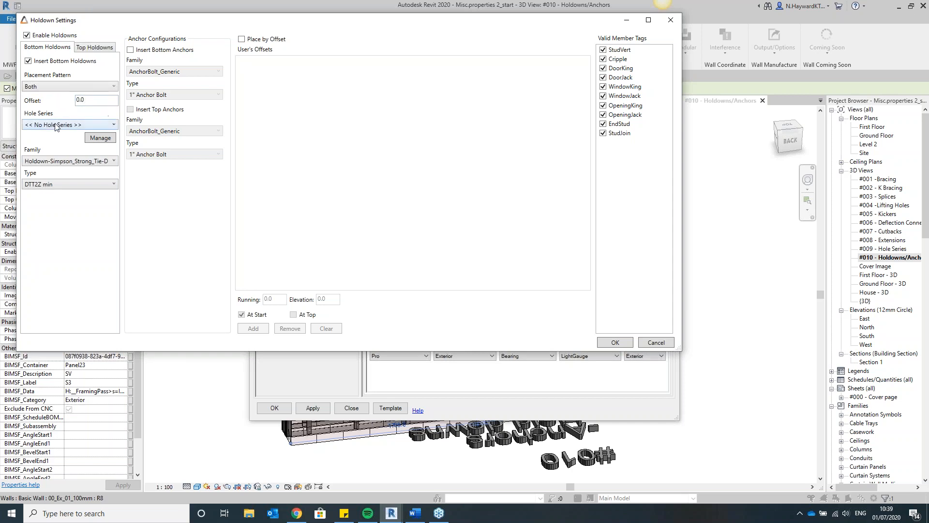
# Try the ServiceHole - DefaultService hole series for the bottom holdowns and review the hole type management settings.
pyautogui.click(83, 129)
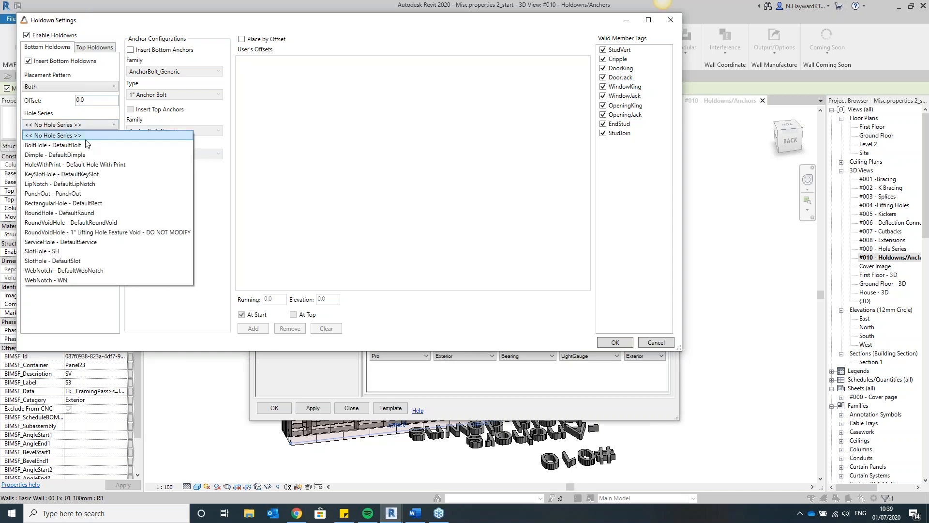
pyautogui.click(73, 242)
pyautogui.click(99, 139)
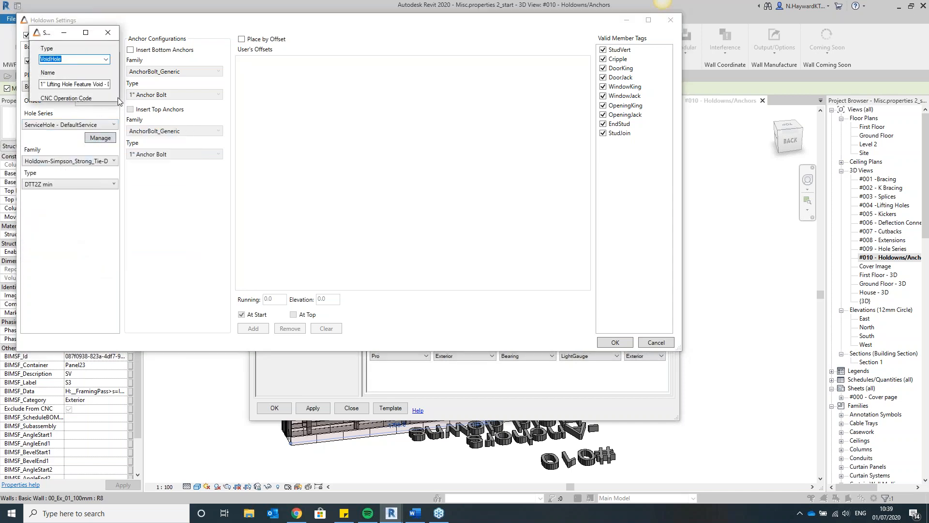
pyautogui.moveTo(119, 101); pyautogui.dragTo(347, 281)
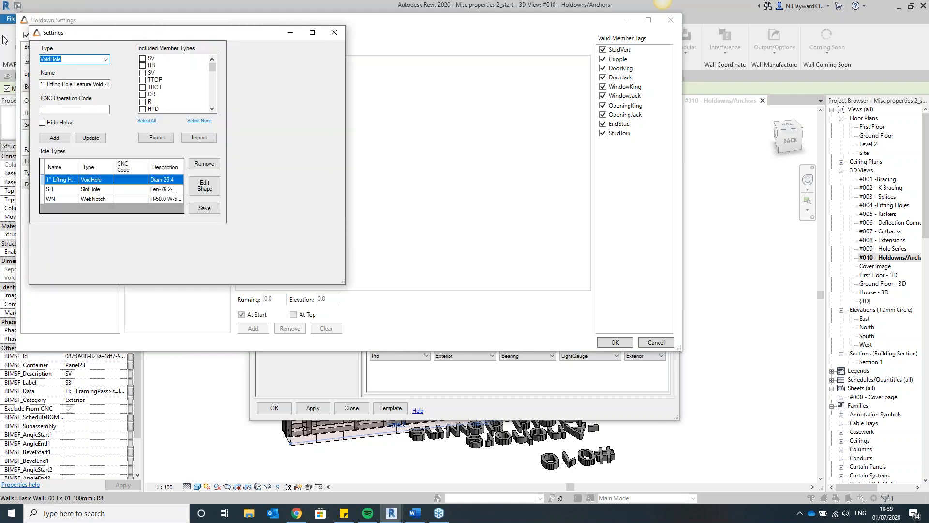
pyautogui.click(339, 30)
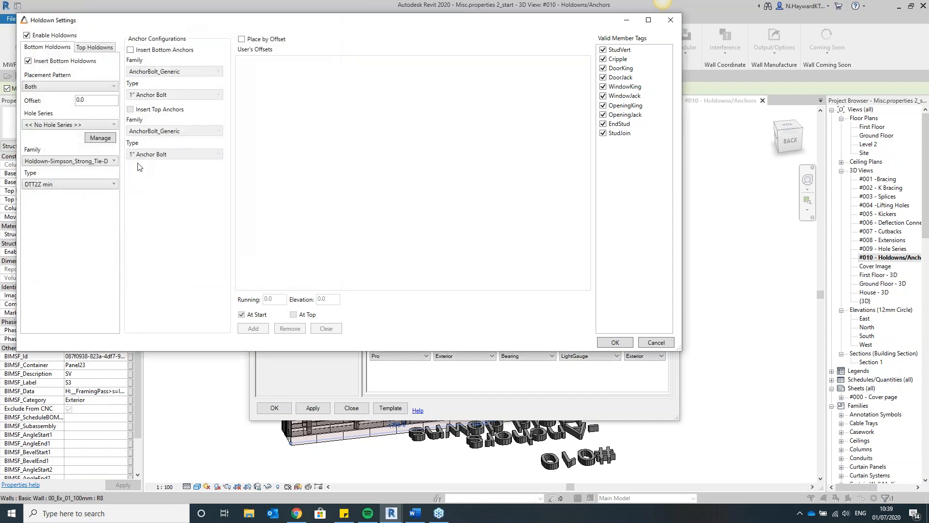
# Choose the Holdown-Simpson_Strong_Tie-DTT2Z-3D family and the DTT2Z max type for the bottom holdowns.
pyautogui.click(106, 163)
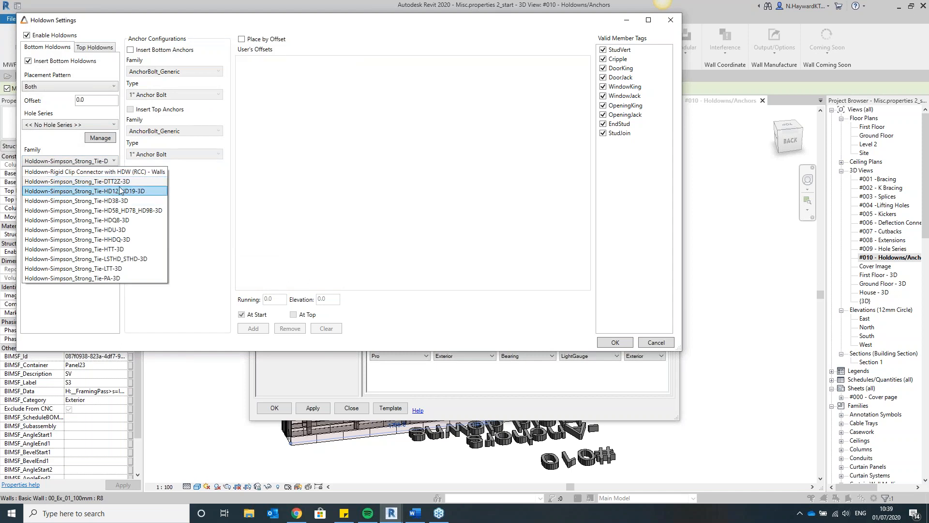
pyautogui.click(109, 183)
pyautogui.click(109, 185)
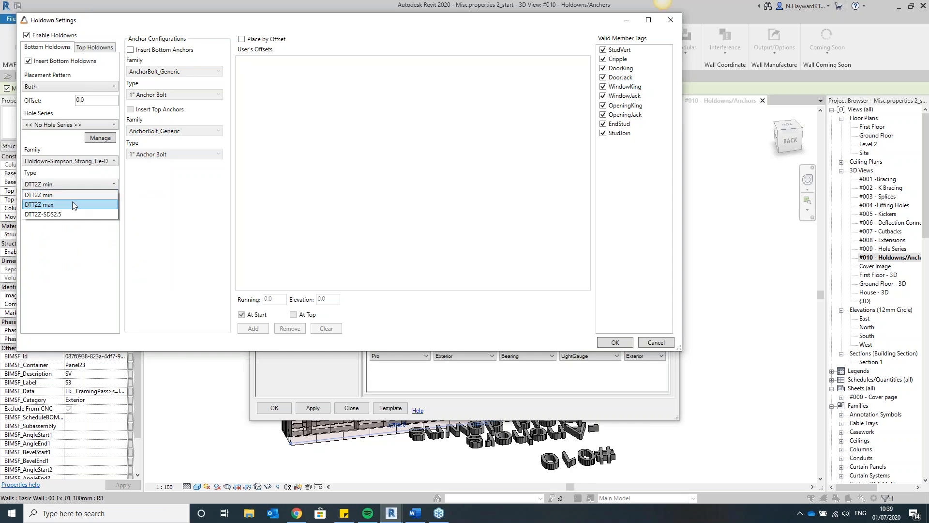
pyautogui.click(63, 204)
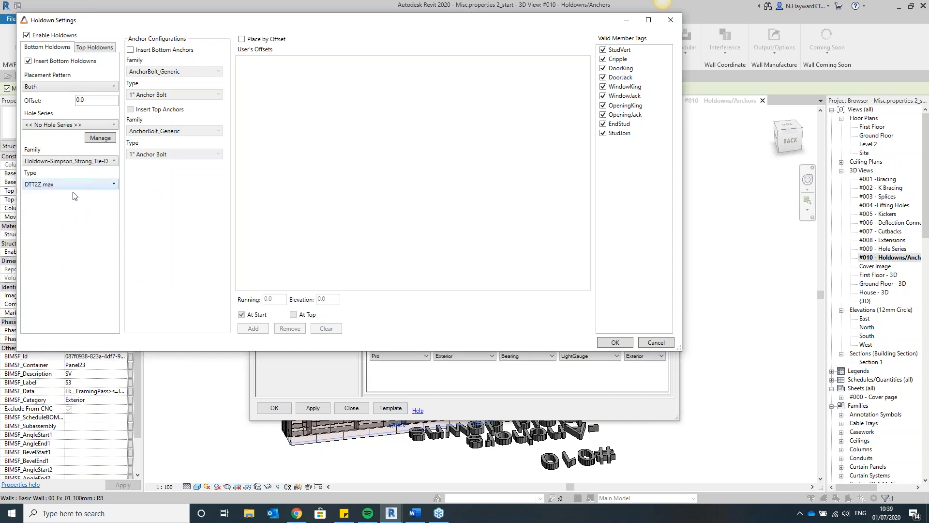
# Include bottom anchors with the holdowns, accept the holdown settings and apply the properties to Panel23.
pyautogui.click(131, 50)
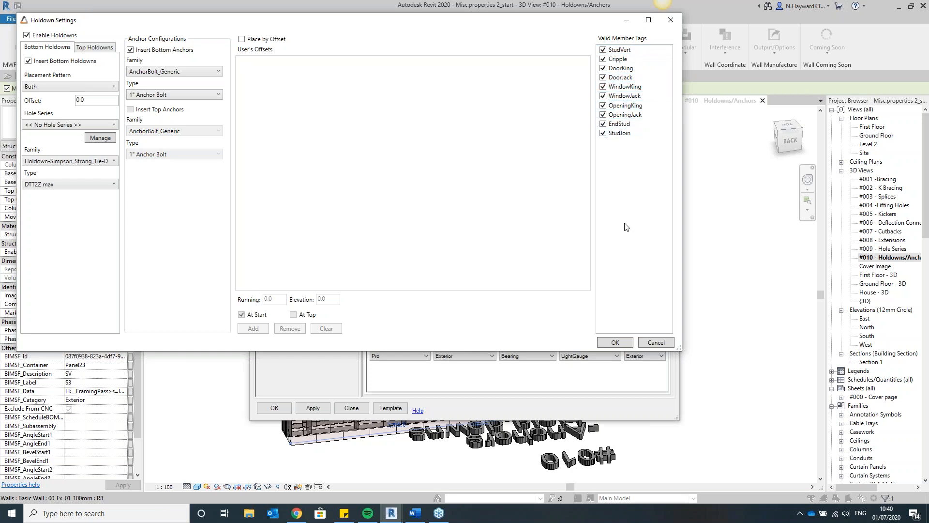
pyautogui.click(615, 343)
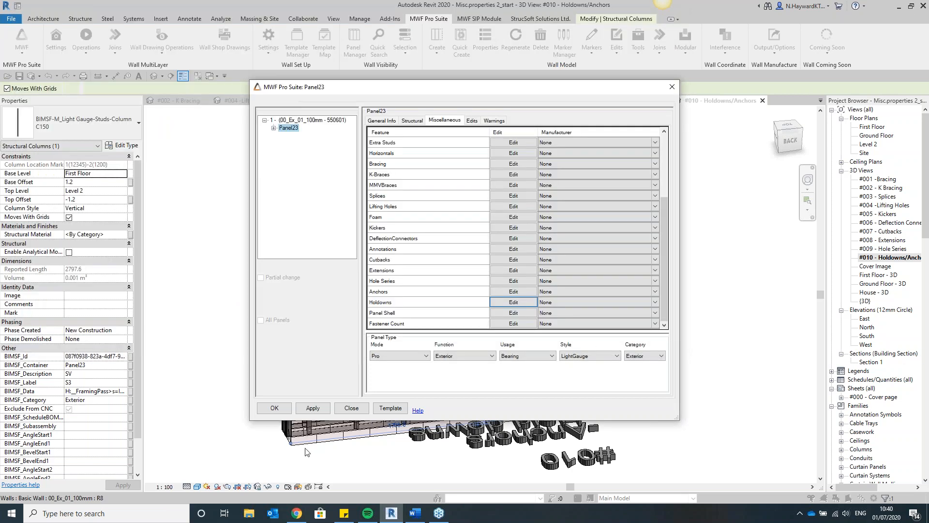
pyautogui.click(261, 411)
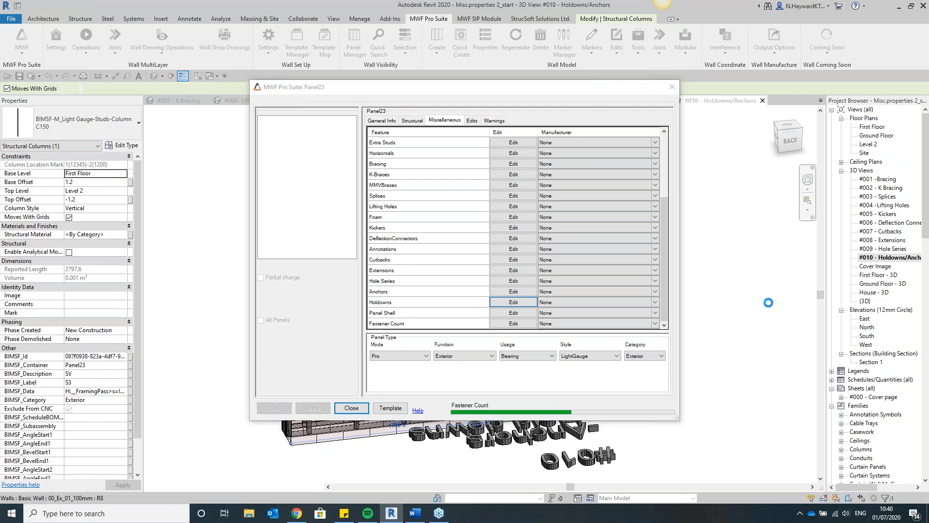
# Examine the holdowns and anchor bolts at the stud bases along Panel23's bottom track from several angles.
pyautogui.moveTo(789, 131); pyautogui.dragTo(807, 140)
pyautogui.scroll(6, 346, 419)
pyautogui.scroll(-3, 443, 305)
pyautogui.click(793, 141)
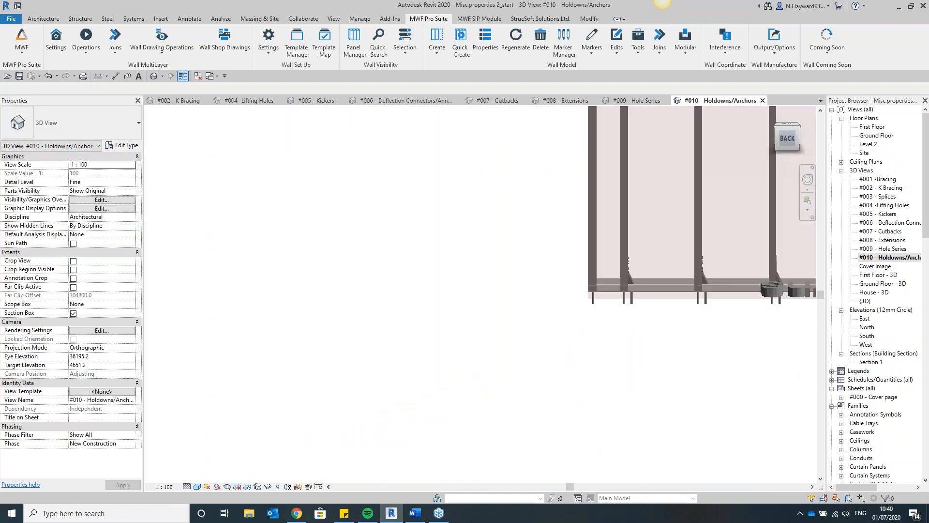
pyautogui.scroll(6, 698, 291)
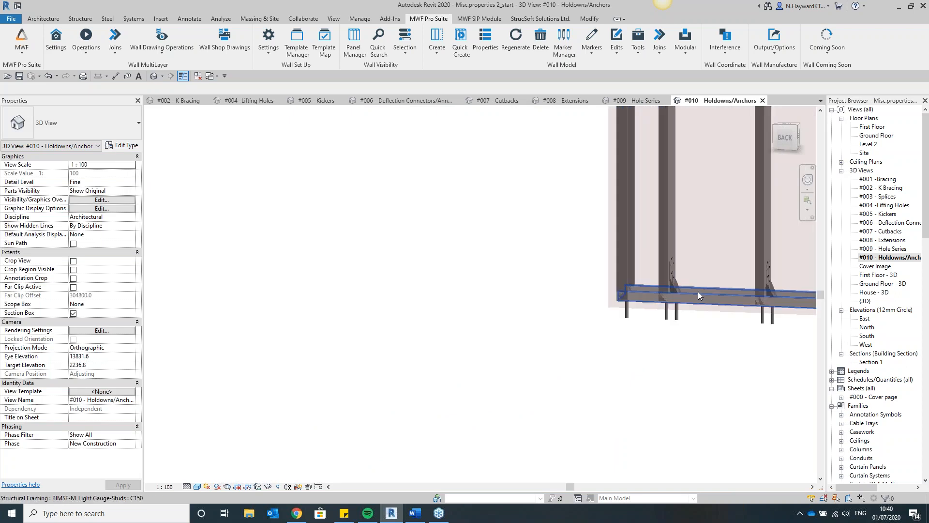
pyautogui.moveTo(789, 142); pyautogui.dragTo(780, 149)
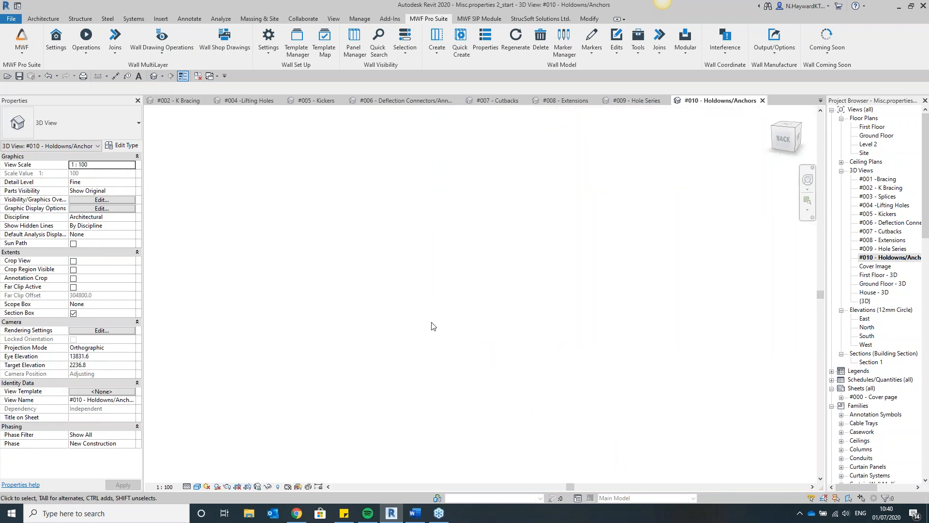
pyautogui.scroll(-5, 338, 384)
pyautogui.scroll(6, 614, 193)
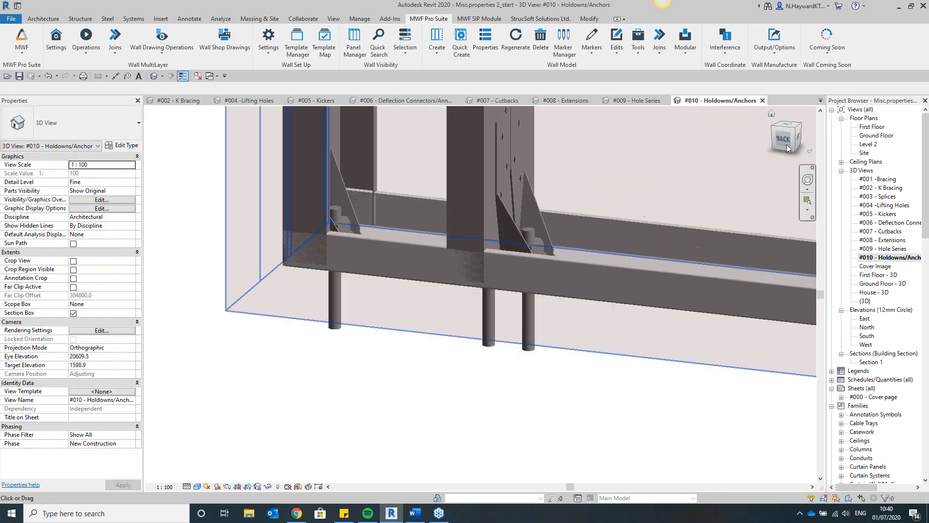
pyautogui.moveTo(791, 135); pyautogui.dragTo(769, 156)
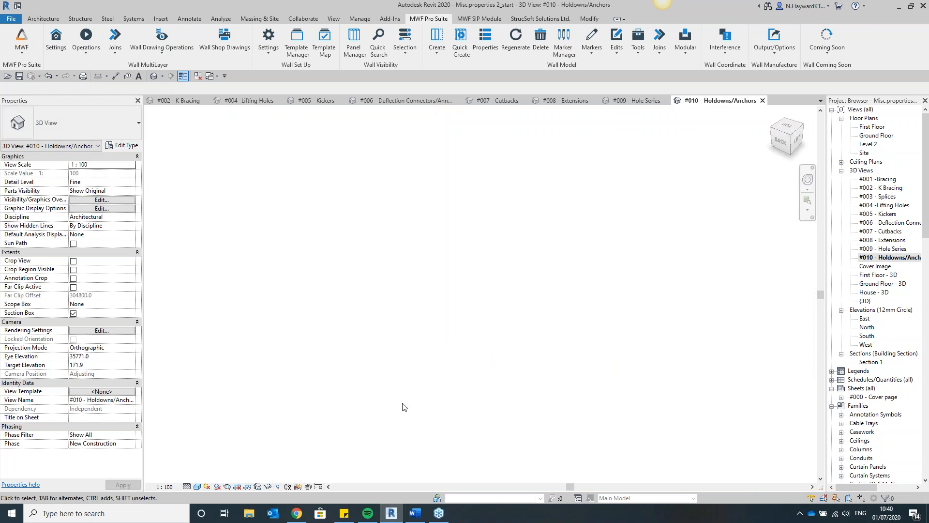
pyautogui.scroll(-4, 404, 406)
pyautogui.scroll(3, 528, 237)
pyautogui.scroll(8, 495, 214)
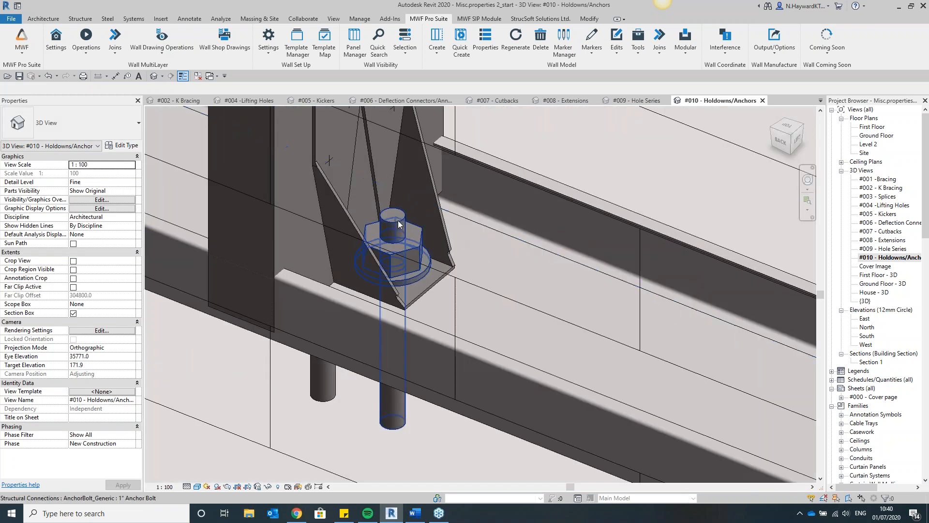
# Select the 1" Anchor Bolt in one of the holdowns, inspect it up close with its holdown, and clear the selection.
pyautogui.click(398, 226)
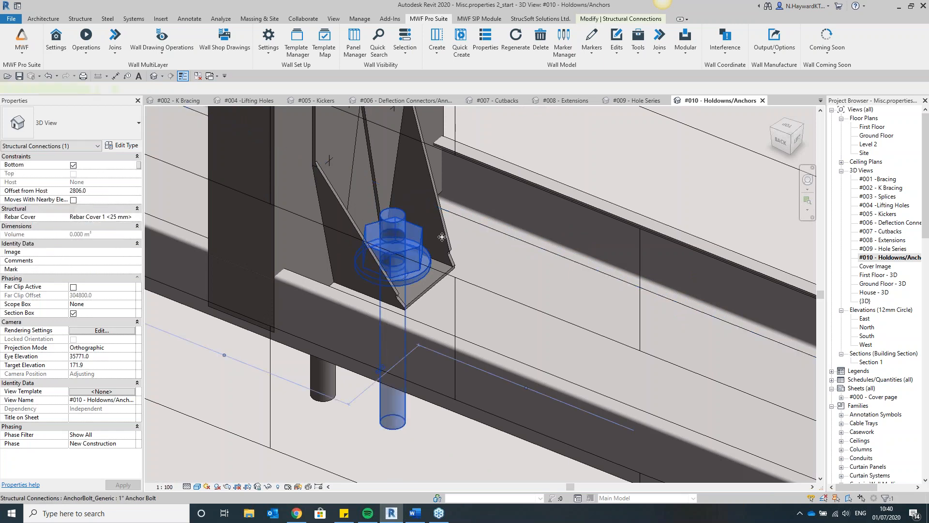
pyautogui.click(789, 136)
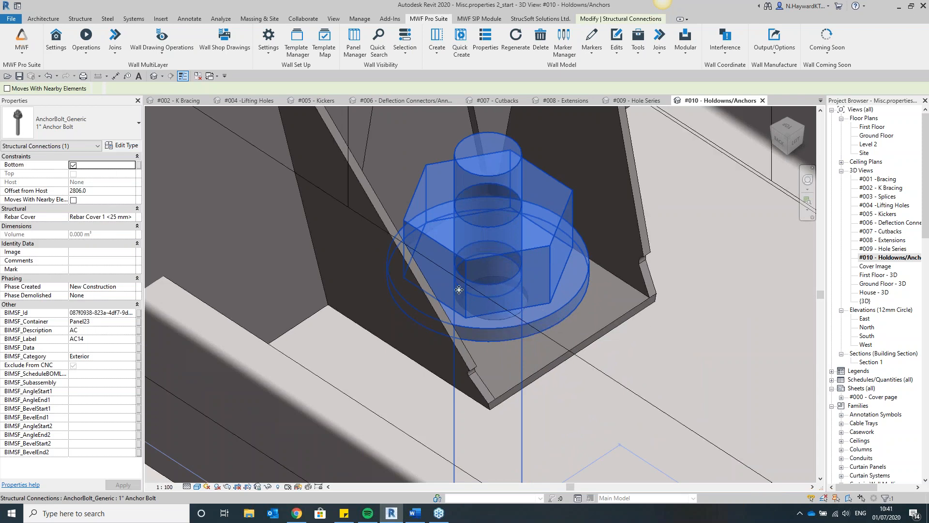
pyautogui.scroll(-4, 489, 266)
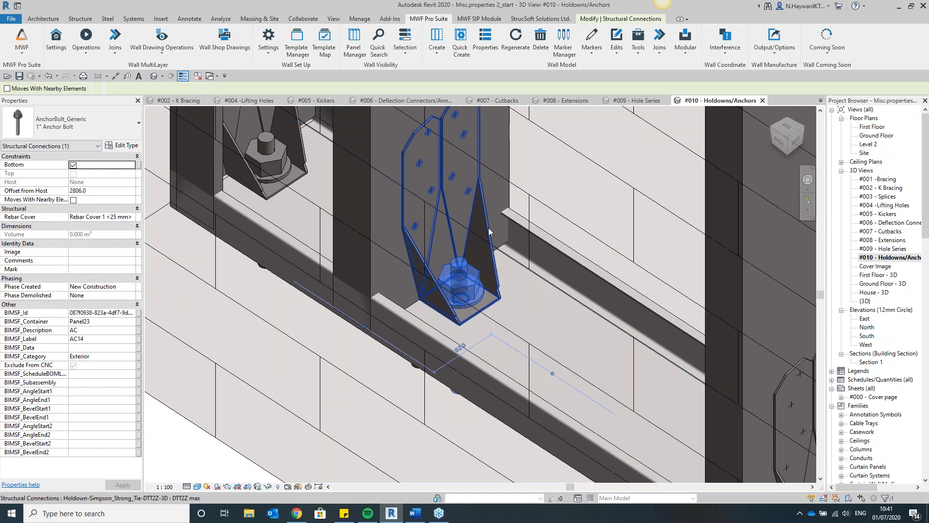
pyautogui.scroll(-5, 480, 230)
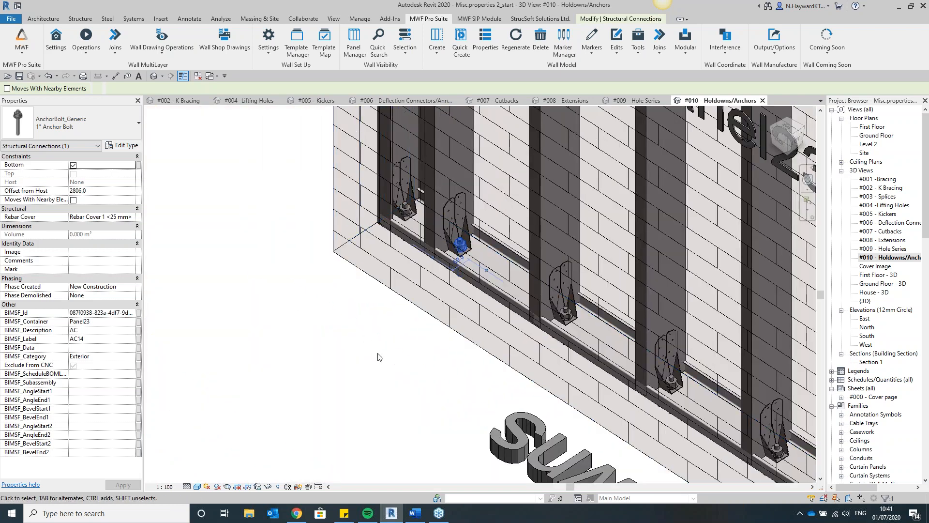
pyautogui.click(379, 357)
# Look over the full row of holdowns along Panel23's base and open the #000 - Cover page sheet.
pyautogui.scroll(-5, 329, 295)
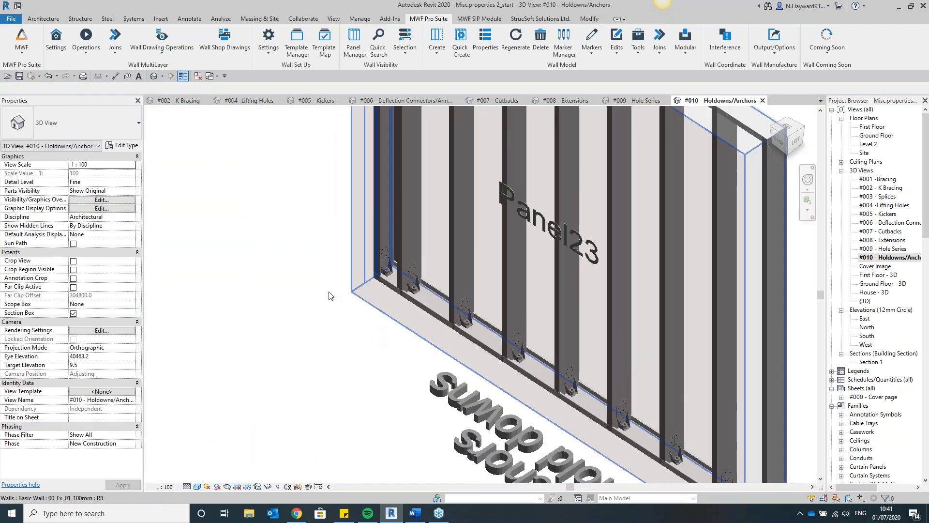
pyautogui.scroll(-3, 428, 247)
pyautogui.moveTo(787, 148); pyautogui.dragTo(806, 145)
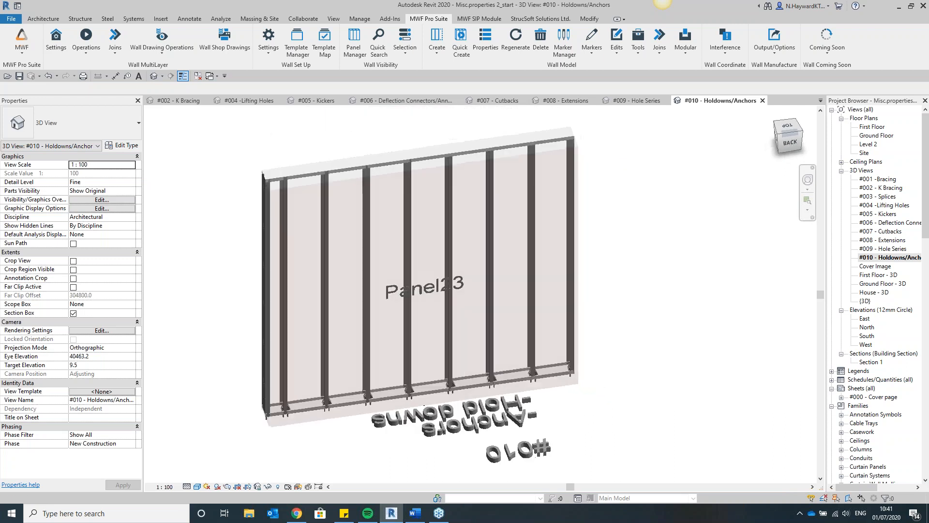
pyautogui.scroll(5, 614, 405)
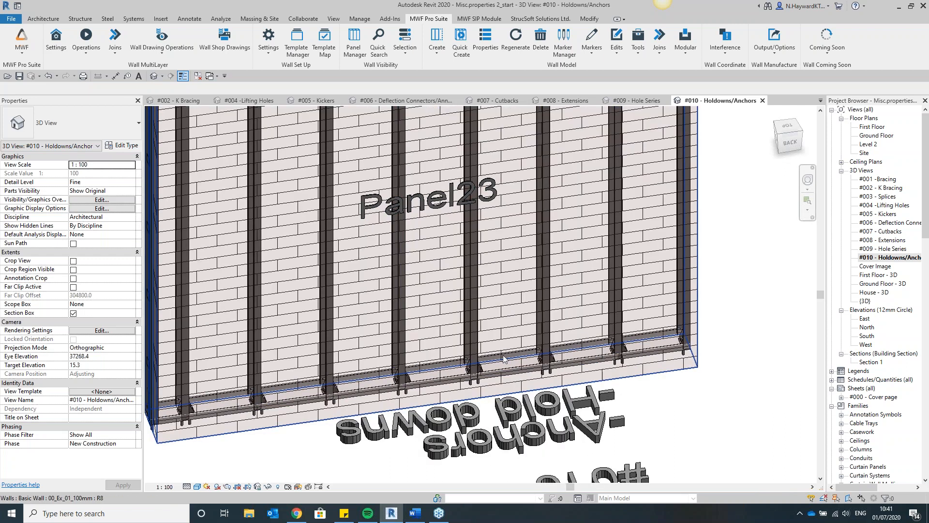
pyautogui.scroll(-2, 611, 320)
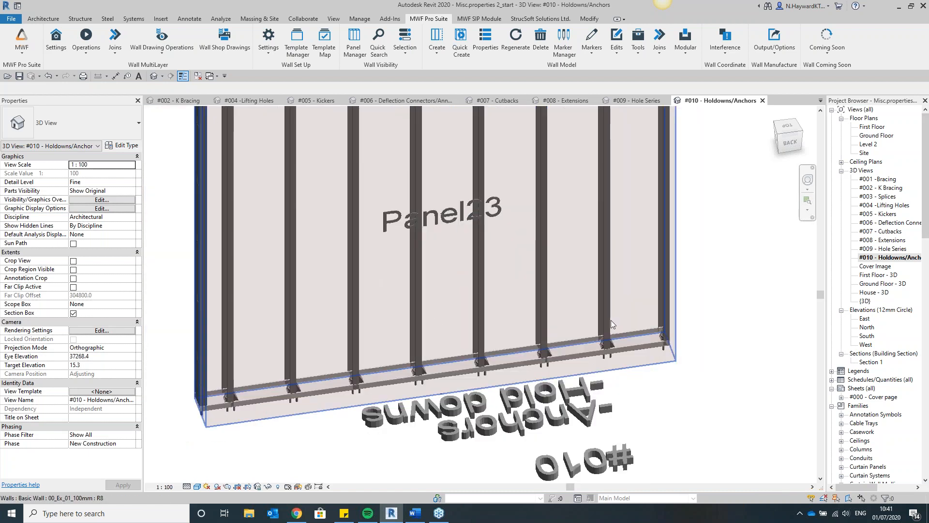
pyautogui.scroll(-1, 333, 295)
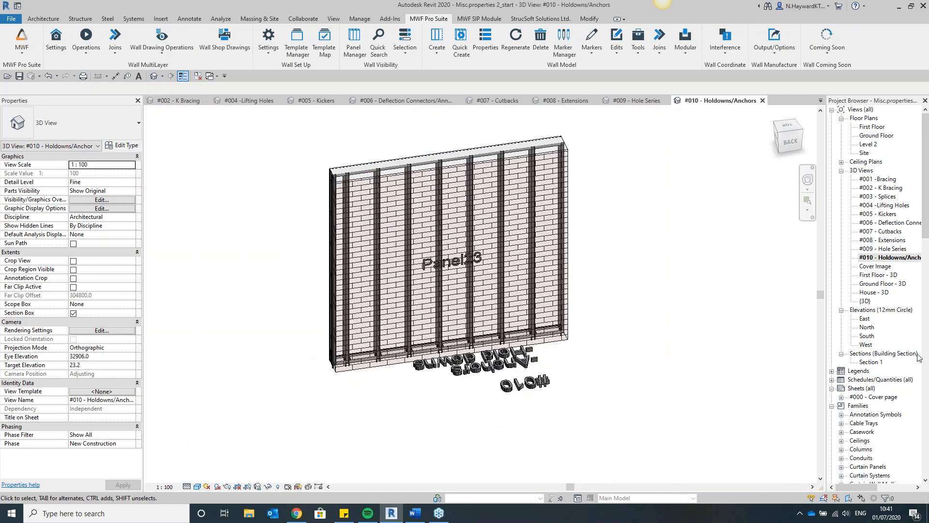
pyautogui.scroll(-1, 884, 356)
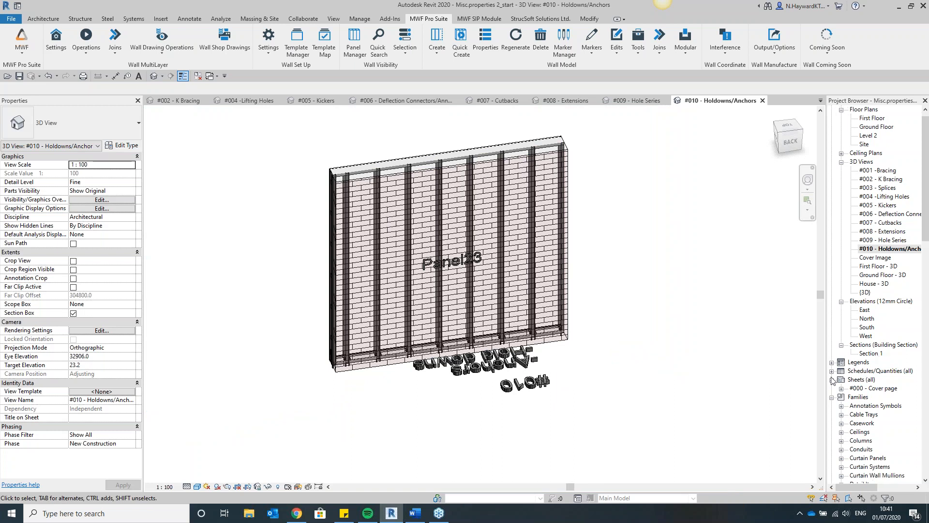
pyautogui.doubleClick(866, 389)
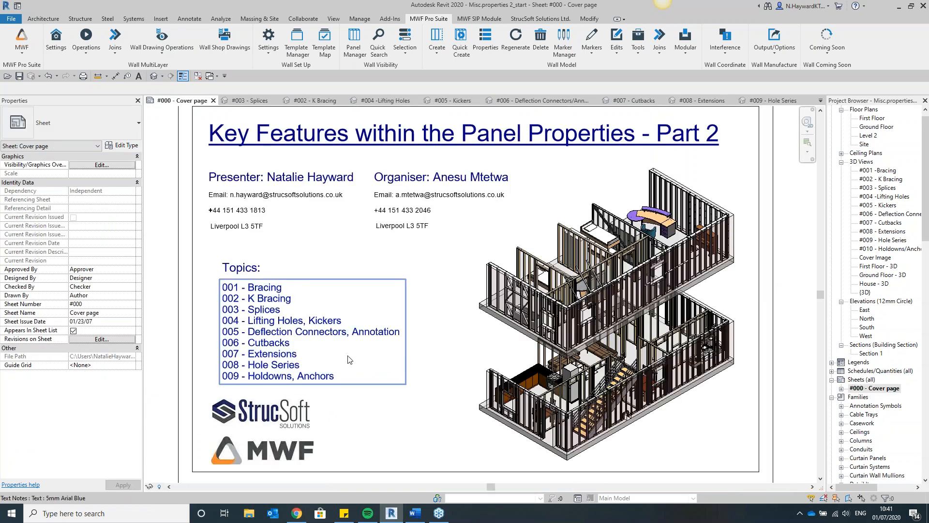